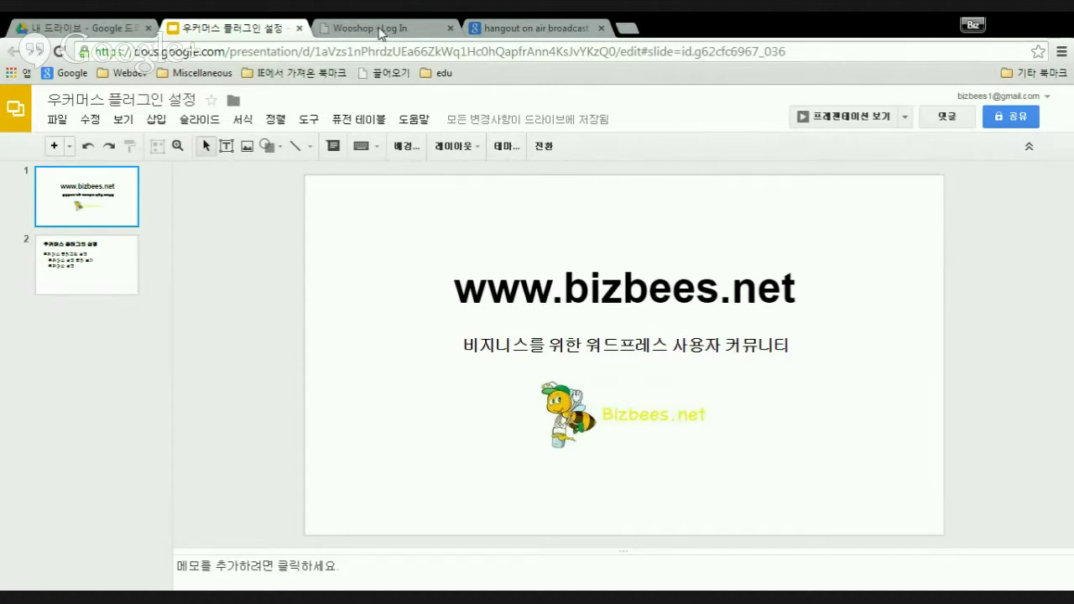
# - Log in to the Wooshop admin with the autofilled username and the account password
pyautogui.hotkey('ctrl', 'Tab')
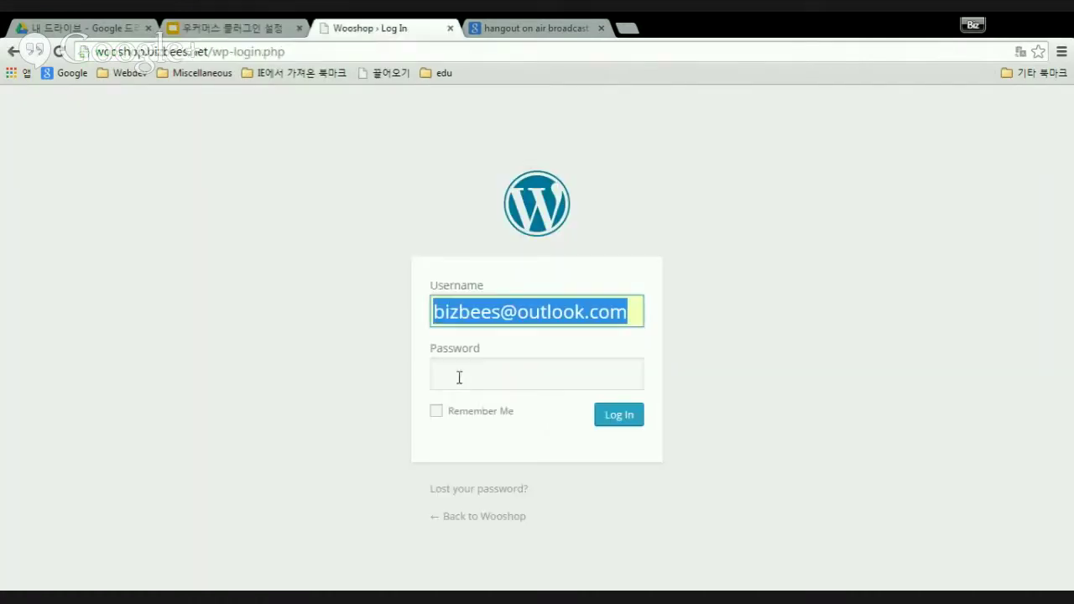
pyautogui.press('End')
pyautogui.click(458, 379)
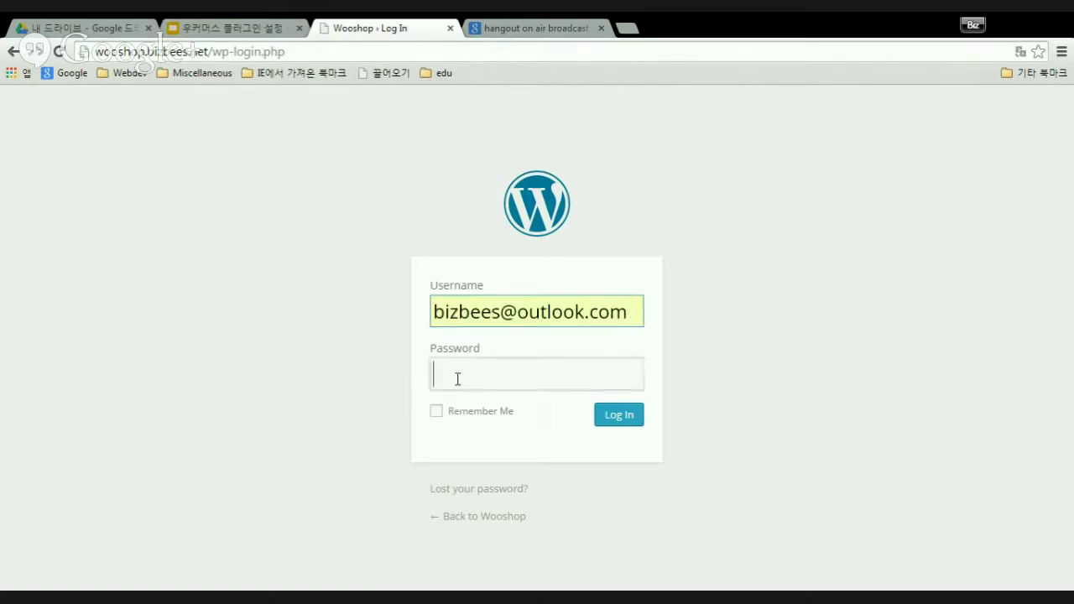
pyautogui.write('***')
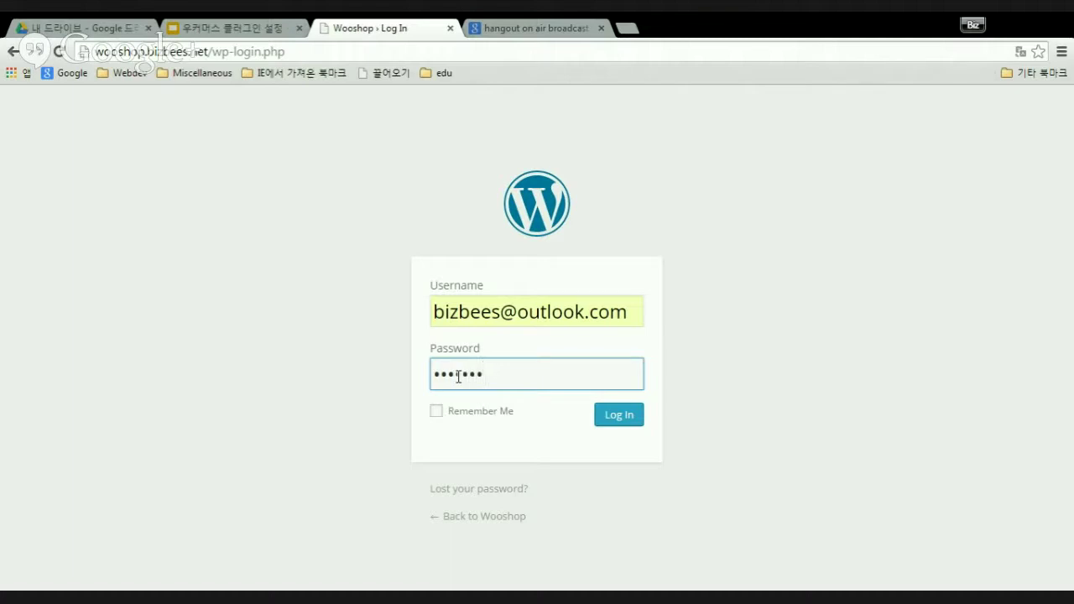
pyautogui.click(631, 419)
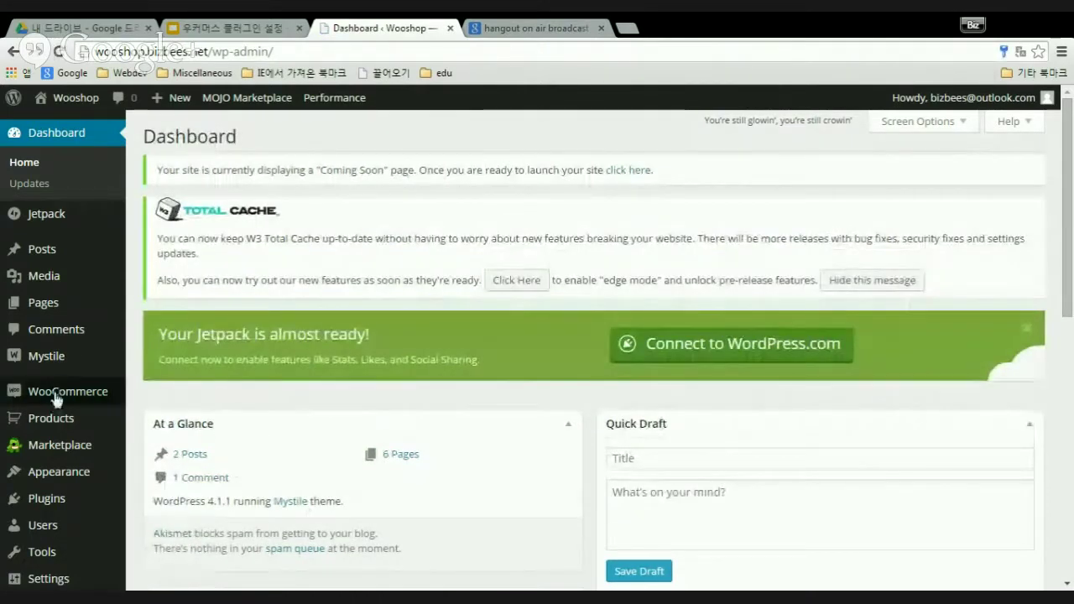
# - Go to WooCommerce > Settings from the admin sidebar
pyautogui.moveTo(56, 394)
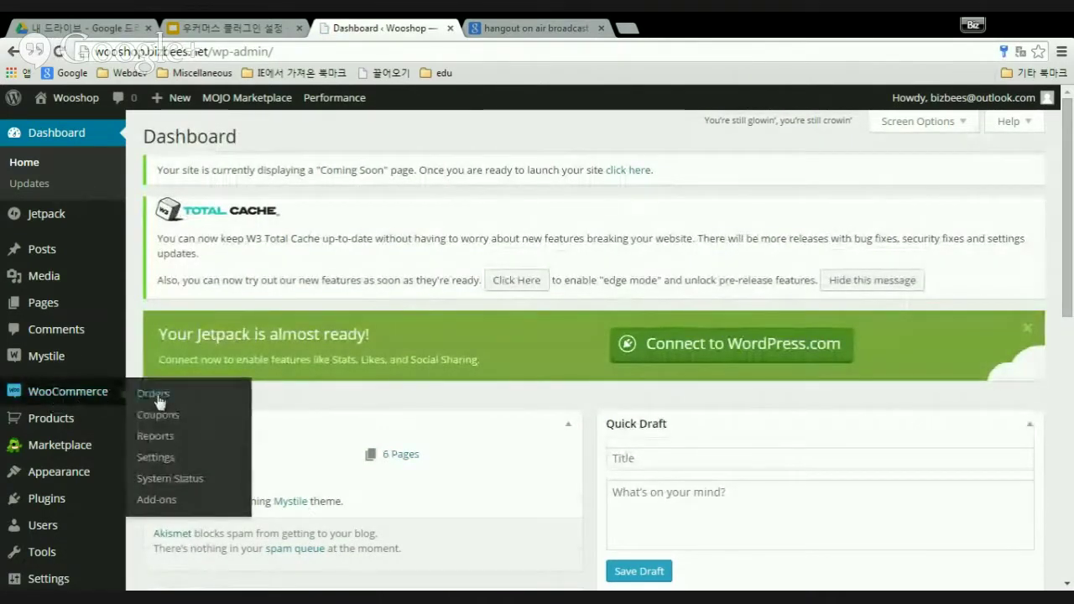
pyautogui.click(156, 461)
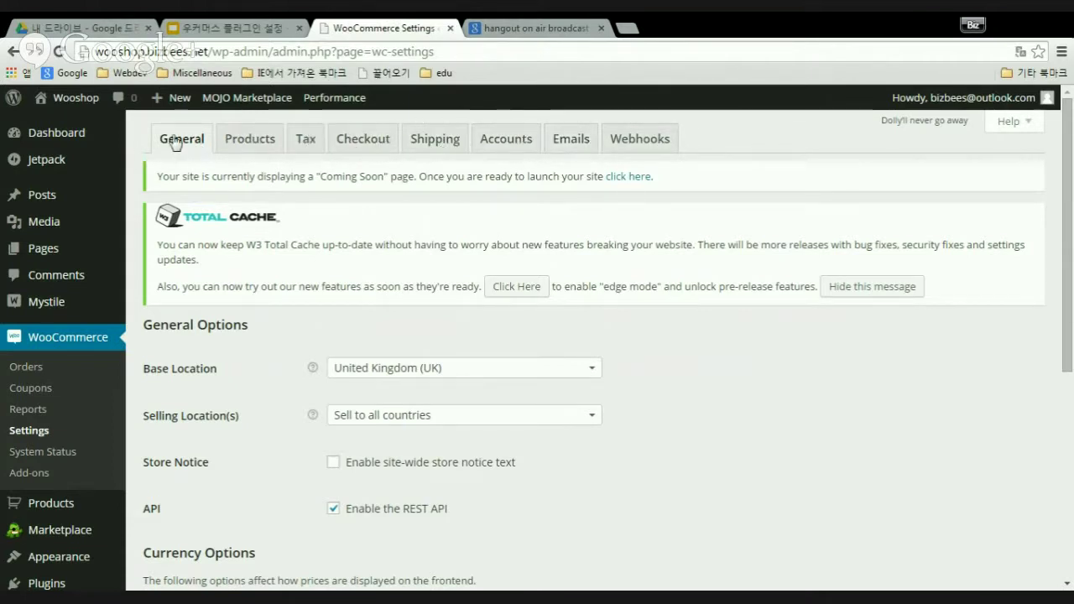
# - Switch WooCommerce Settings to the Webhooks tab, which lists no webhooks
pyautogui.click(645, 147)
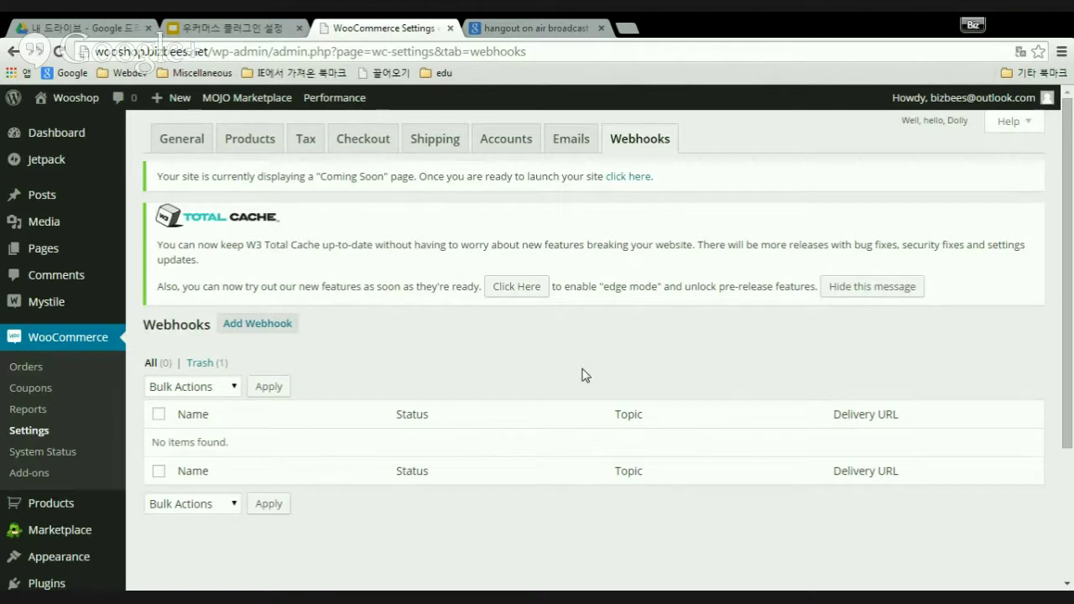
# - Go back to the General tab and look over its location and currency options
pyautogui.click(193, 144)
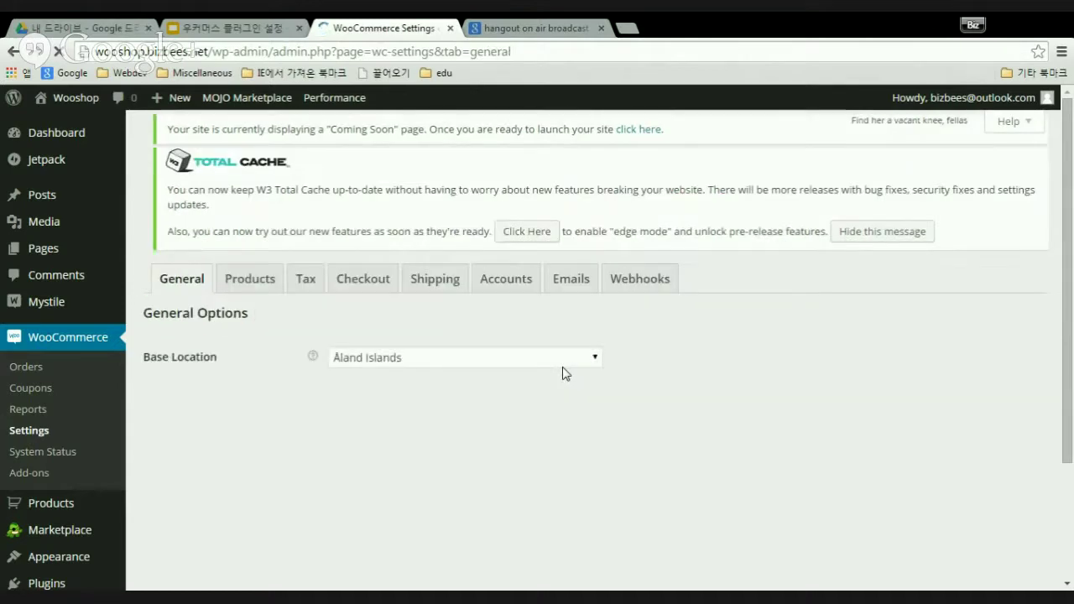
pyautogui.scroll(-1, 700, 420)
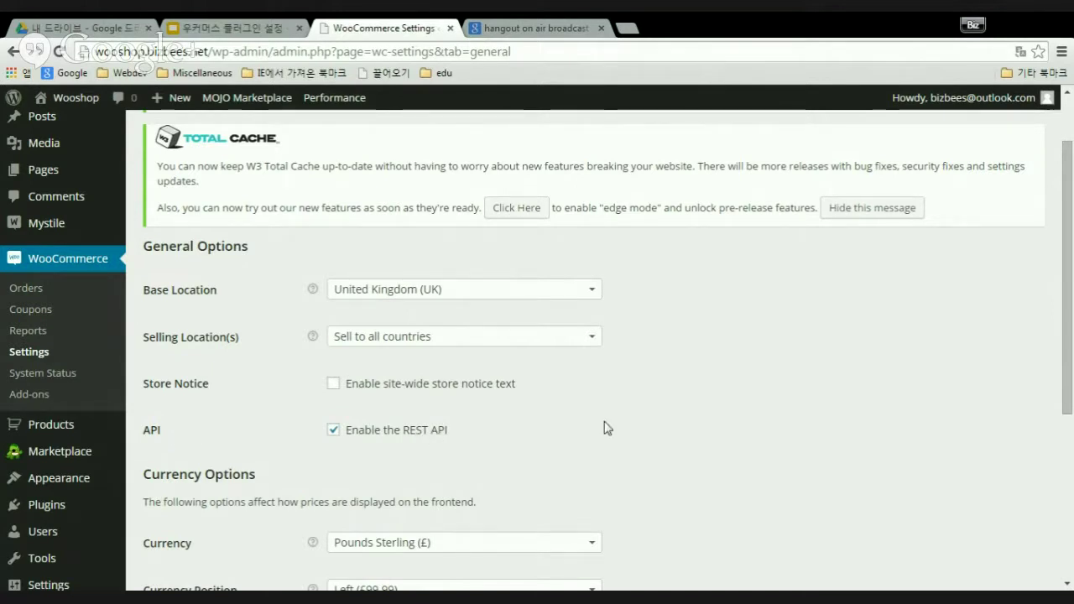
pyautogui.scroll(1, 690, 394)
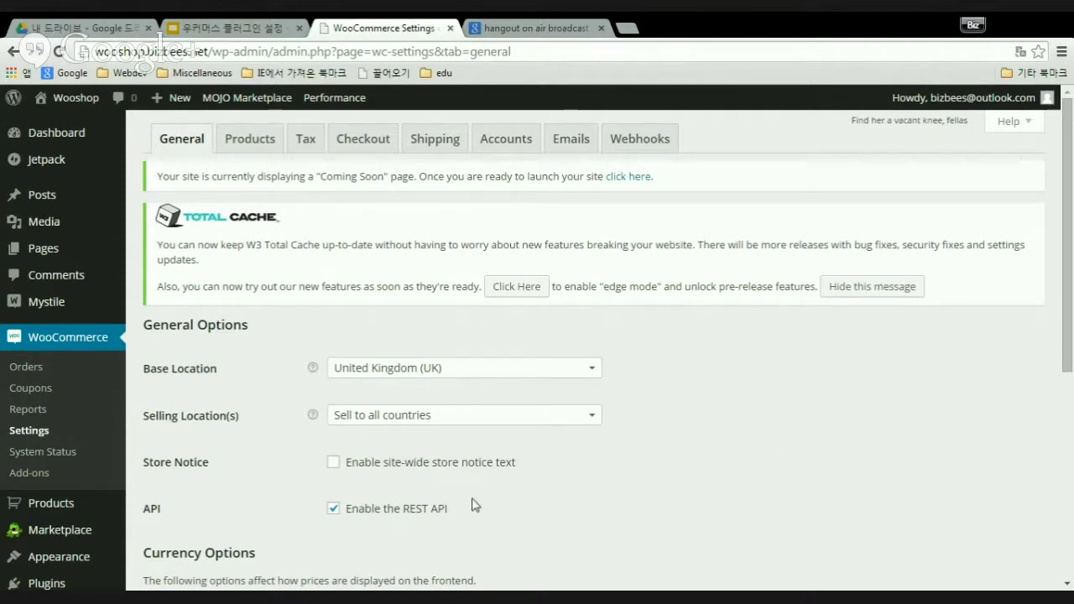
pyautogui.scroll(-2, 784, 454)
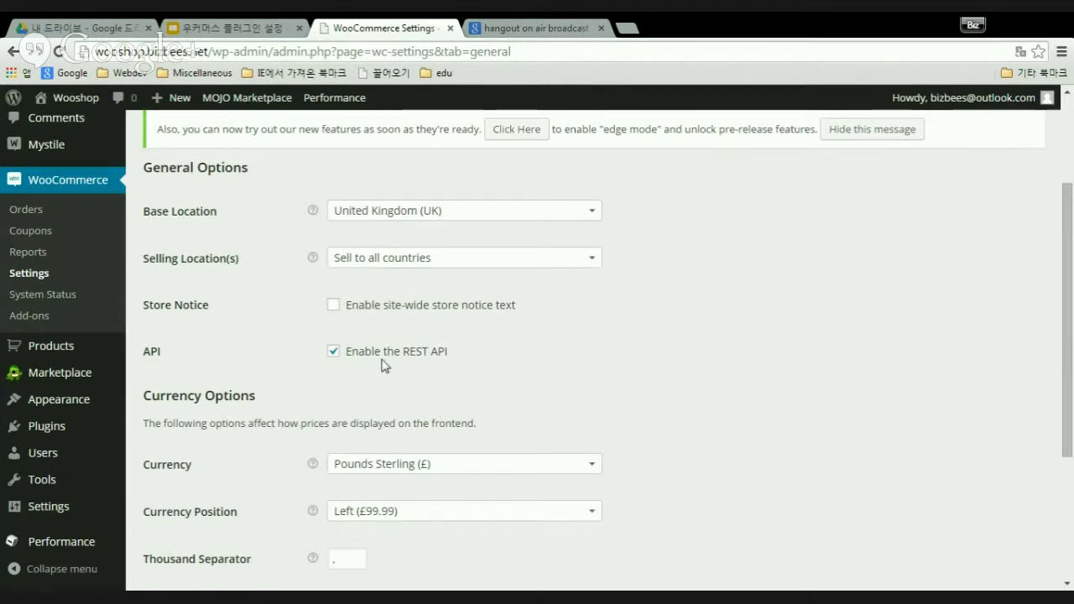
pyautogui.scroll(2, 806, 390)
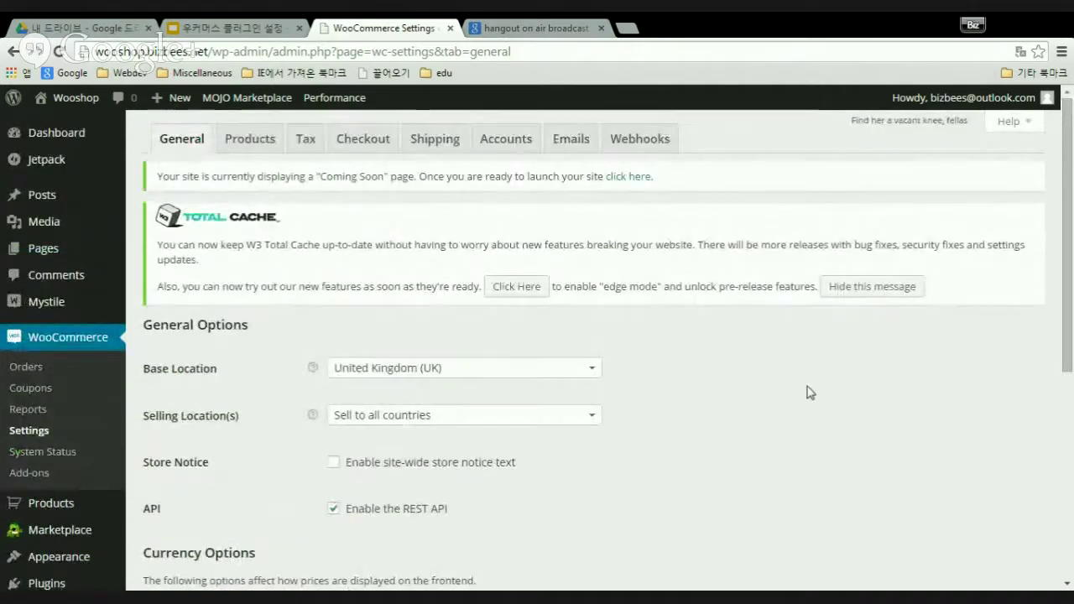
pyautogui.scroll(-1, 614, 426)
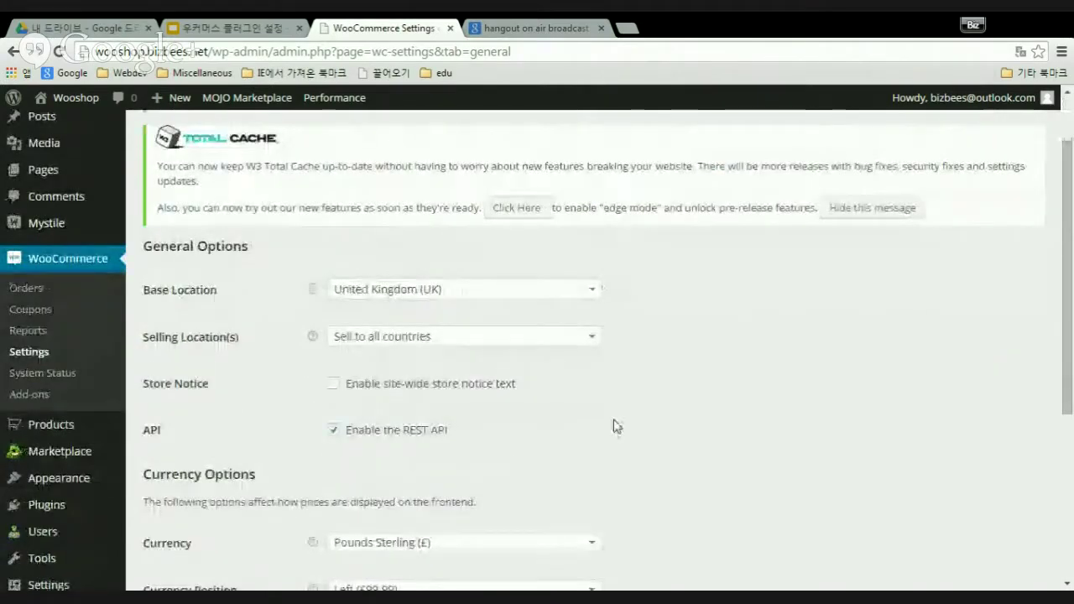
# - Pick South Korea from the Base Location country list
pyautogui.click(593, 294)
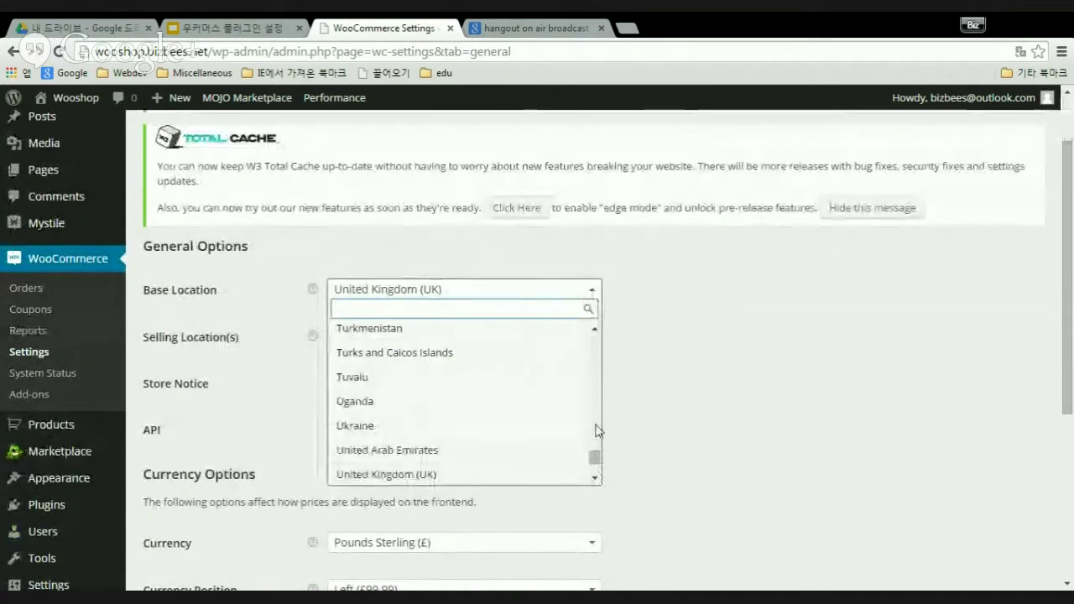
pyautogui.scroll(2, 598, 359)
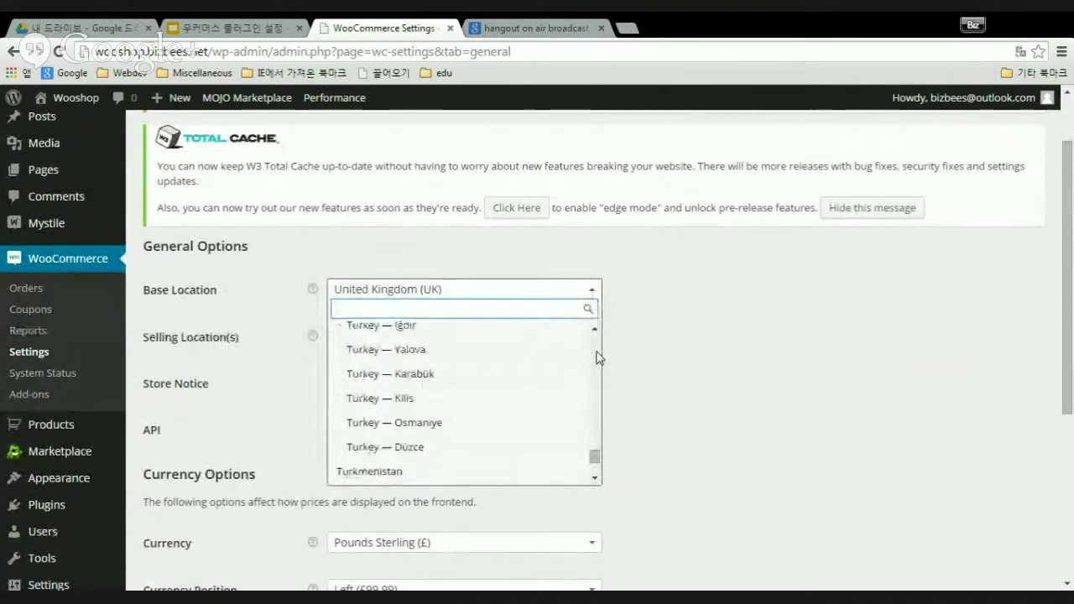
pyautogui.scroll(7, 597, 360)
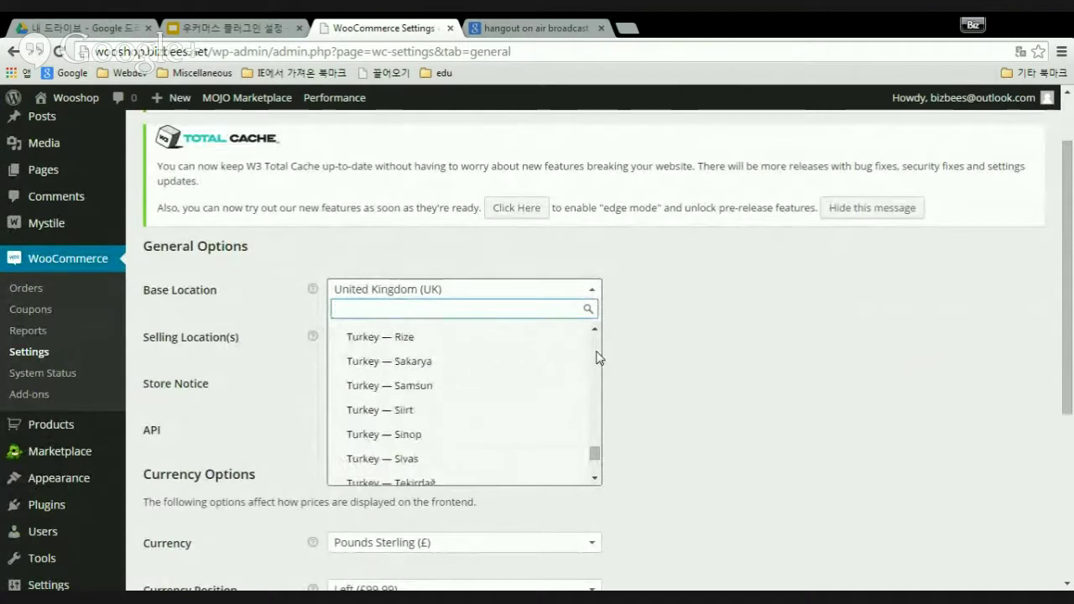
pyautogui.scroll(7, 598, 360)
pyautogui.scroll(8, 598, 359)
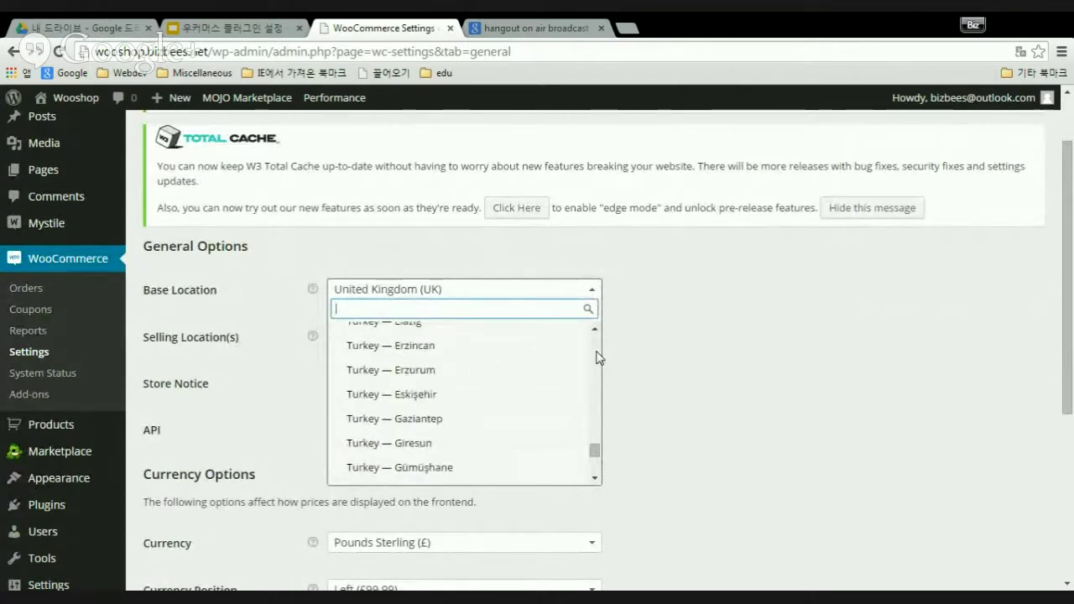
pyautogui.scroll(2, 597, 360)
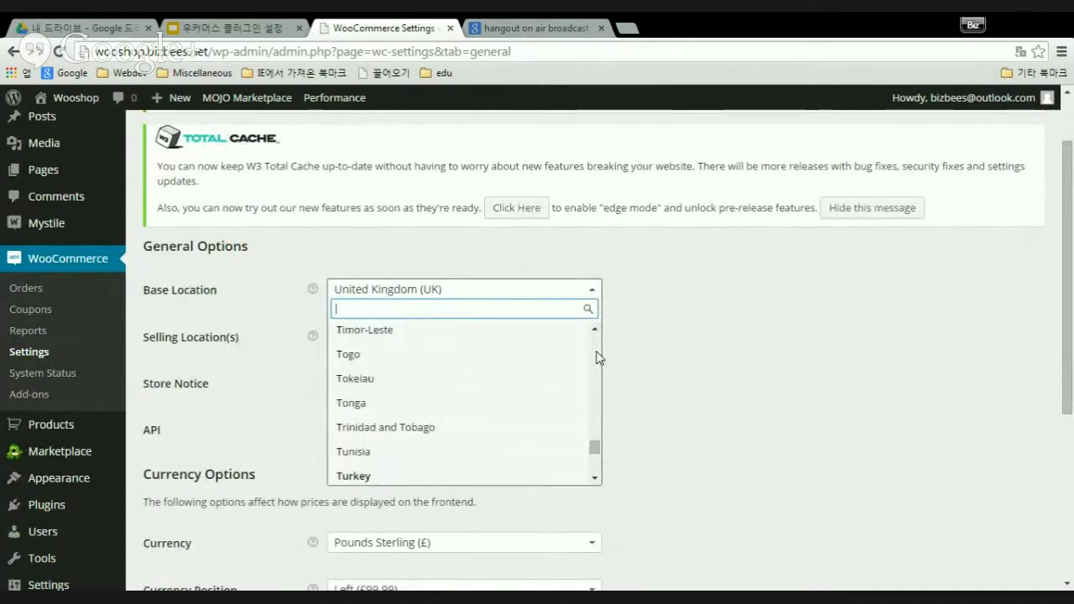
pyautogui.scroll(10, 598, 358)
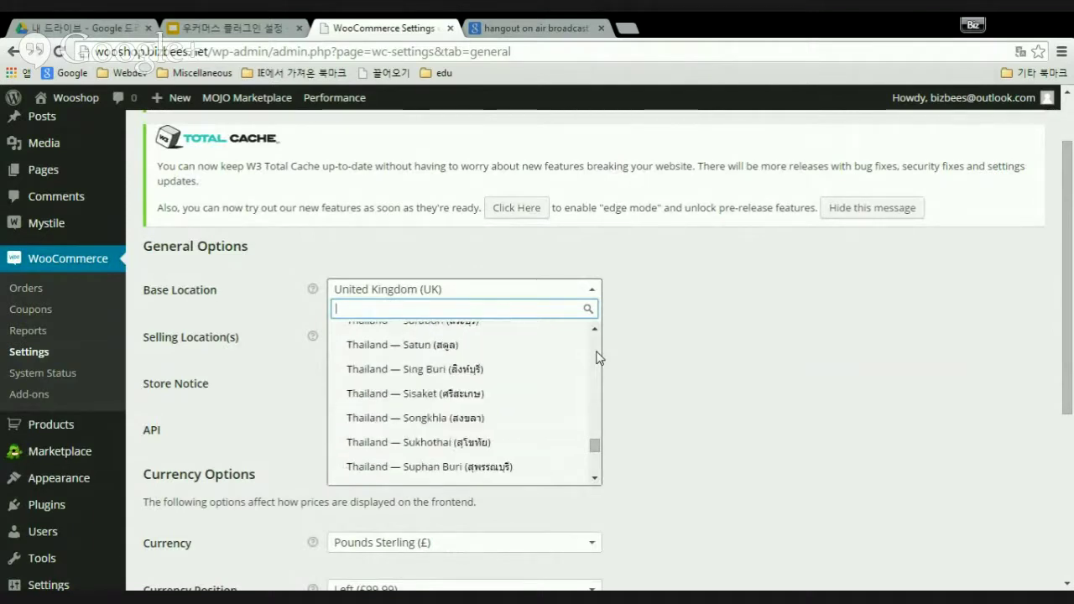
pyautogui.scroll(10, 599, 357)
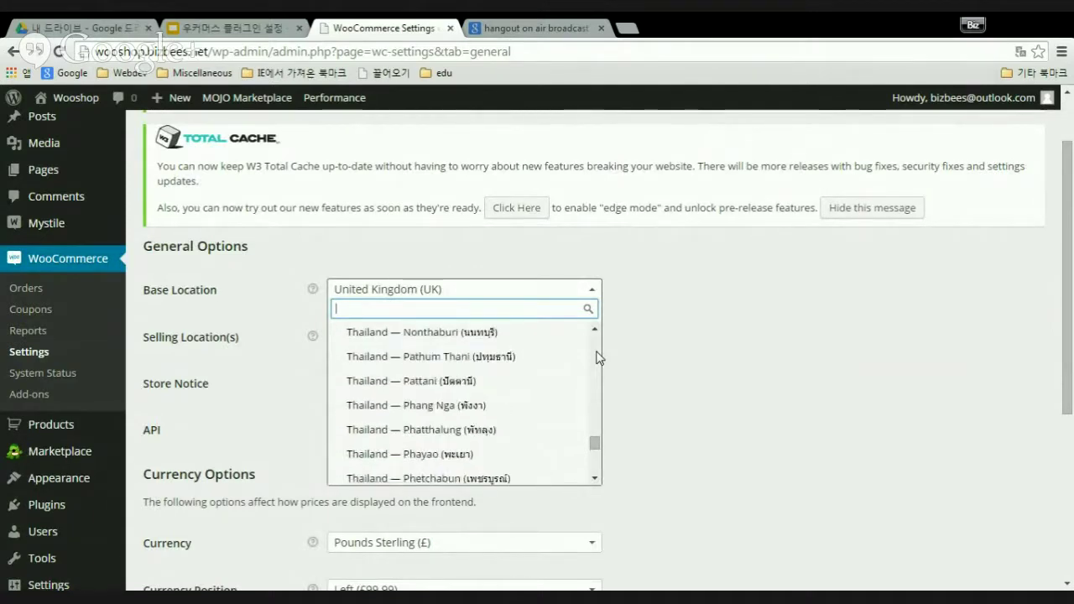
pyautogui.scroll(10, 599, 357)
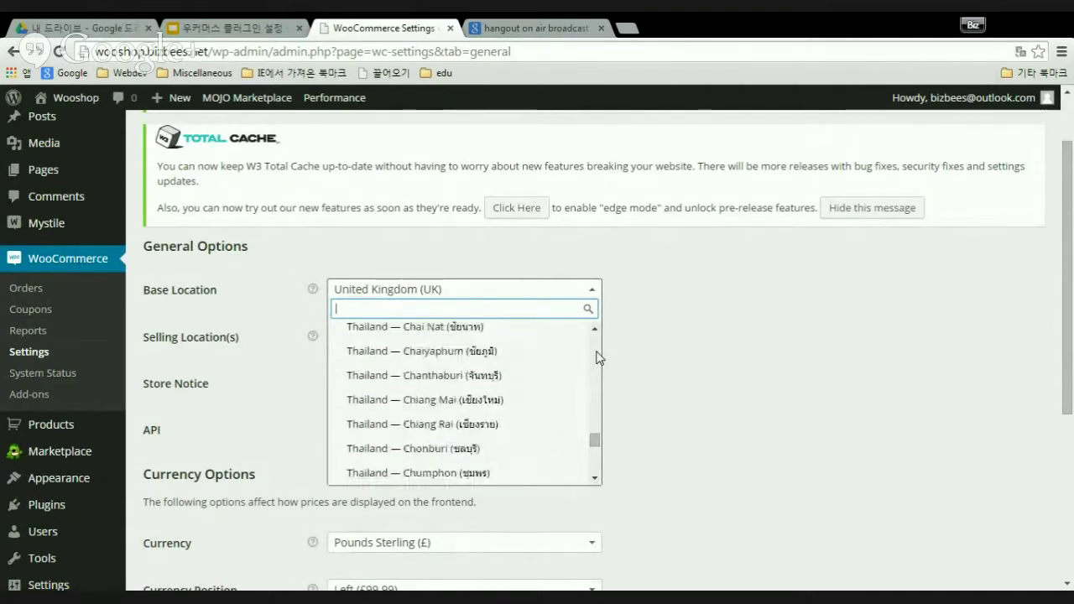
pyautogui.scroll(3, 600, 358)
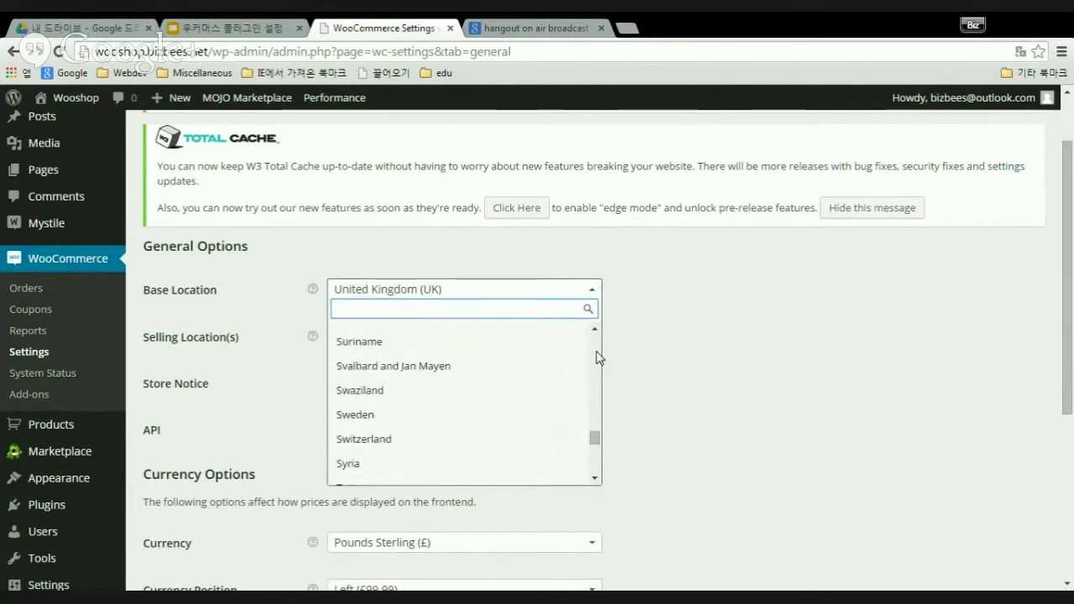
pyautogui.scroll(3, 599, 357)
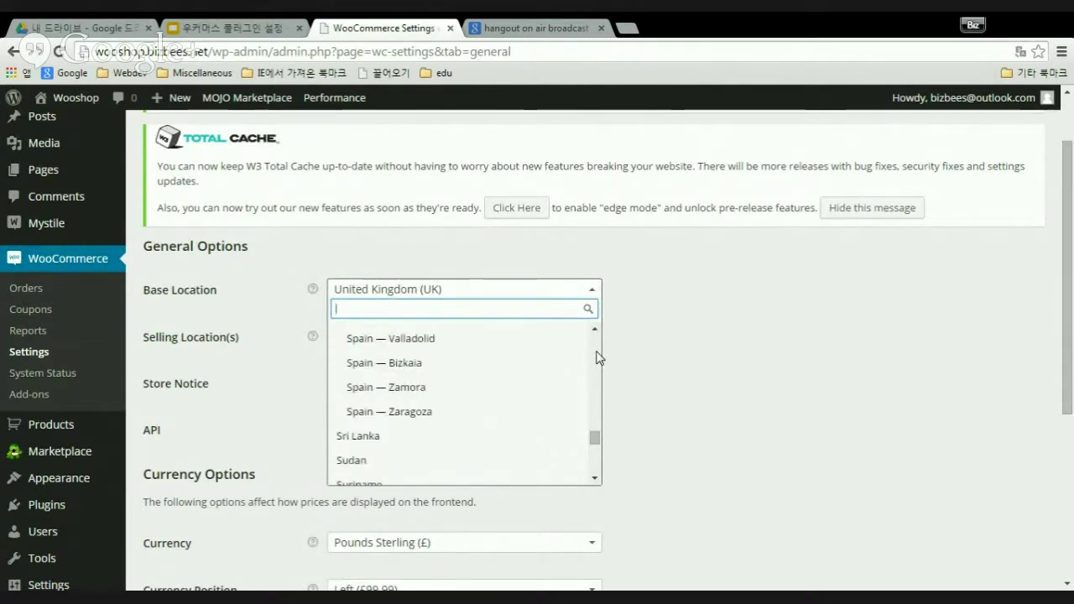
pyautogui.scroll(3, 600, 358)
pyautogui.scroll(3, 599, 357)
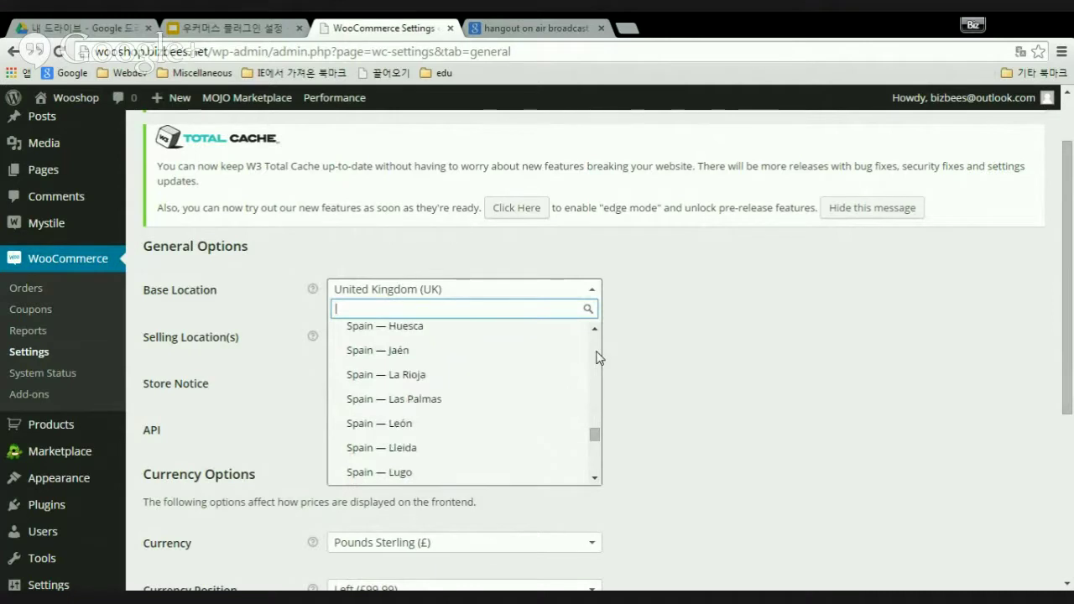
pyautogui.scroll(10, 599, 357)
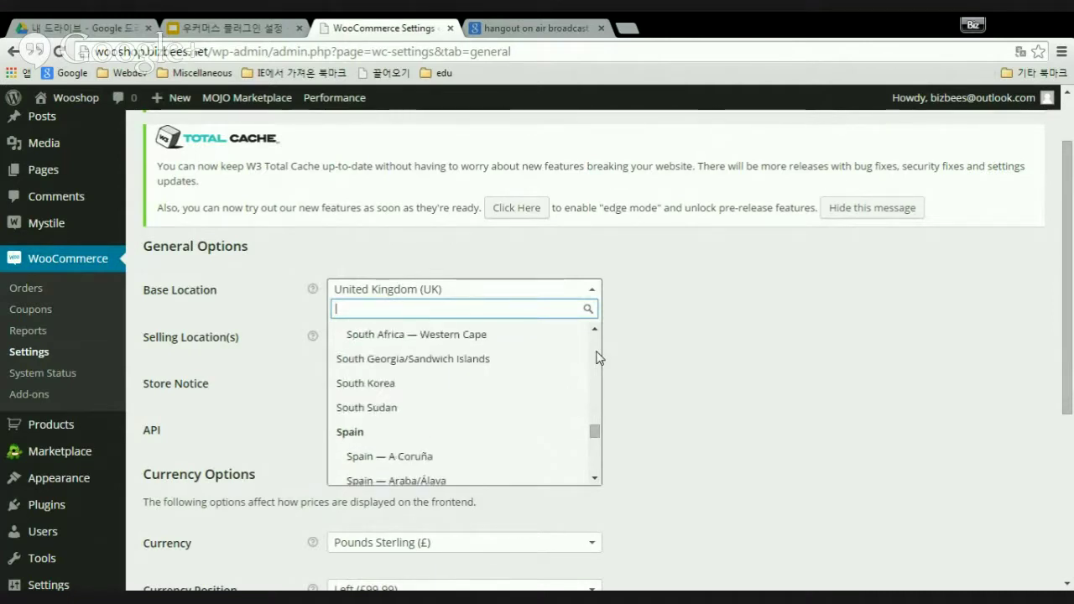
pyautogui.click(380, 386)
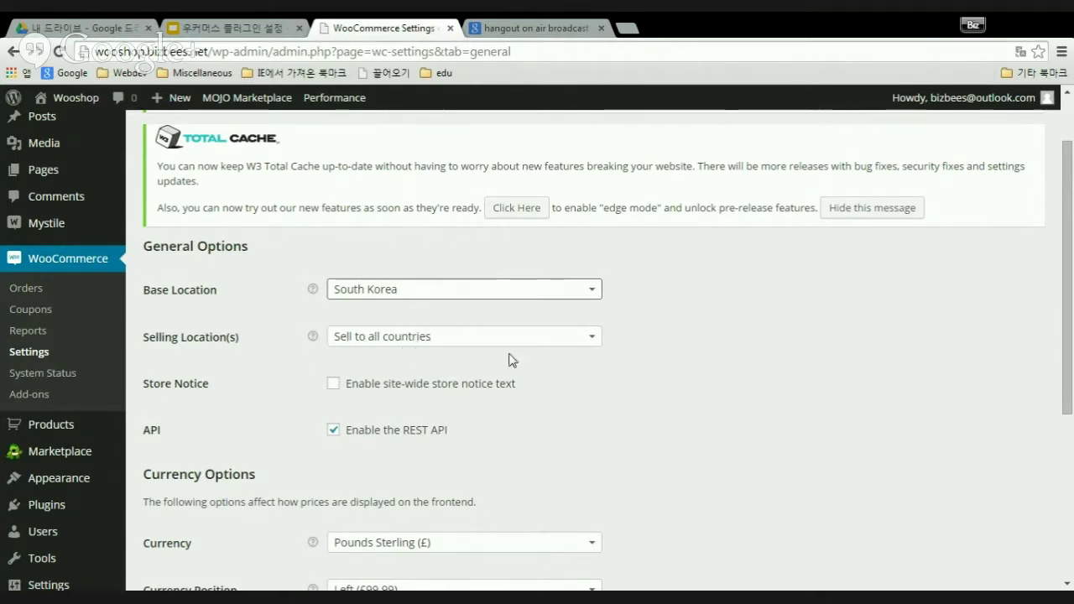
pyautogui.click(596, 342)
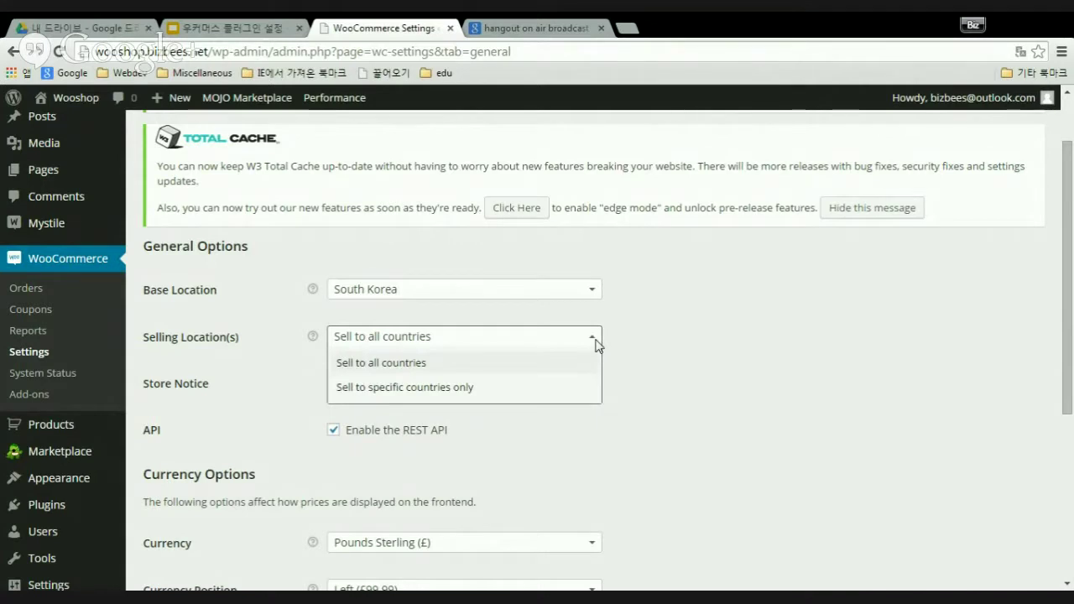
pyautogui.click(417, 393)
pyautogui.click(408, 384)
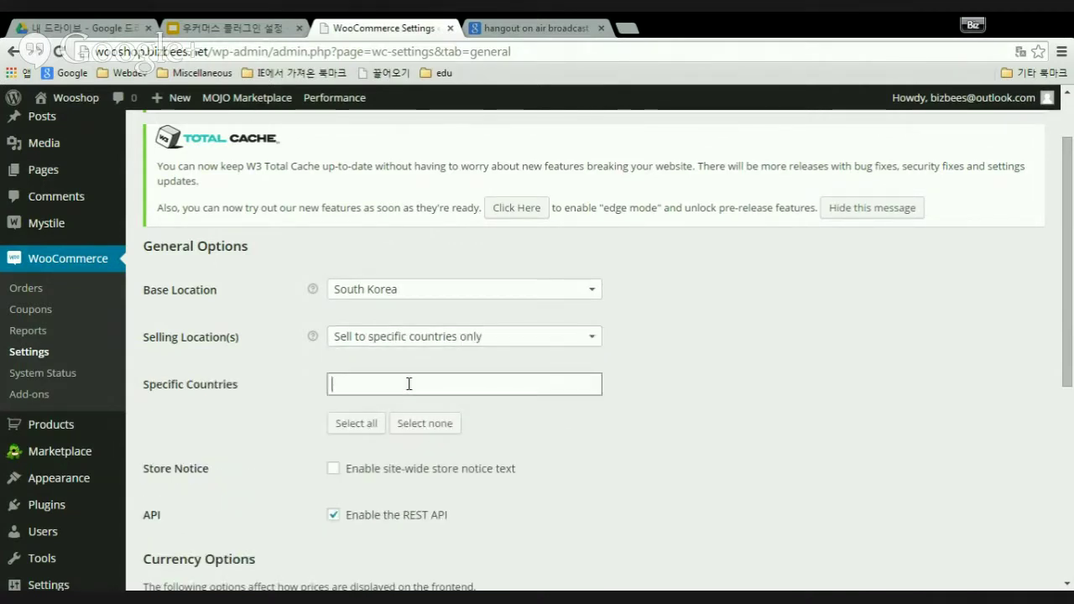
pyautogui.click(409, 384)
pyautogui.click(409, 383)
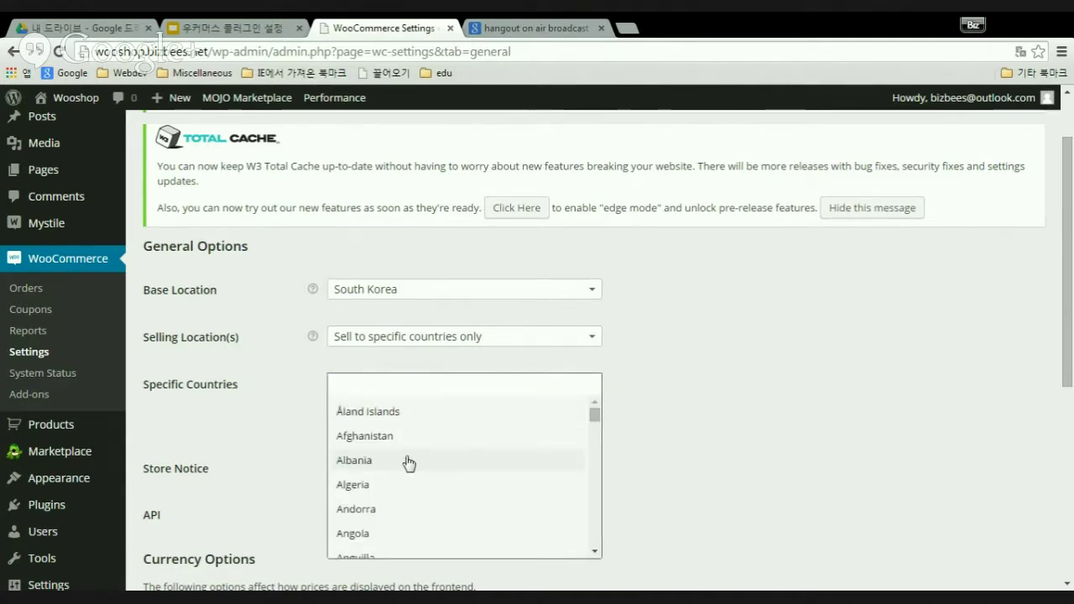
pyautogui.scroll(-6, 415, 469)
pyautogui.scroll(-18, 418, 473)
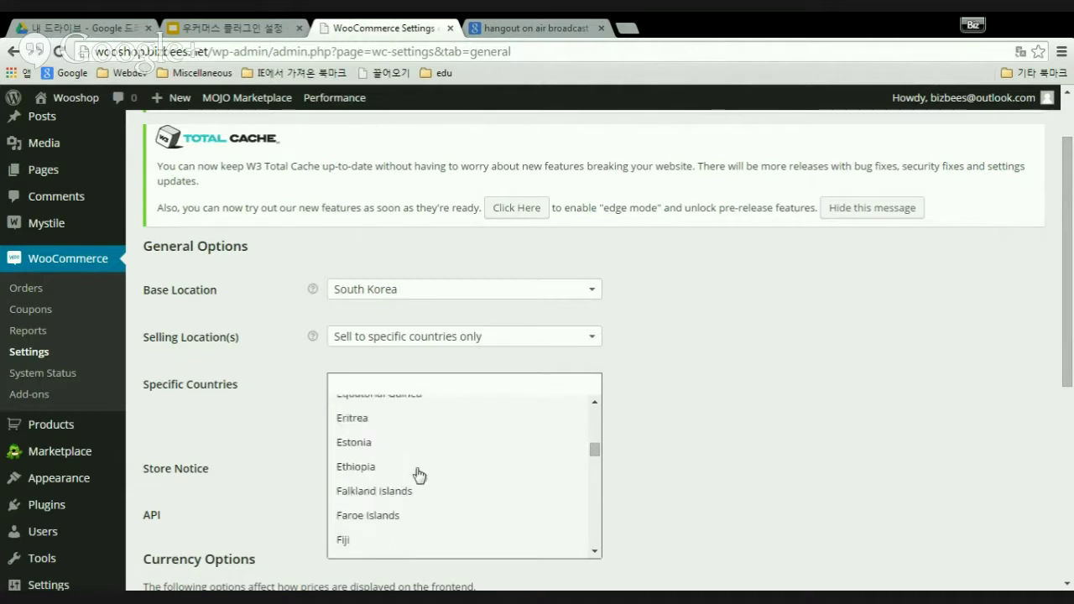
pyautogui.scroll(16, 417, 473)
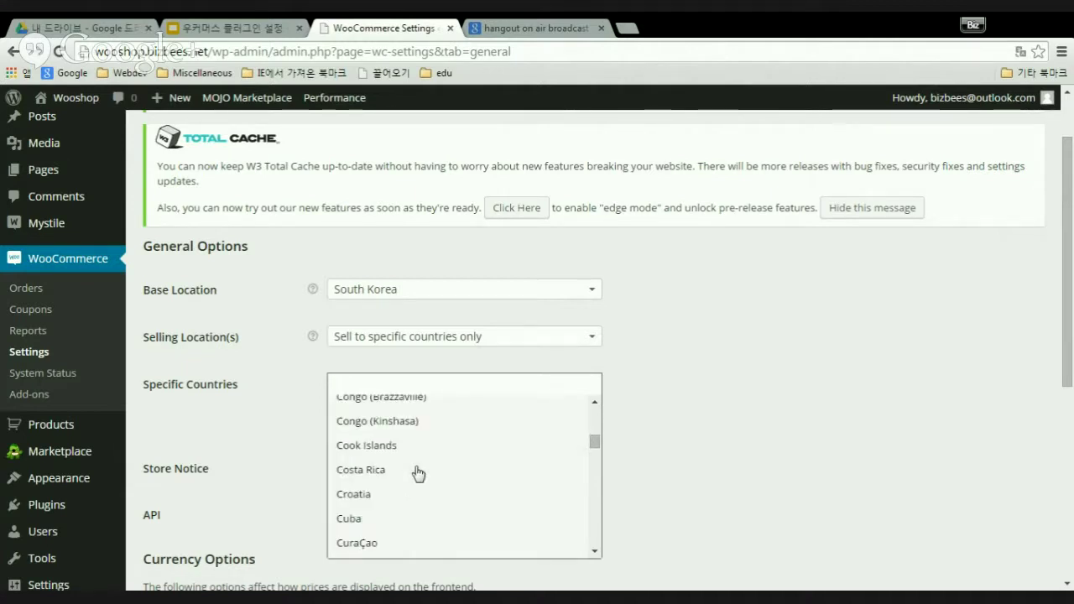
pyautogui.moveTo(596, 436); pyautogui.dragTo(597, 412)
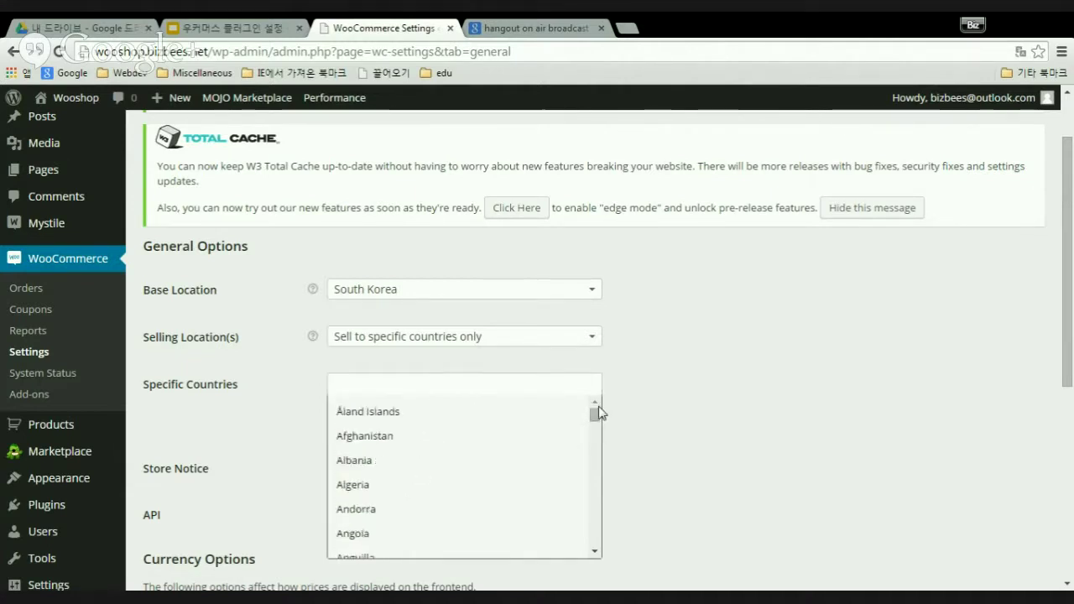
pyautogui.click(712, 395)
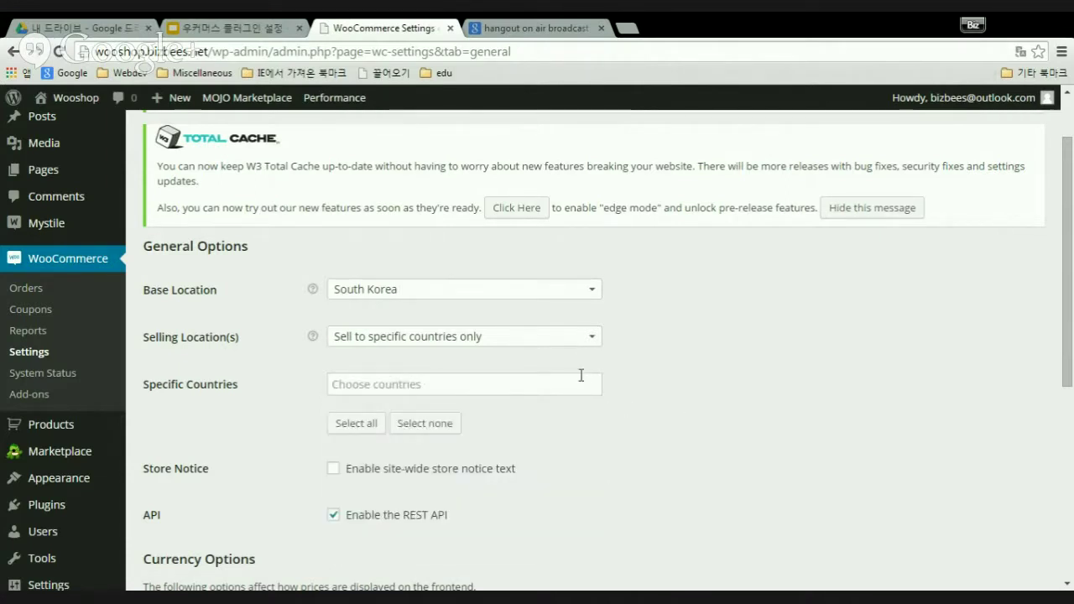
pyautogui.click(596, 339)
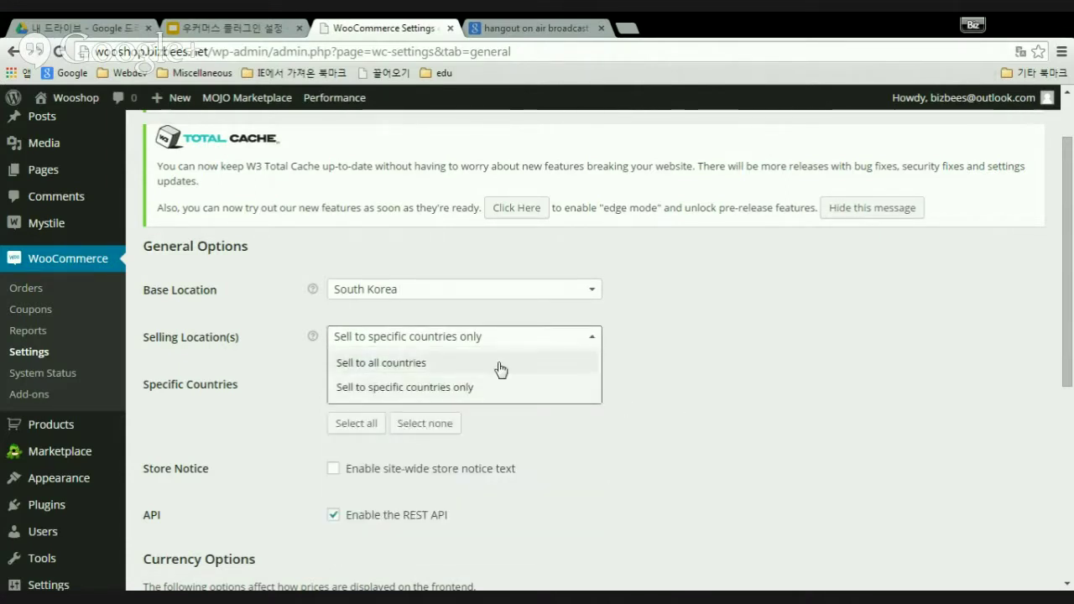
pyautogui.click(403, 370)
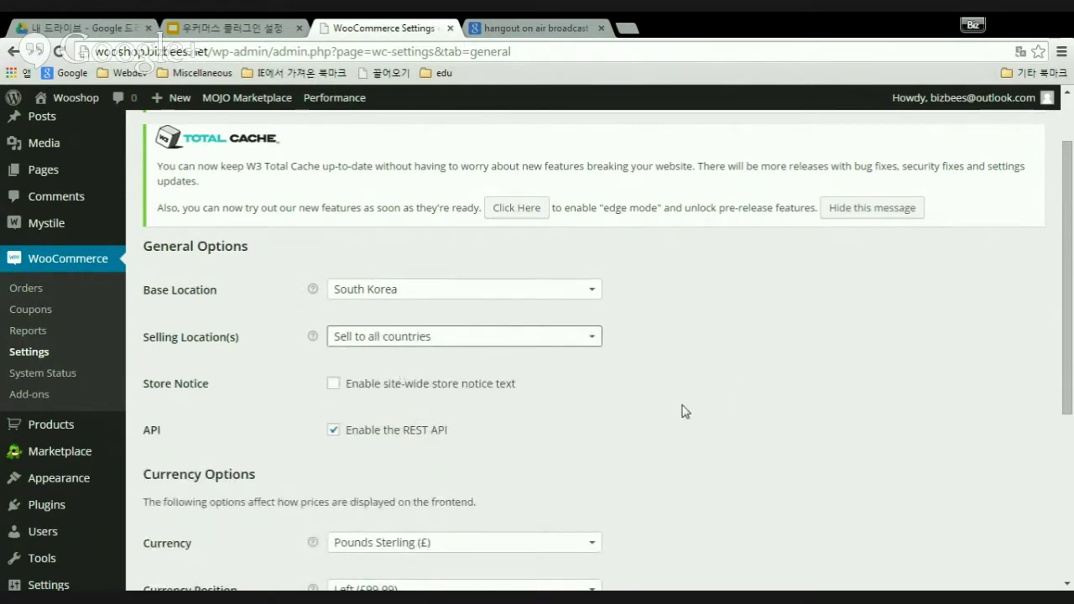
pyautogui.click(334, 384)
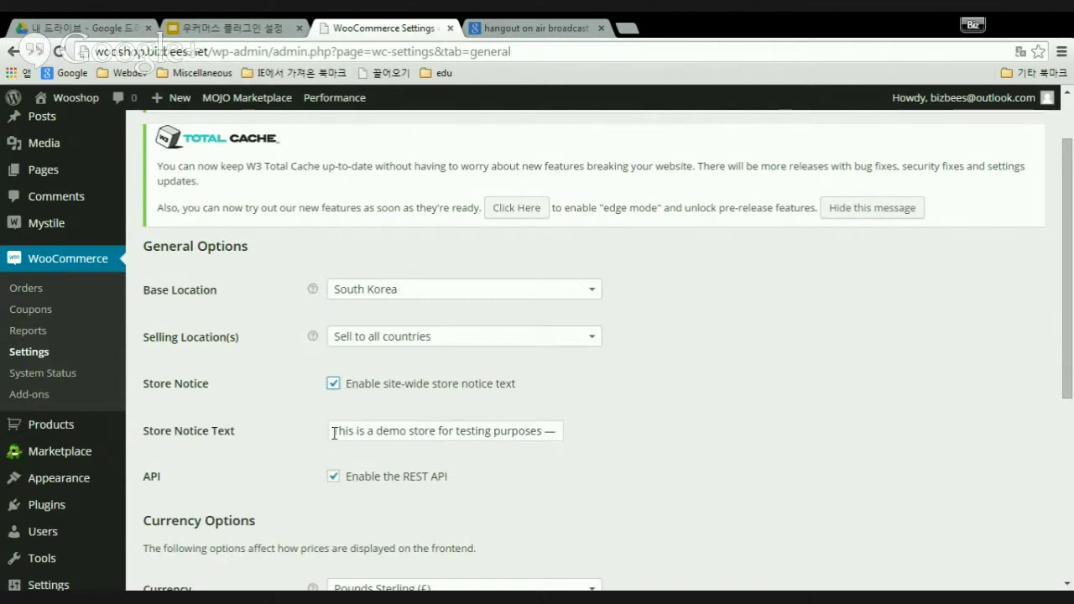
pyautogui.moveTo(333, 432); pyautogui.dragTo(576, 451)
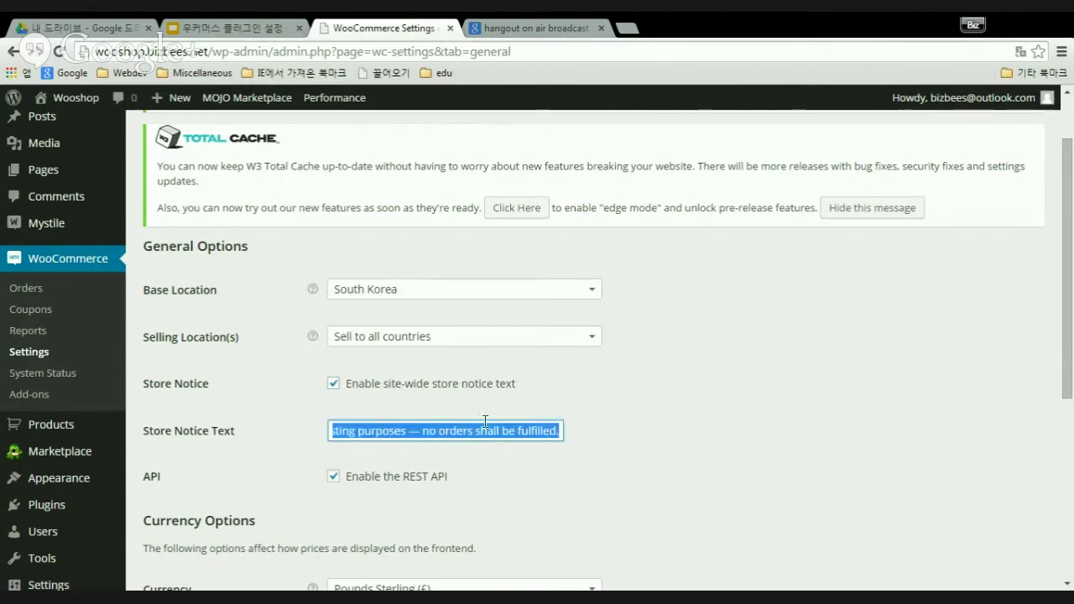
pyautogui.click(334, 385)
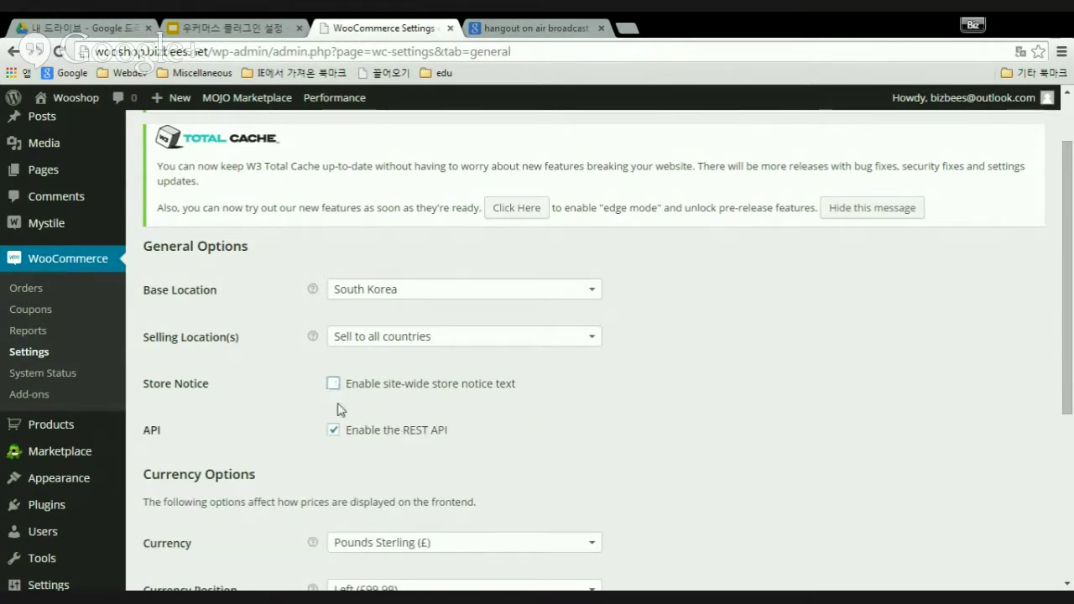
pyautogui.scroll(-1, 594, 416)
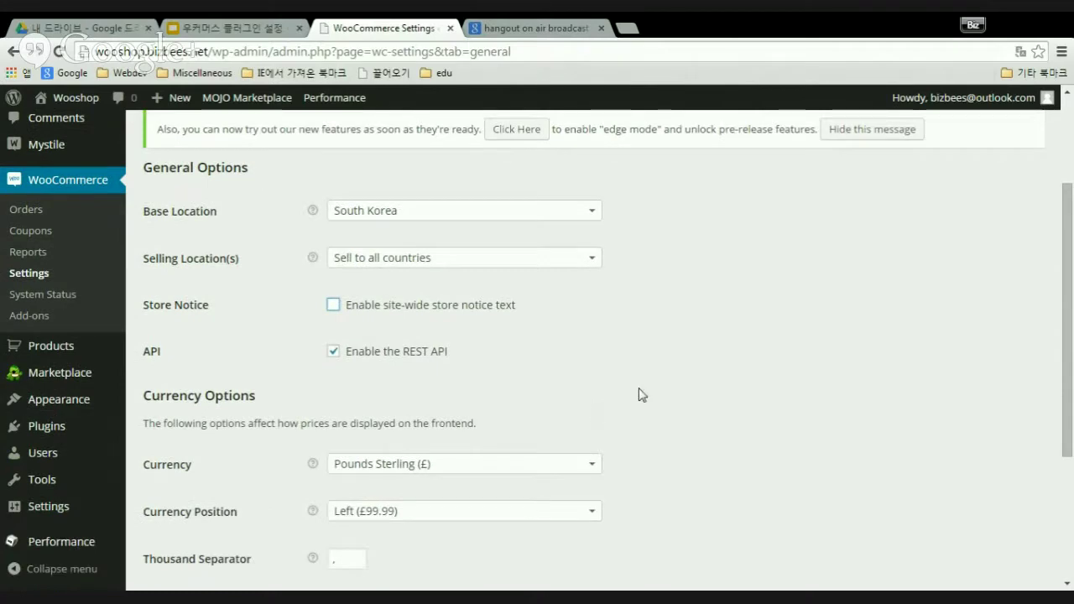
pyautogui.scroll(-2, 651, 386)
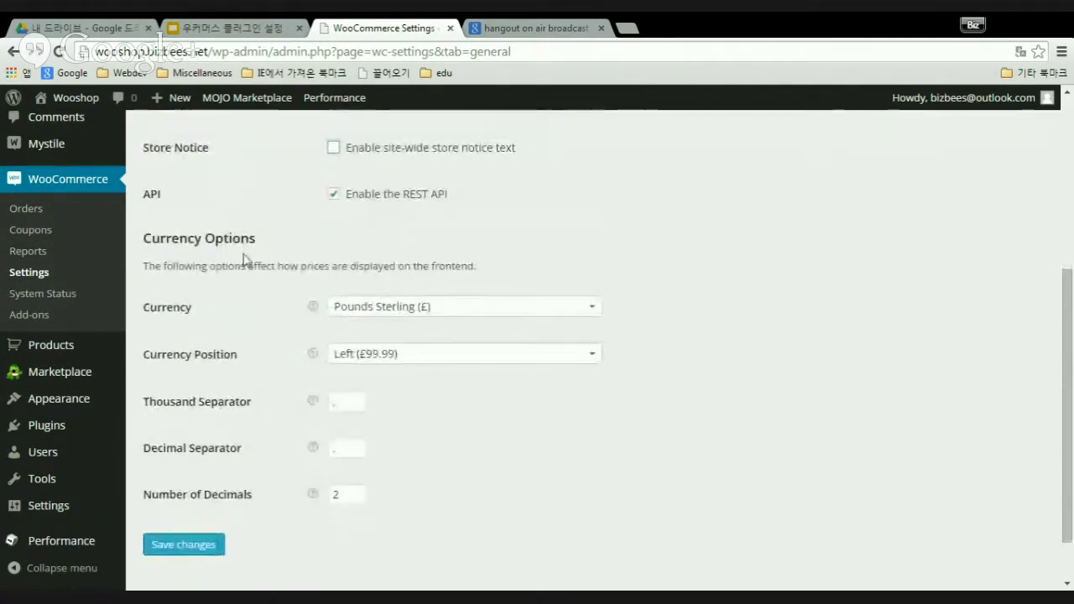
pyautogui.scroll(3, 369, 293)
pyautogui.scroll(-2, 369, 294)
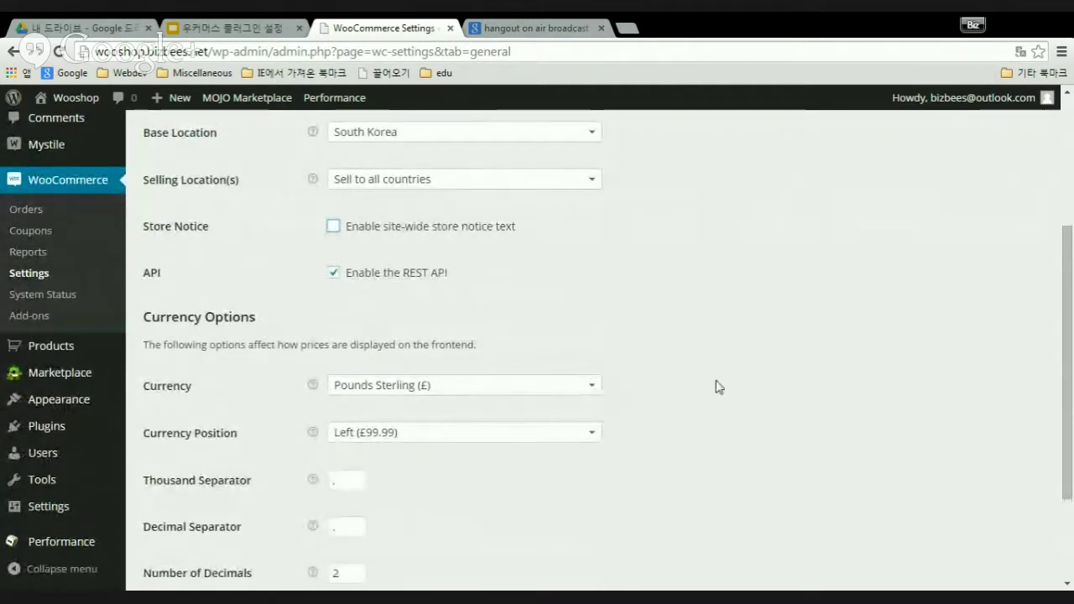
pyautogui.scroll(2, 734, 390)
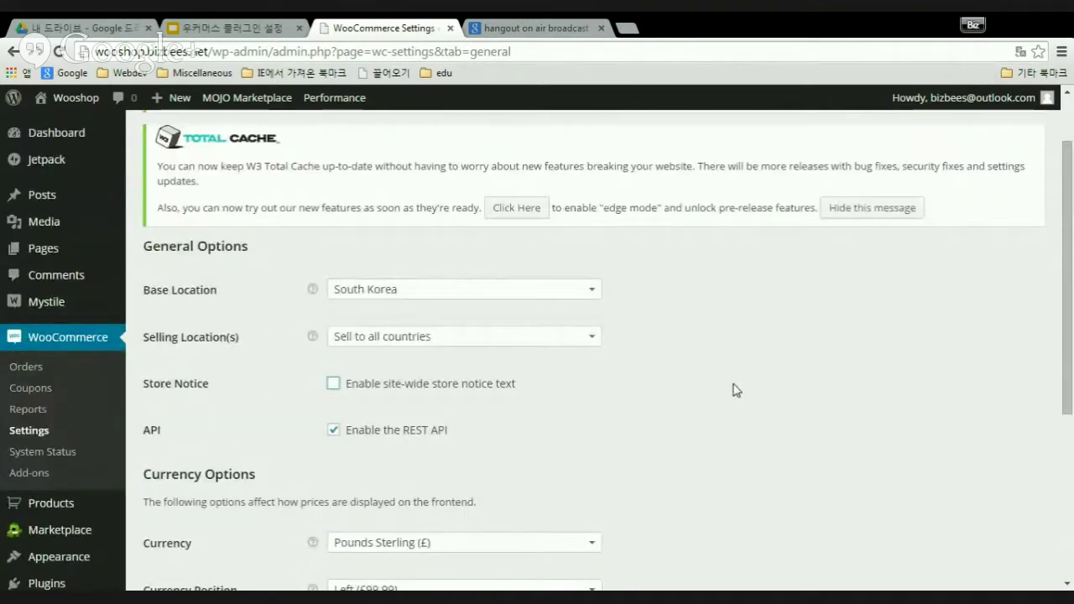
pyautogui.scroll(-4, 732, 391)
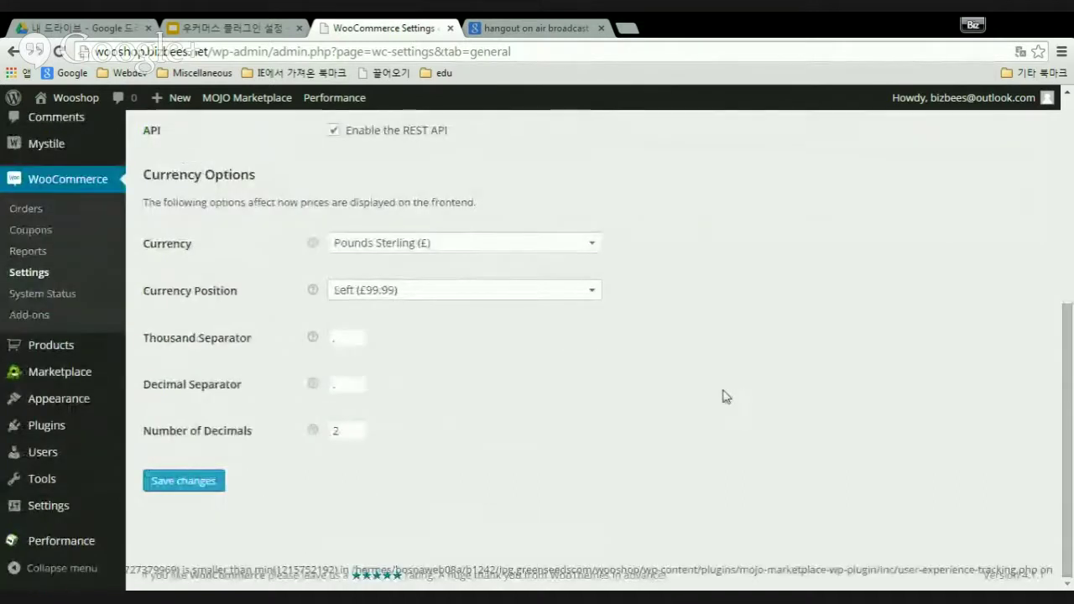
# - Change the store currency from Pounds Sterling to US Dollars ($)
pyautogui.click(592, 244)
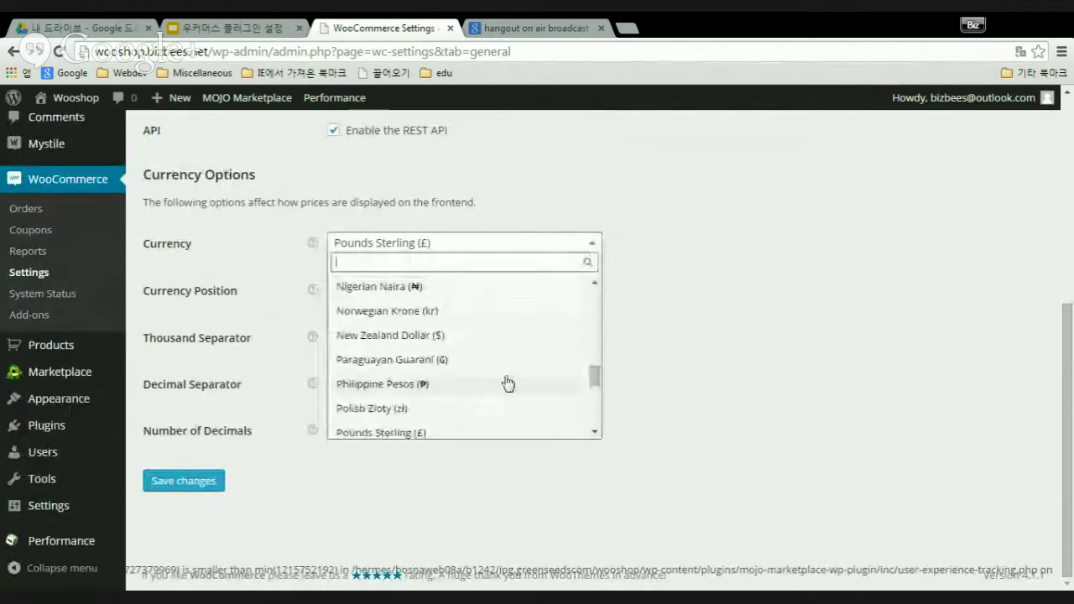
pyautogui.click(595, 413)
pyautogui.click(595, 413)
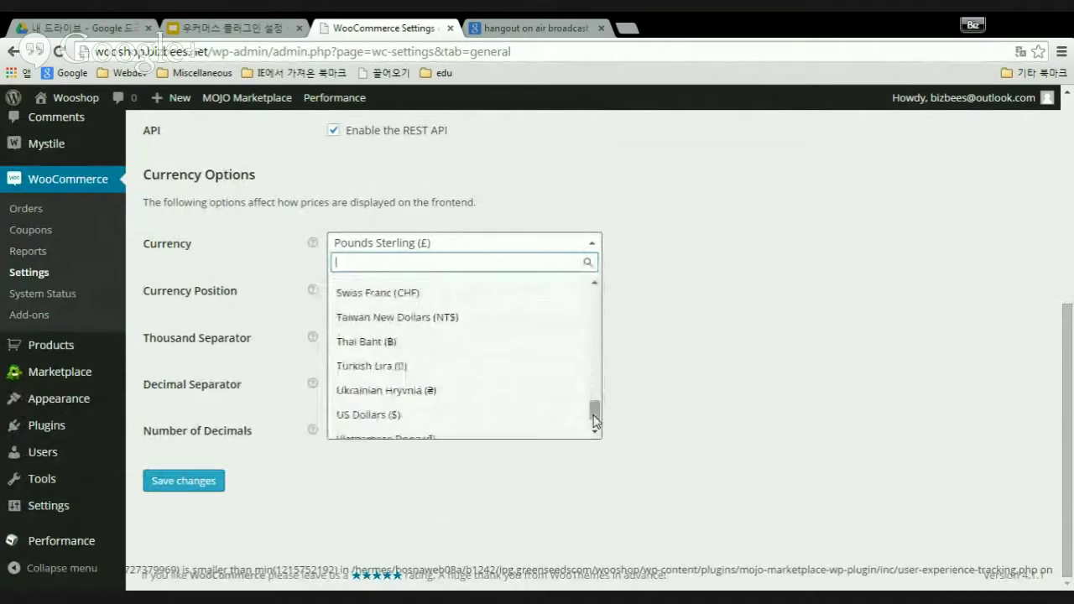
pyautogui.click(403, 415)
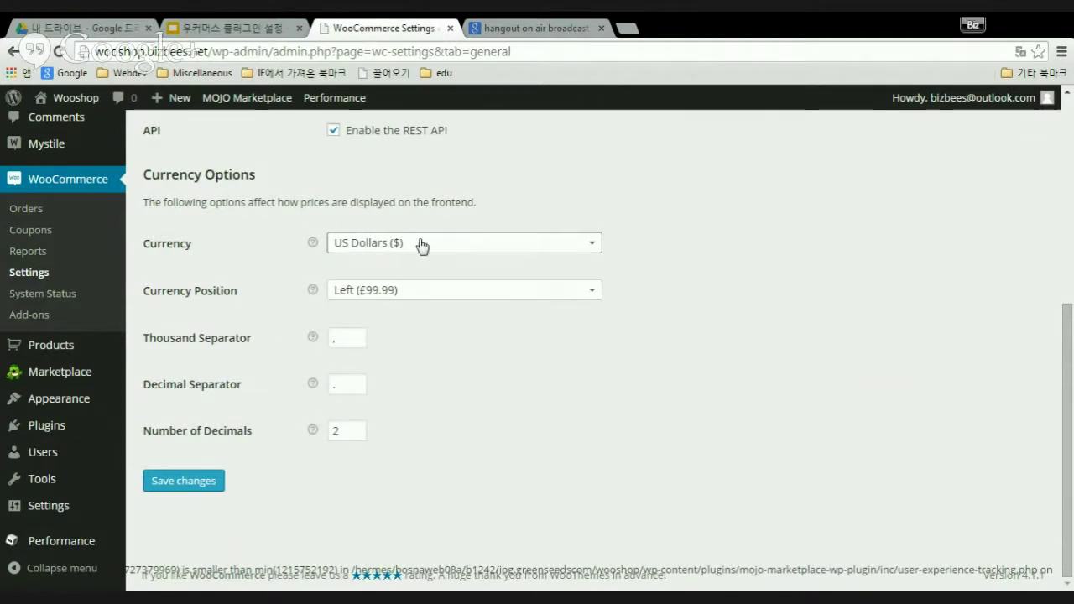
pyautogui.click(598, 296)
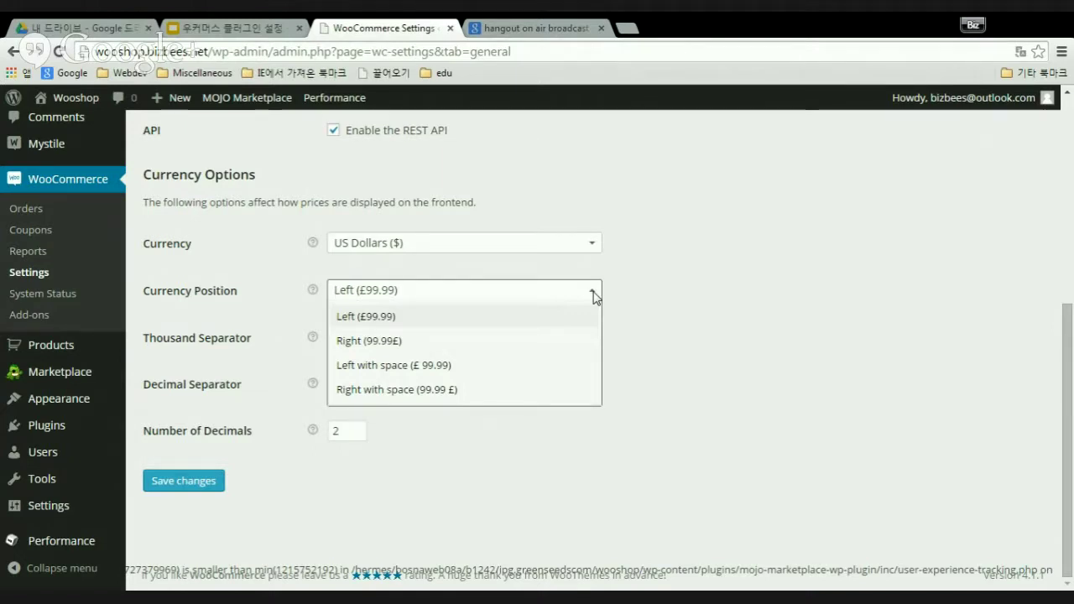
# - Keep the currency symbol position at Left and save the General settings
pyautogui.click(386, 317)
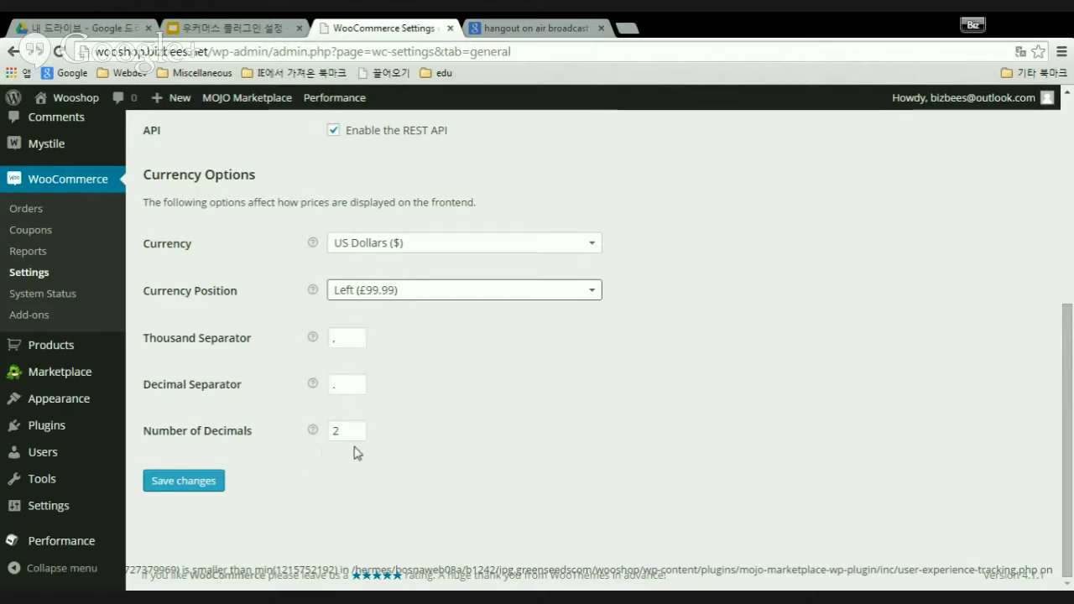
pyautogui.click(184, 481)
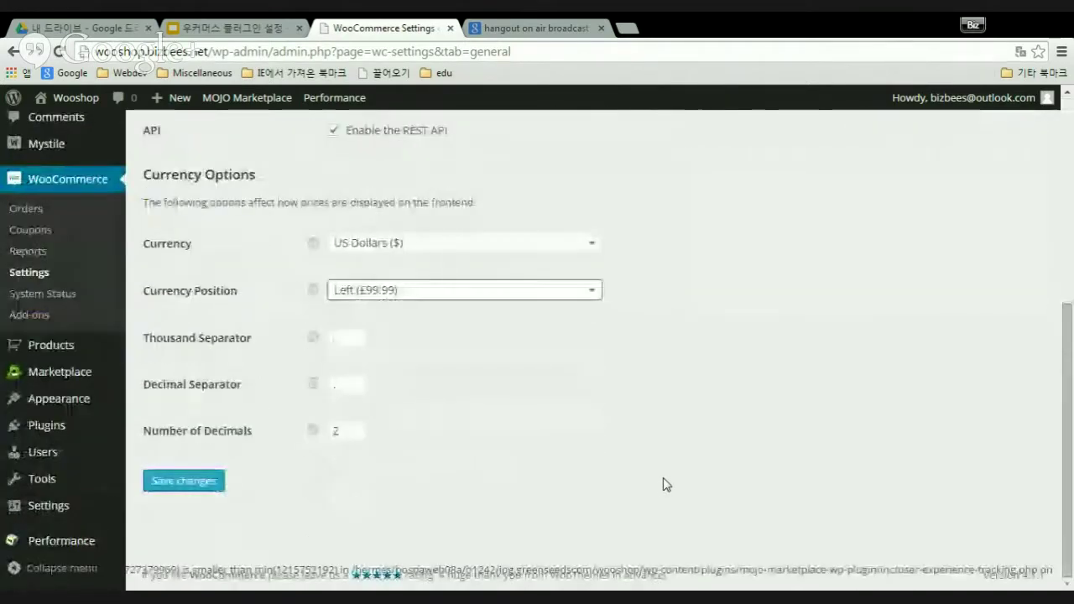
pyautogui.click(188, 491)
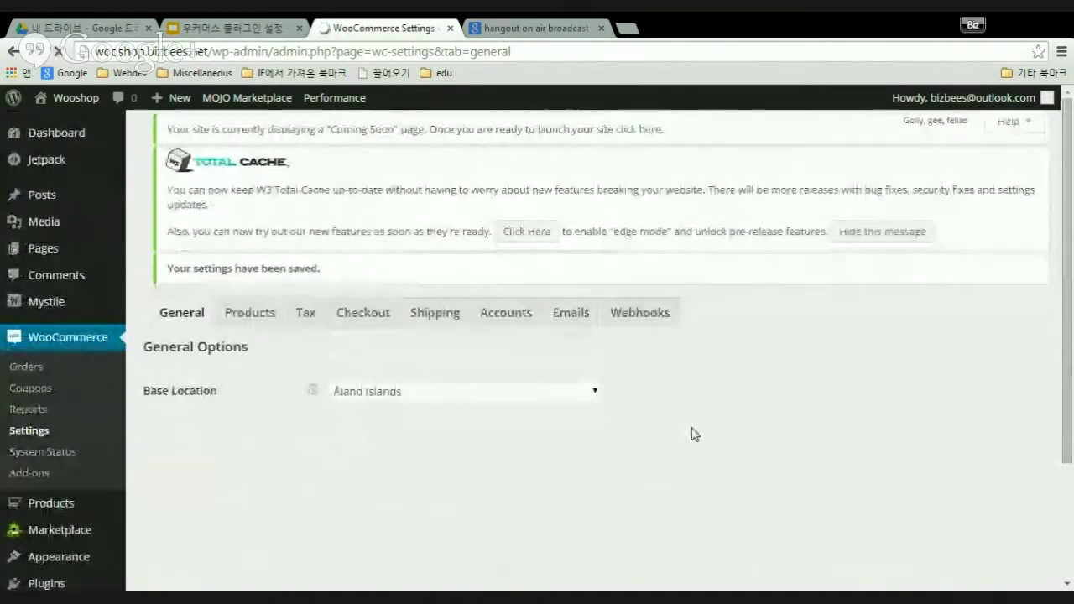
pyautogui.scroll(-2, 705, 428)
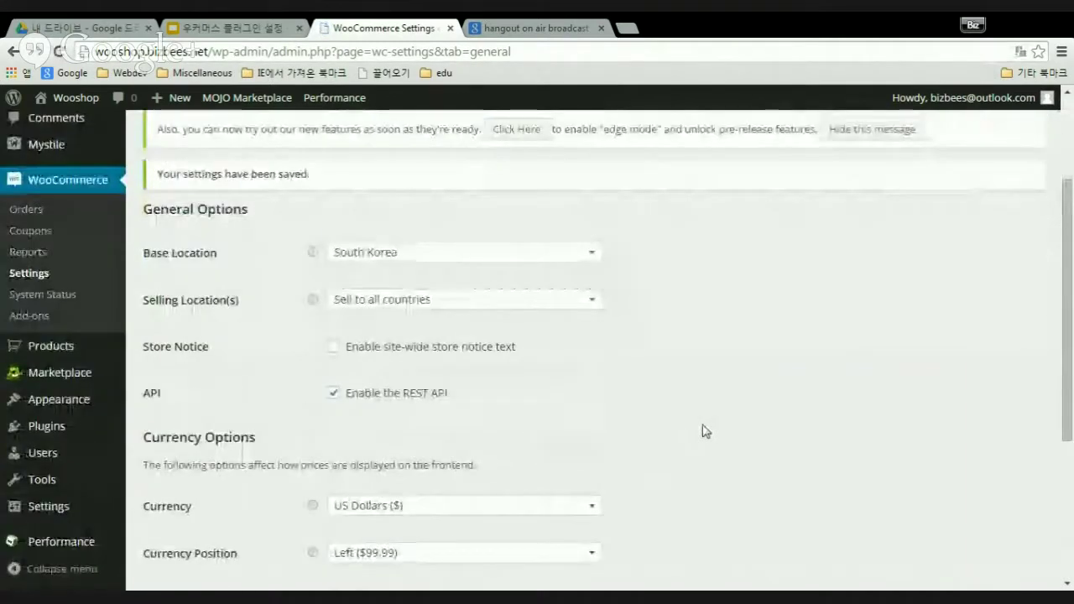
pyautogui.scroll(-3, 703, 429)
pyautogui.scroll(4, 702, 432)
pyautogui.scroll(-4, 699, 431)
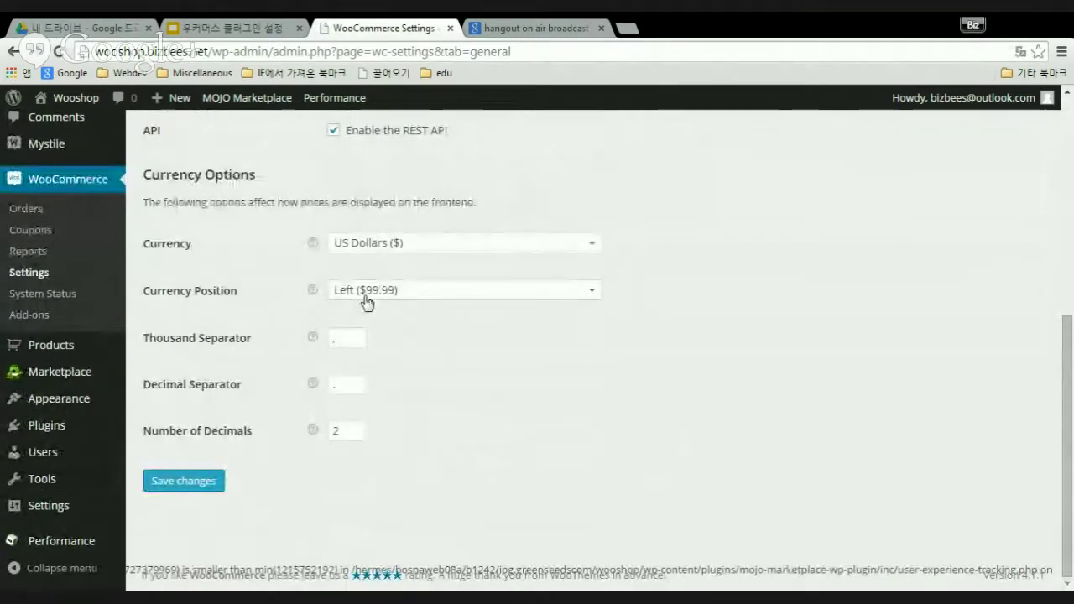
pyautogui.scroll(3, 622, 434)
pyautogui.scroll(3, 620, 432)
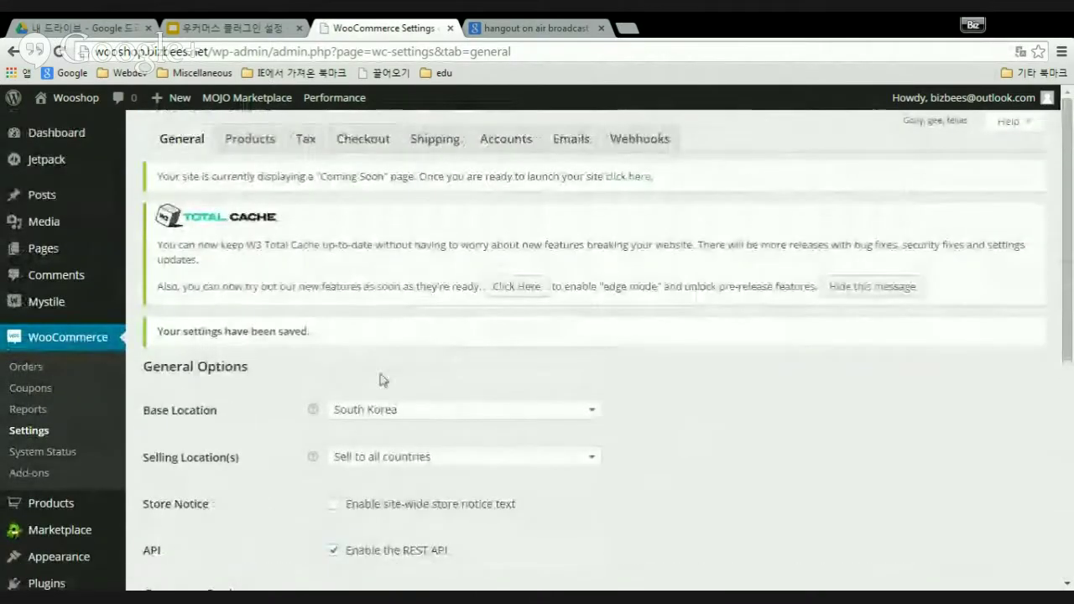
# - On the Products tab, keep kg as the weight unit and cm for dimensions
pyautogui.click(250, 141)
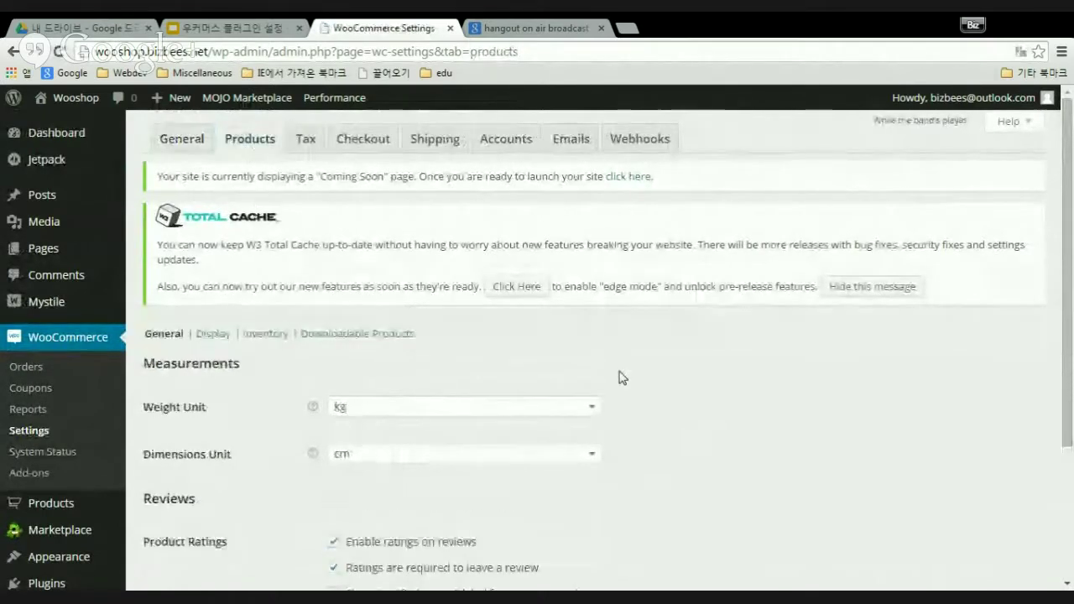
pyautogui.scroll(-3, 707, 392)
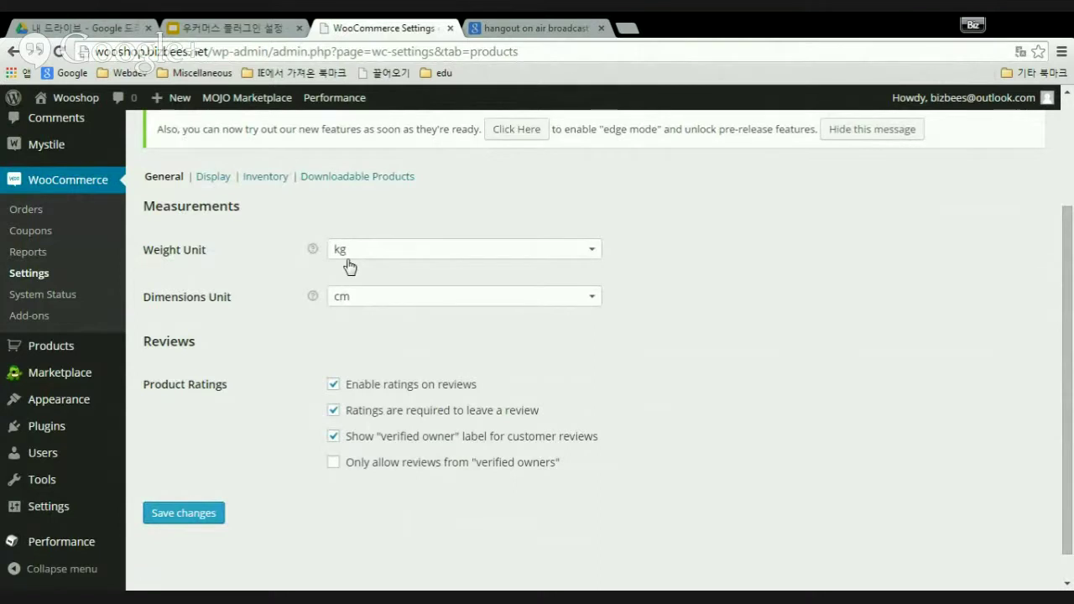
pyautogui.click(593, 252)
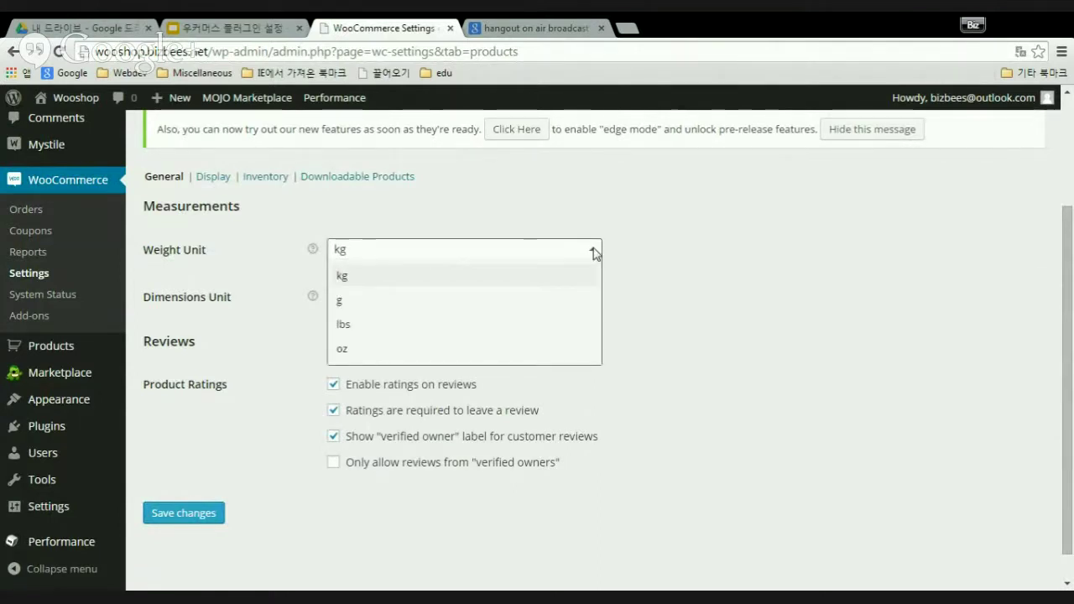
pyautogui.click(594, 252)
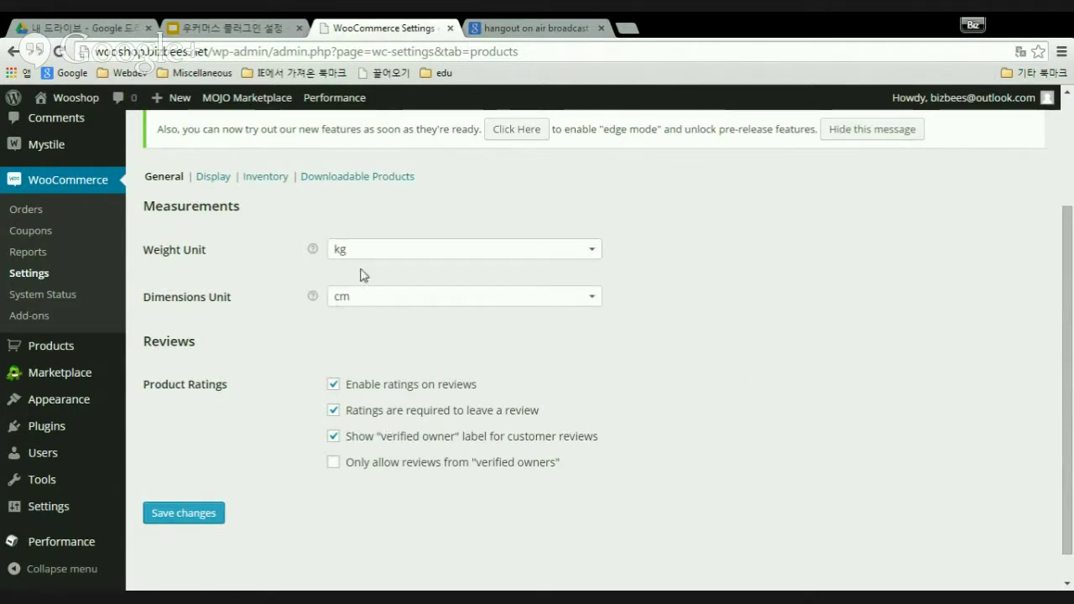
pyautogui.click(592, 302)
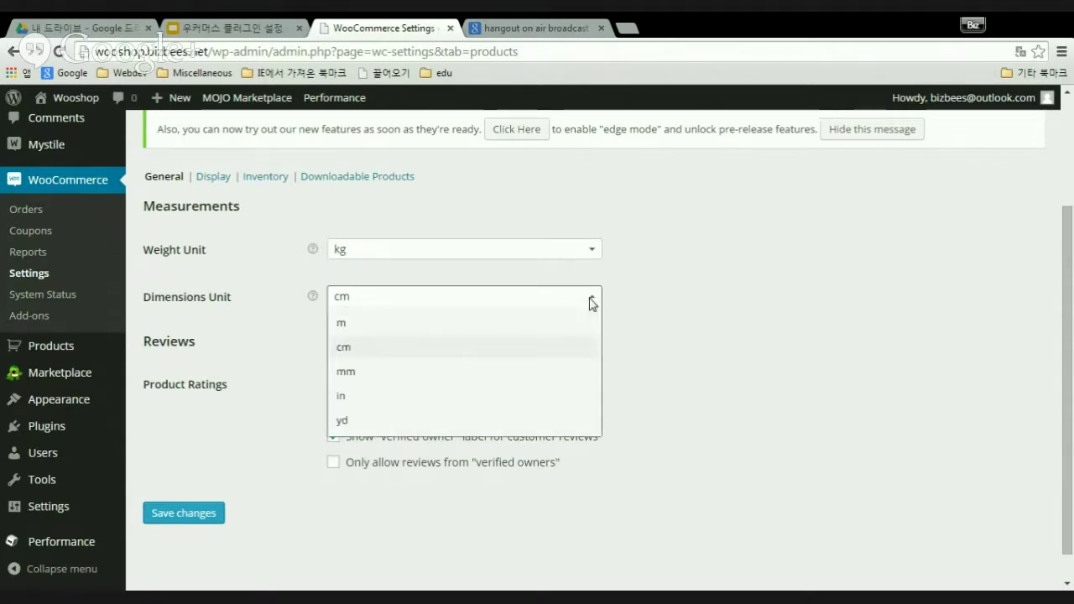
pyautogui.click(592, 302)
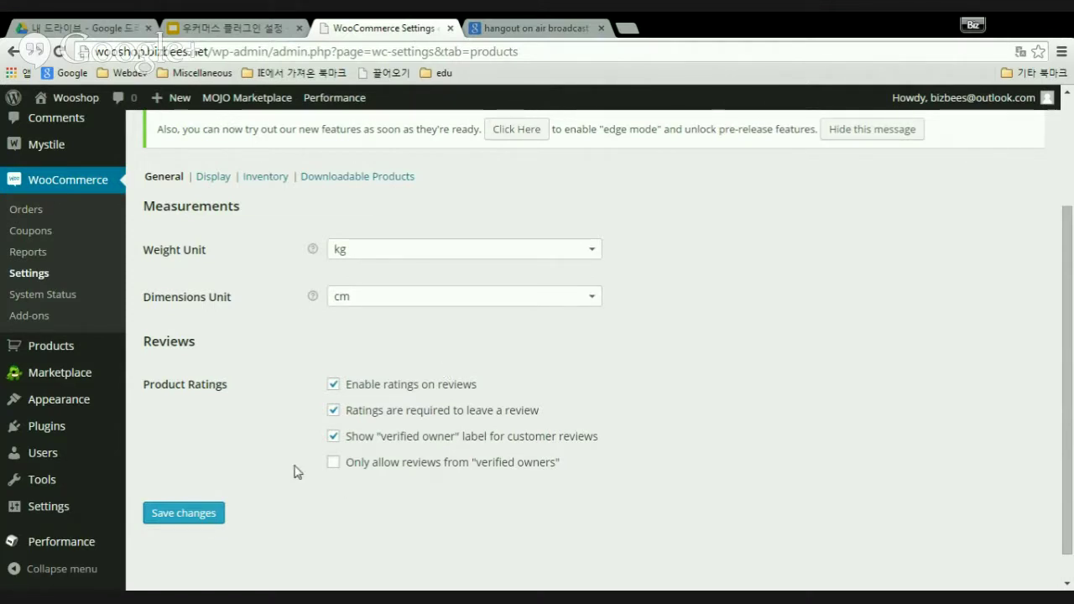
pyautogui.scroll(-1, 271, 431)
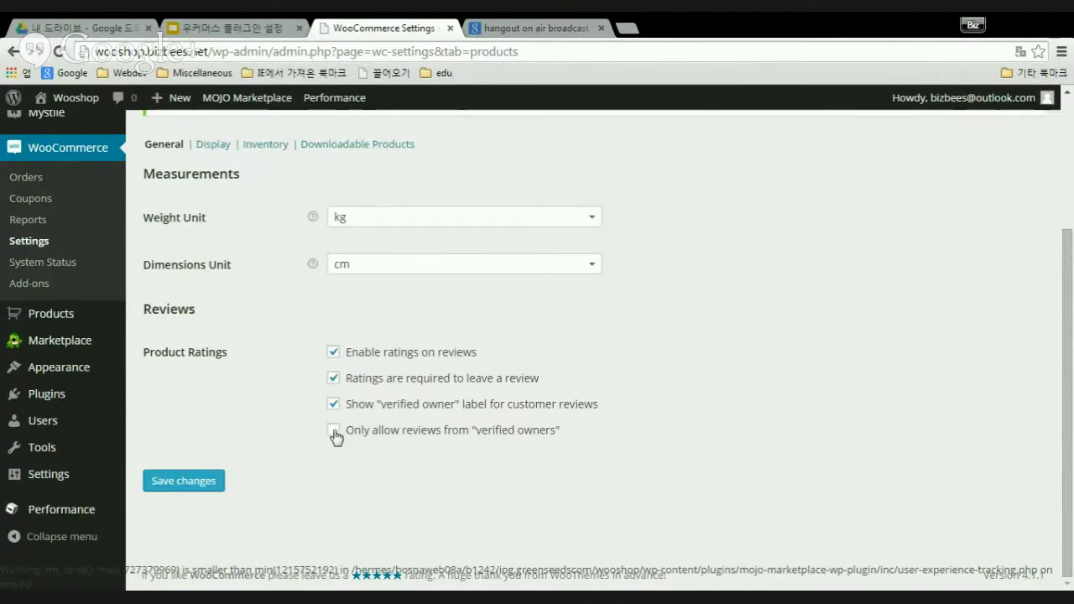
# - Restrict product reviews to "verified owners" and save the Products settings
pyautogui.click(334, 432)
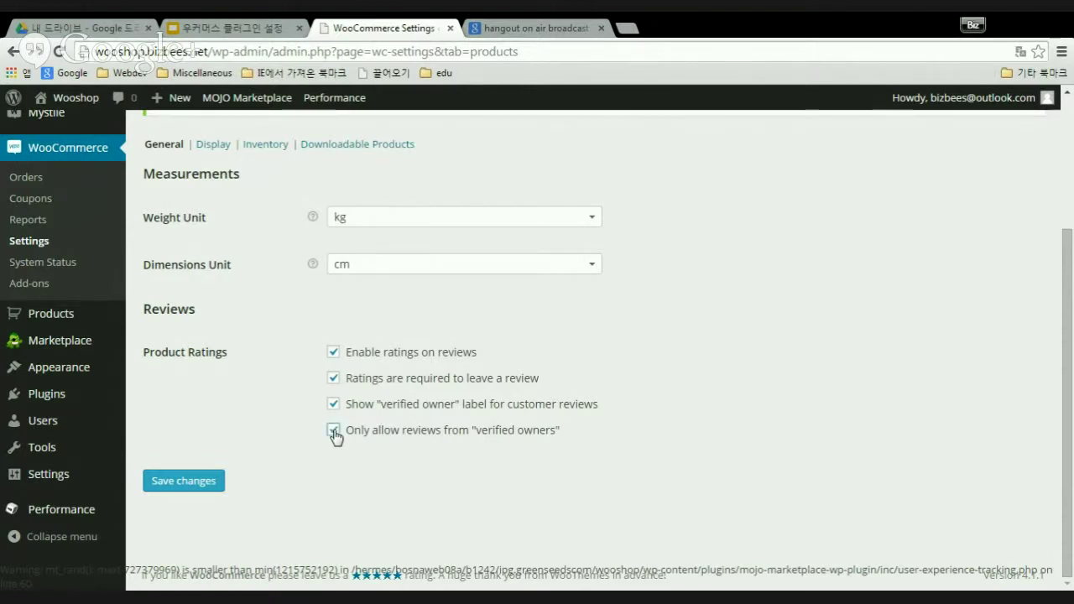
pyautogui.scroll(3, 516, 474)
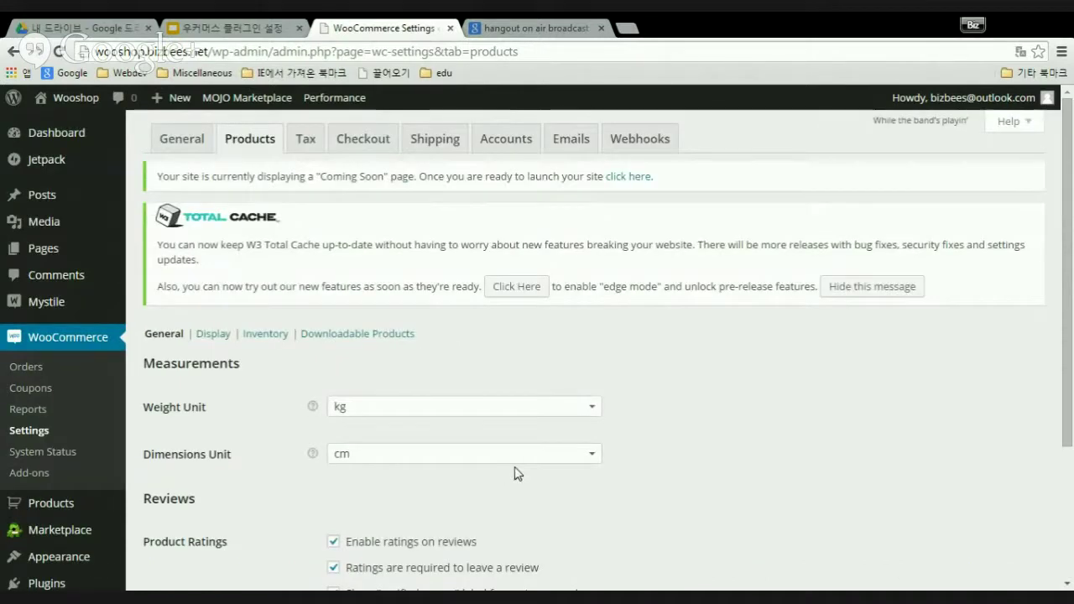
pyautogui.scroll(-2, 516, 475)
pyautogui.click(218, 514)
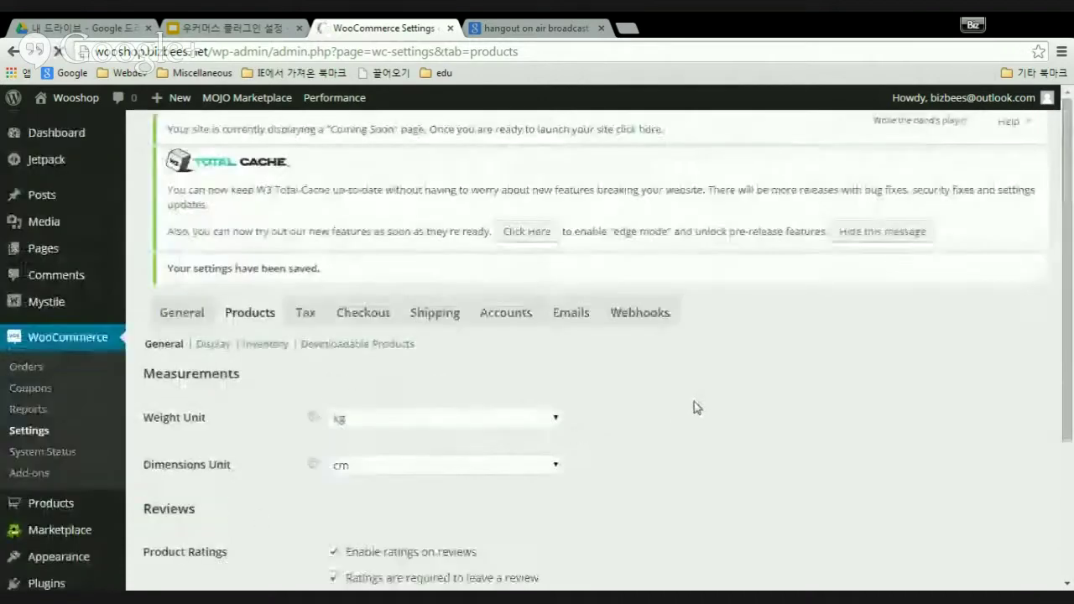
pyautogui.scroll(-3, 571, 451)
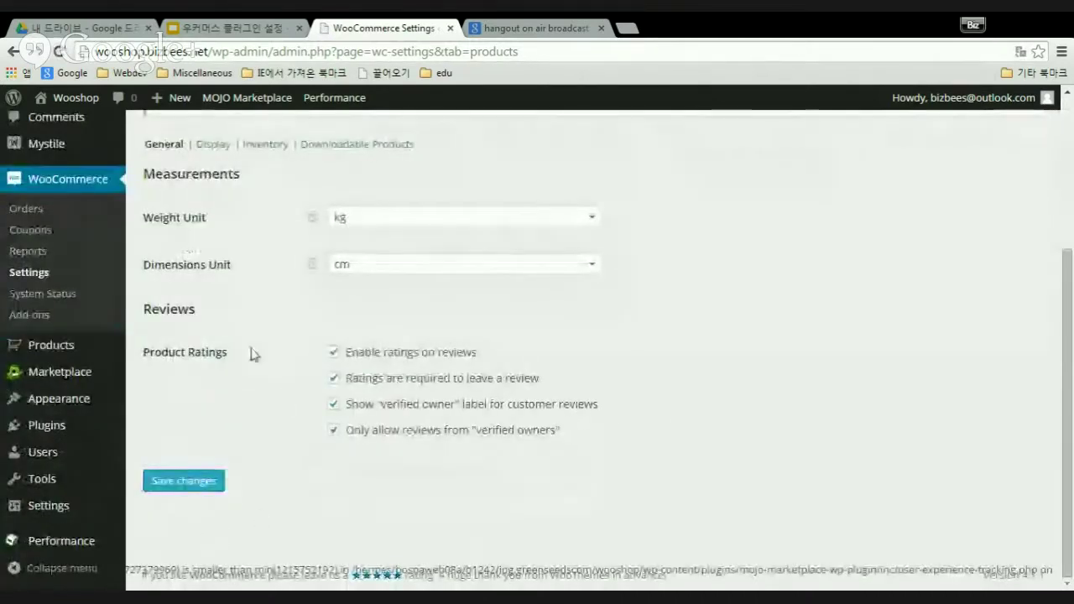
pyautogui.scroll(2, 252, 355)
pyautogui.scroll(1, 426, 324)
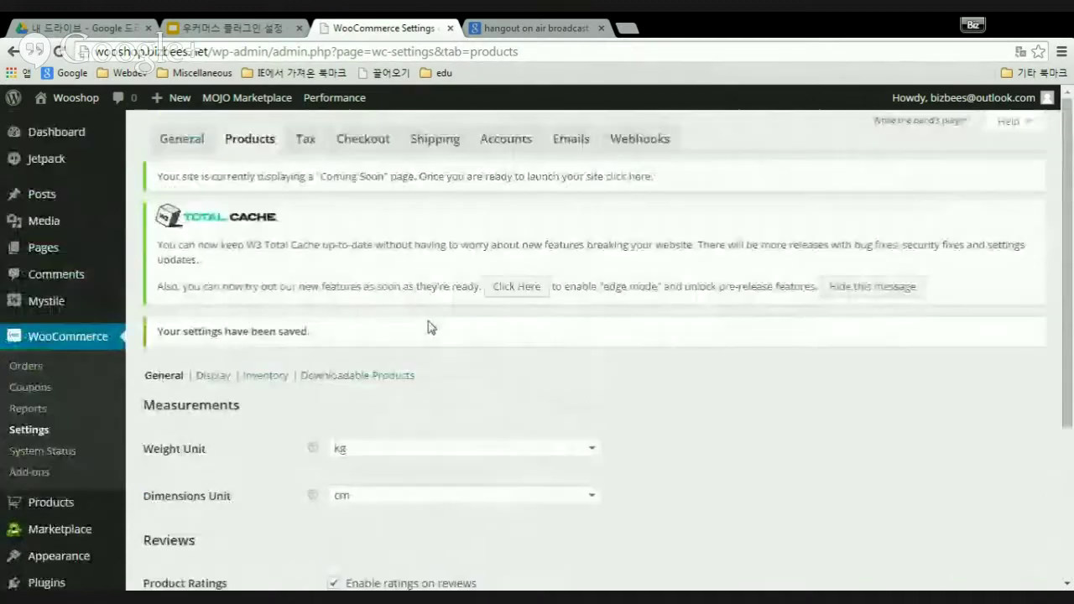
pyautogui.click(213, 378)
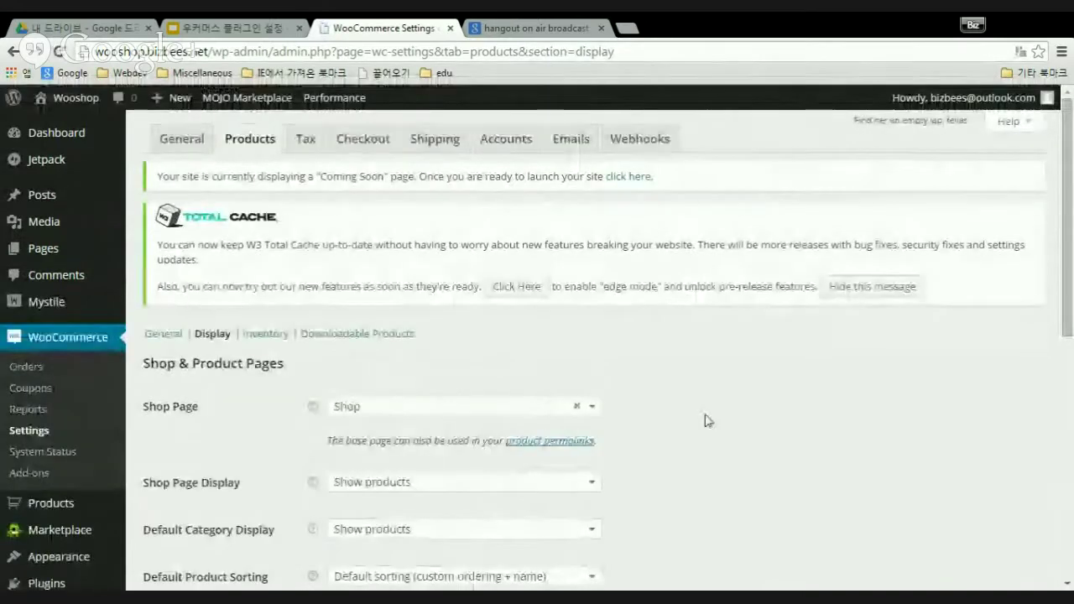
pyautogui.scroll(-2, 753, 419)
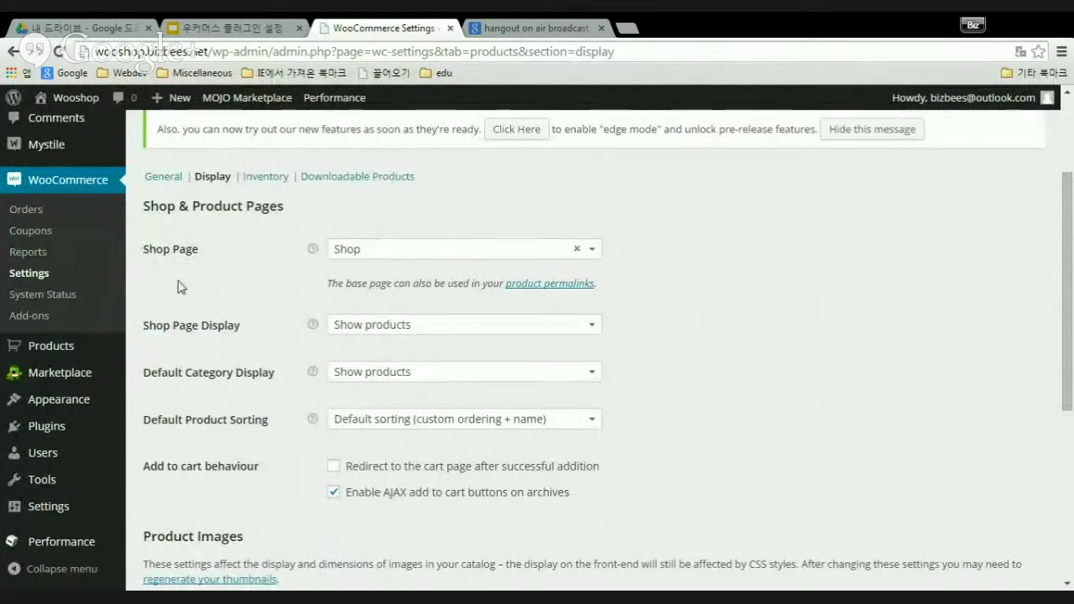
pyautogui.click(592, 251)
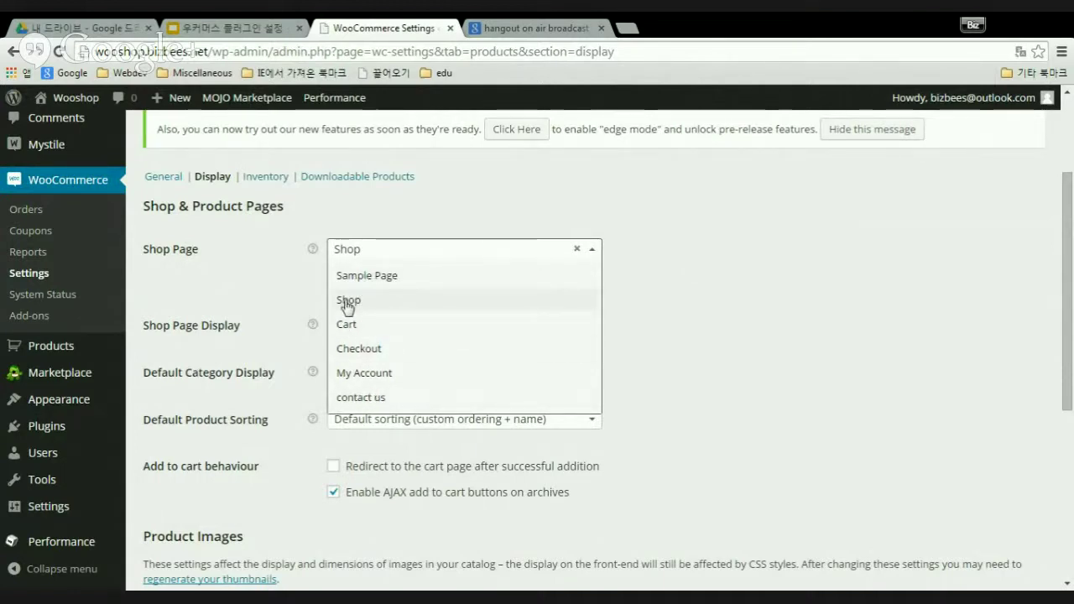
pyautogui.click(348, 302)
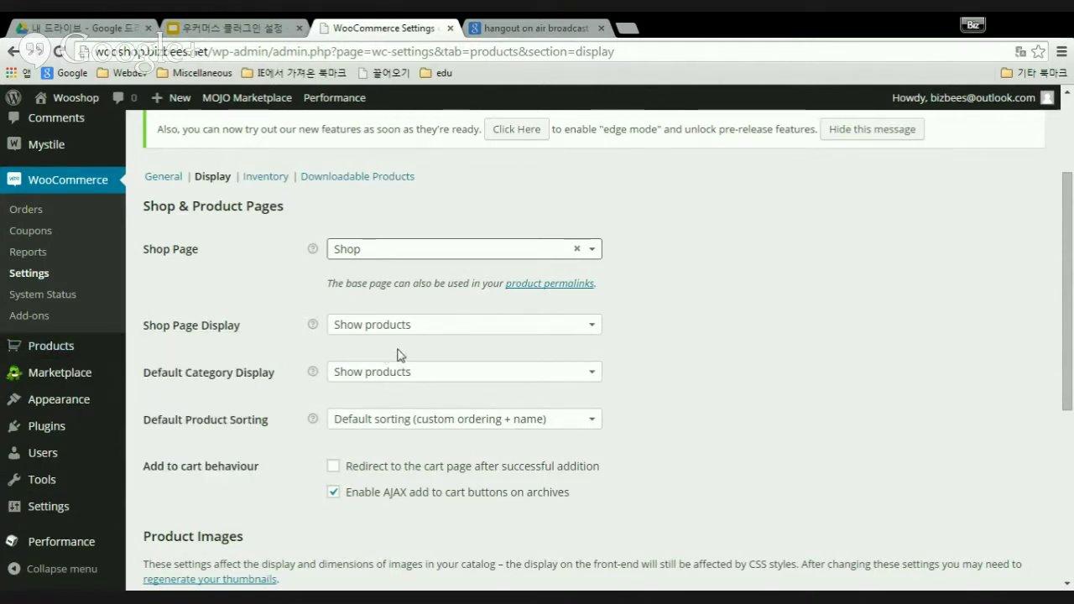
pyautogui.click(595, 328)
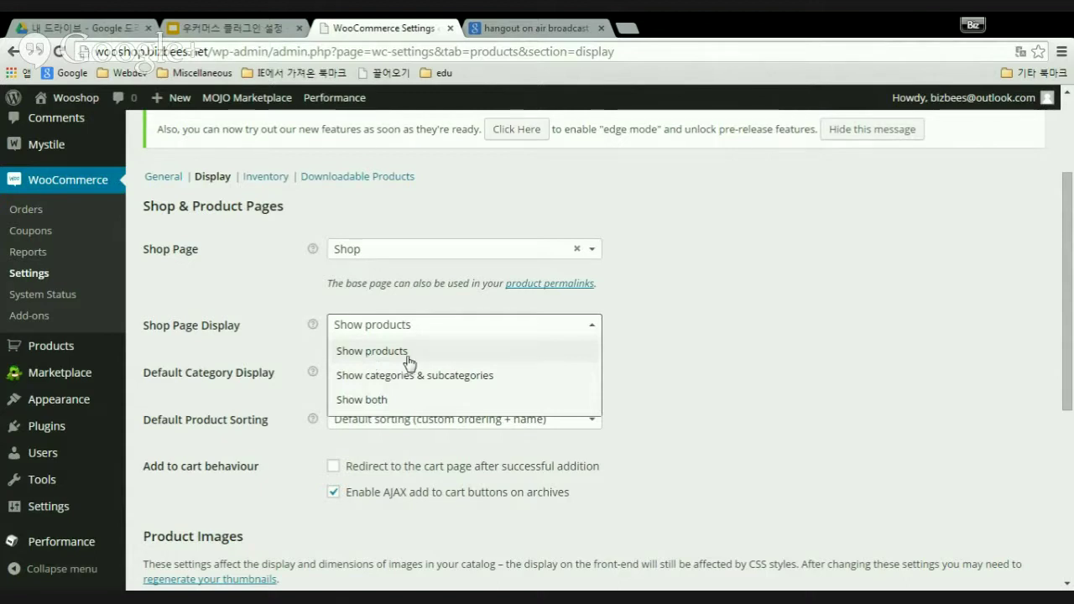
pyautogui.click(594, 330)
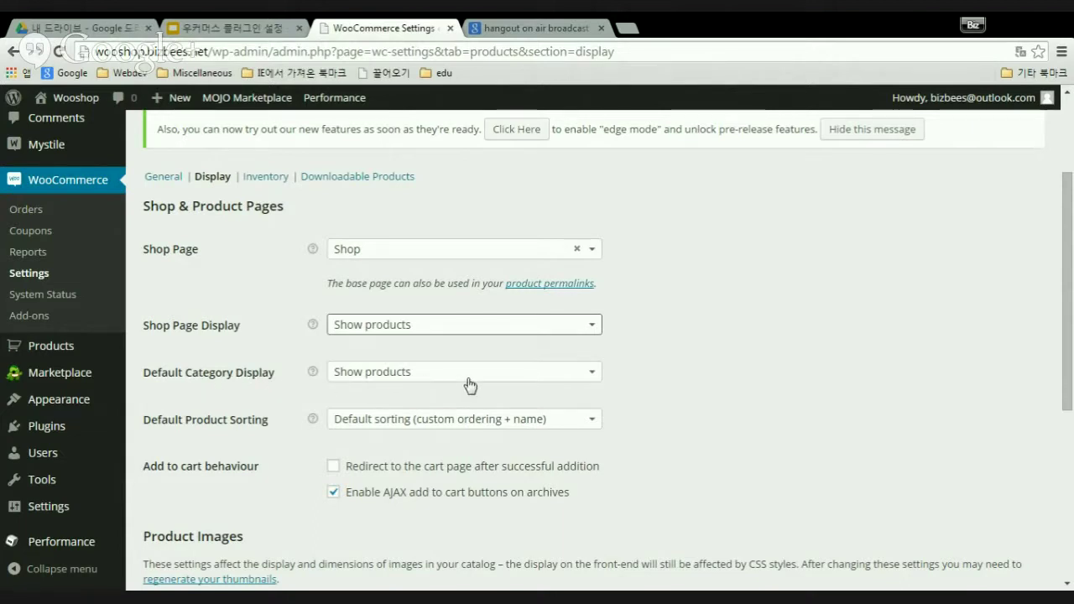
pyautogui.click(594, 373)
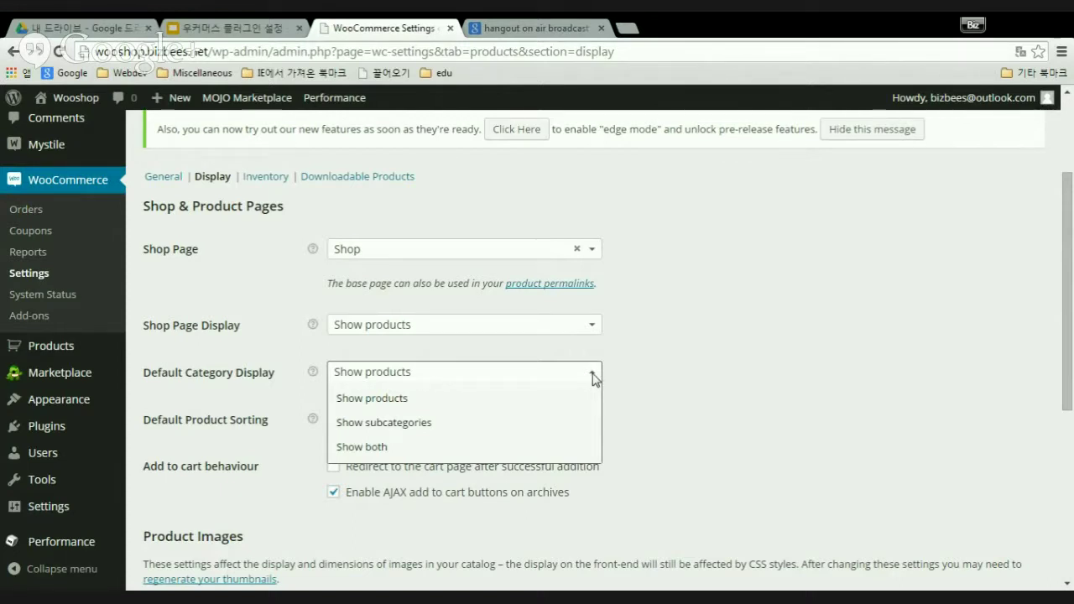
pyautogui.click(592, 378)
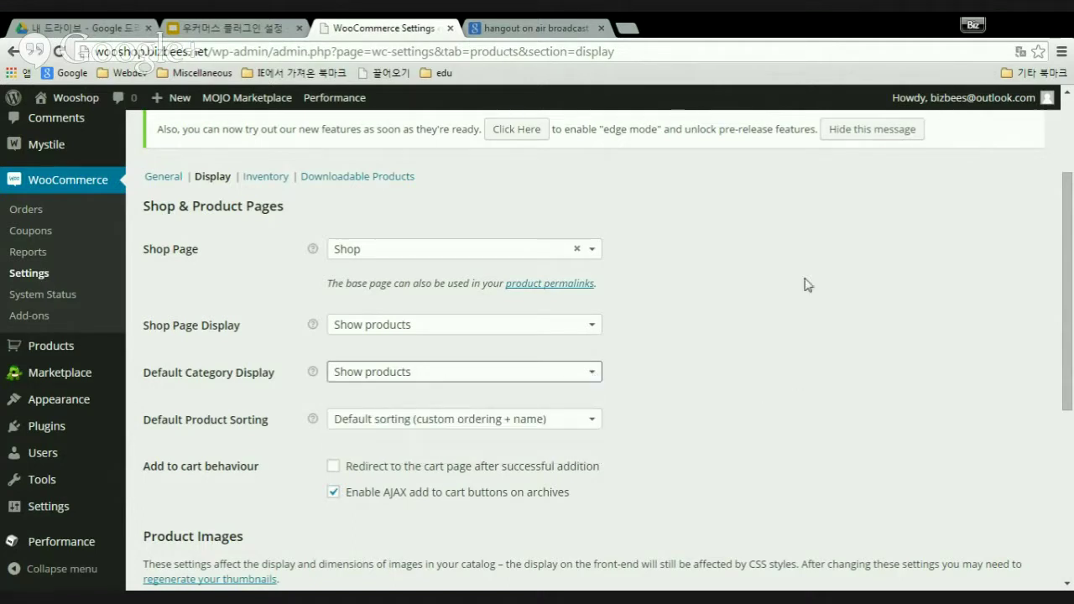
pyautogui.scroll(-1, 810, 331)
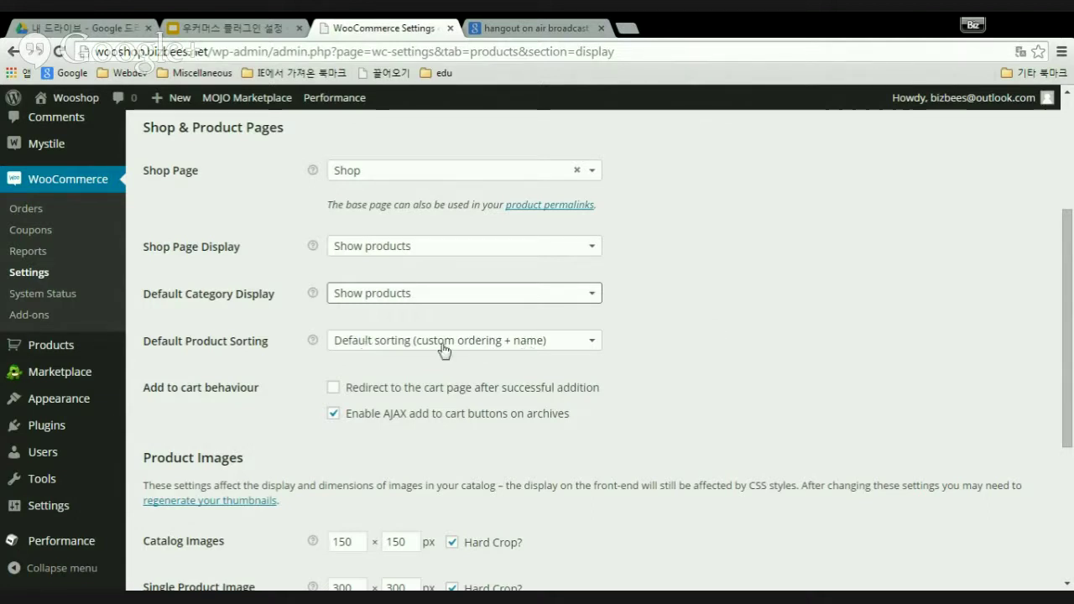
pyautogui.click(592, 344)
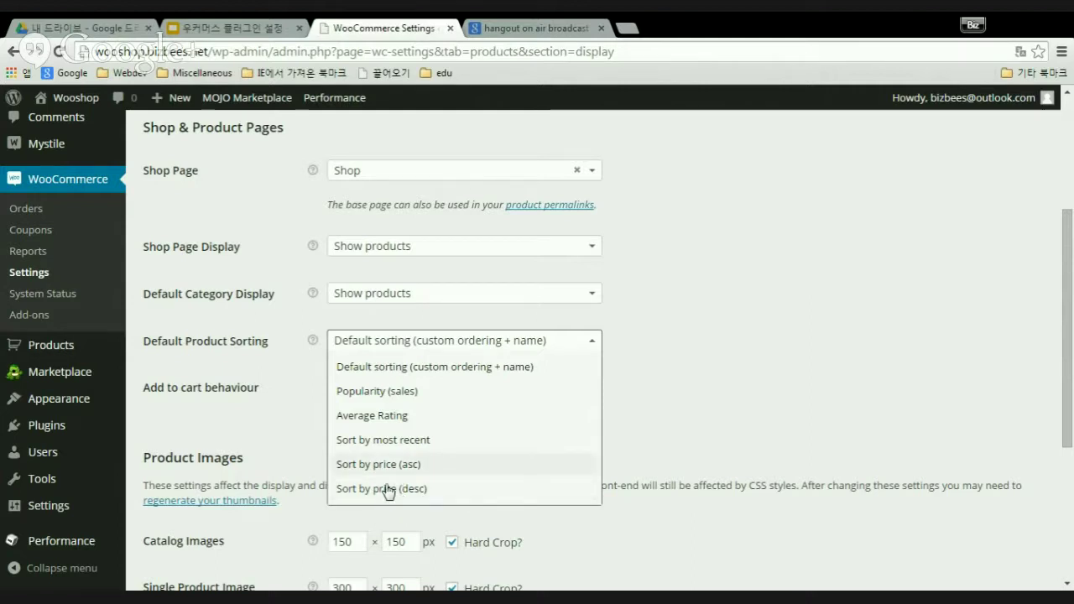
pyautogui.click(593, 346)
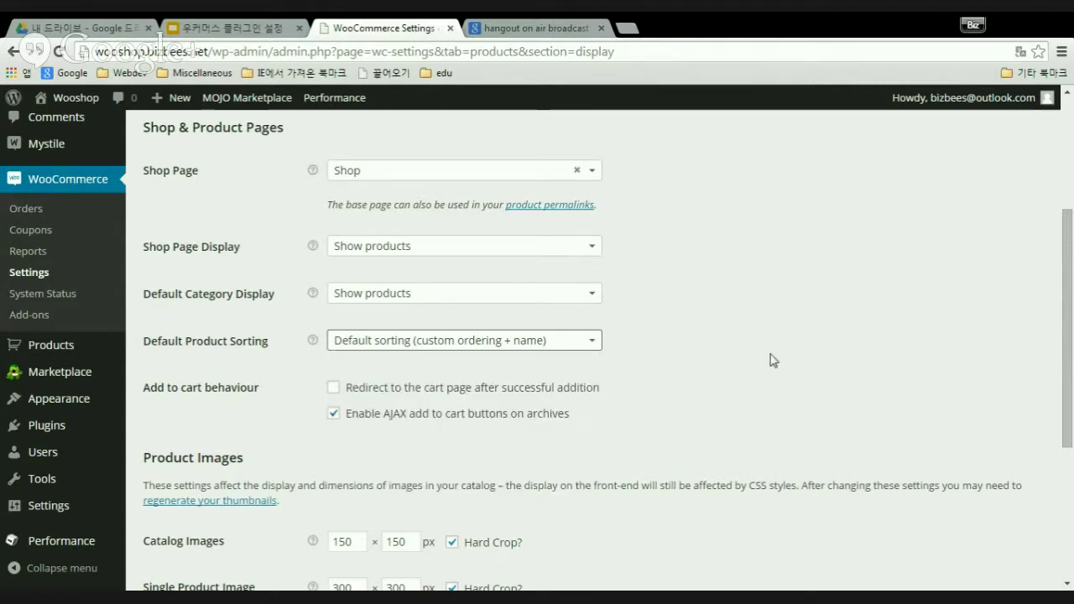
pyautogui.scroll(-1, 789, 387)
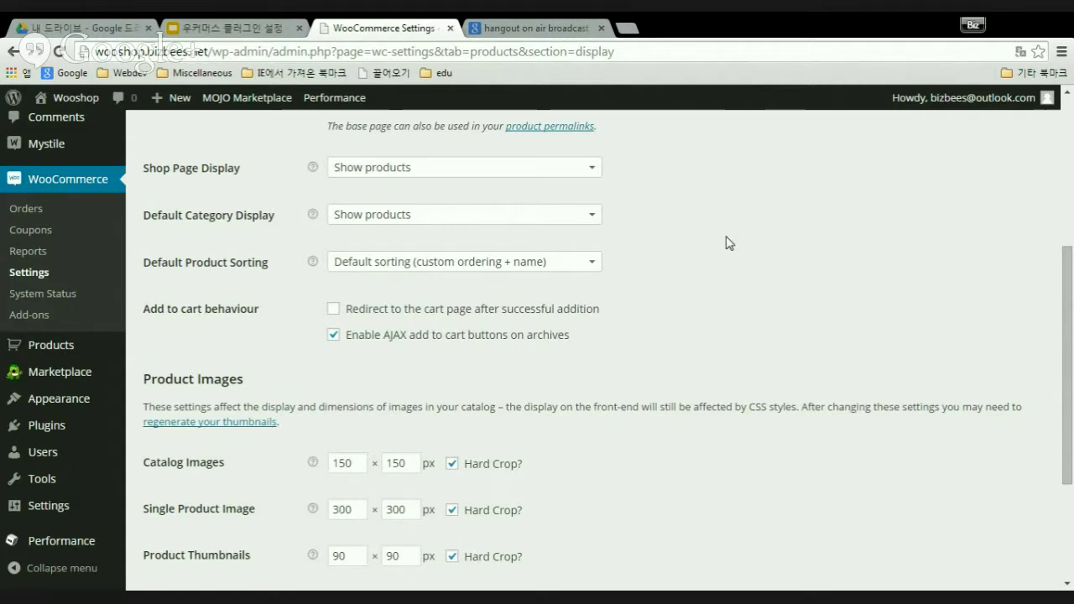
pyautogui.scroll(-1, 728, 243)
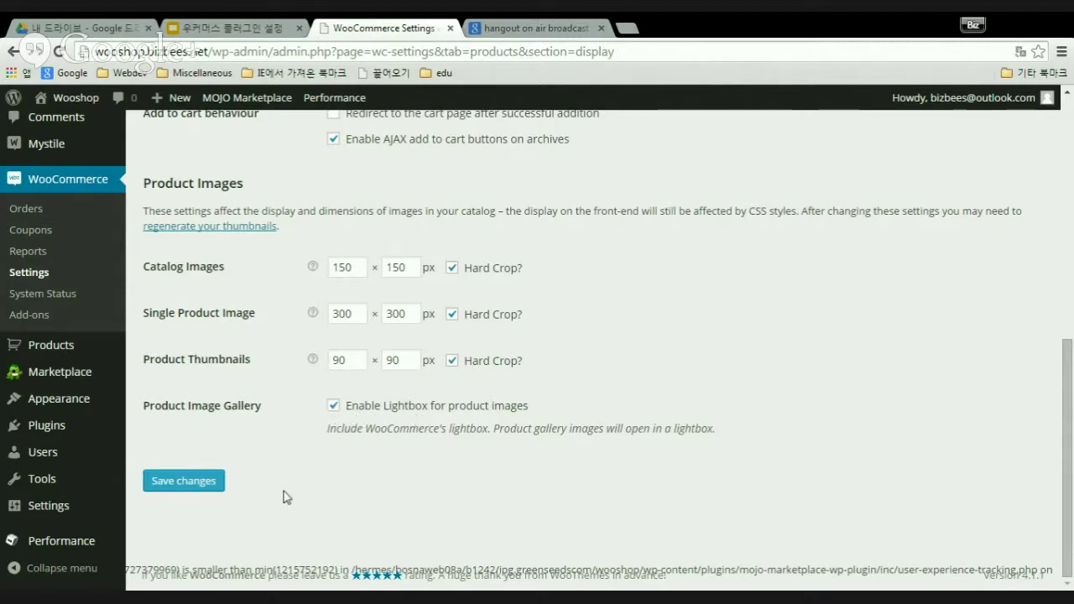
# - Save the Display settings and check the "Your settings have been saved" notice
pyautogui.click(198, 485)
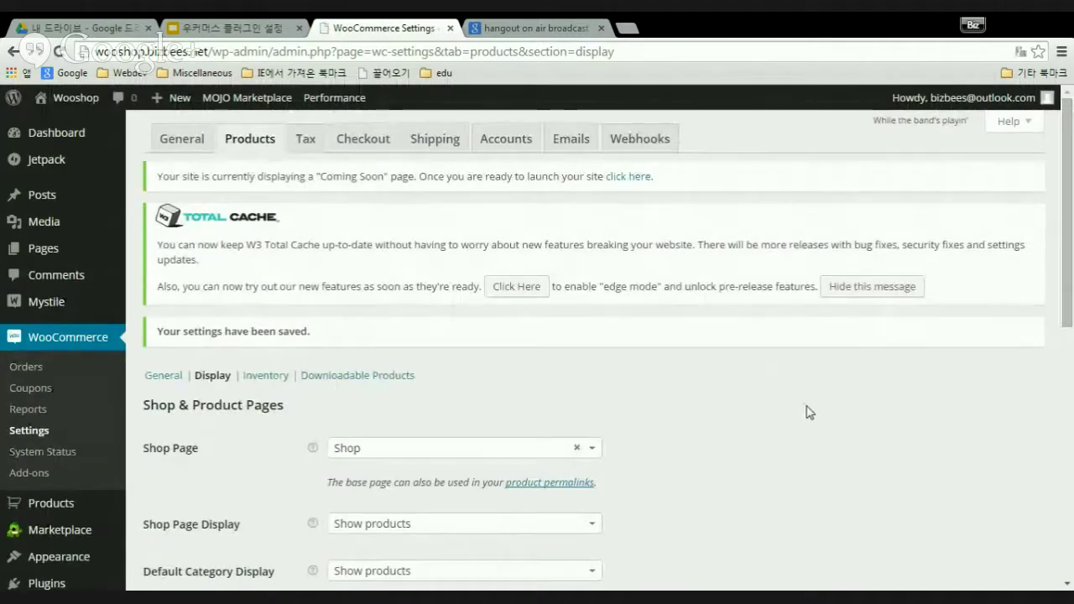
pyautogui.scroll(-4, 806, 412)
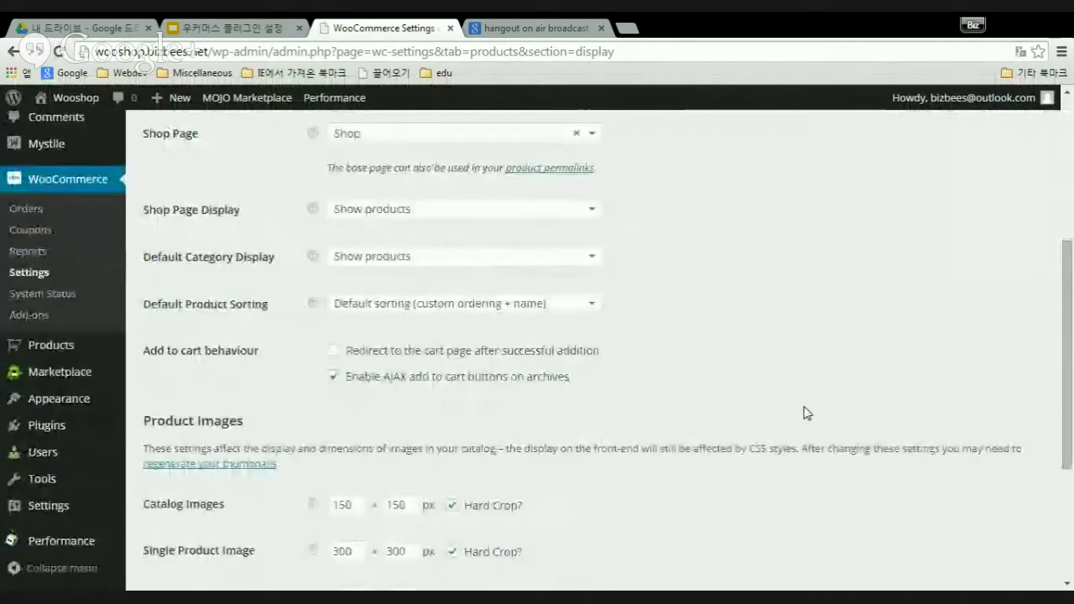
pyautogui.scroll(-3, 806, 412)
pyautogui.scroll(7, 803, 412)
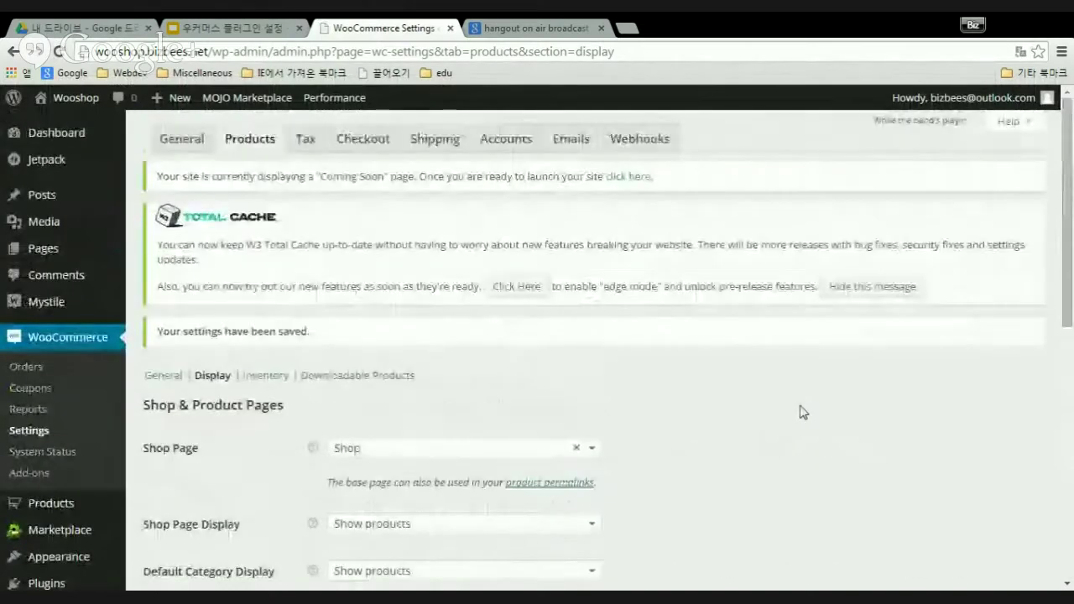
# - Go to the products Inventory settings and enable stock management
pyautogui.click(267, 376)
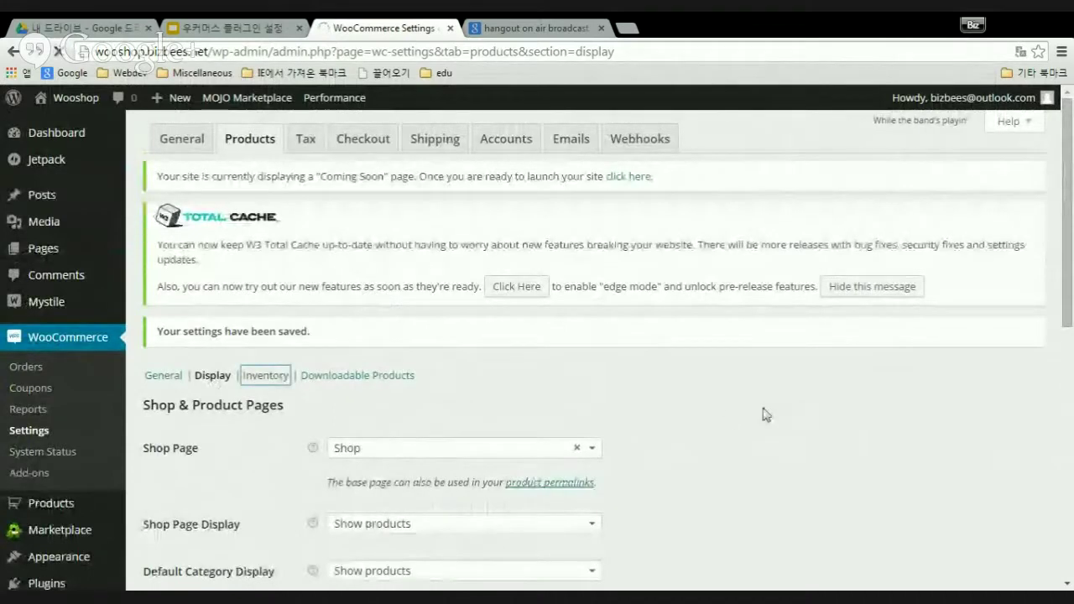
pyautogui.scroll(-2, 704, 410)
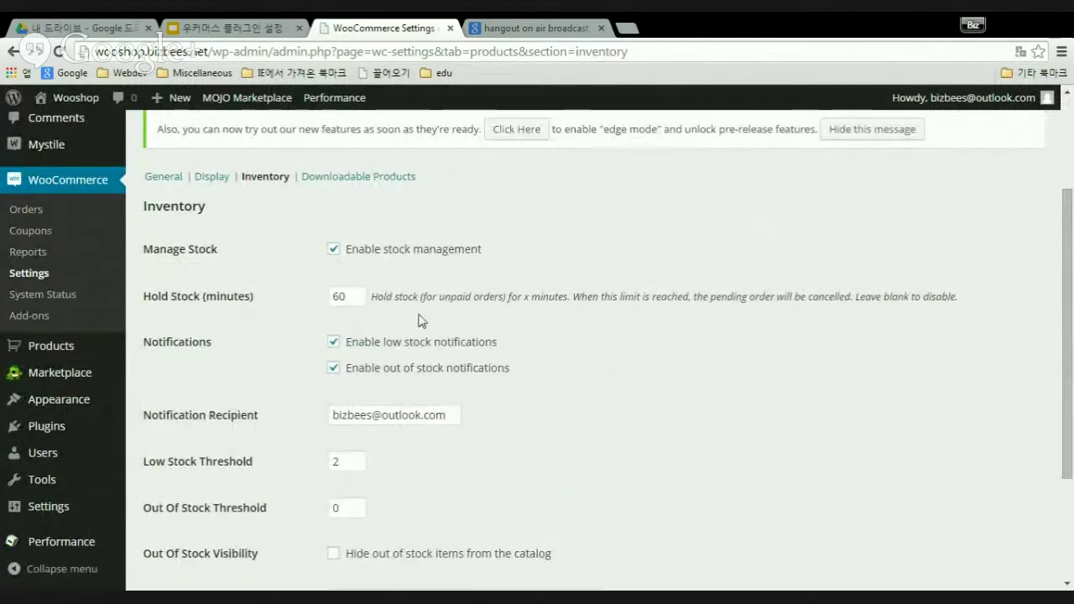
pyautogui.click(333, 250)
# - Review the stock notifications, the recipient address and the low/out-of-stock thresholds of 2 and 0
pyautogui.scroll(-2, 564, 343)
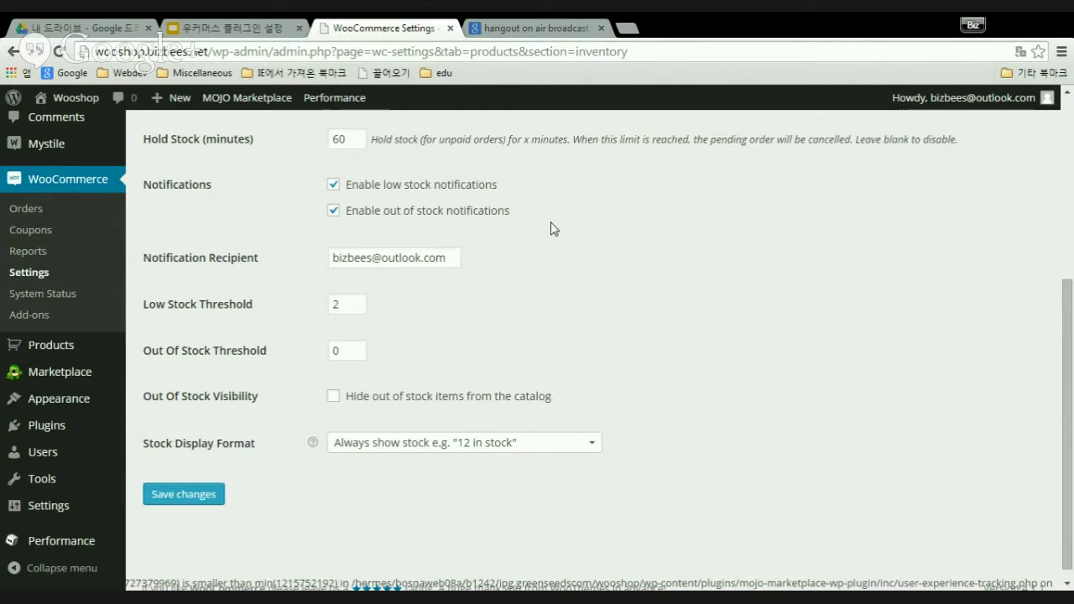
pyautogui.scroll(-1, 570, 235)
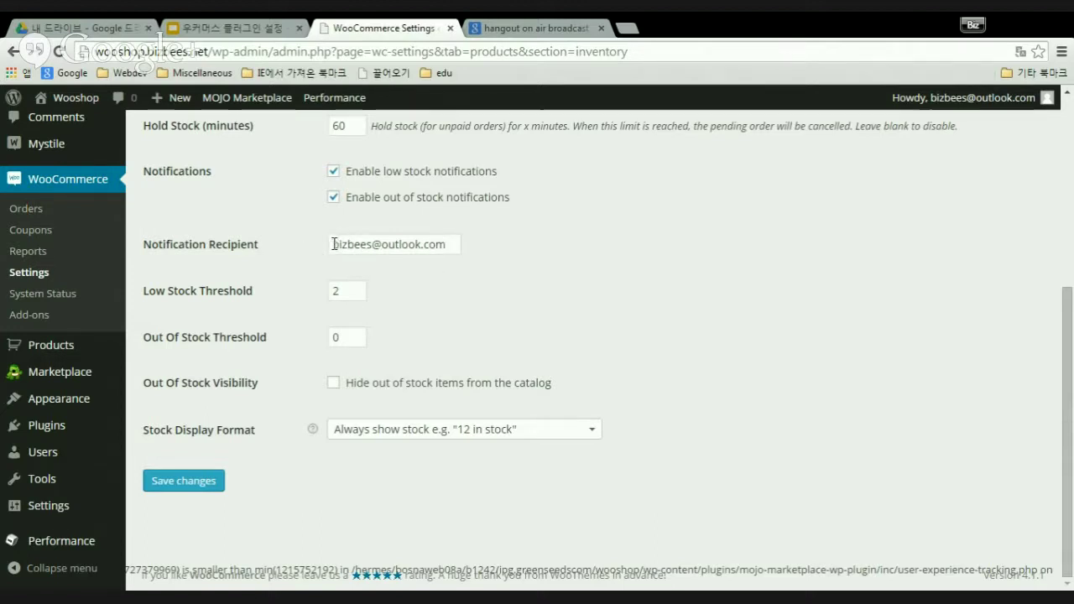
pyautogui.moveTo(332, 243); pyautogui.dragTo(456, 243)
# - Keep the recipient address, hide out-of-stock items, leave 'Always show stock', and save
pyautogui.click(578, 259)
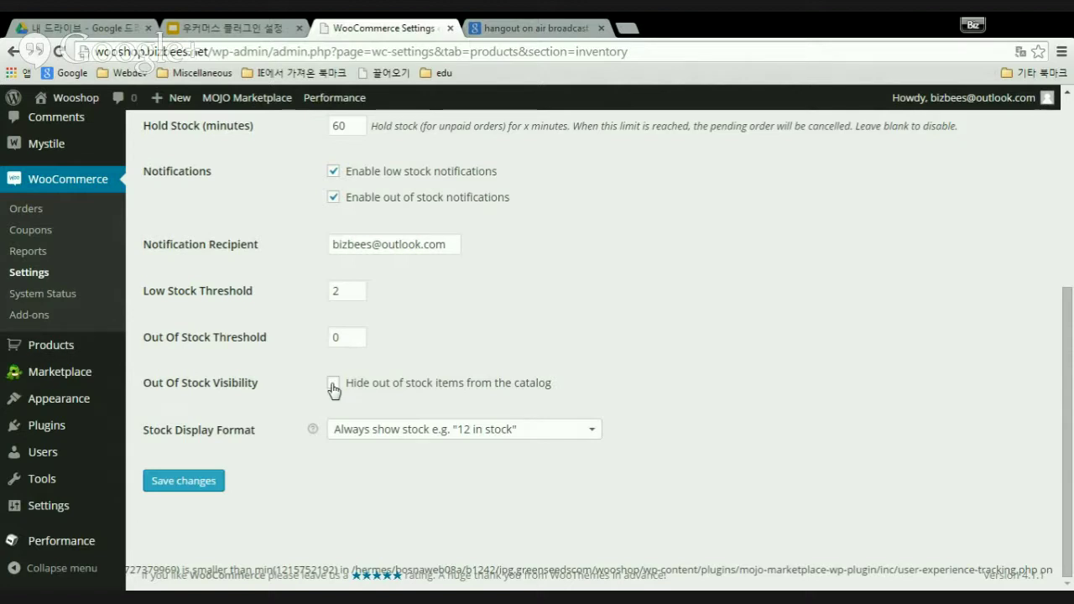
pyautogui.click(333, 386)
pyautogui.click(595, 434)
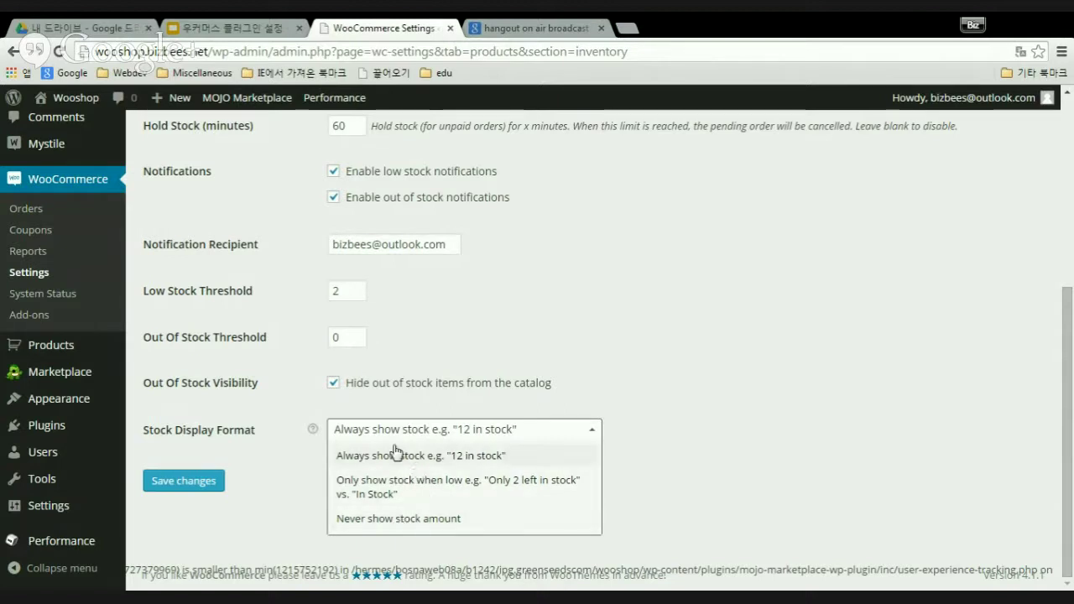
pyautogui.click(595, 434)
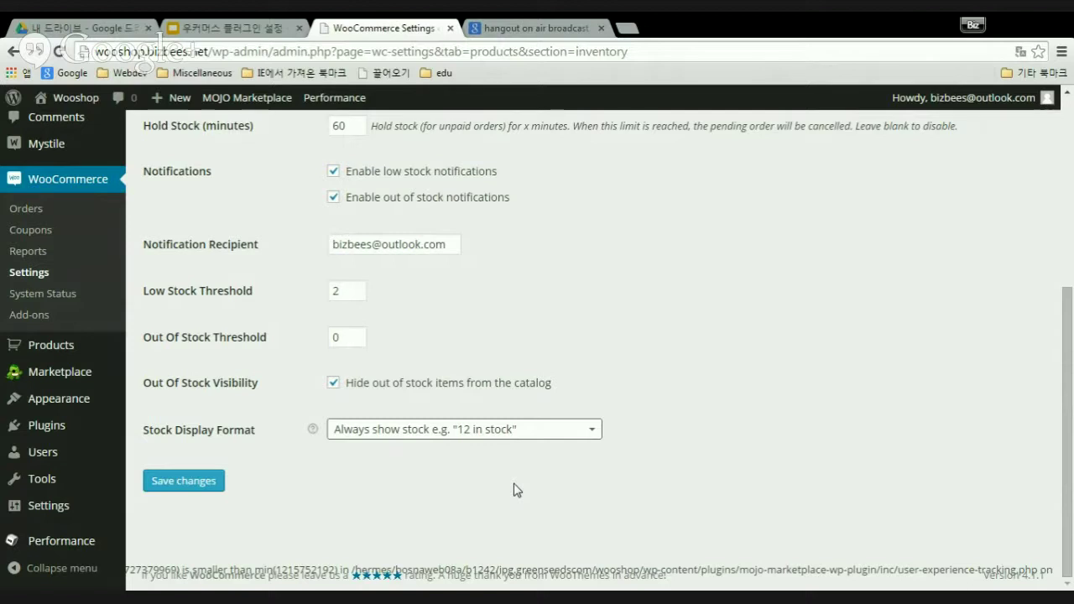
pyautogui.click(195, 484)
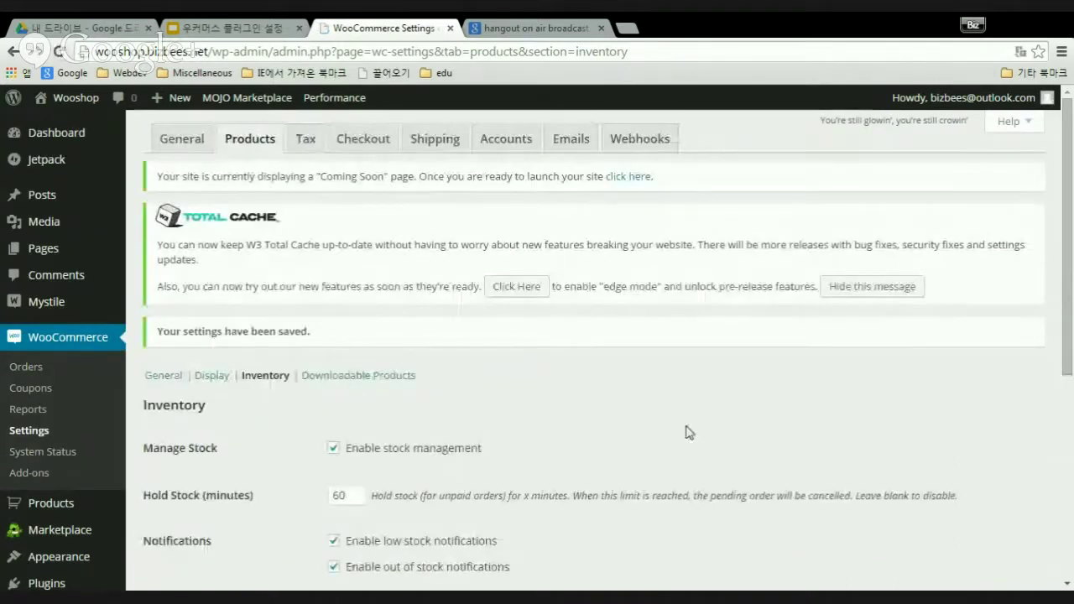
# - Open the Downloadable Products settings and list the File Download Method options
pyautogui.click(360, 378)
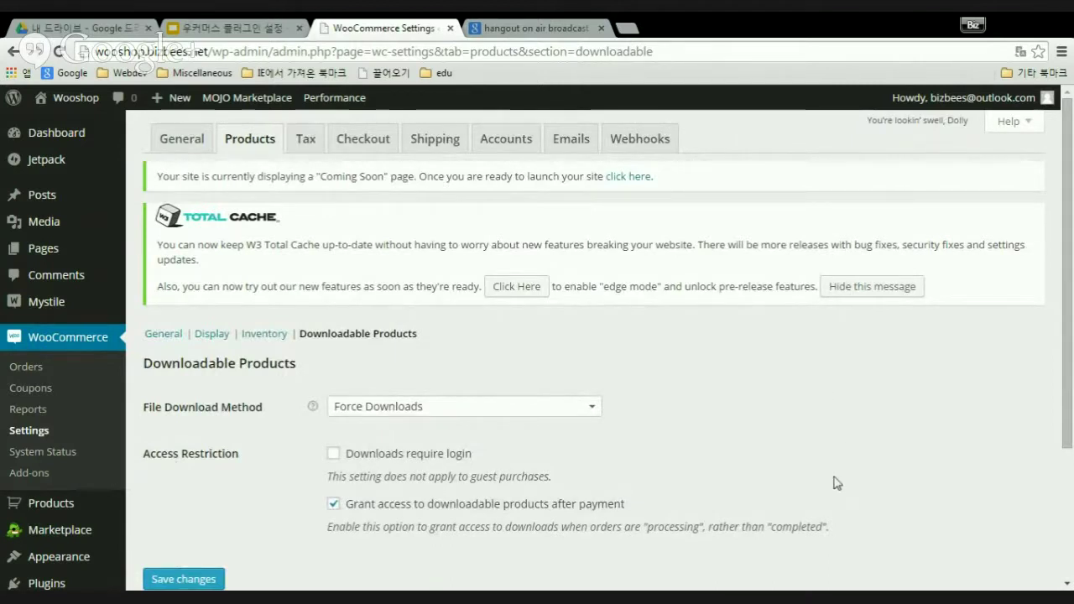
pyautogui.scroll(-2, 835, 484)
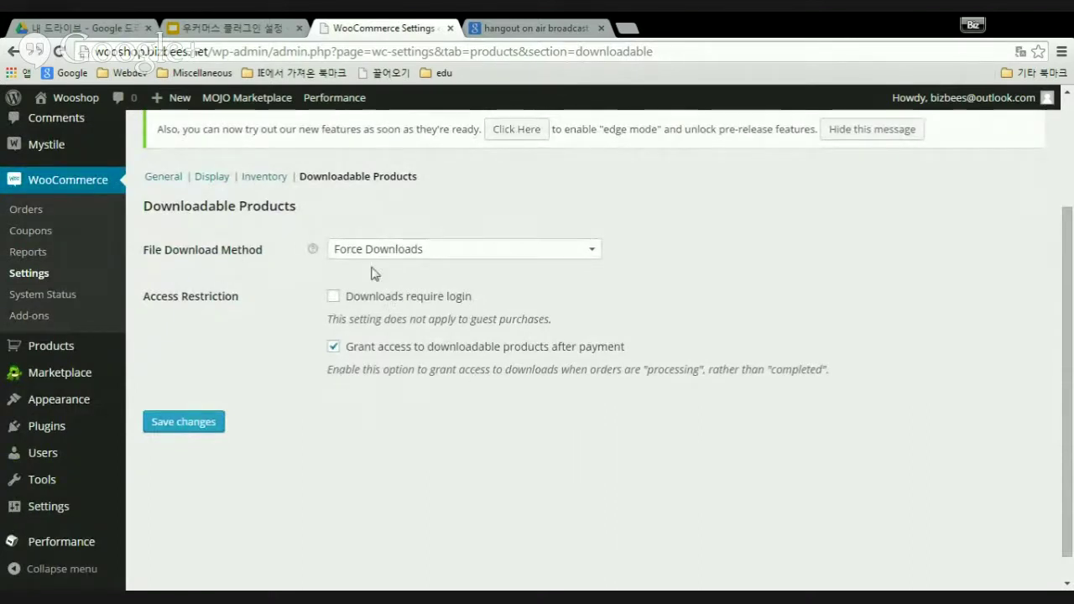
pyautogui.click(592, 250)
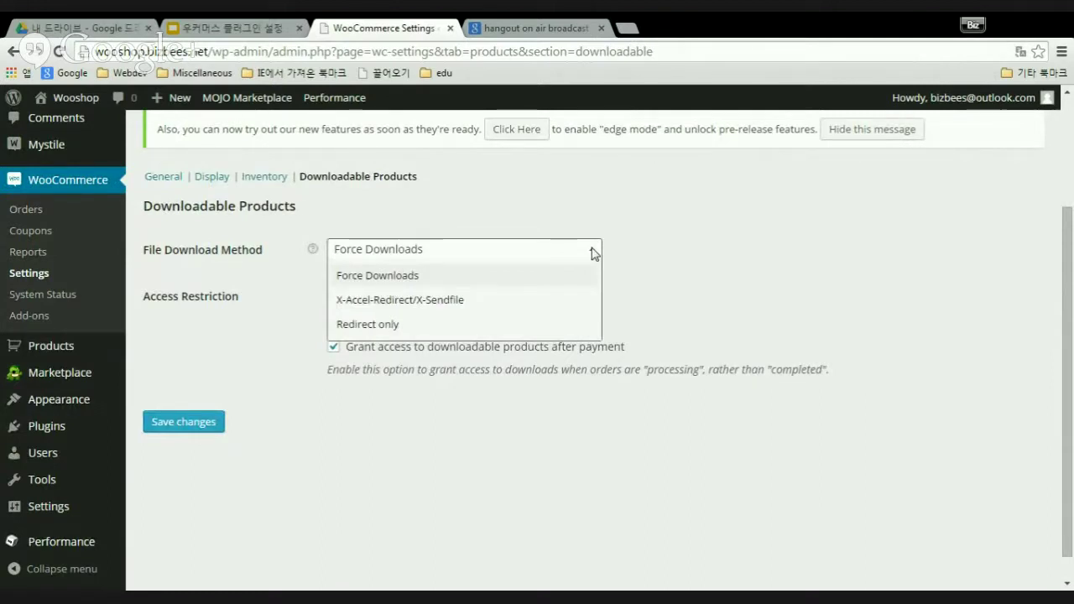
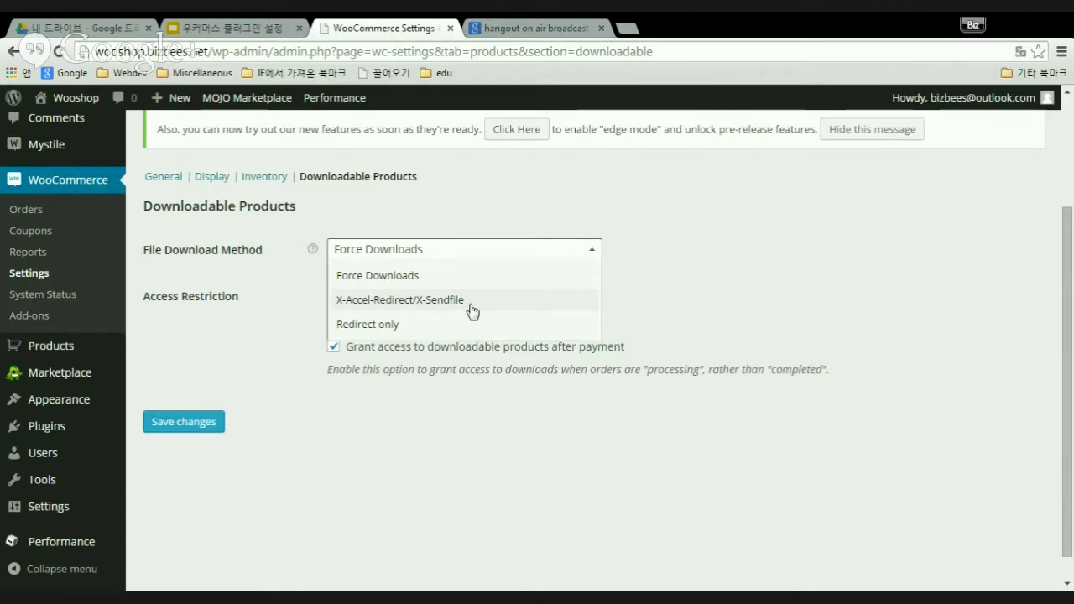
# - Keep Force Downloads as the file download method and save the Downloadable Products settings
pyautogui.click(394, 279)
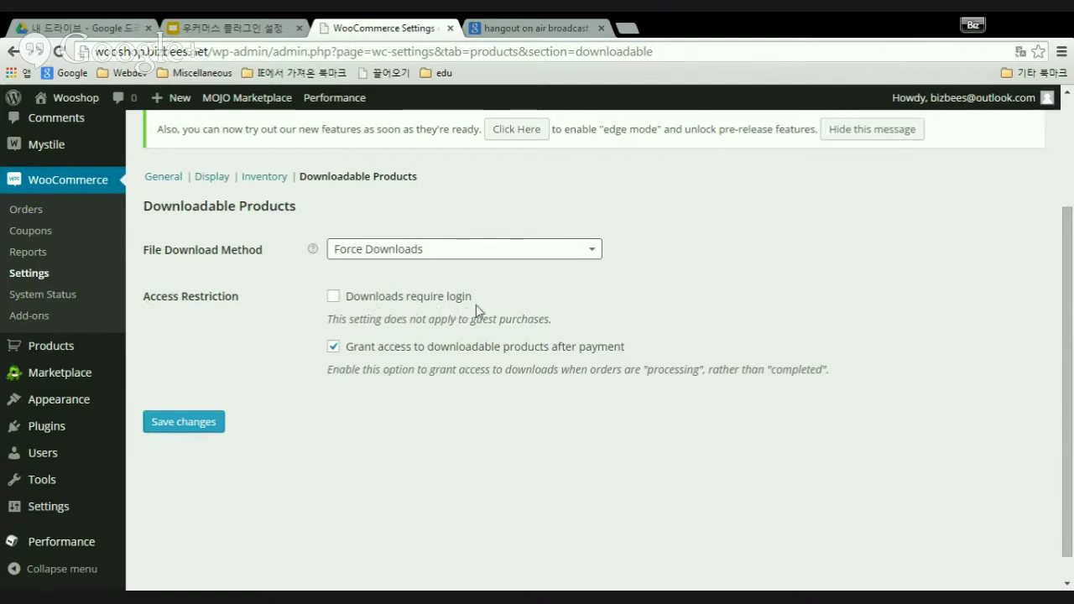
pyautogui.scroll(-1, 476, 305)
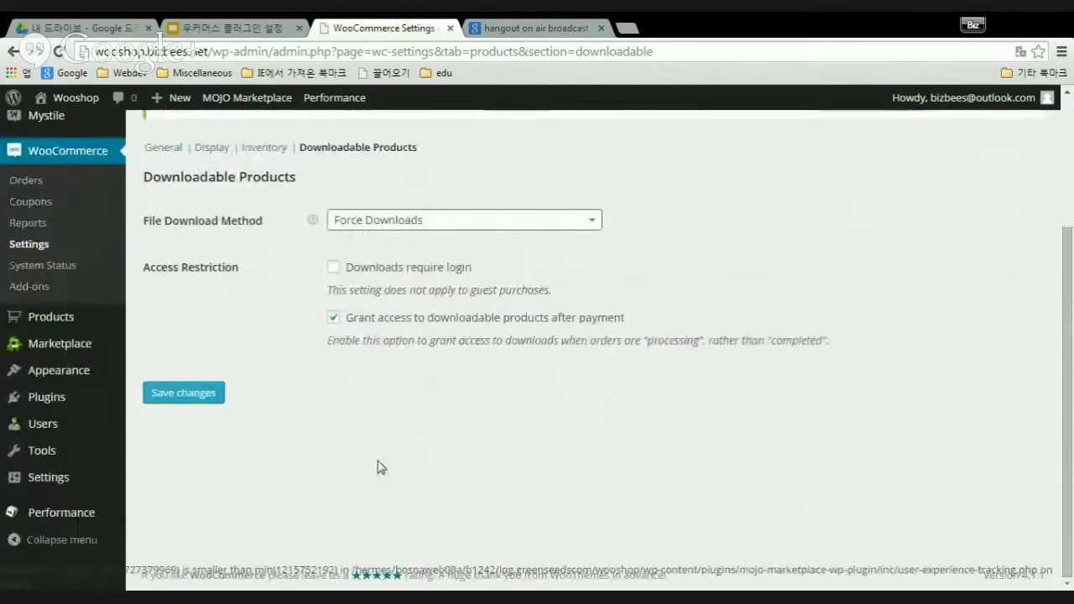
pyautogui.click(180, 396)
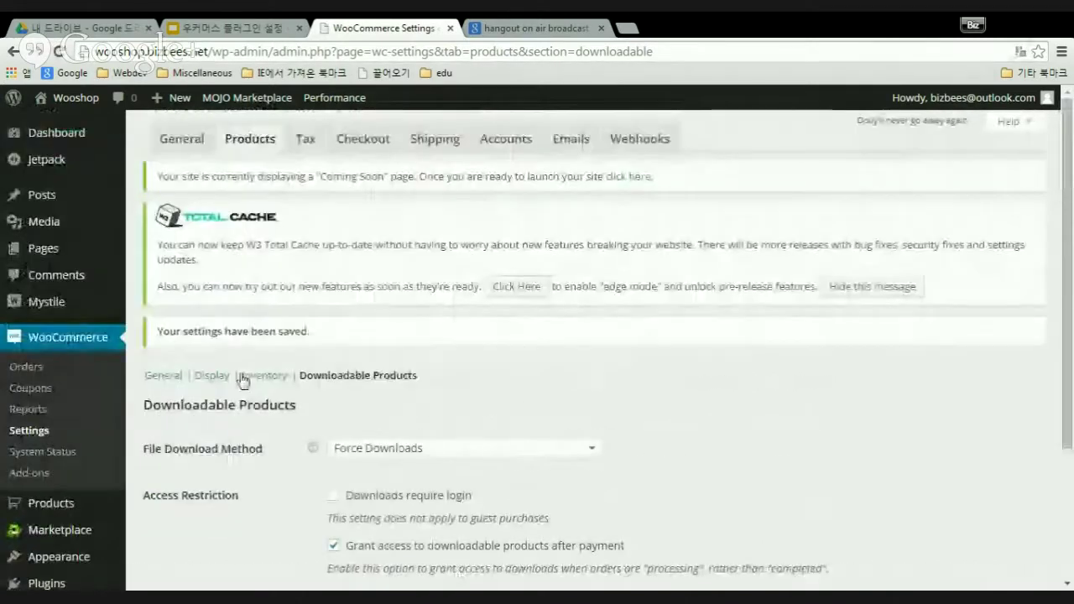
# - Switch to the Tax tab and look over Tax Options, where taxes are not yet enabled
pyautogui.click(307, 141)
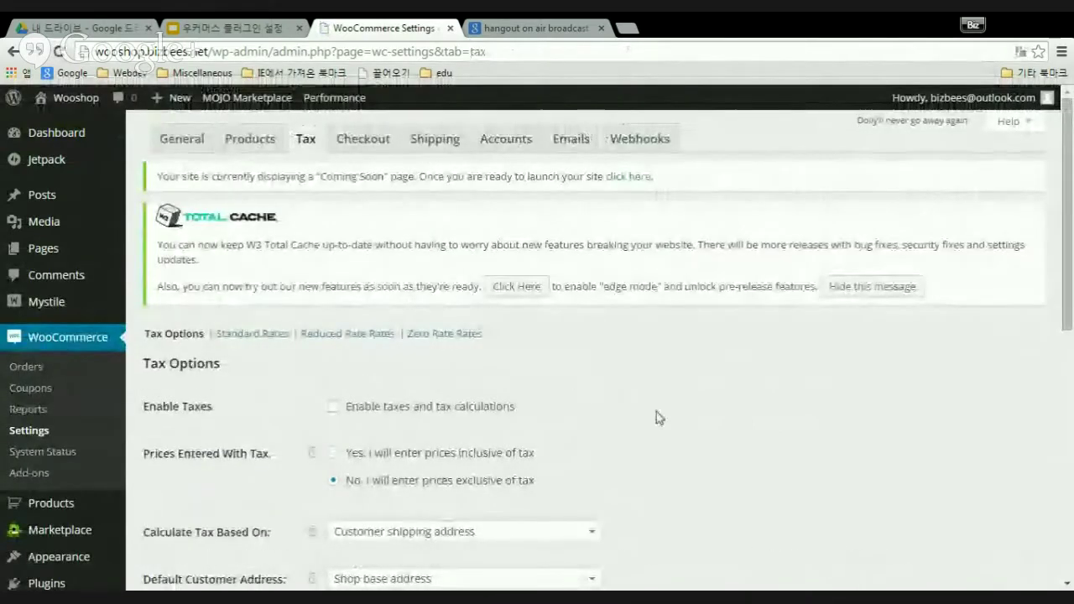
pyautogui.scroll(-1, 659, 417)
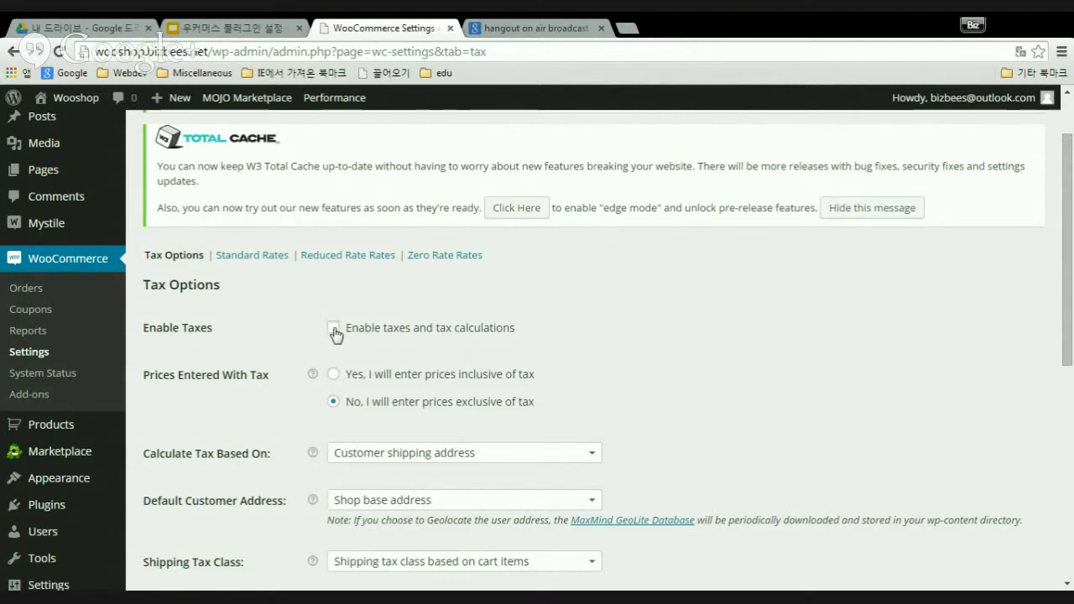
# - Enable taxes, then review the options: prices exclusive of tax, based on customer shipping address
pyautogui.click(335, 330)
pyautogui.scroll(-2, 676, 375)
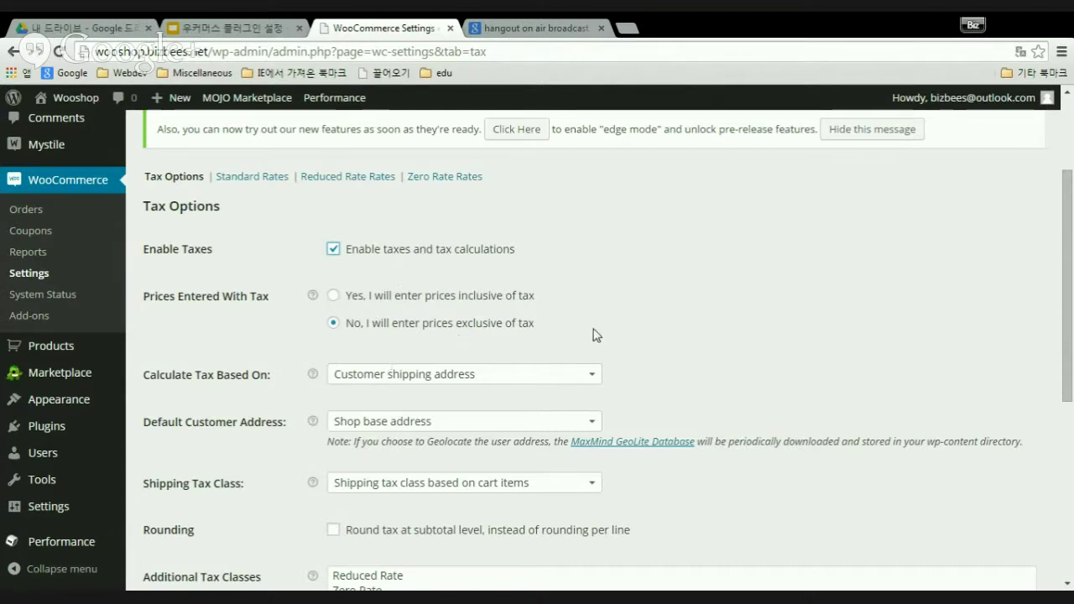
pyautogui.scroll(-1, 667, 343)
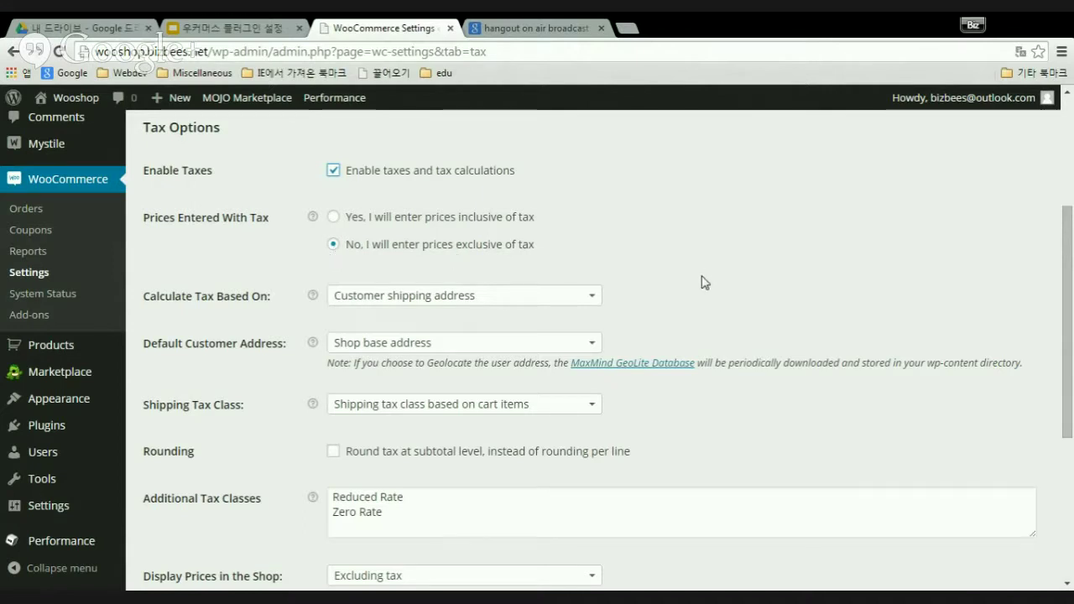
pyautogui.scroll(-1, 702, 280)
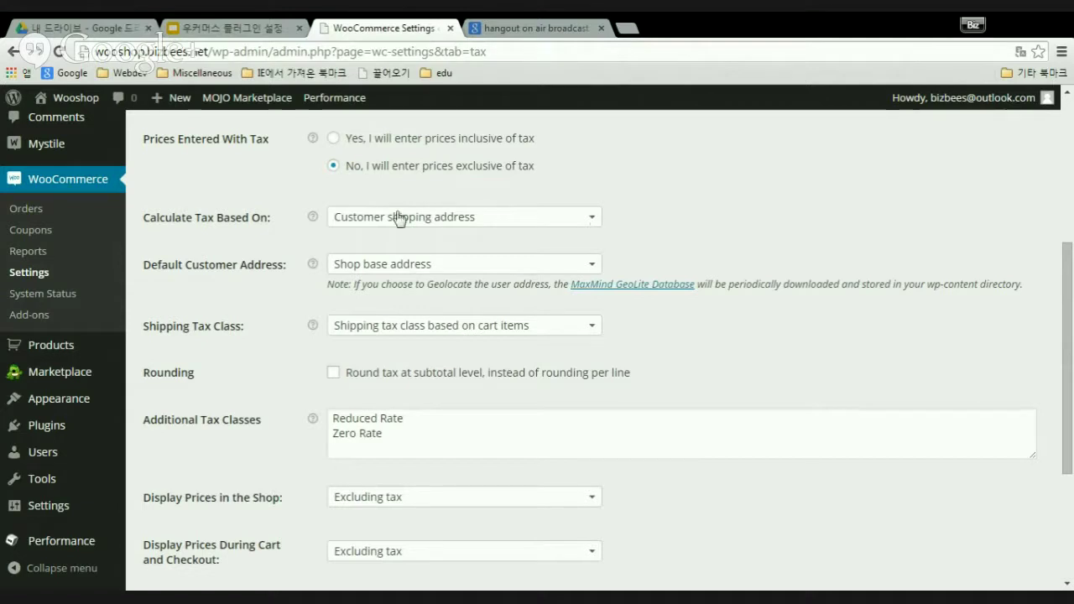
pyautogui.click(594, 224)
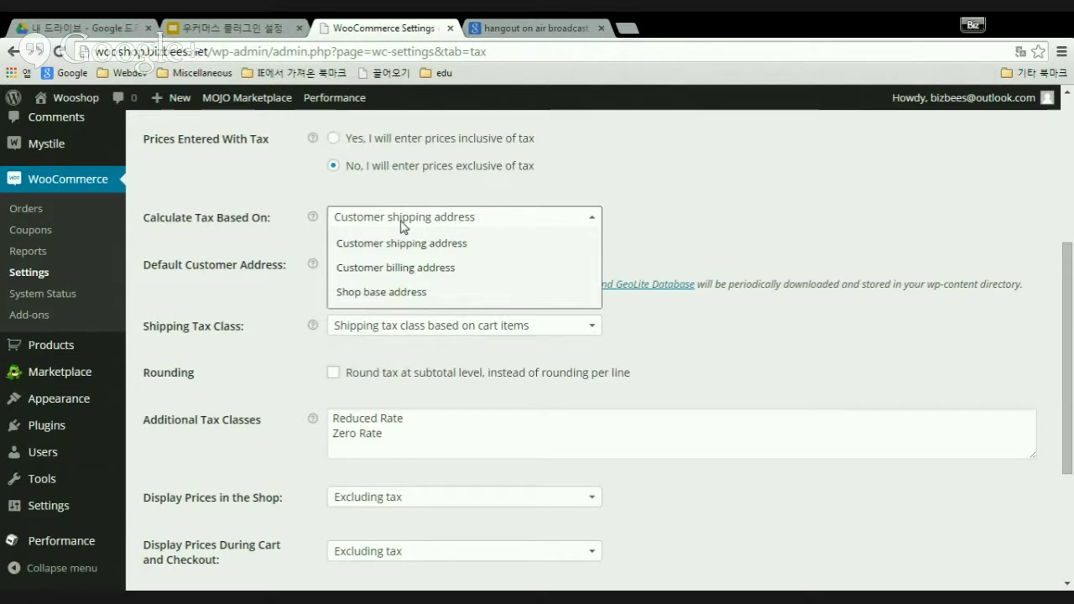
pyautogui.click(404, 220)
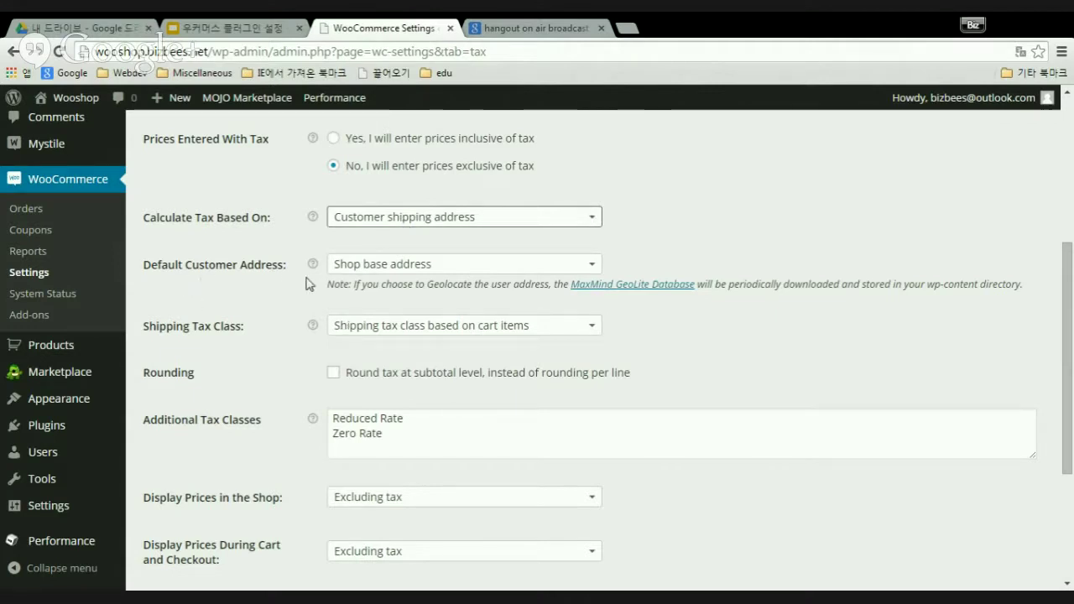
pyautogui.click(594, 267)
pyautogui.click(594, 267)
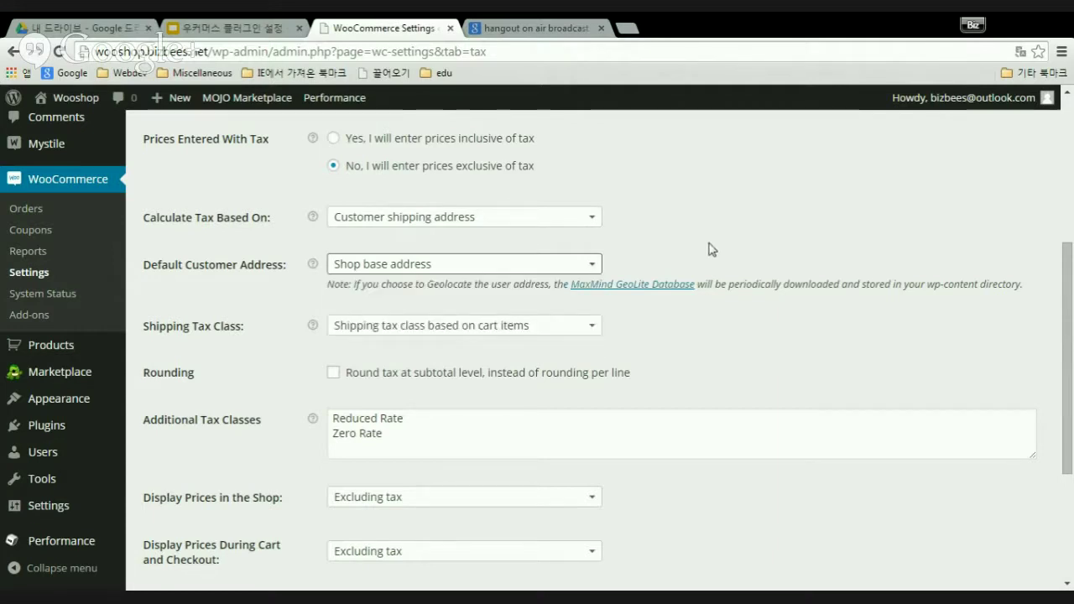
pyautogui.click(595, 267)
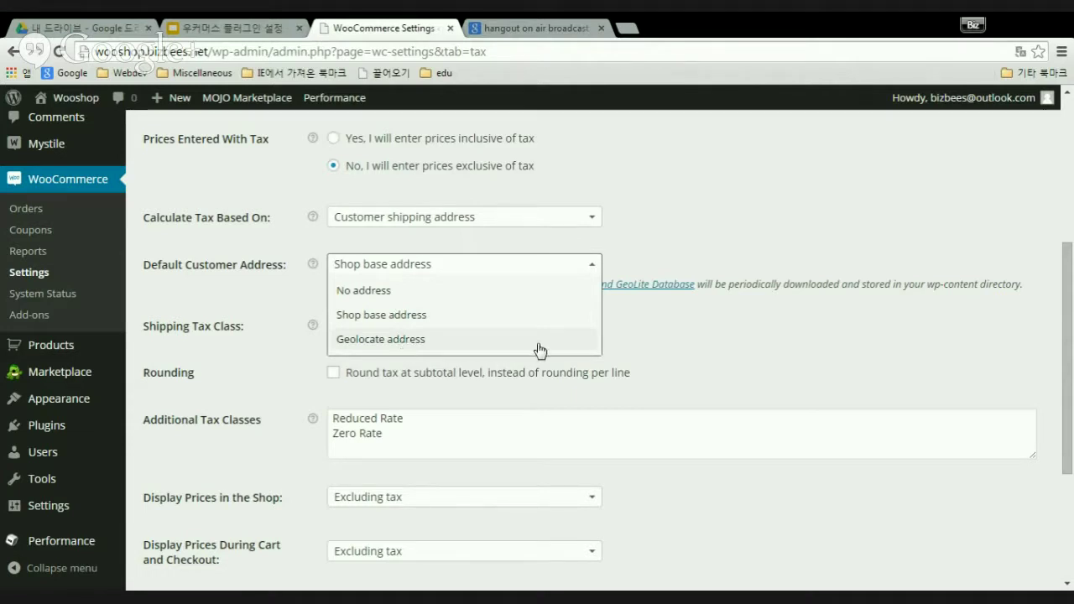
pyautogui.click(830, 190)
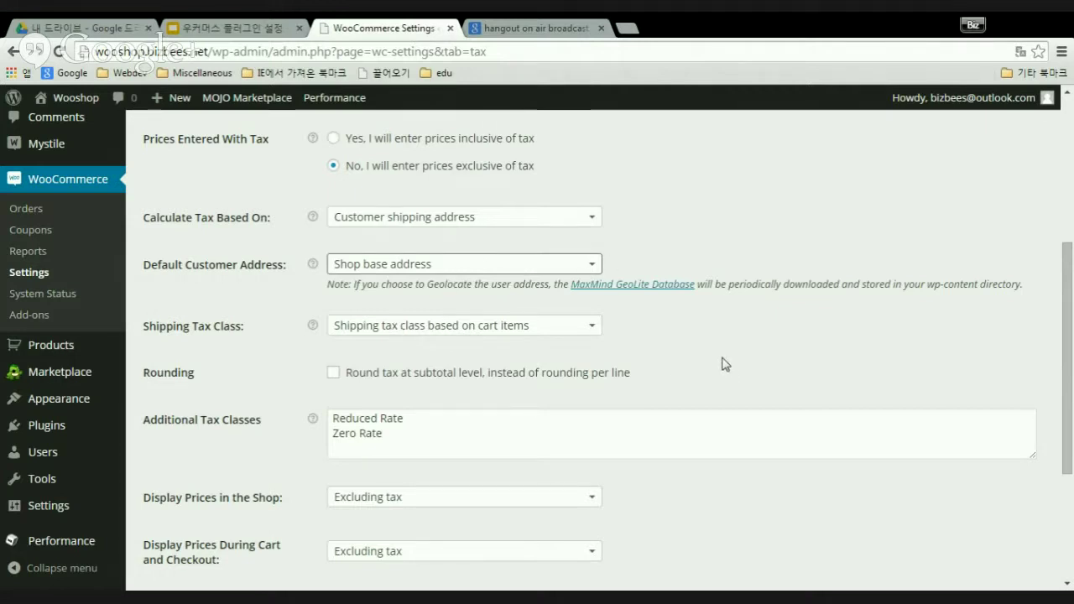
pyautogui.scroll(-3, 722, 369)
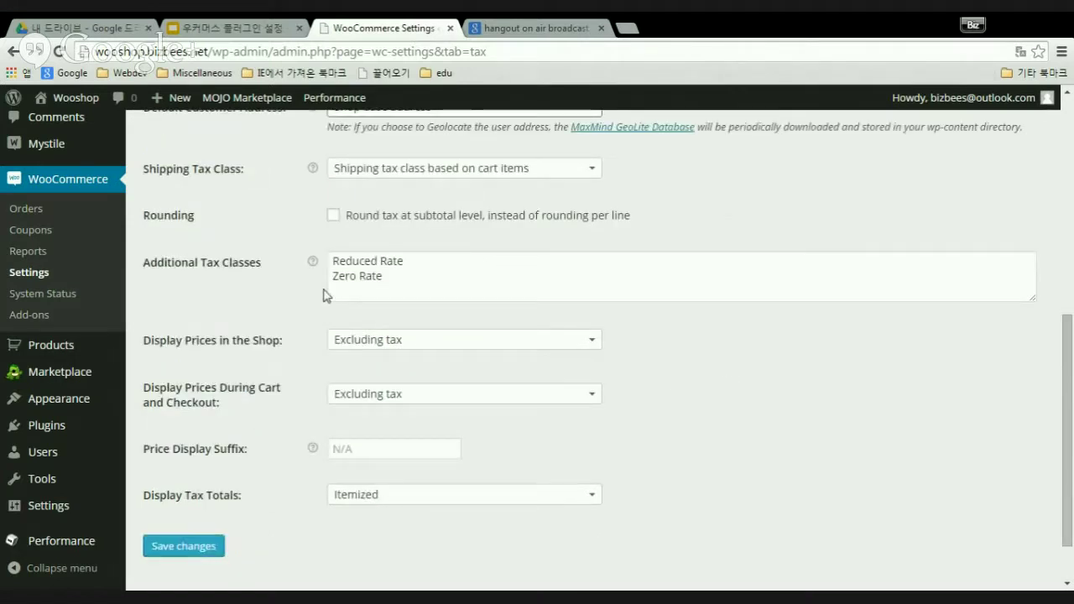
pyautogui.click(590, 171)
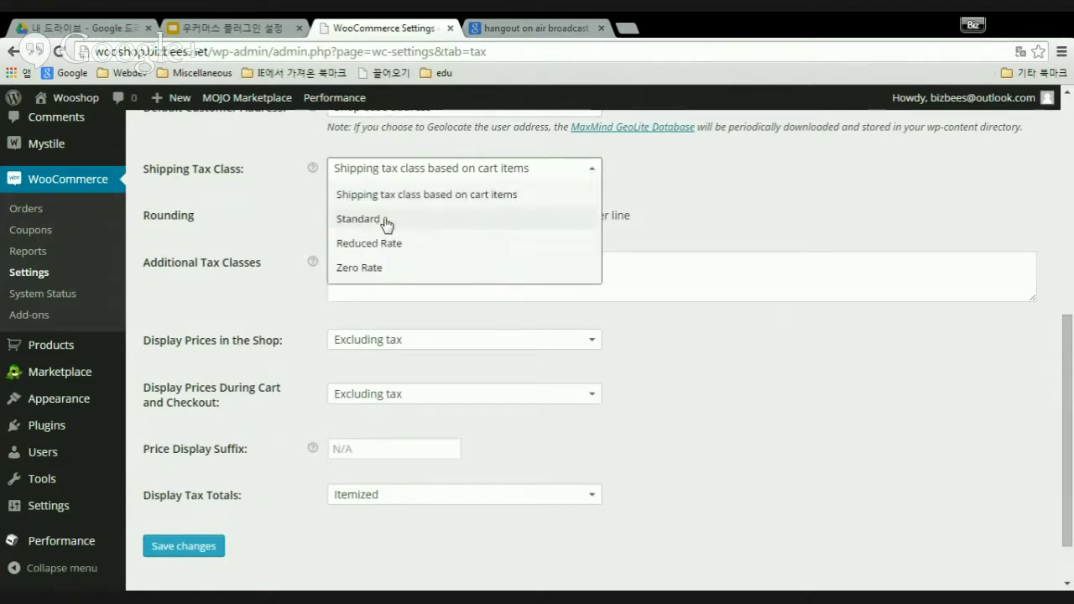
pyautogui.click(758, 216)
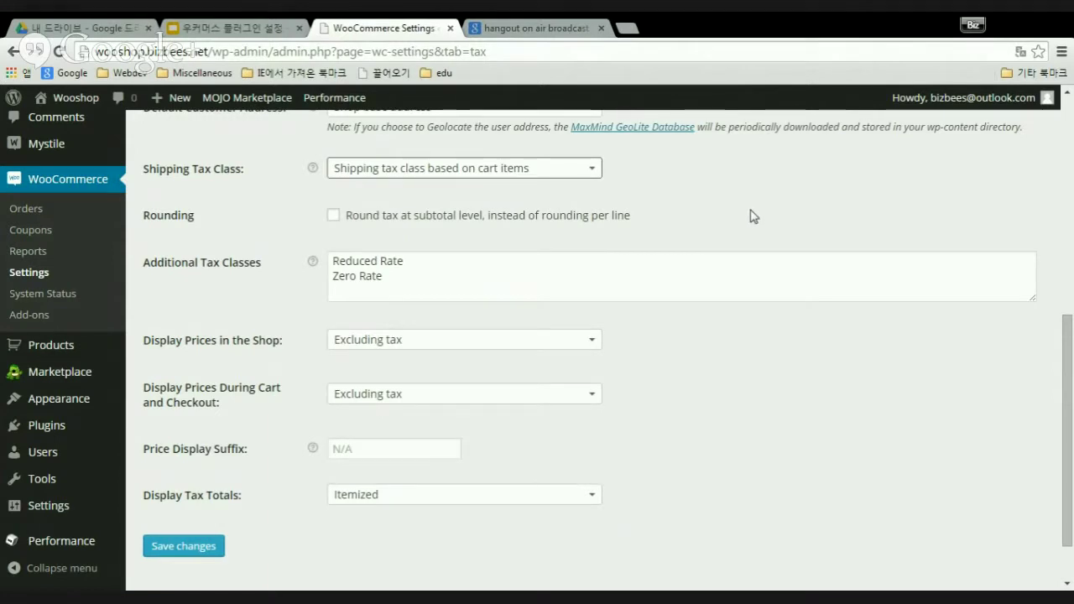
pyautogui.scroll(1, 739, 240)
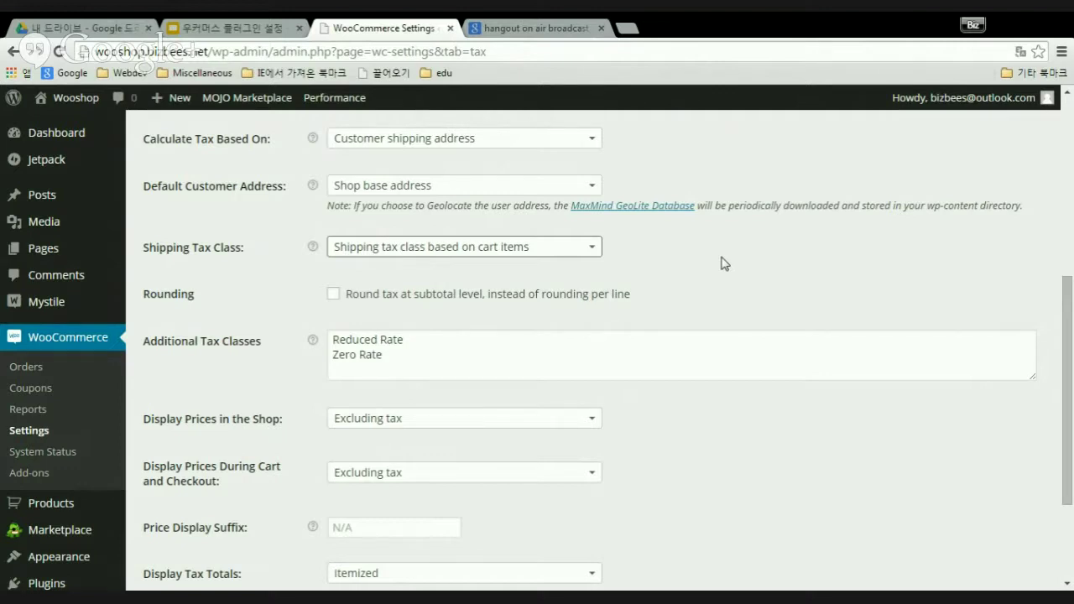
pyautogui.click(595, 250)
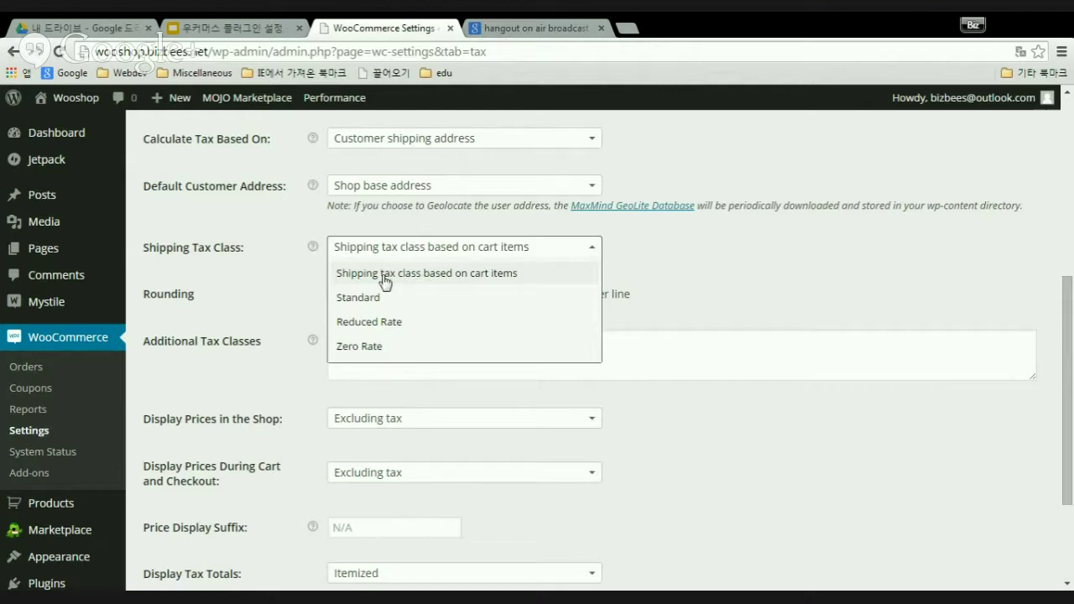
pyautogui.click(592, 254)
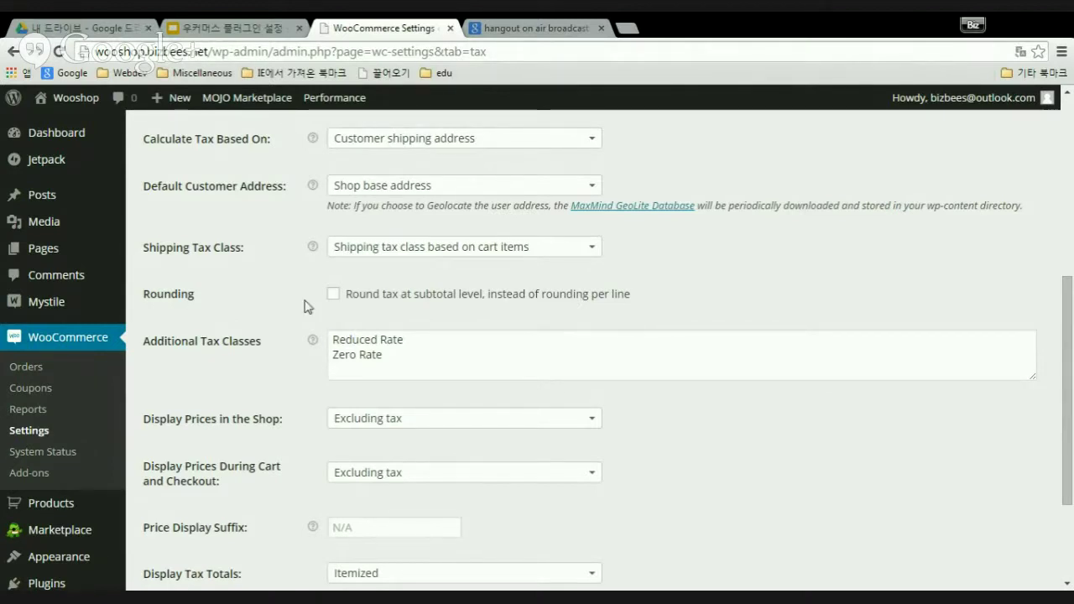
pyautogui.scroll(-1, 534, 323)
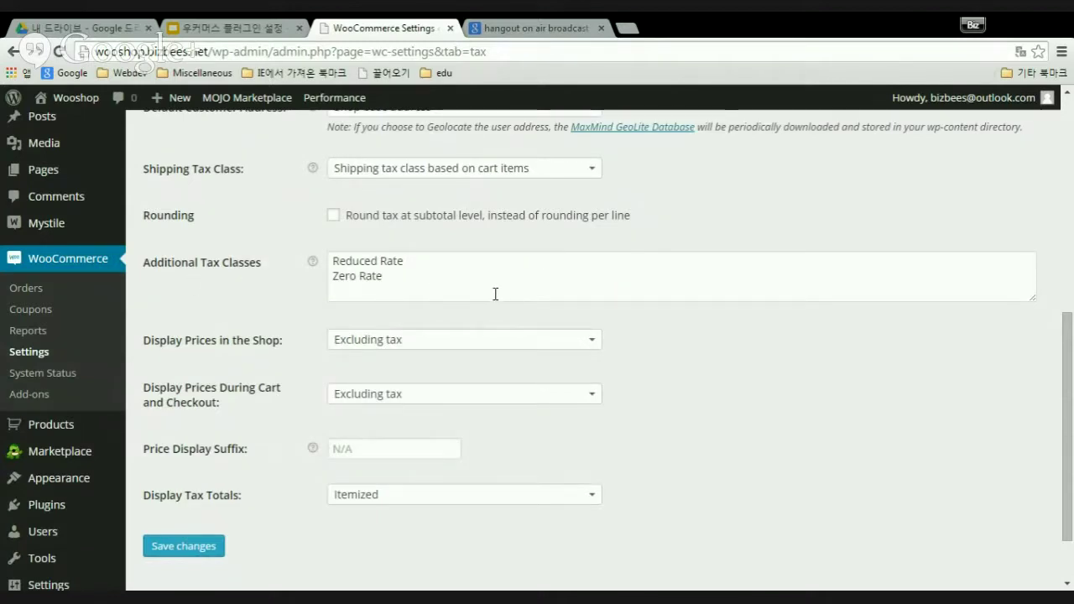
pyautogui.scroll(3, 496, 298)
pyautogui.scroll(3, 497, 298)
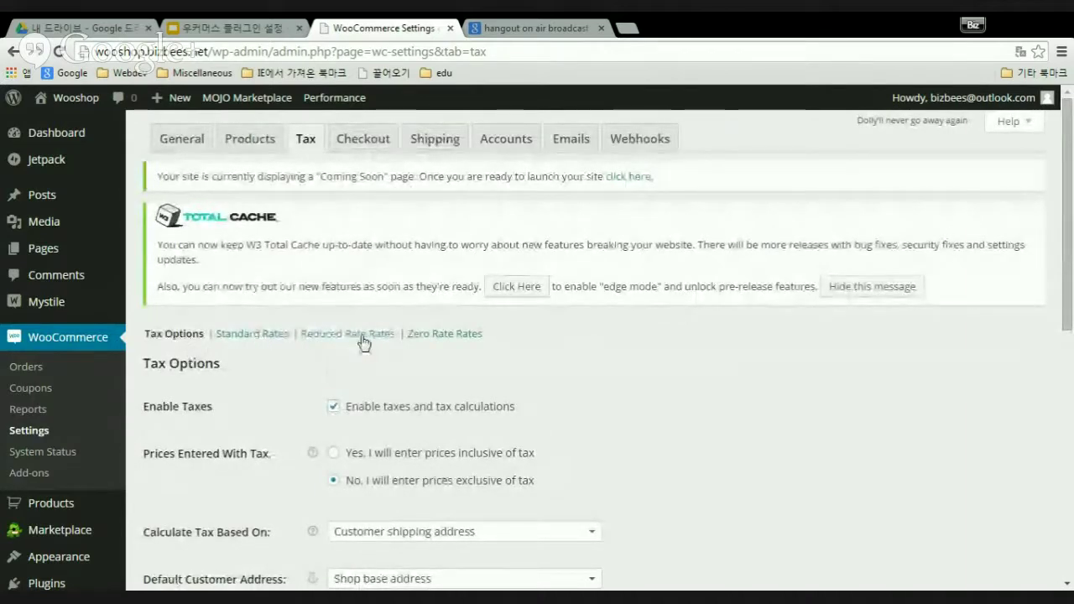
pyautogui.scroll(-5, 683, 348)
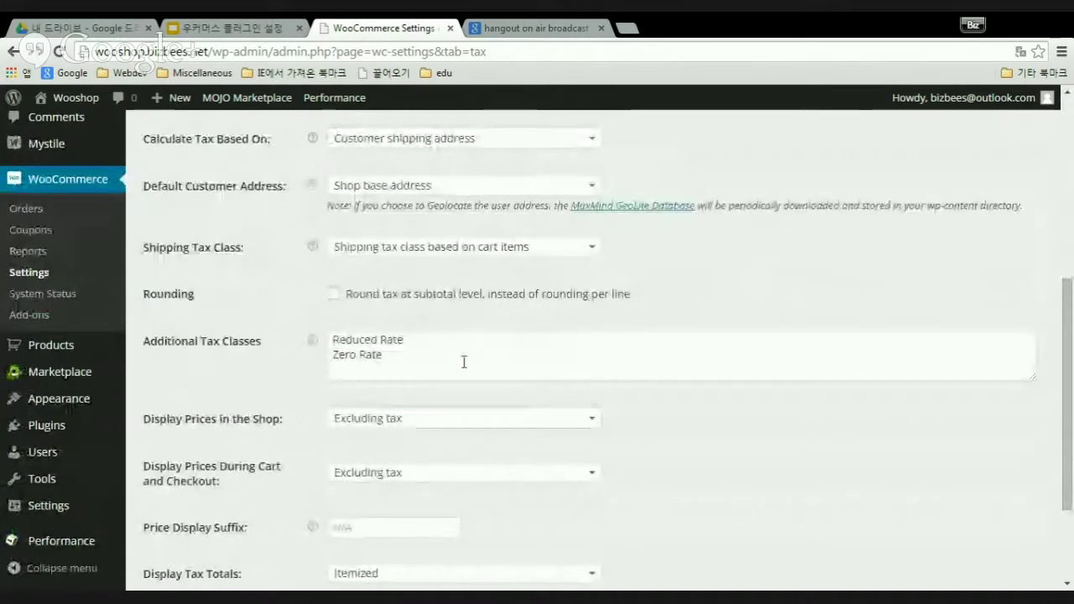
pyautogui.scroll(3, 463, 362)
pyautogui.scroll(2, 463, 369)
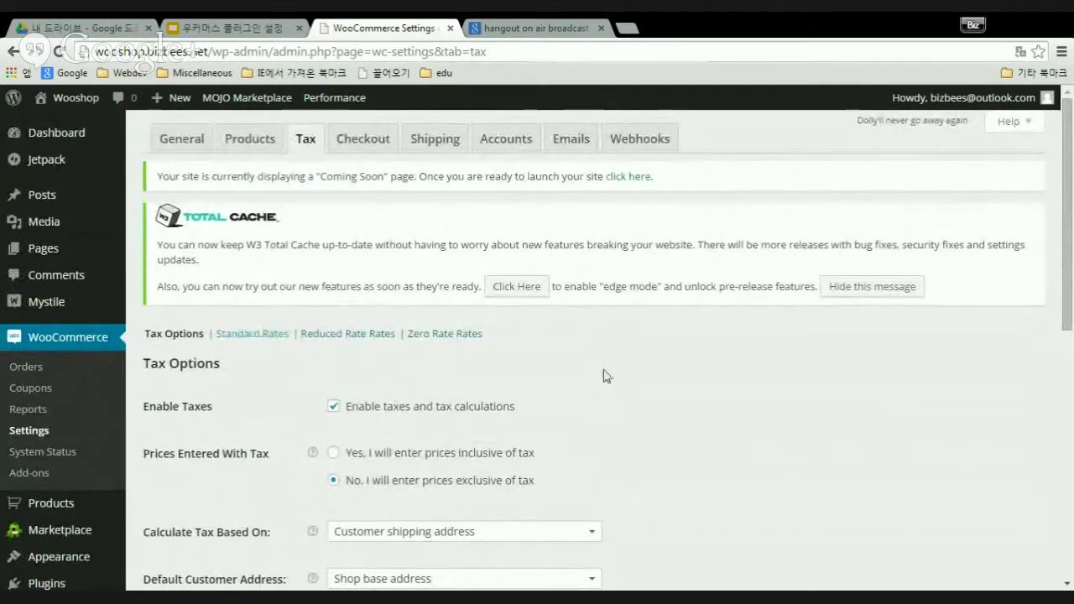
pyautogui.scroll(-2, 605, 374)
pyautogui.scroll(-4, 604, 375)
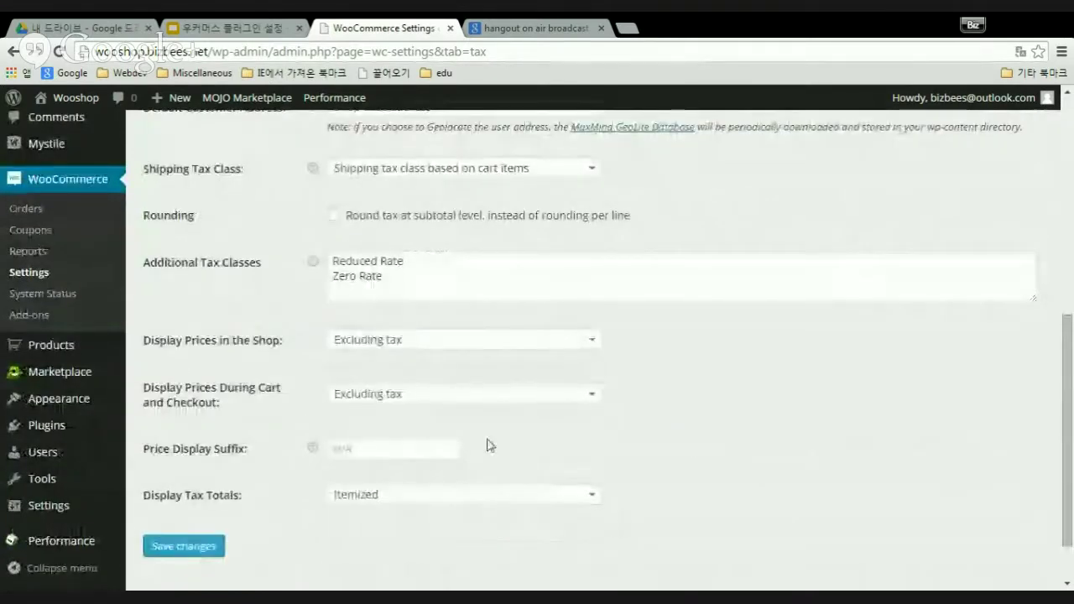
# - Start a new line after Zero Rate in Additional Tax Classes and begin typing 'Premium Rate'
pyautogui.click(405, 276)
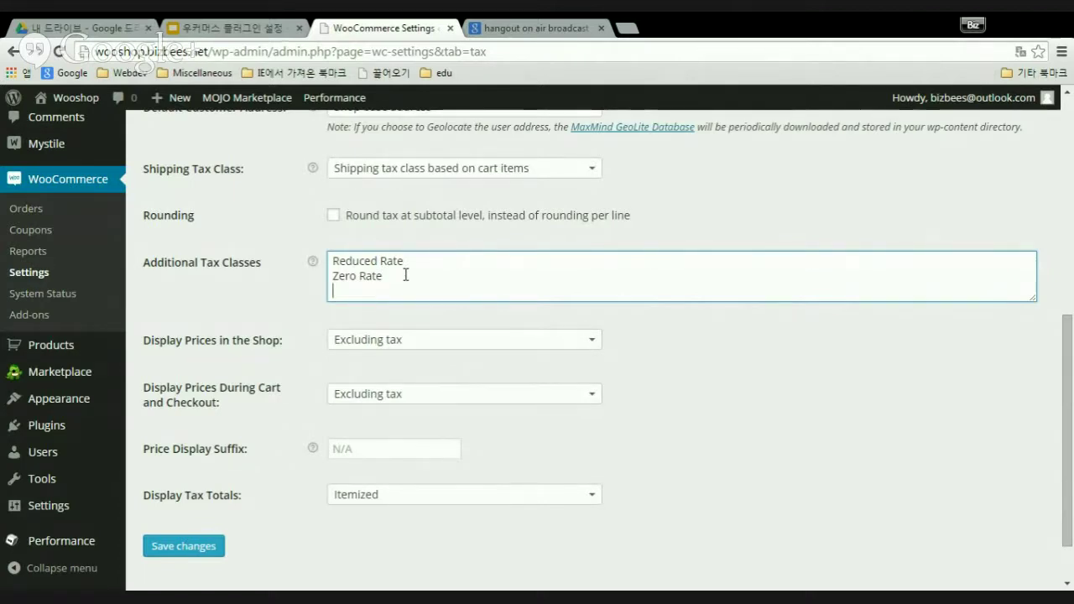
pyautogui.write('케')
pyautogui.press('BackSpace')
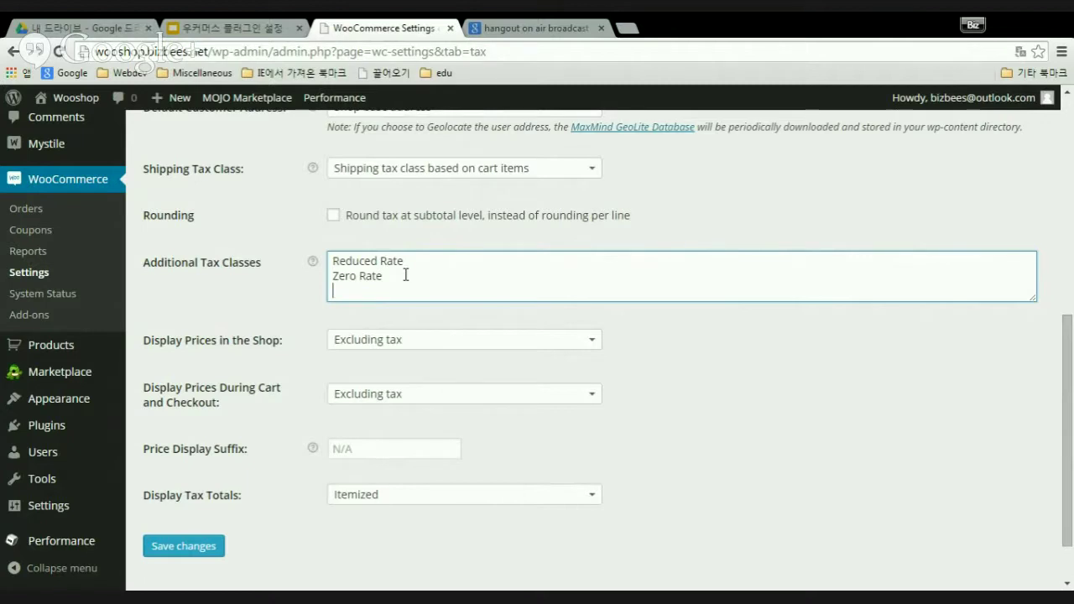
pyautogui.write('Premium Rate')
pyautogui.click(596, 343)
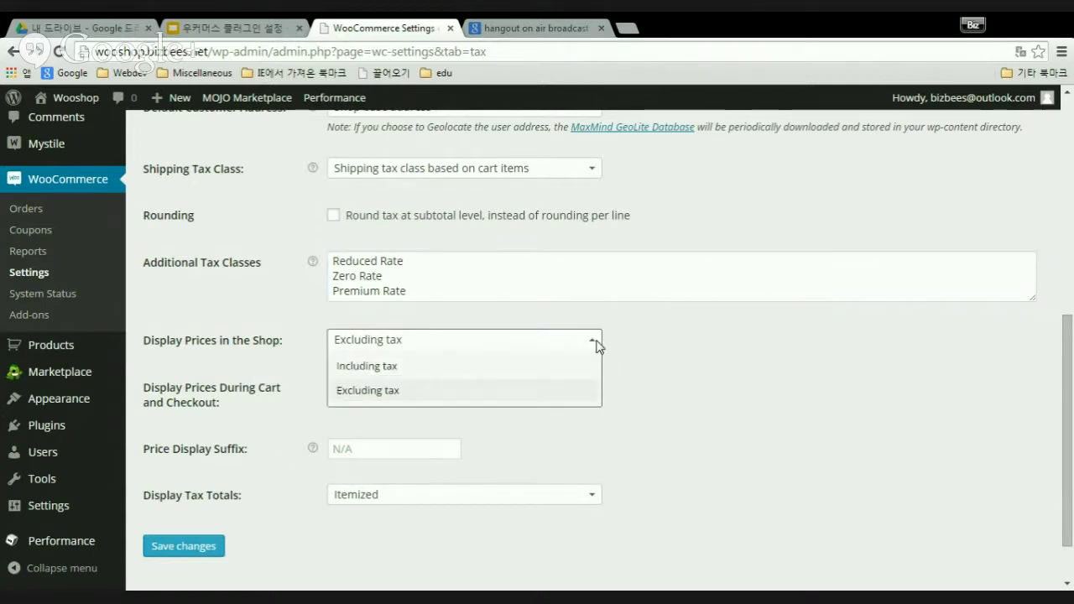
pyautogui.click(675, 364)
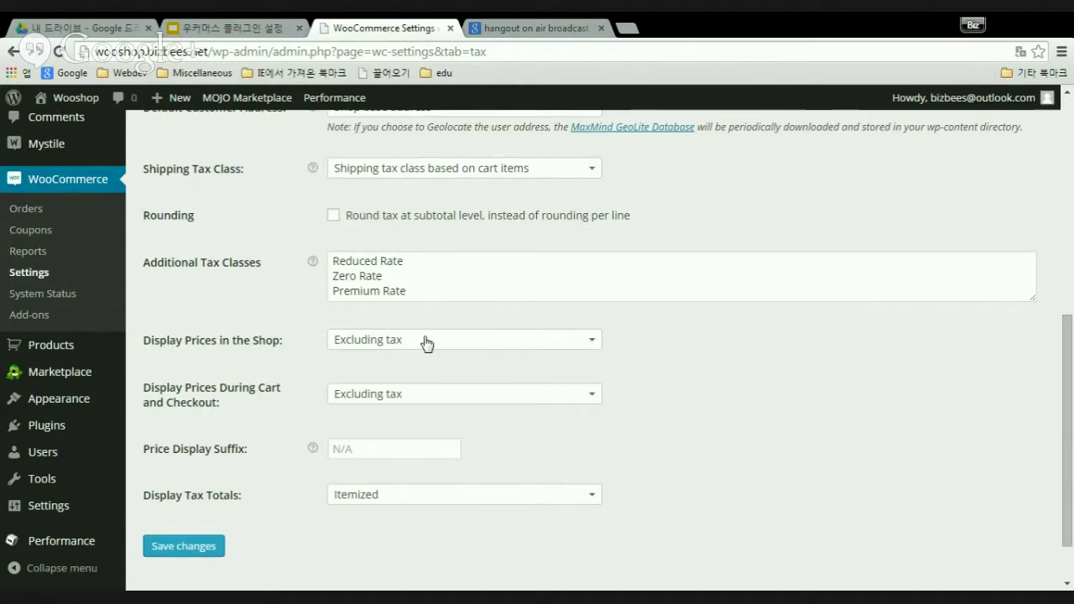
pyautogui.click(594, 344)
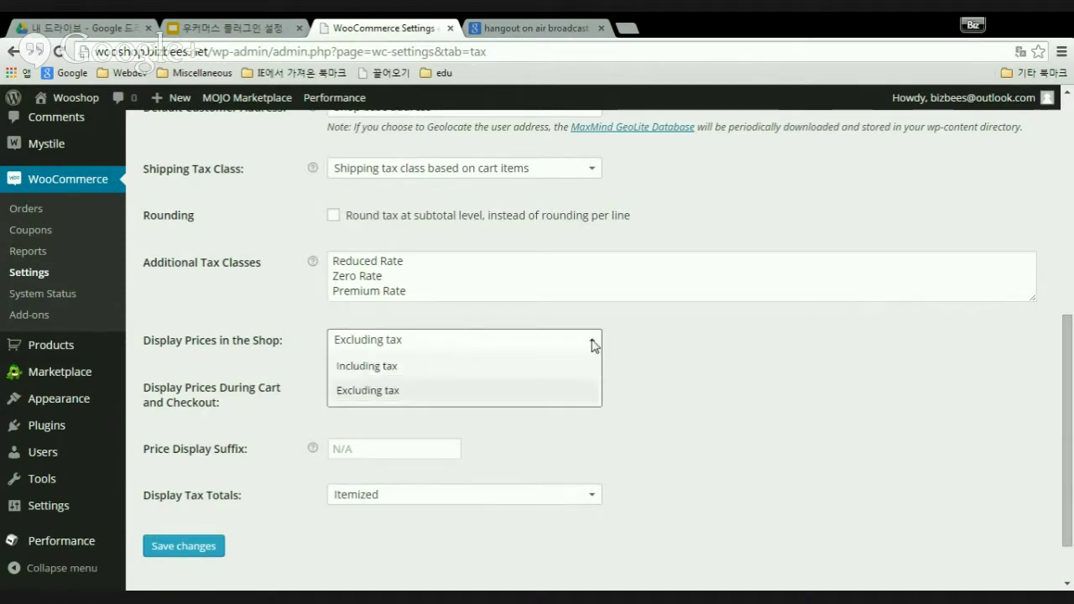
pyautogui.click(400, 371)
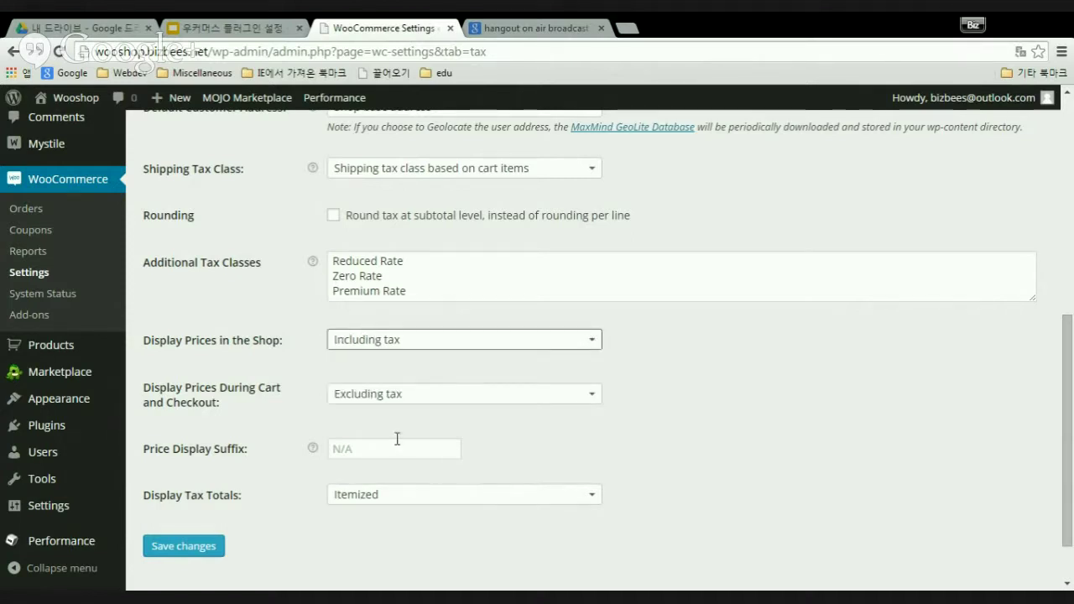
pyautogui.click(593, 341)
pyautogui.click(374, 390)
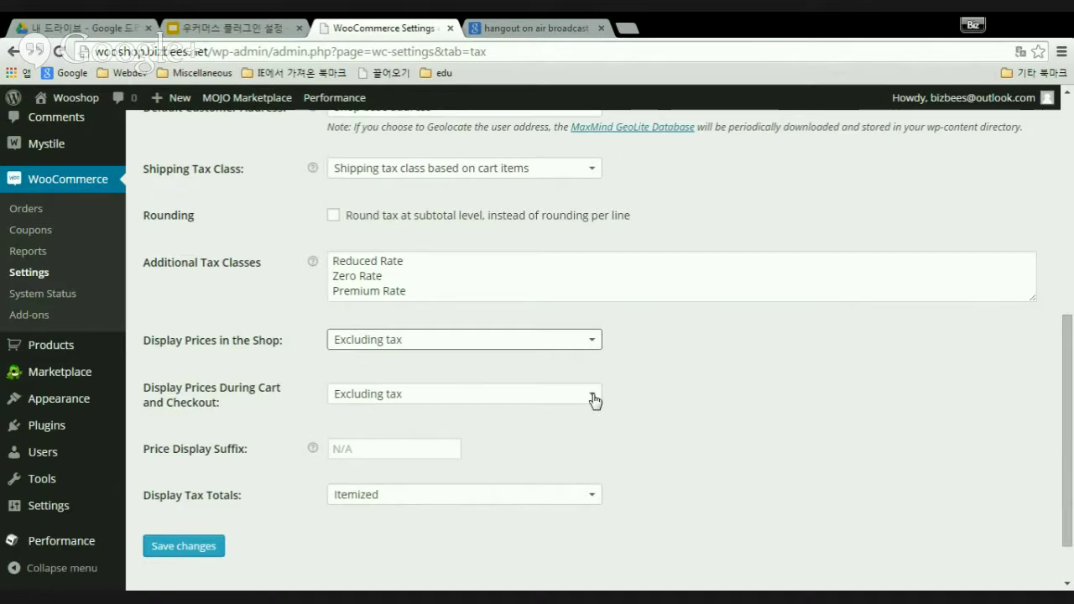
pyautogui.click(593, 401)
pyautogui.click(595, 399)
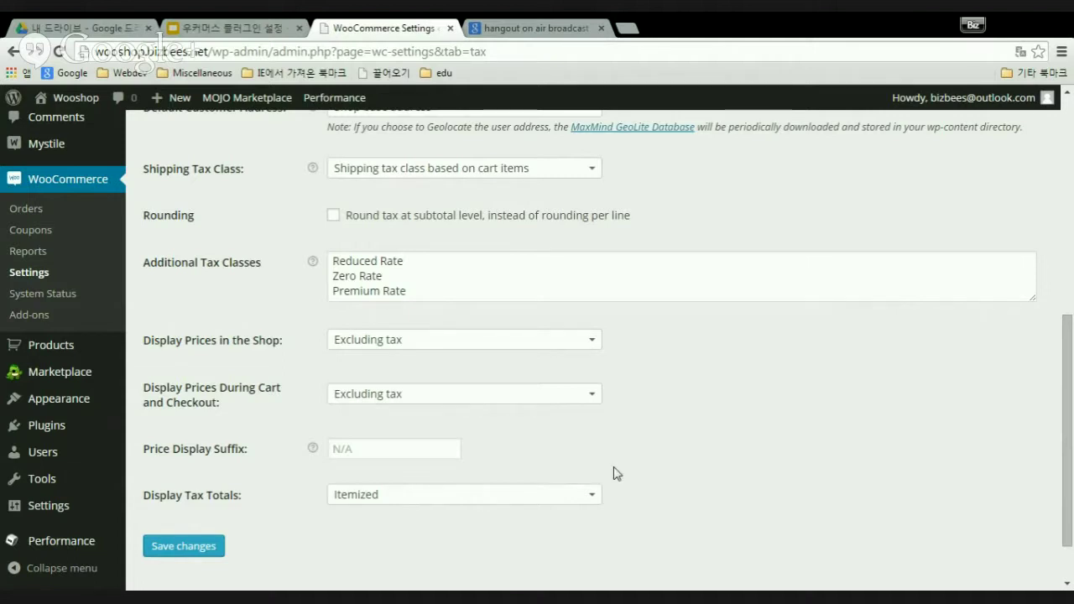
# - Enter 'VAT' as the Price Display Suffix
pyautogui.scroll(-1, 617, 475)
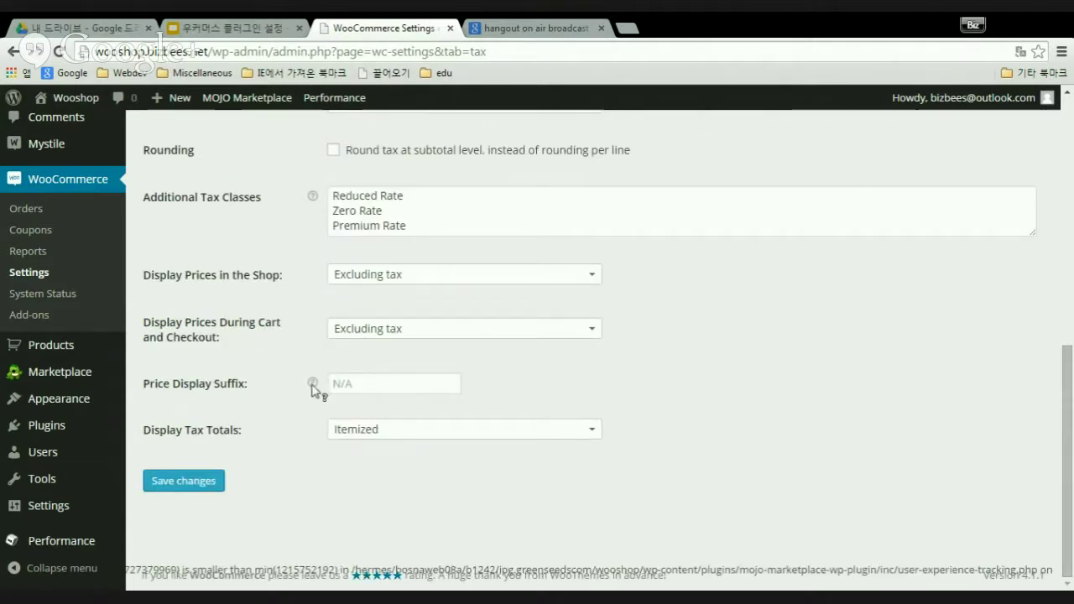
pyautogui.moveTo(312, 383)
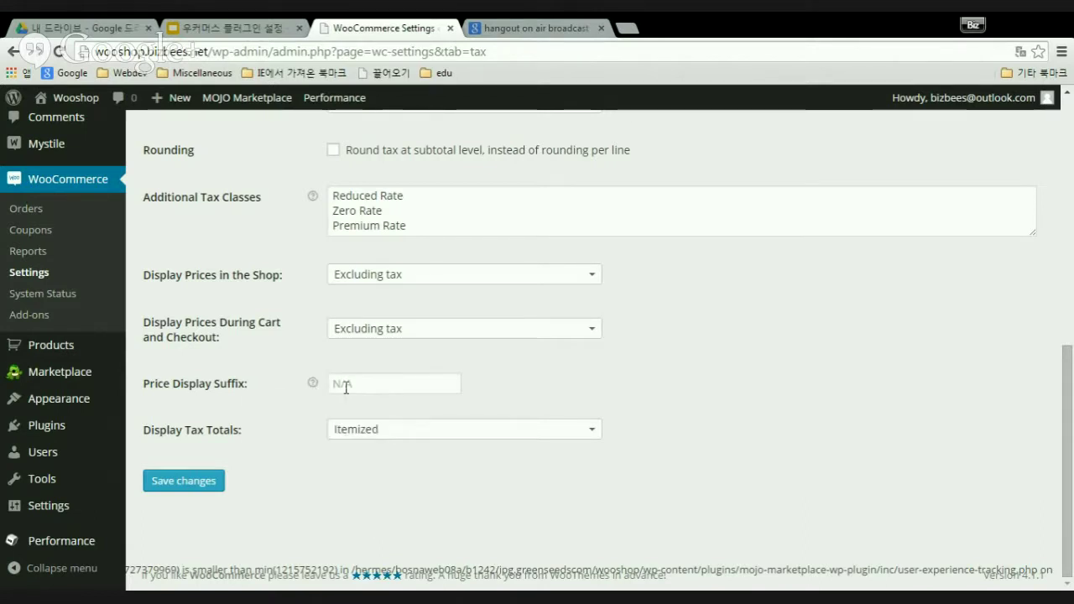
pyautogui.click(358, 387)
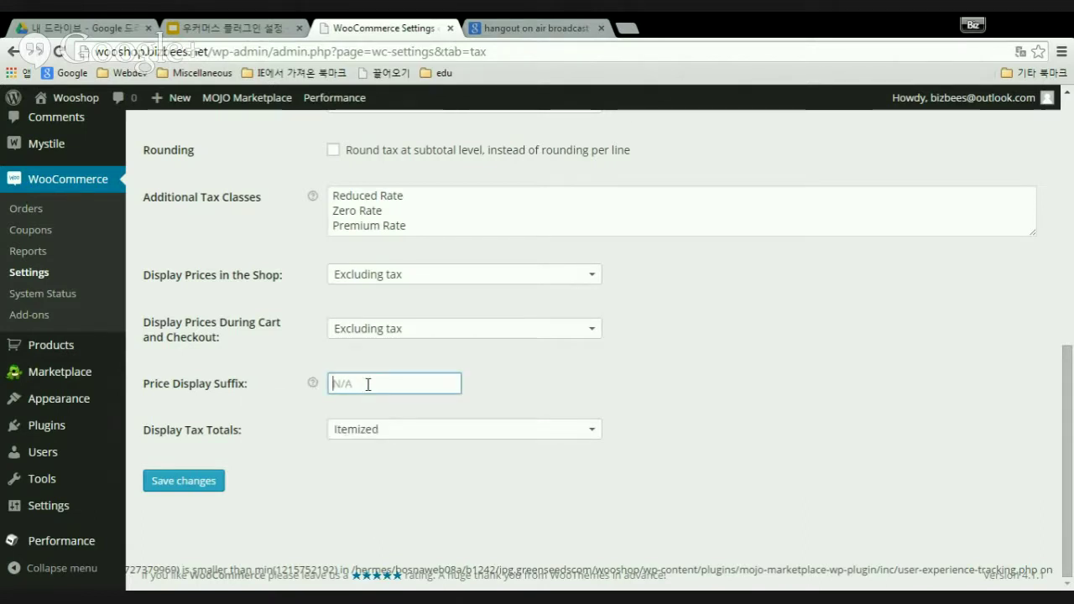
pyautogui.write('VAT')
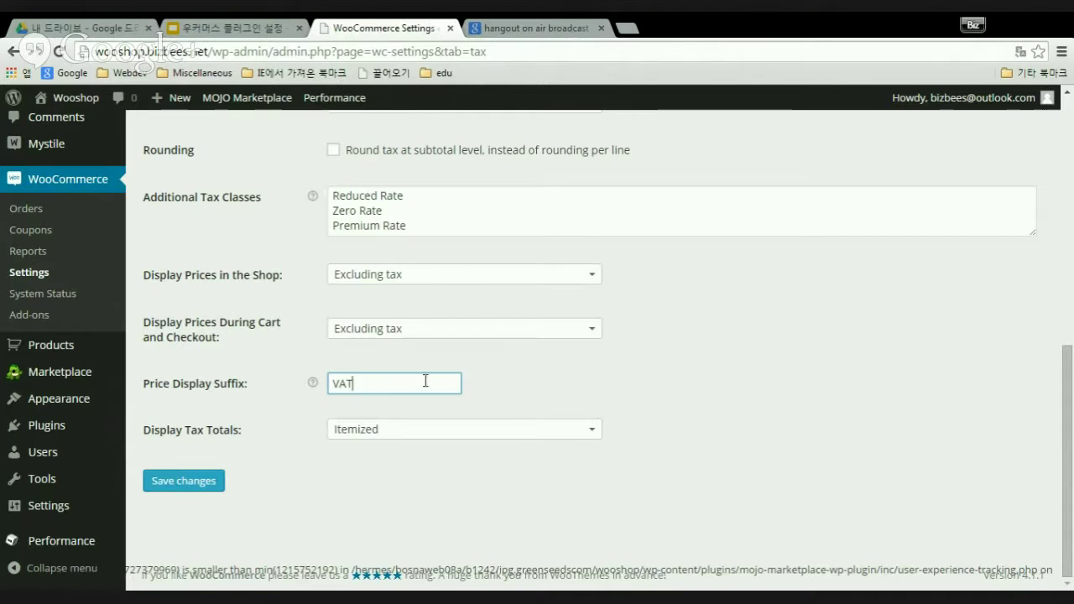
pyautogui.click(594, 379)
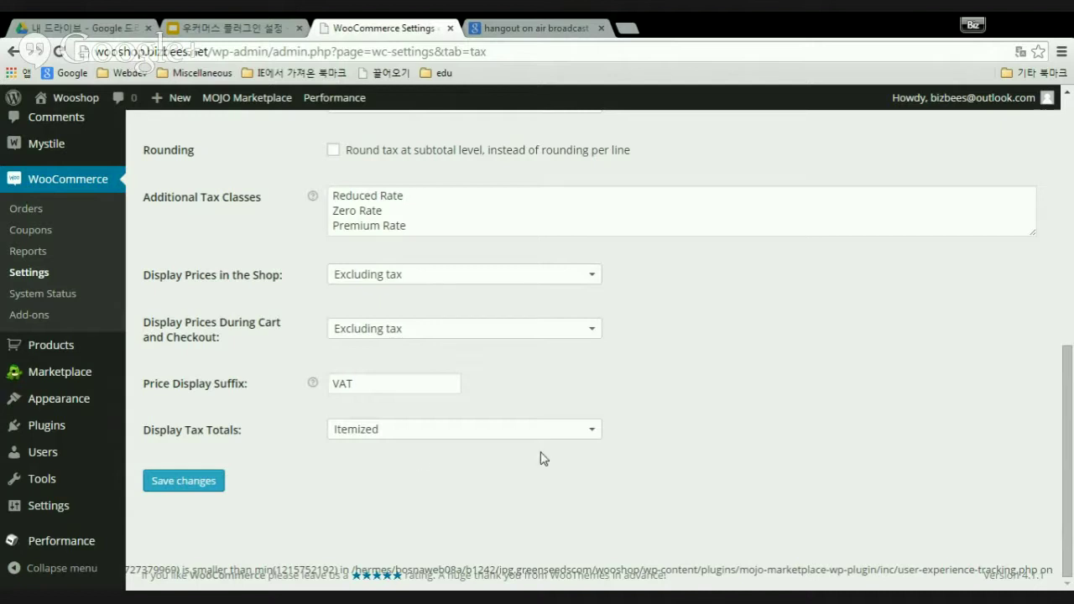
# - Leave Display Tax Totals set to Itemized
pyautogui.click(594, 435)
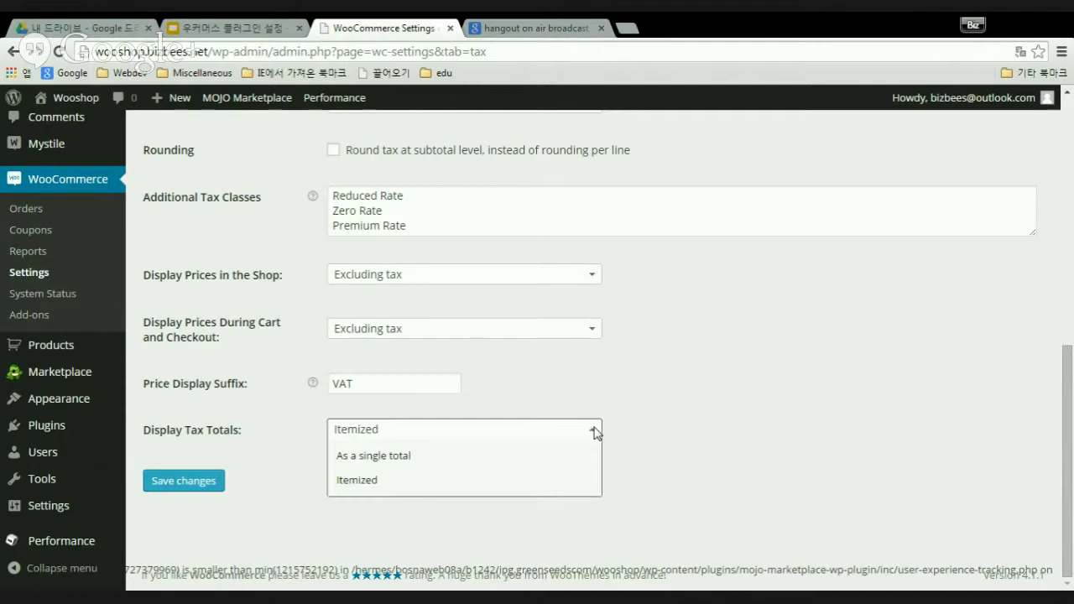
pyautogui.click(592, 432)
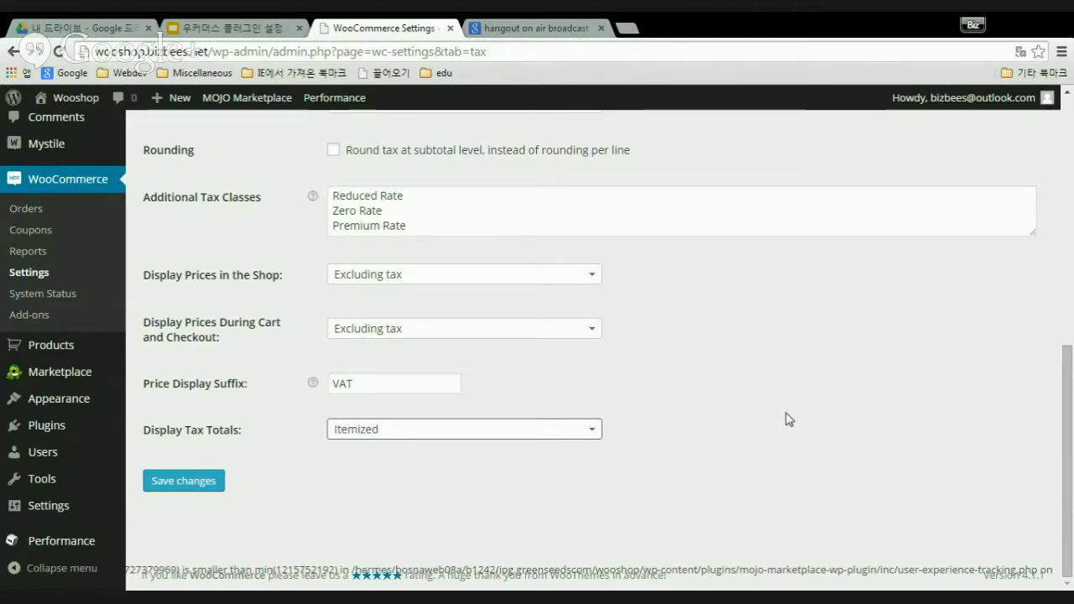
pyautogui.scroll(10, 789, 420)
pyautogui.scroll(-1, 772, 424)
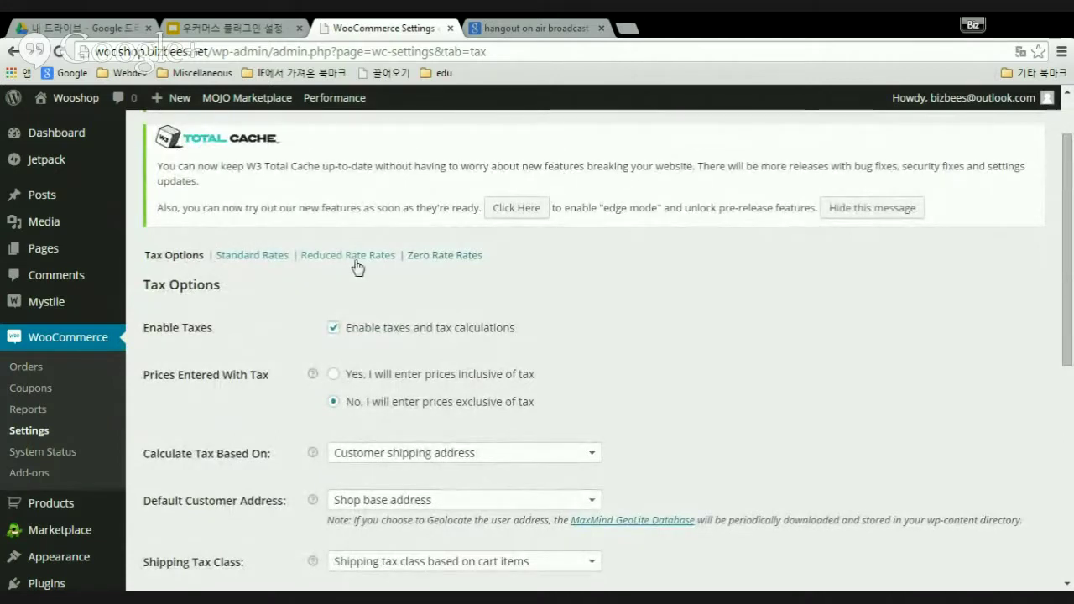
# - Save the Tax Options and confirm a Premium Rate Rates section now sits beside Standard, Reduced and Zero Rate
pyautogui.scroll(-4, 693, 308)
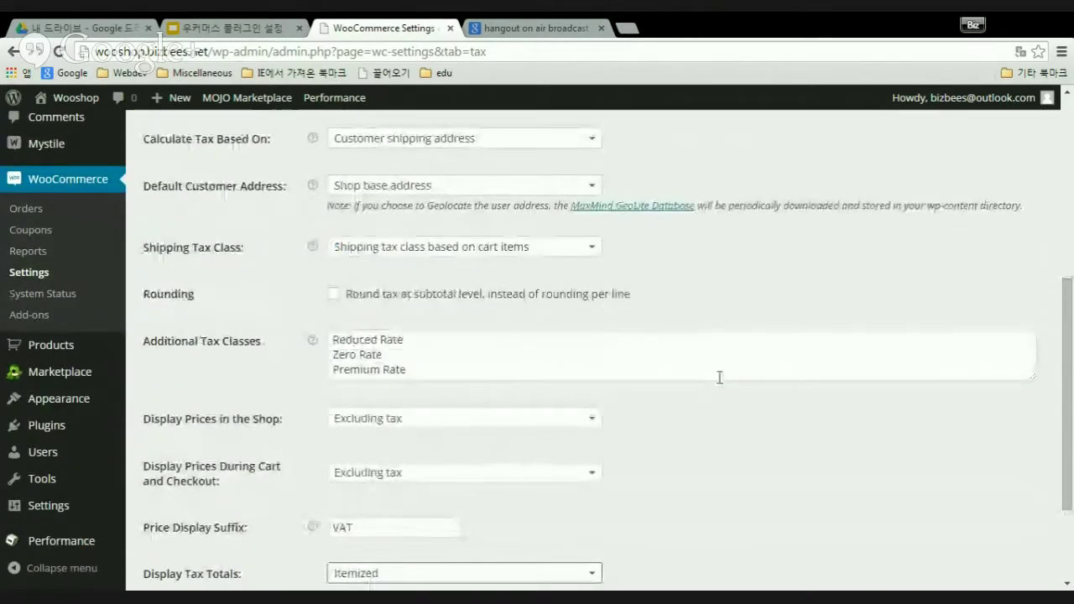
pyautogui.scroll(3, 719, 379)
pyautogui.scroll(-5, 721, 378)
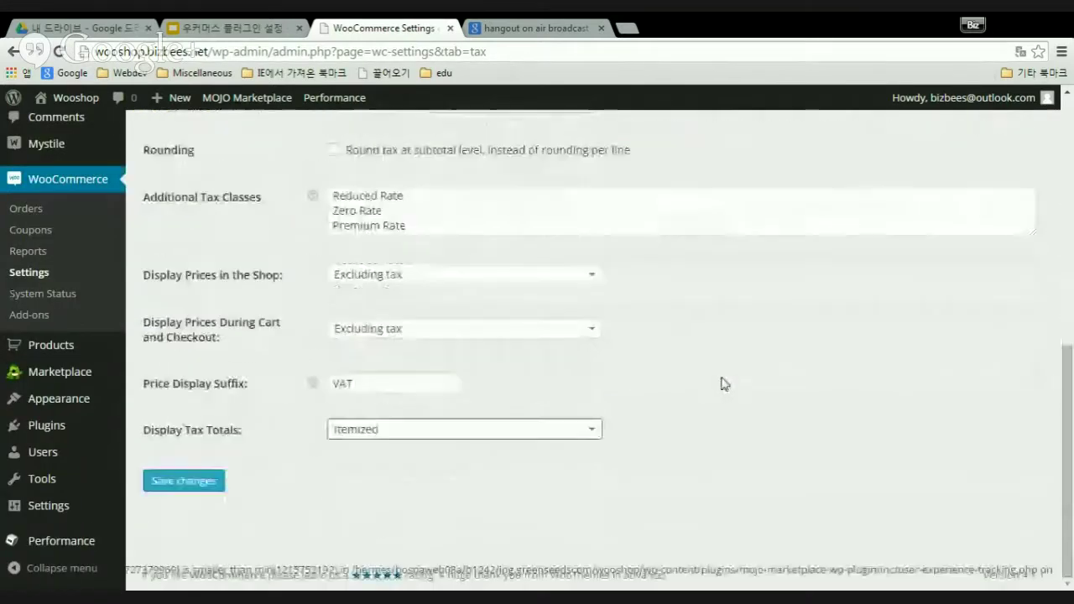
pyautogui.click(184, 481)
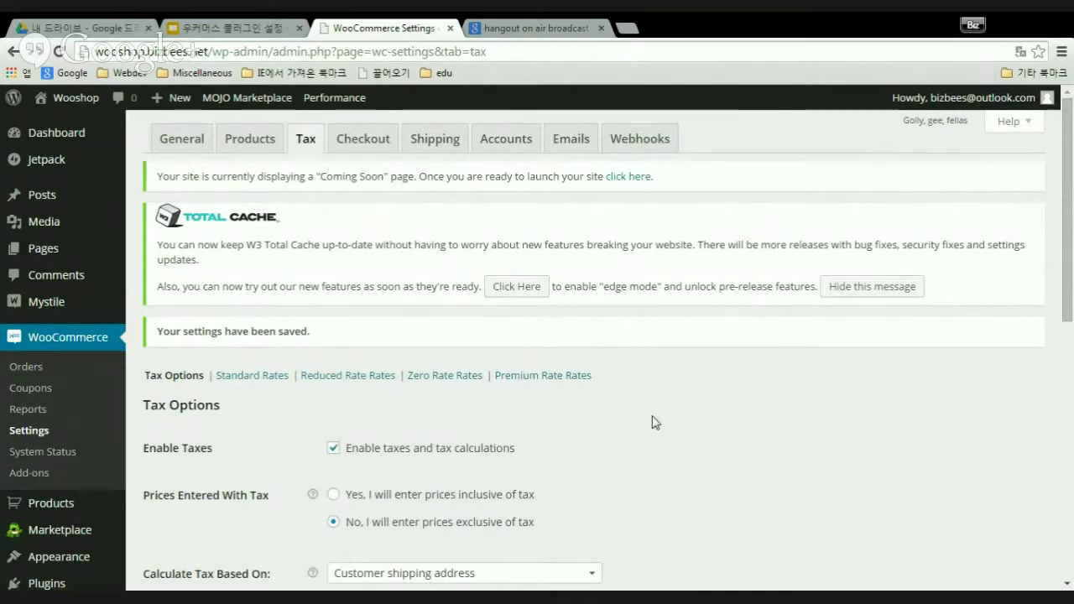
pyautogui.scroll(-1, 654, 424)
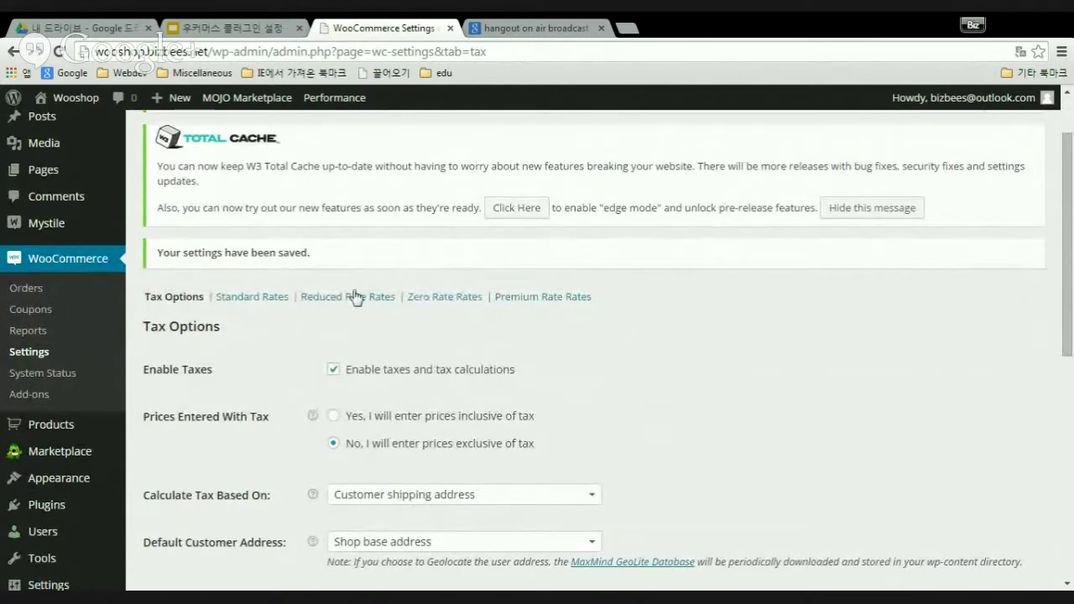
pyautogui.scroll(-6, 726, 348)
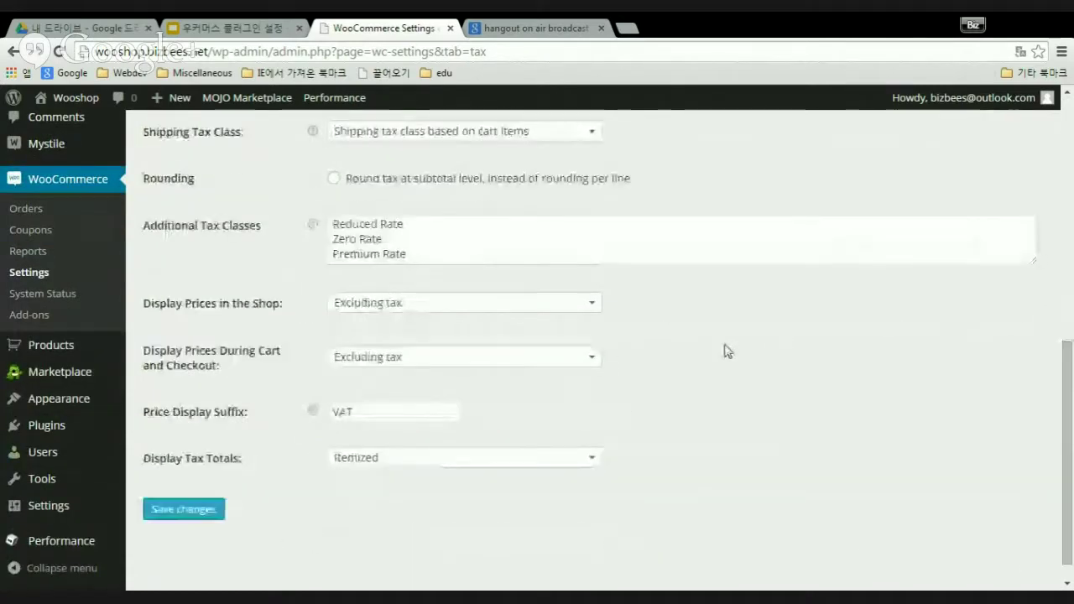
pyautogui.scroll(8, 726, 351)
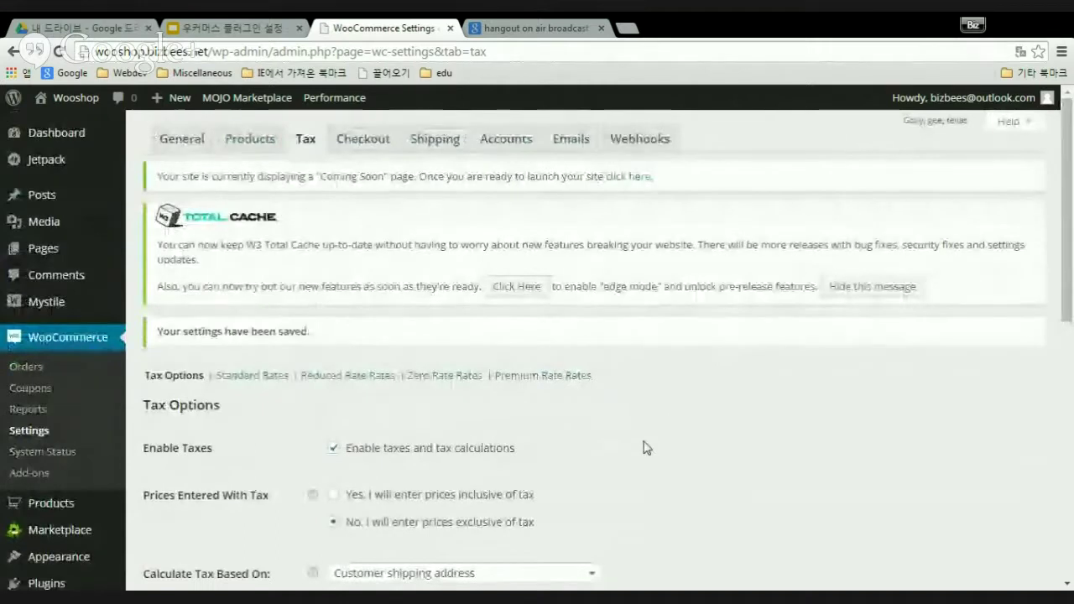
# - Open Standard Rates and insert a new rate row, leaving country, postcode and city empty
pyautogui.click(256, 378)
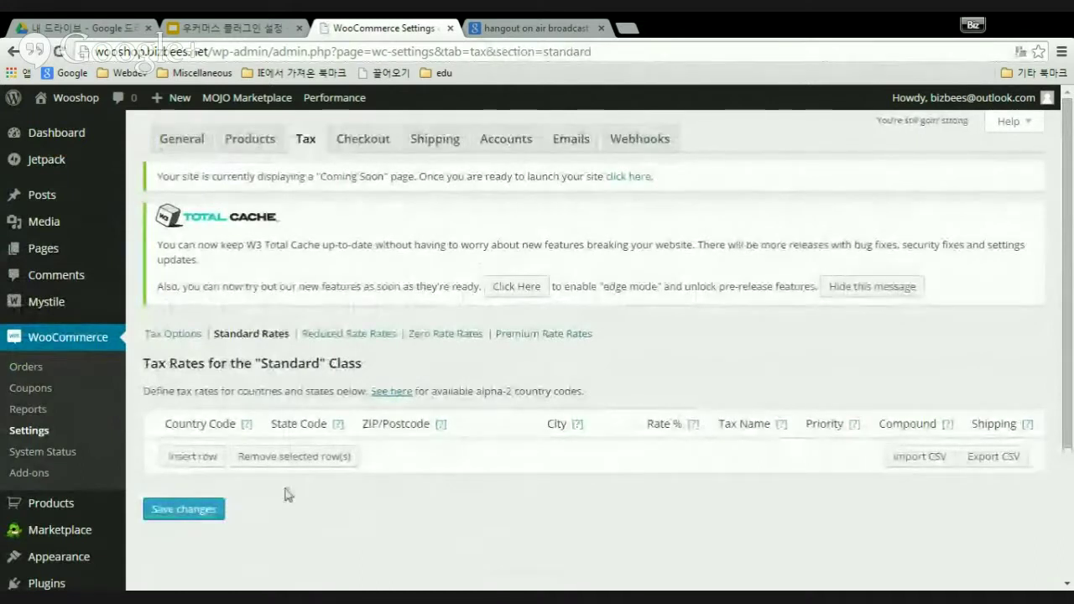
pyautogui.click(193, 464)
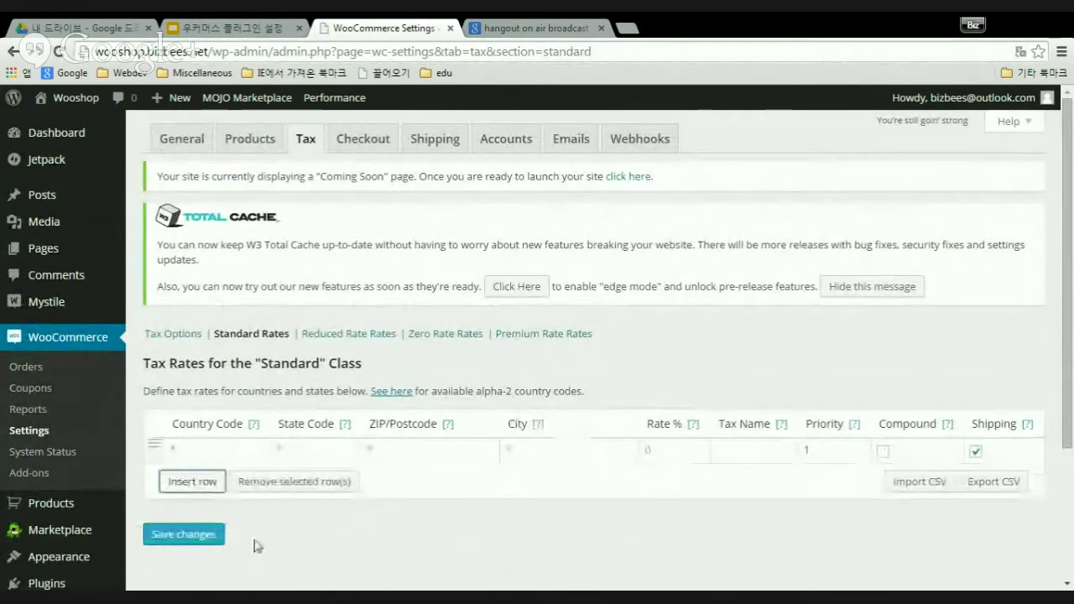
pyautogui.click(215, 450)
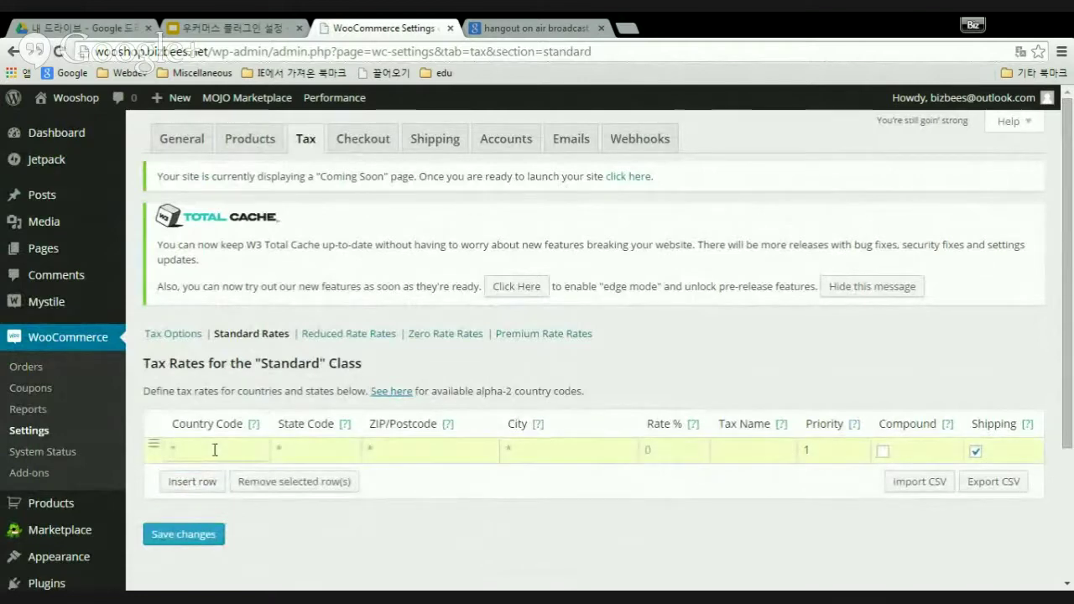
pyautogui.moveTo(256, 429)
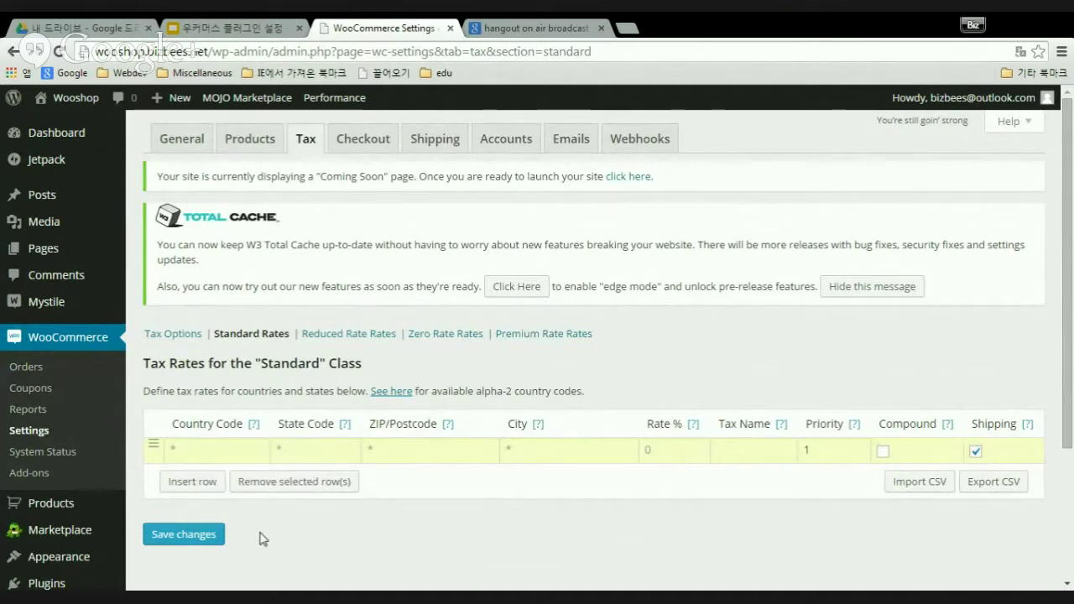
pyautogui.click(210, 449)
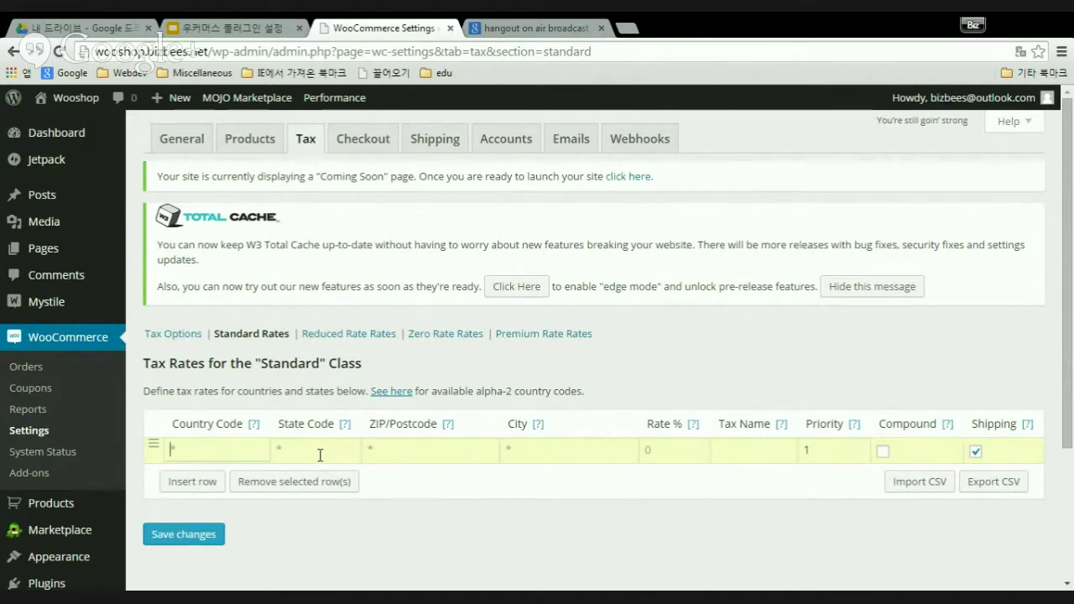
pyautogui.click(426, 450)
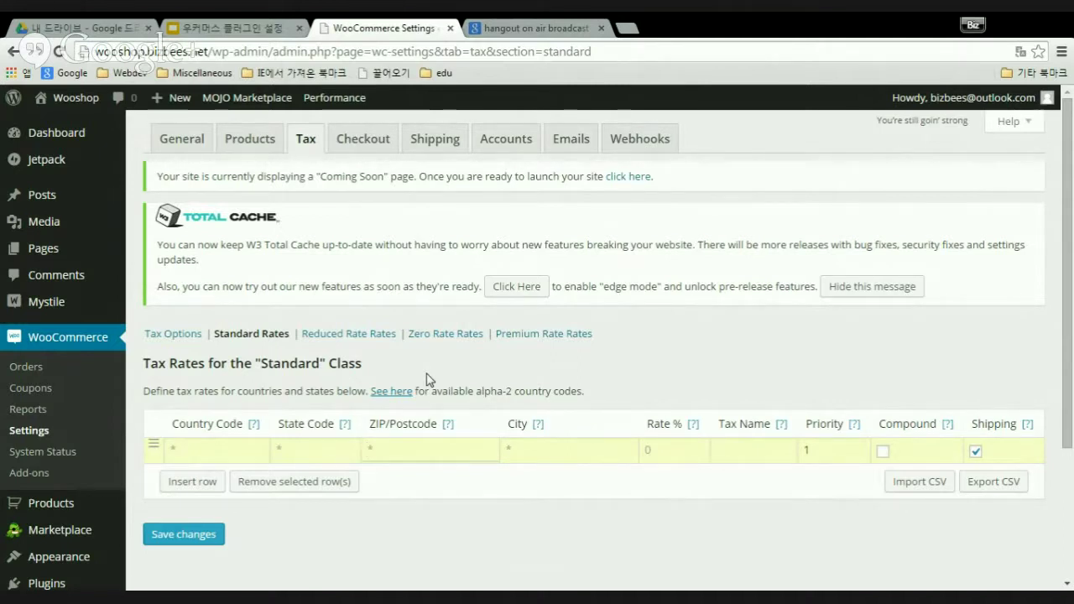
pyautogui.click(545, 452)
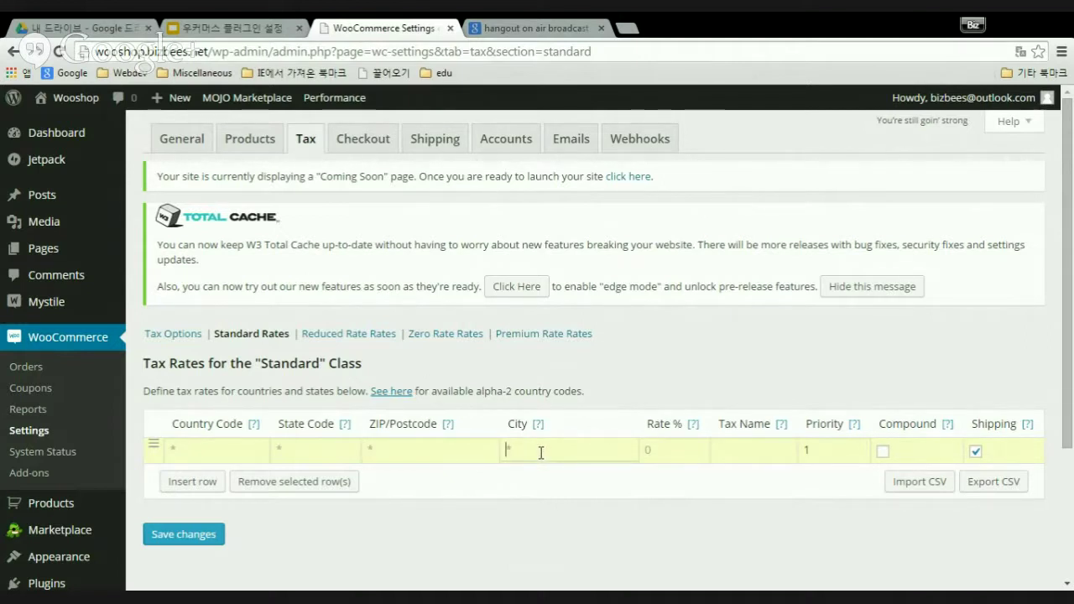
# - Give the new row Rate % 10.0000 and Tax Name VAT, then save it
pyautogui.click(676, 448)
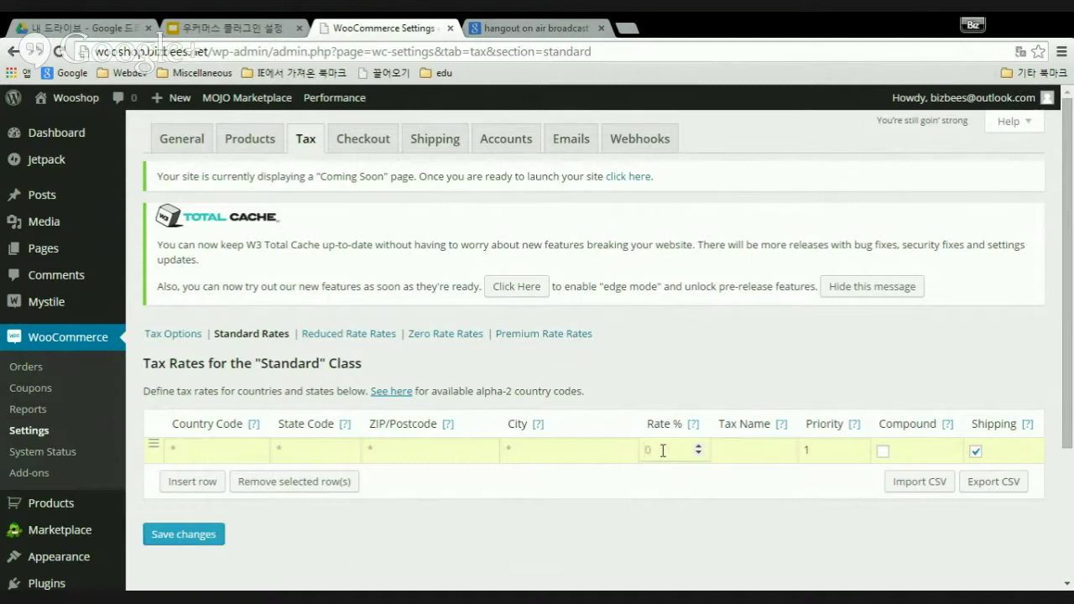
pyautogui.write('10')
pyautogui.moveTo(693, 430)
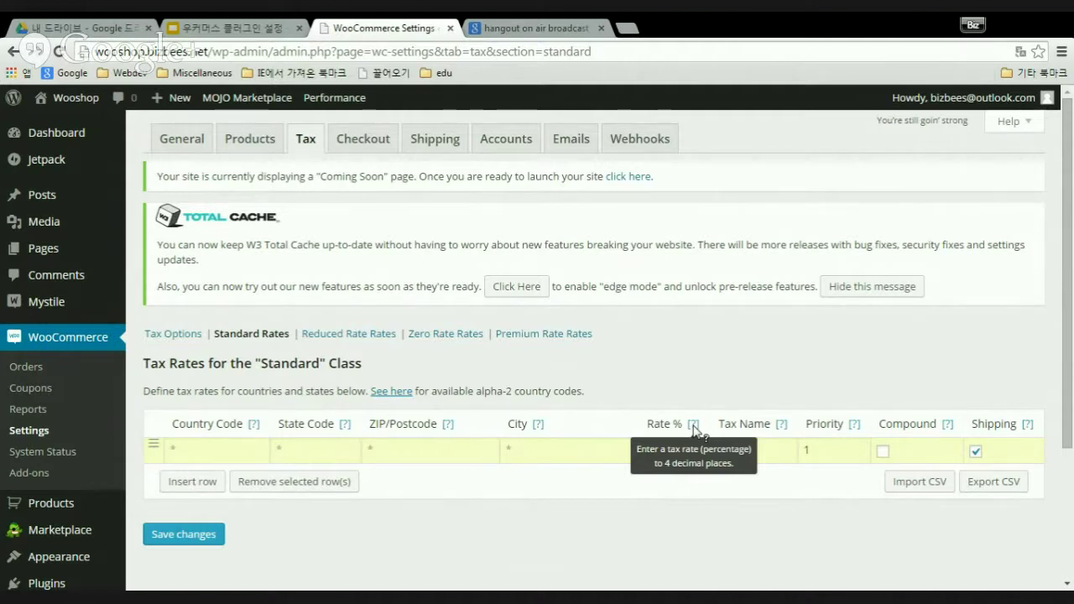
pyautogui.click(674, 449)
pyautogui.write('10.')
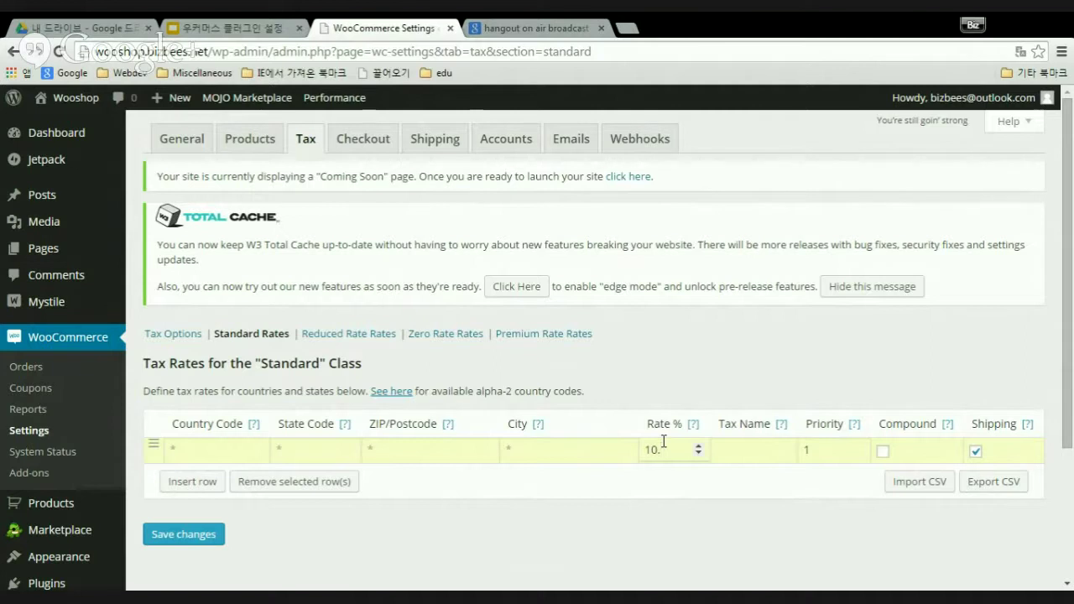
pyautogui.write('0000')
pyautogui.click(750, 450)
pyautogui.moveTo(784, 430)
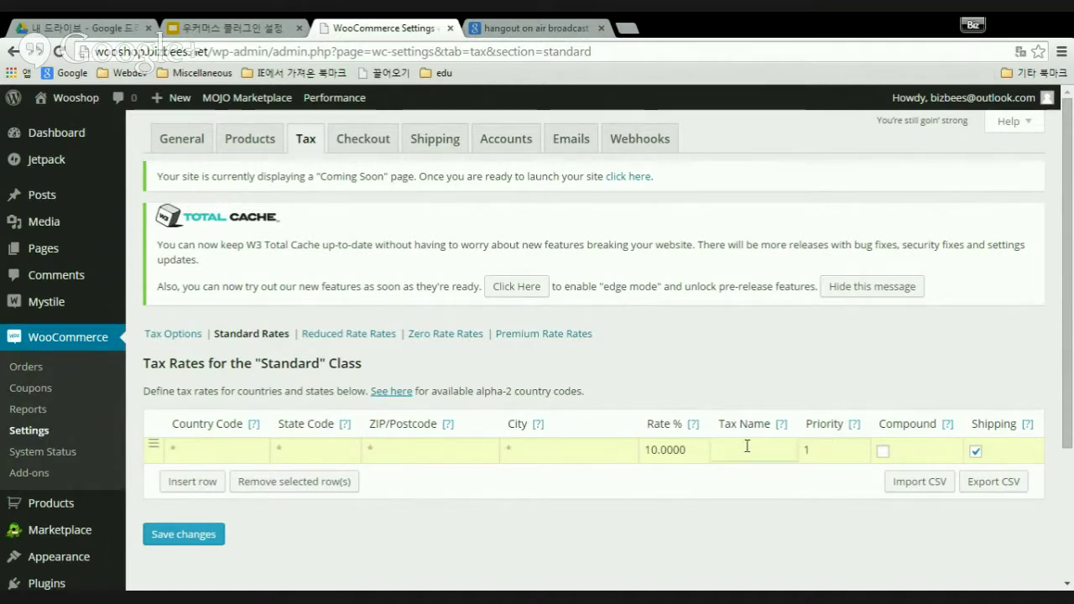
pyautogui.write('VAT')
pyautogui.moveTo(949, 430)
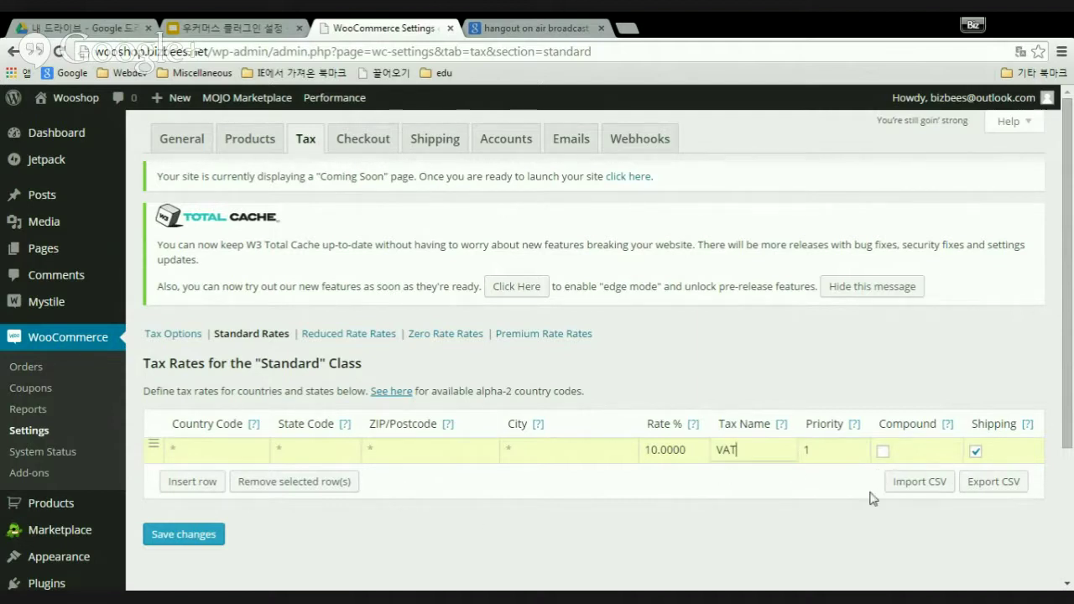
pyautogui.click(202, 537)
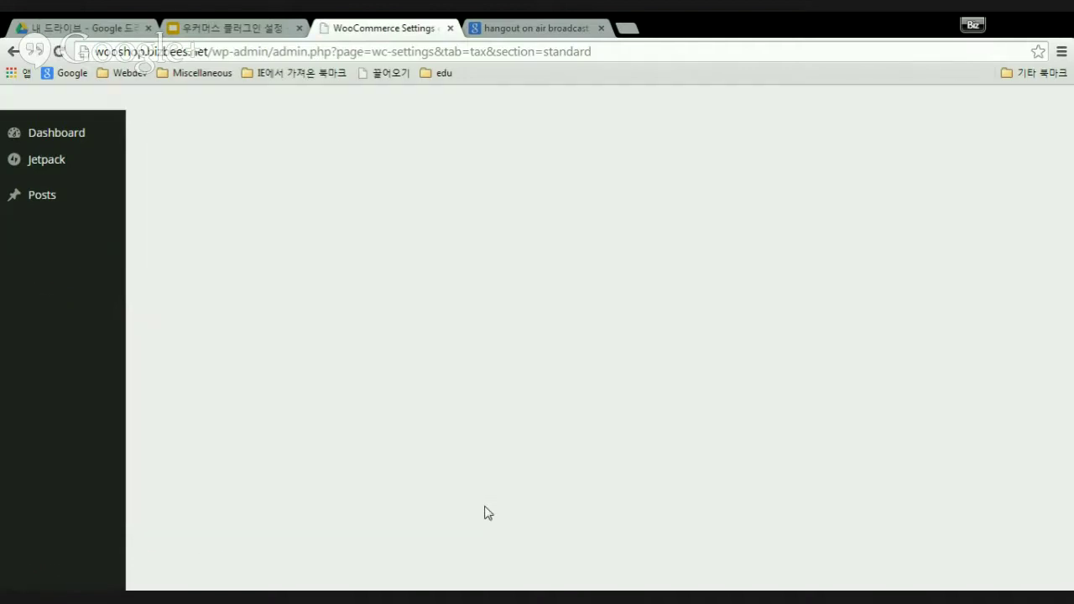
# - Open the Reduced Rate Rates table, which has no rate rows yet
pyautogui.scroll(-1, 487, 479)
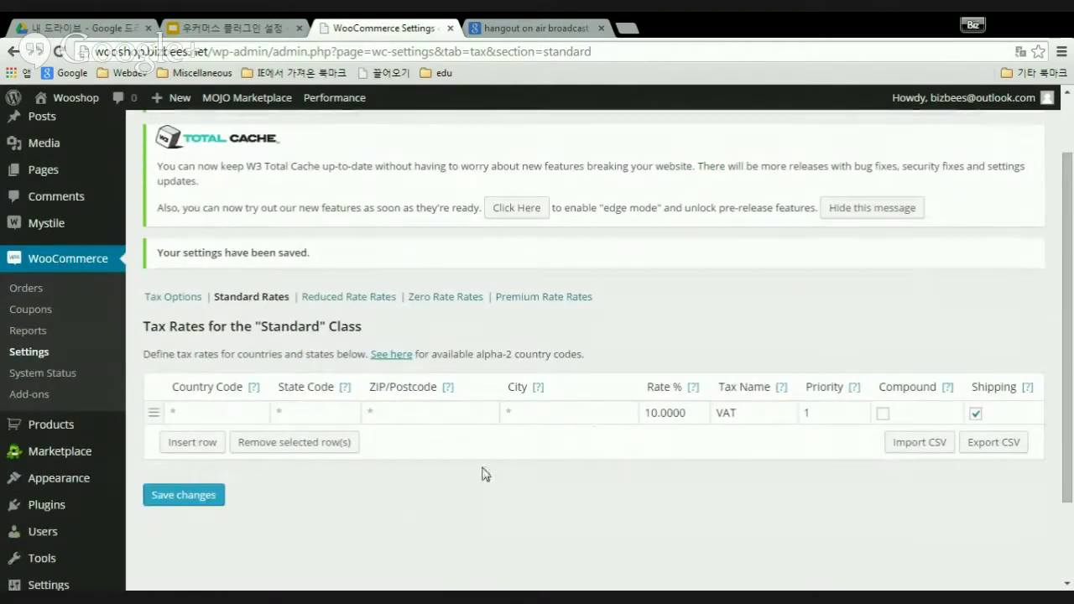
pyautogui.click(366, 298)
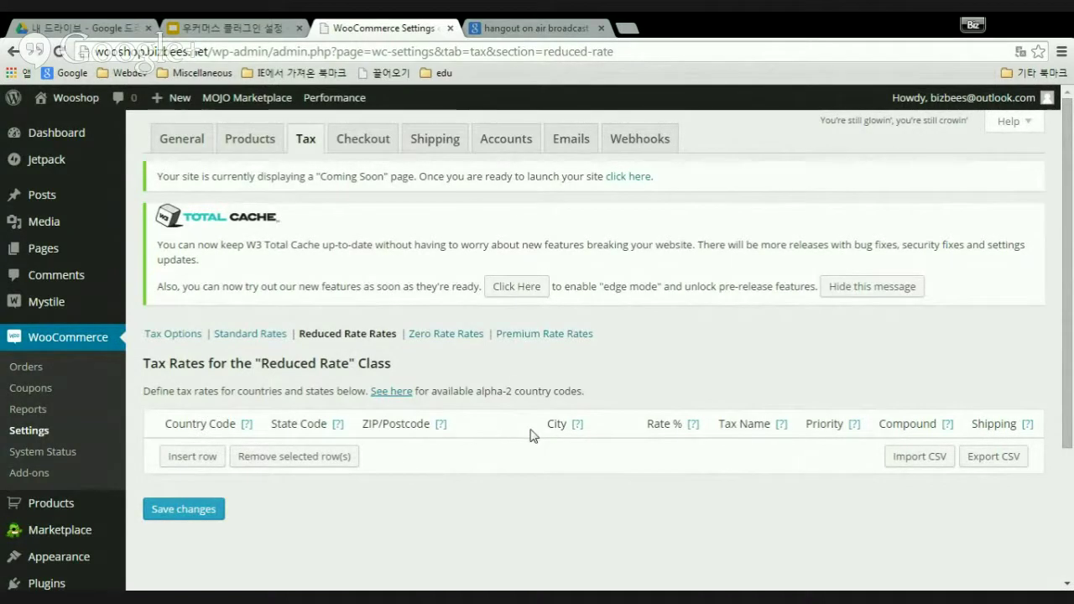
# - View the empty Zero Rate and Premium Rate tables, then go to the Checkout tab
pyautogui.moveTo(584, 429)
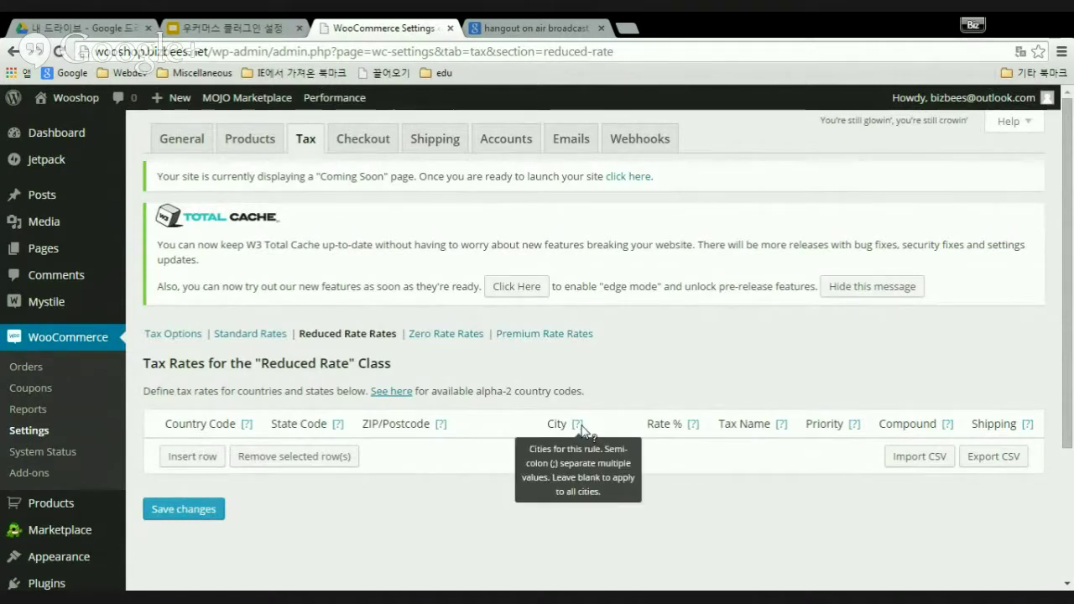
pyautogui.moveTo(693, 427)
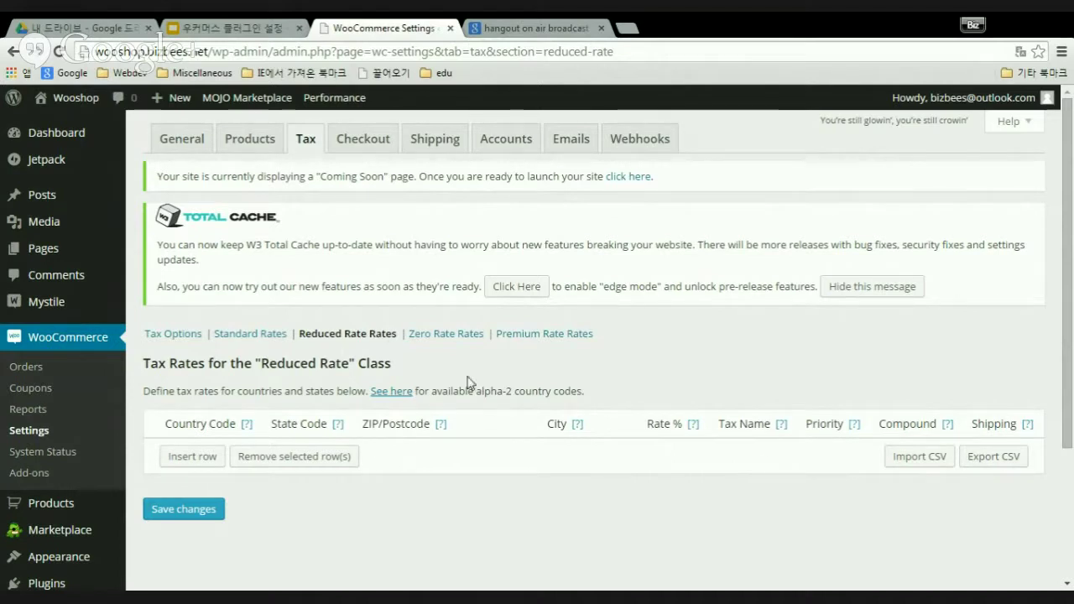
pyautogui.click(467, 335)
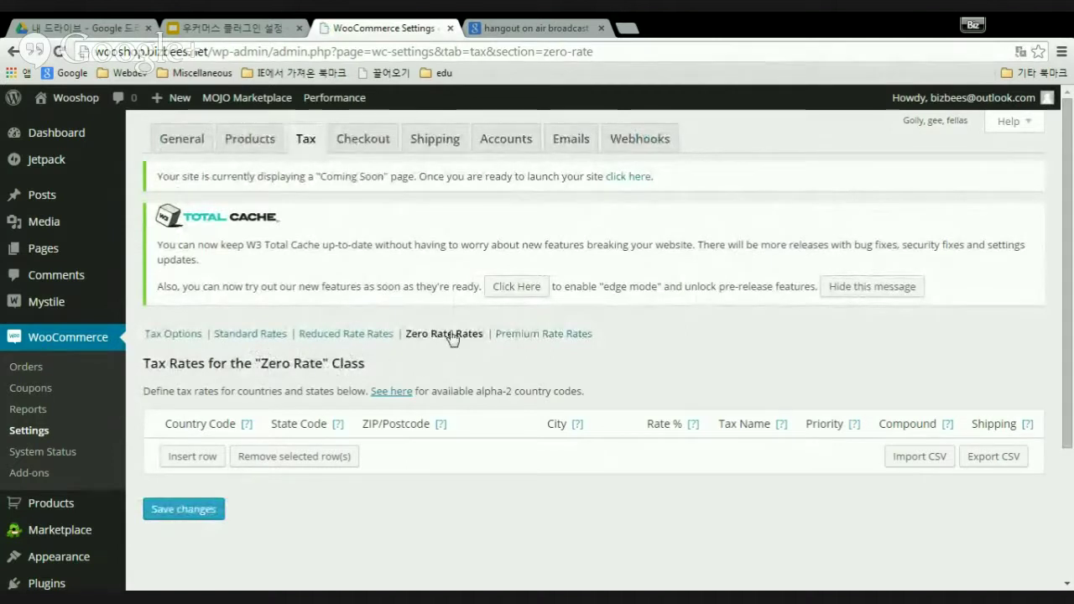
pyautogui.click(554, 335)
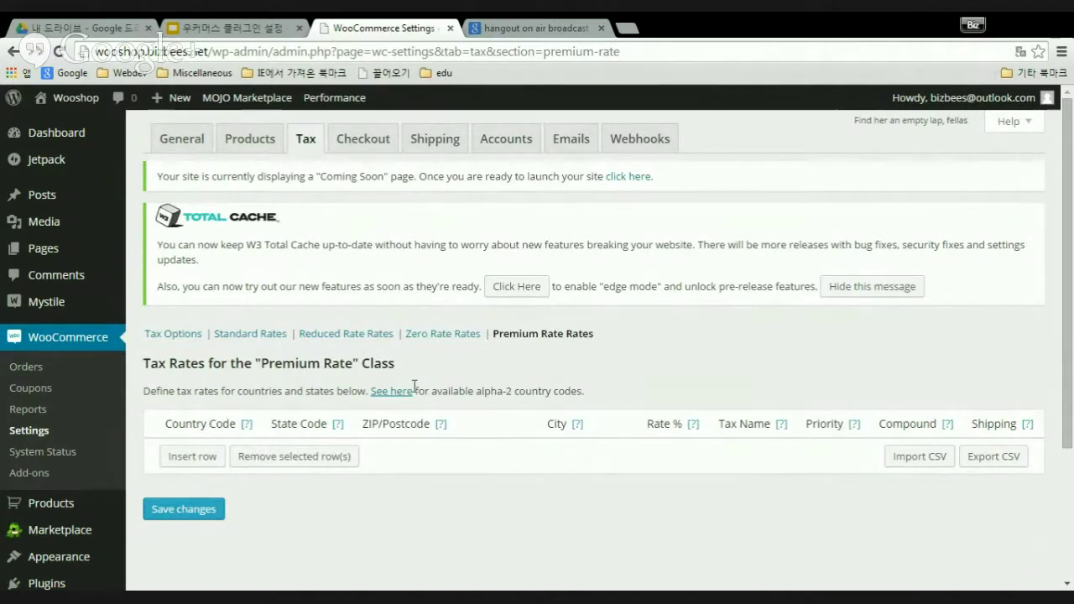
pyautogui.click(376, 143)
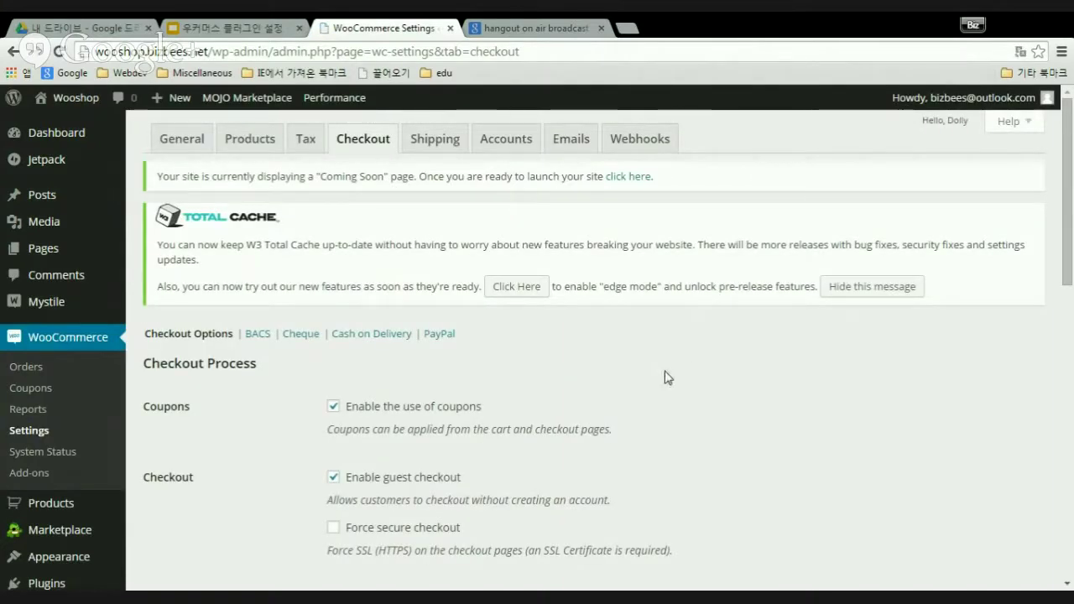
# - Scroll through Checkout Process, Checkout Pages (Cart, Checkout) and Checkout Endpoints such as order-pay
pyautogui.scroll(-2, 668, 378)
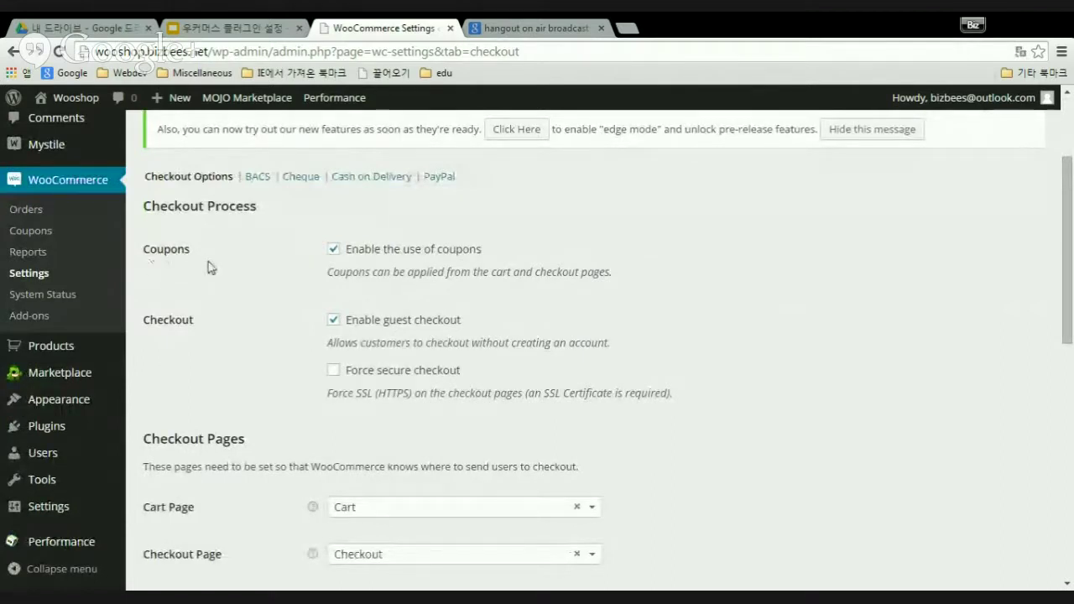
pyautogui.scroll(2, 547, 304)
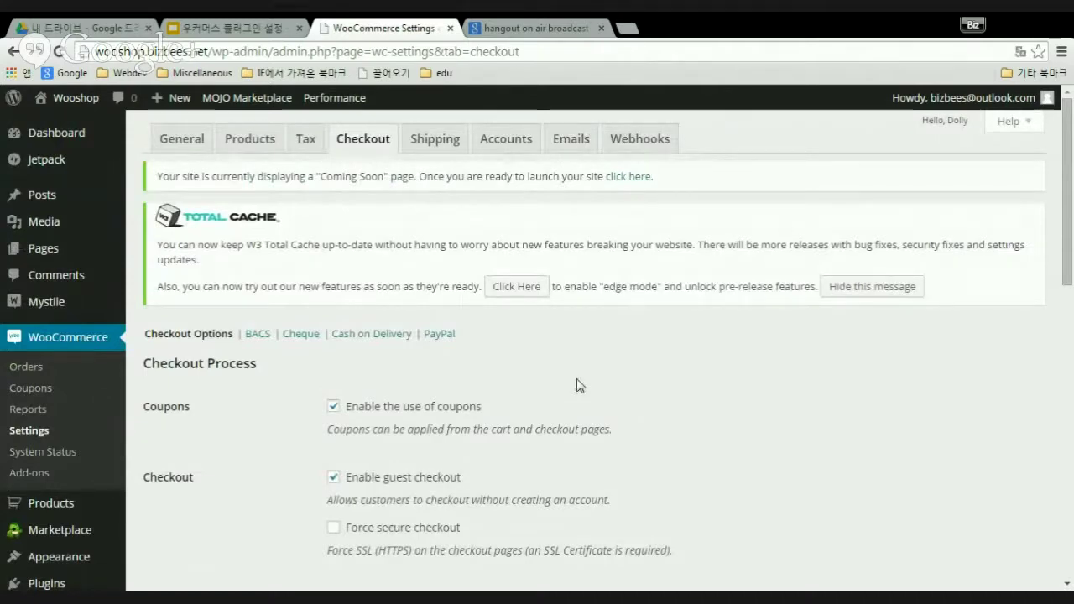
pyautogui.scroll(-2, 576, 379)
pyautogui.scroll(2, 576, 378)
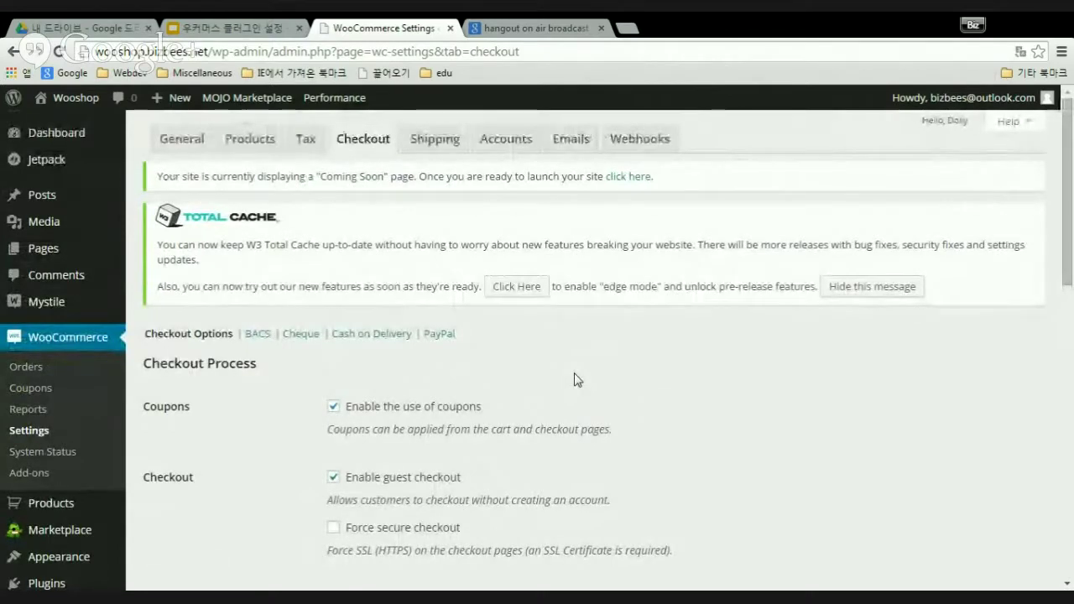
pyautogui.scroll(-2, 559, 389)
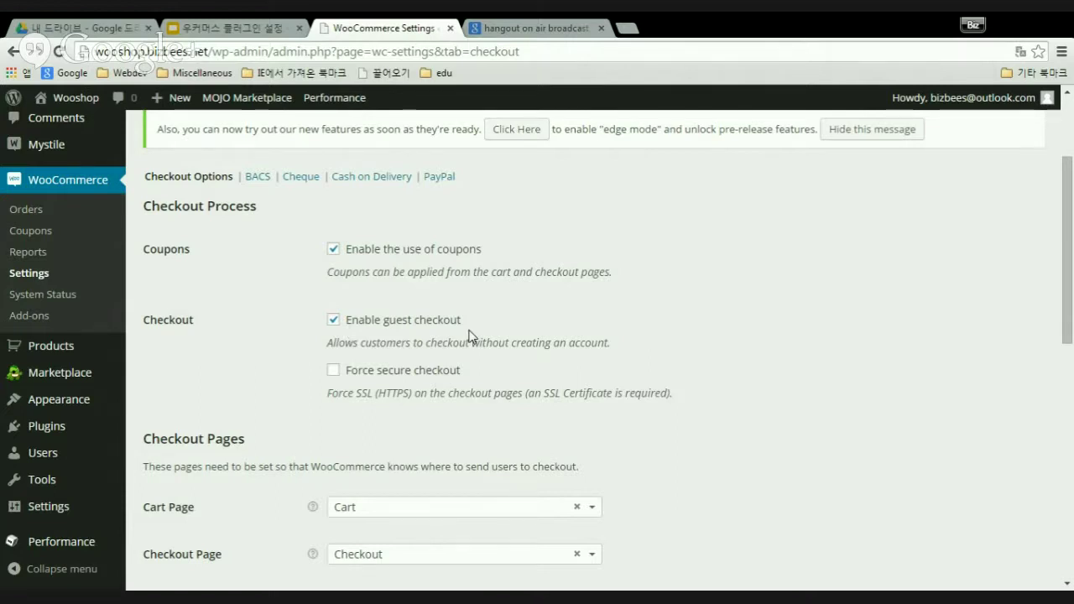
pyautogui.scroll(-2, 468, 336)
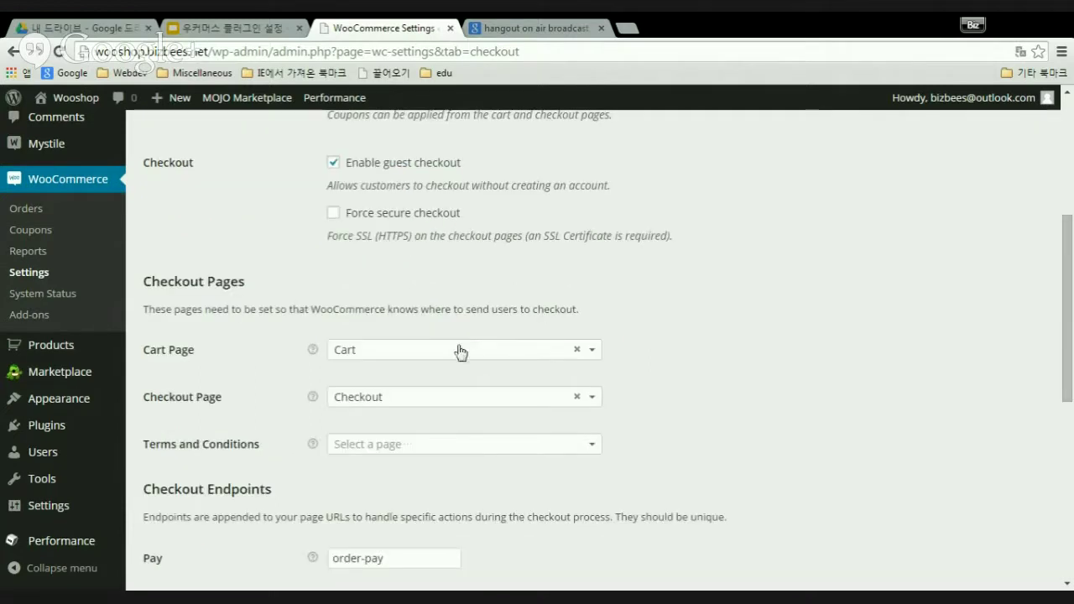
pyautogui.click(333, 212)
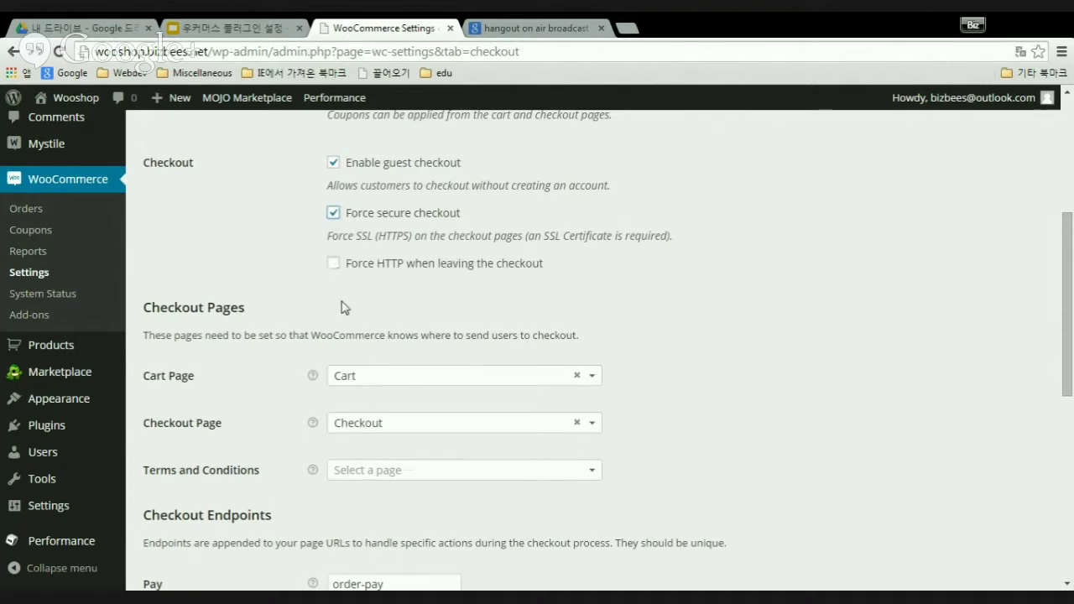
pyautogui.click(333, 214)
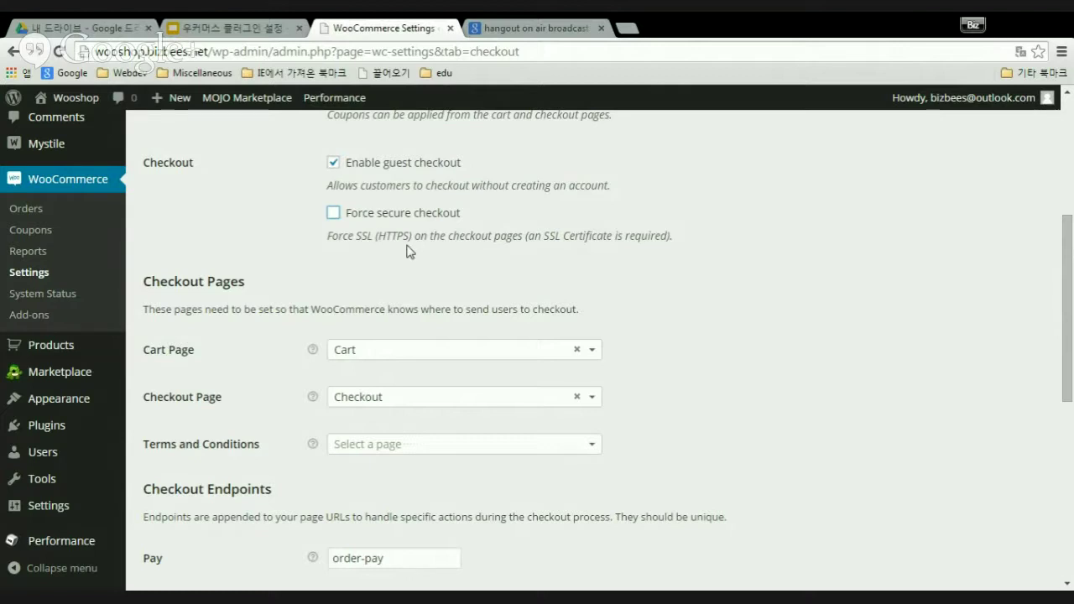
pyautogui.click(333, 213)
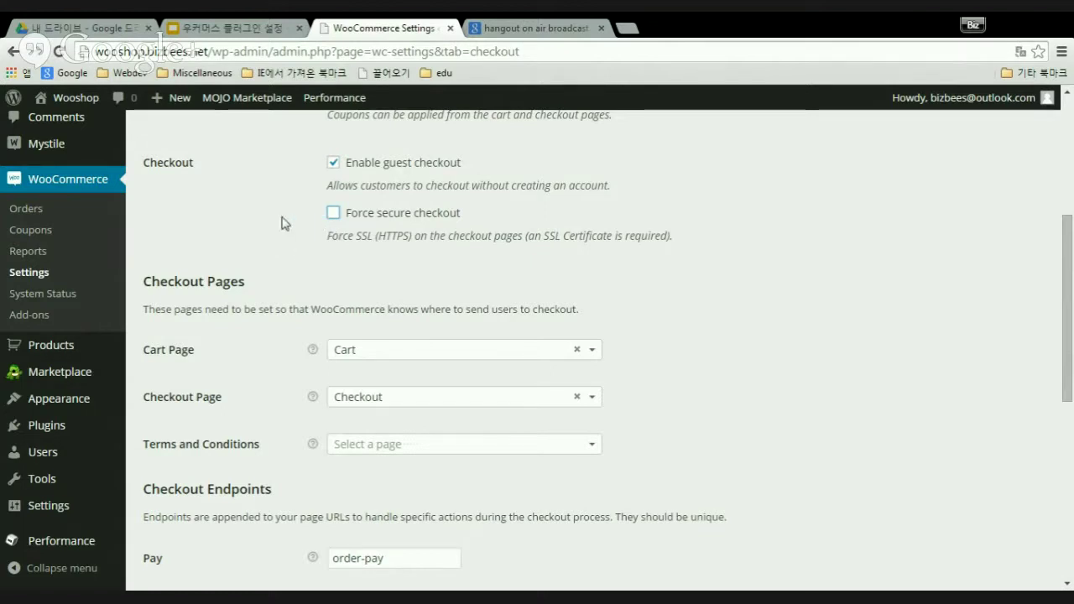
pyautogui.scroll(-3, 282, 252)
pyautogui.scroll(1, 289, 261)
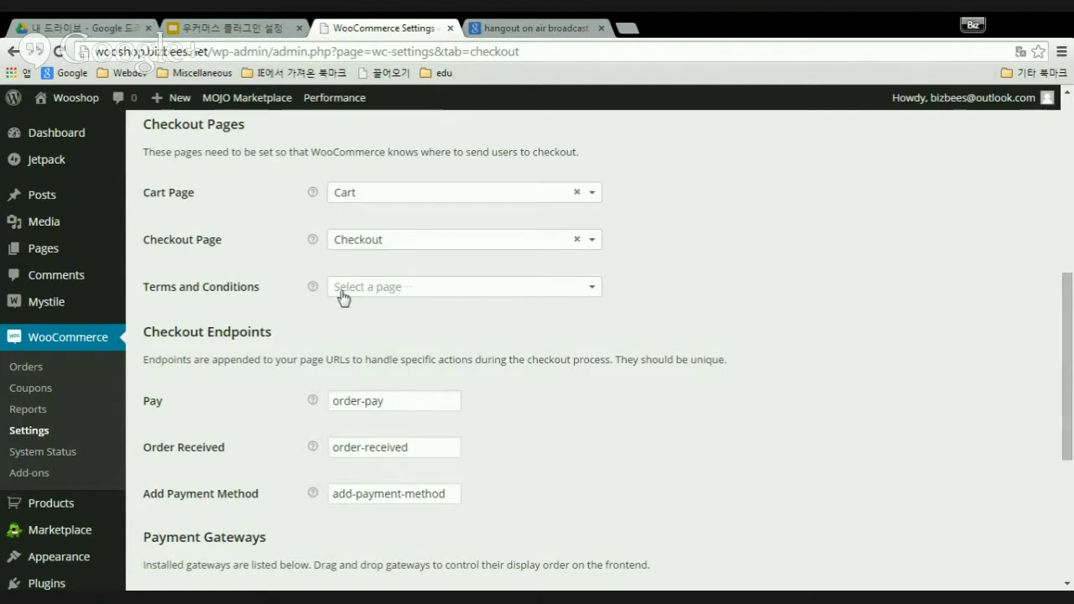
# - Choose Sample Page as the Terms and Conditions page, then reopen and close the list unchanged
pyautogui.click(594, 291)
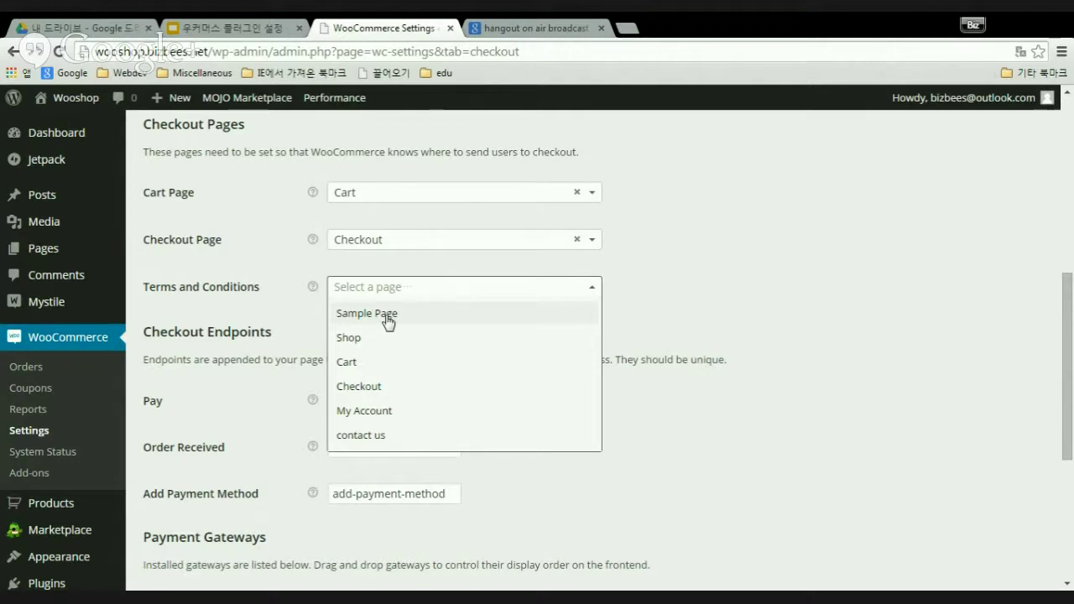
pyautogui.click(388, 319)
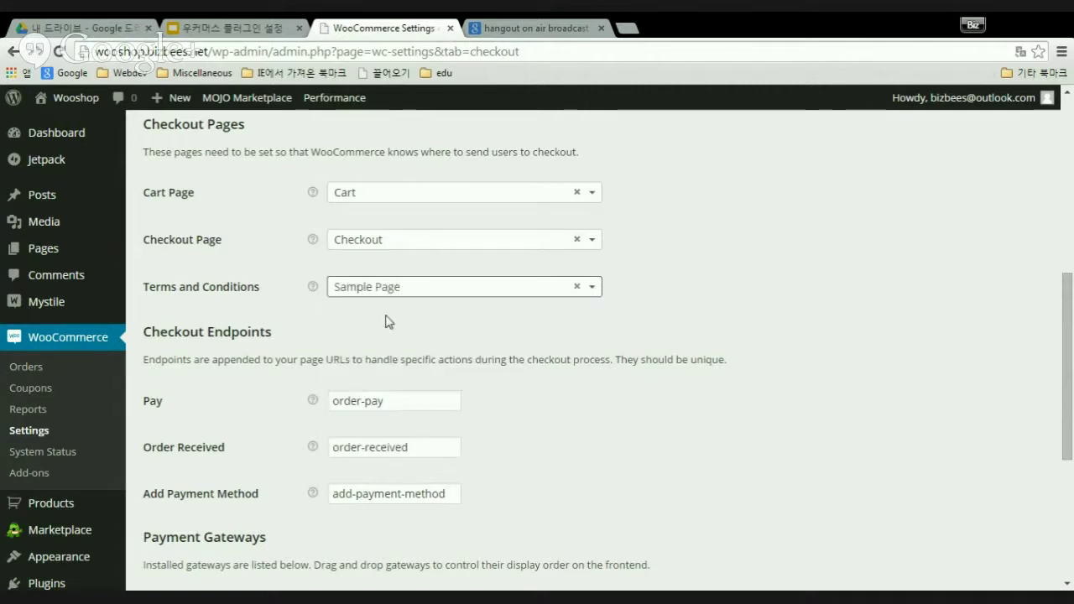
pyautogui.click(596, 291)
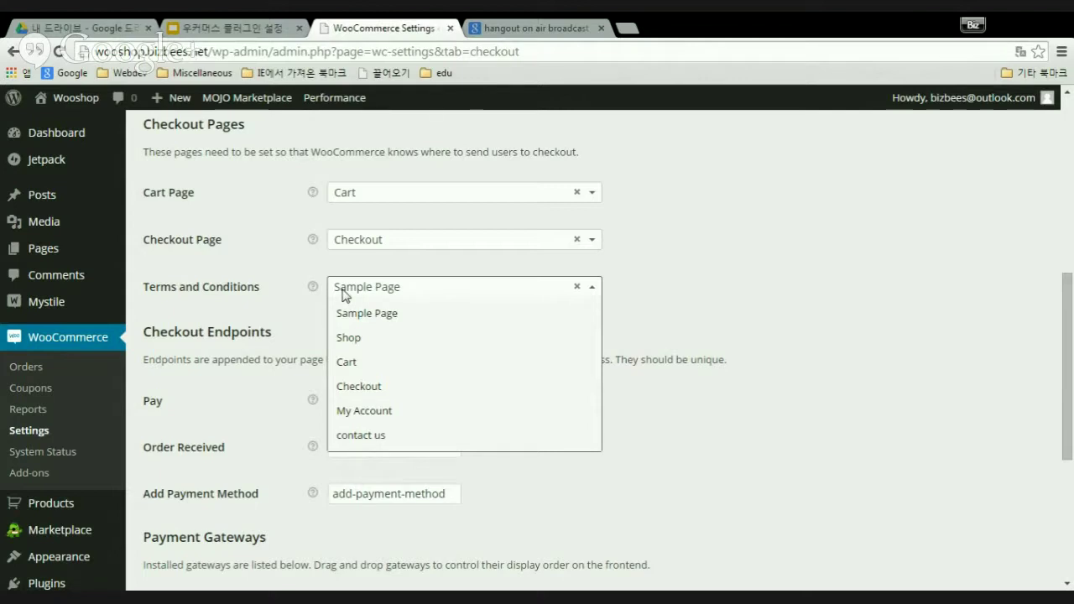
pyautogui.click(596, 291)
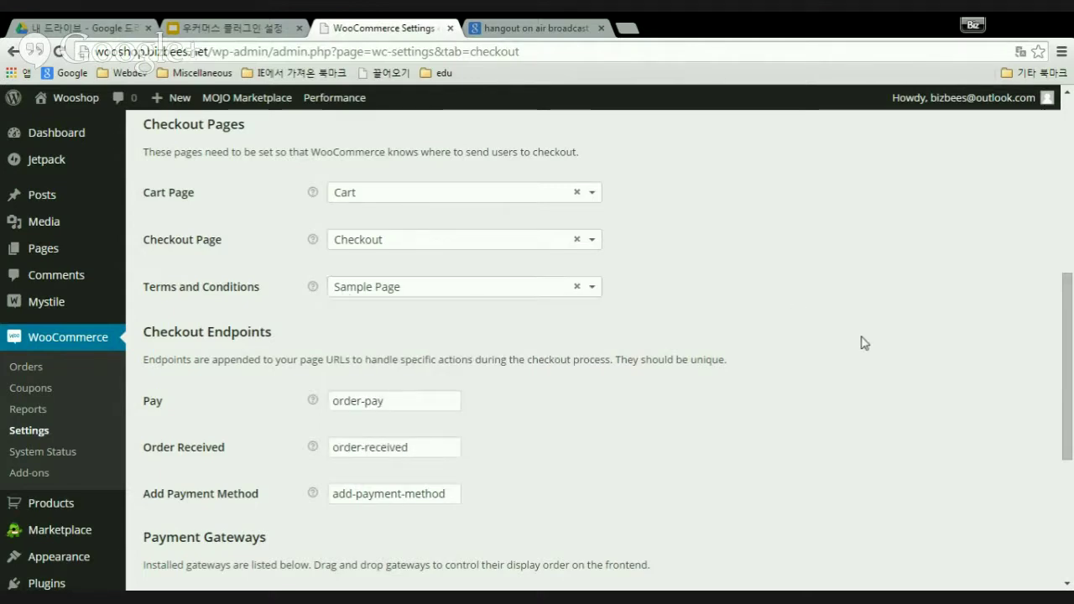
pyautogui.scroll(-3, 862, 345)
pyautogui.scroll(3, 856, 348)
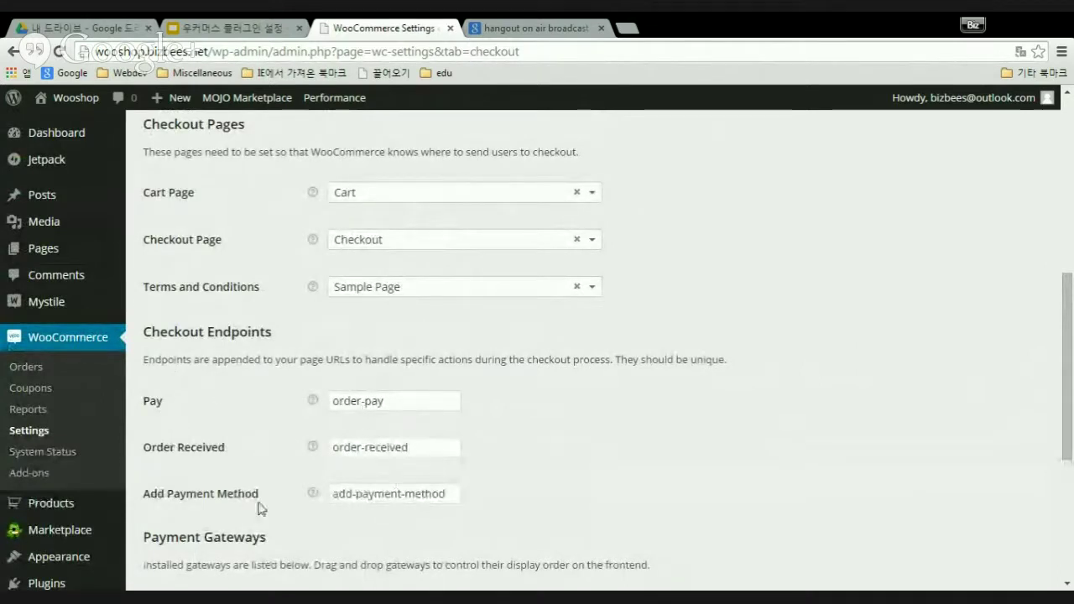
pyautogui.scroll(-2, 575, 446)
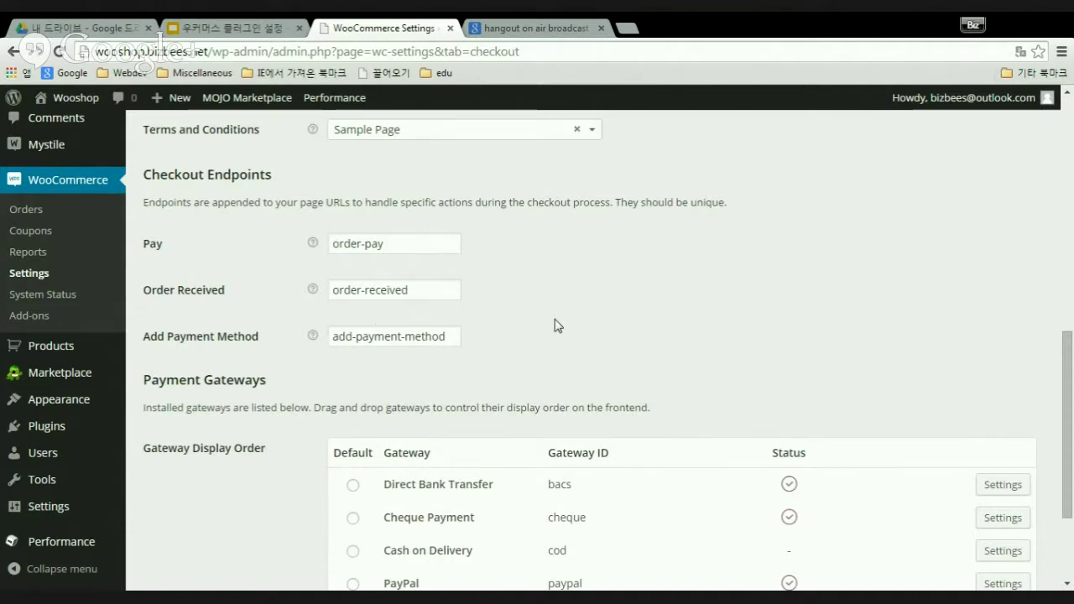
# - Look over the Gateway Display Order table and open Direct Bank Transfer's Settings
pyautogui.scroll(-1, 259, 508)
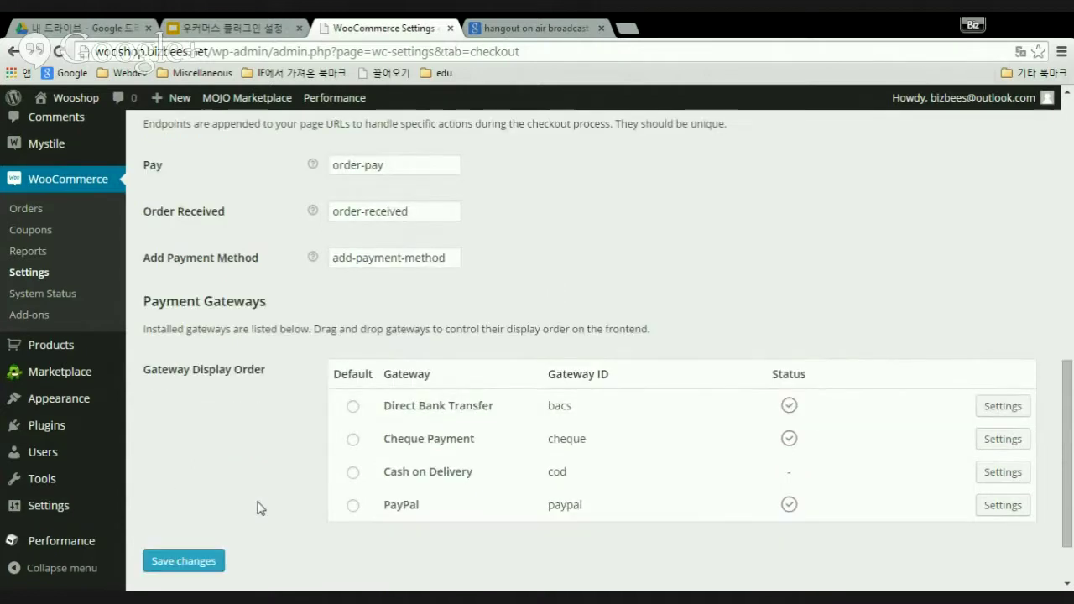
pyautogui.scroll(-1, 260, 506)
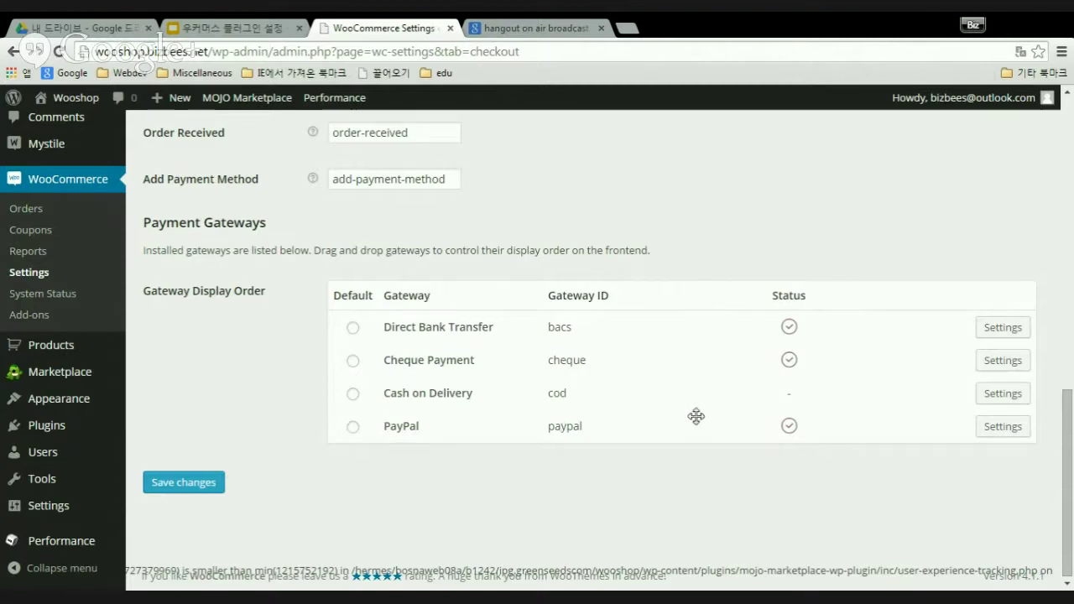
pyautogui.moveTo(796, 435)
pyautogui.moveTo(792, 364)
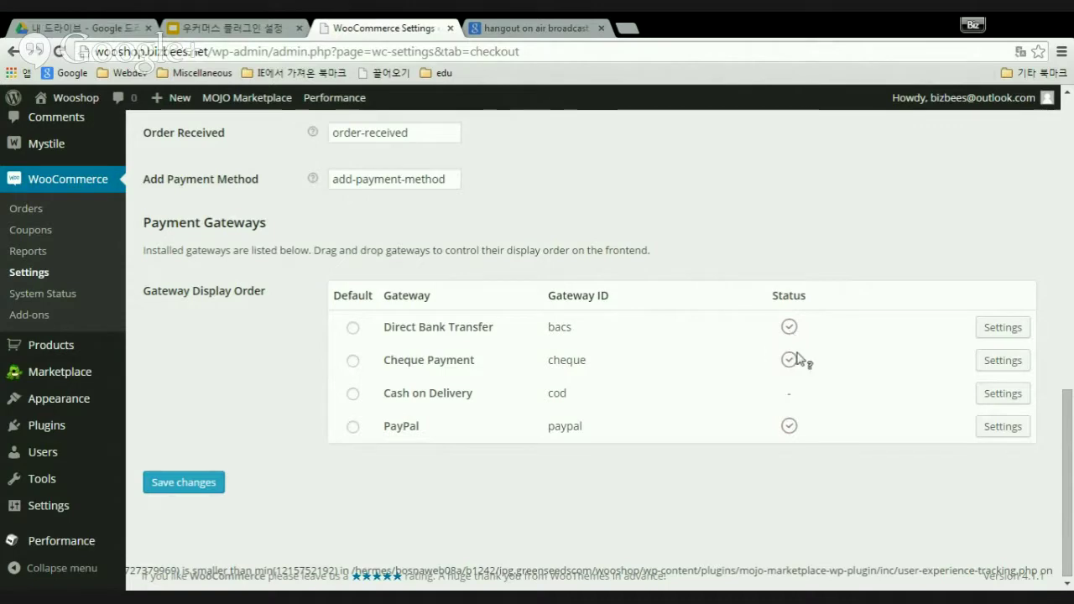
pyautogui.scroll(7, 823, 392)
pyautogui.scroll(2, 829, 398)
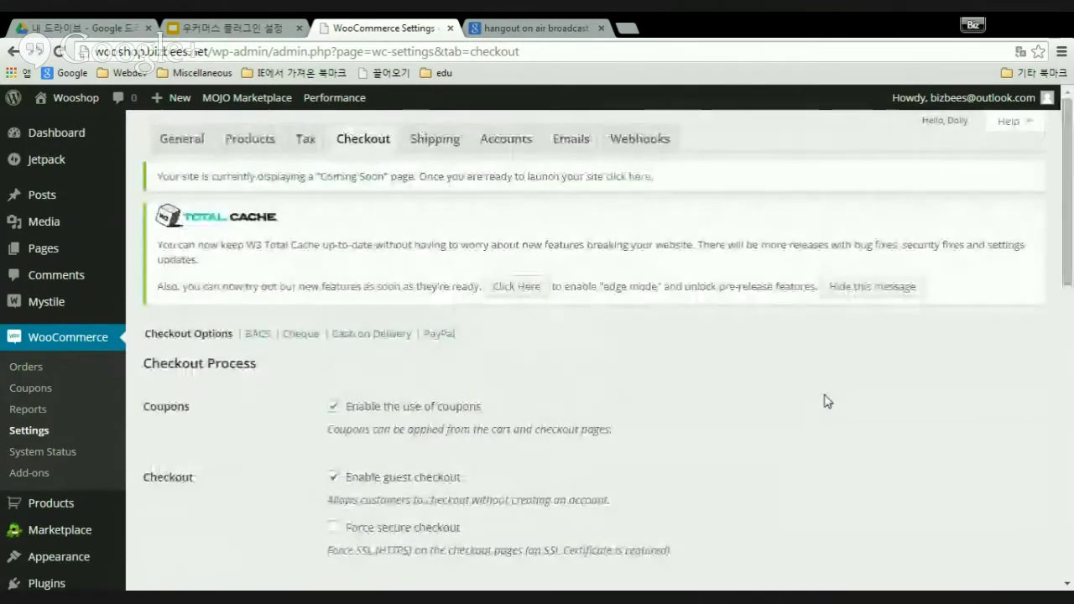
pyautogui.scroll(-9, 826, 398)
pyautogui.scroll(6, 825, 411)
pyautogui.scroll(5, 825, 414)
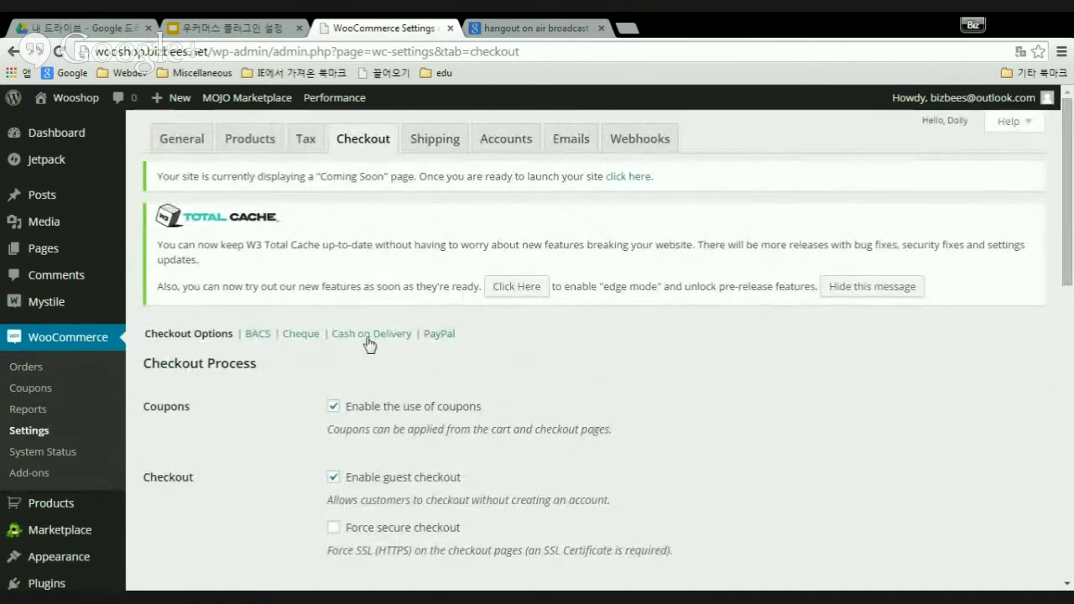
pyautogui.scroll(-7, 811, 374)
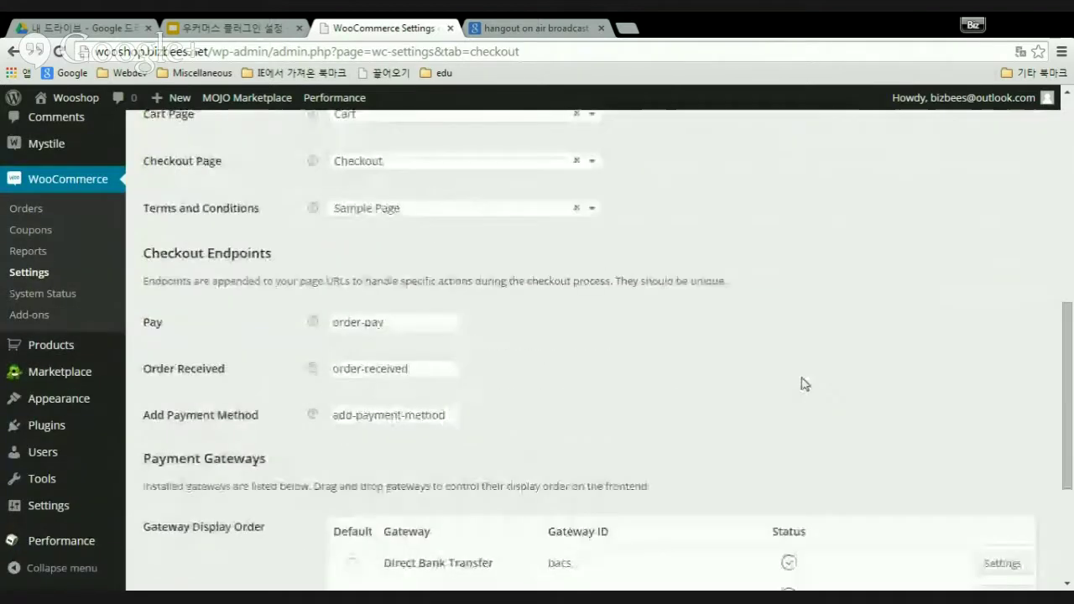
pyautogui.scroll(-3, 802, 383)
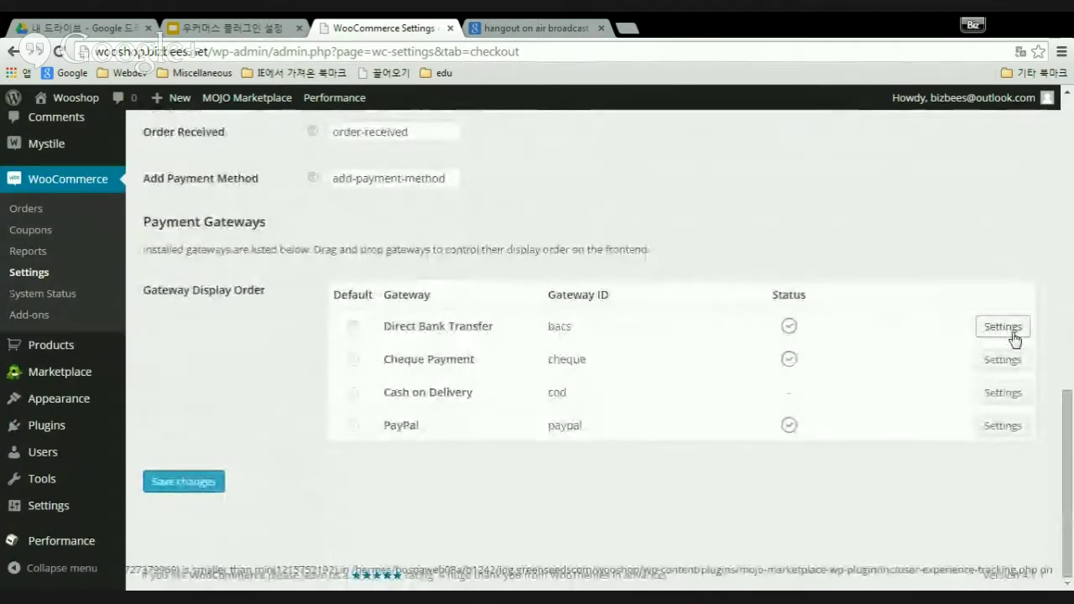
pyautogui.scroll(8, 521, 401)
pyautogui.scroll(-5, 531, 414)
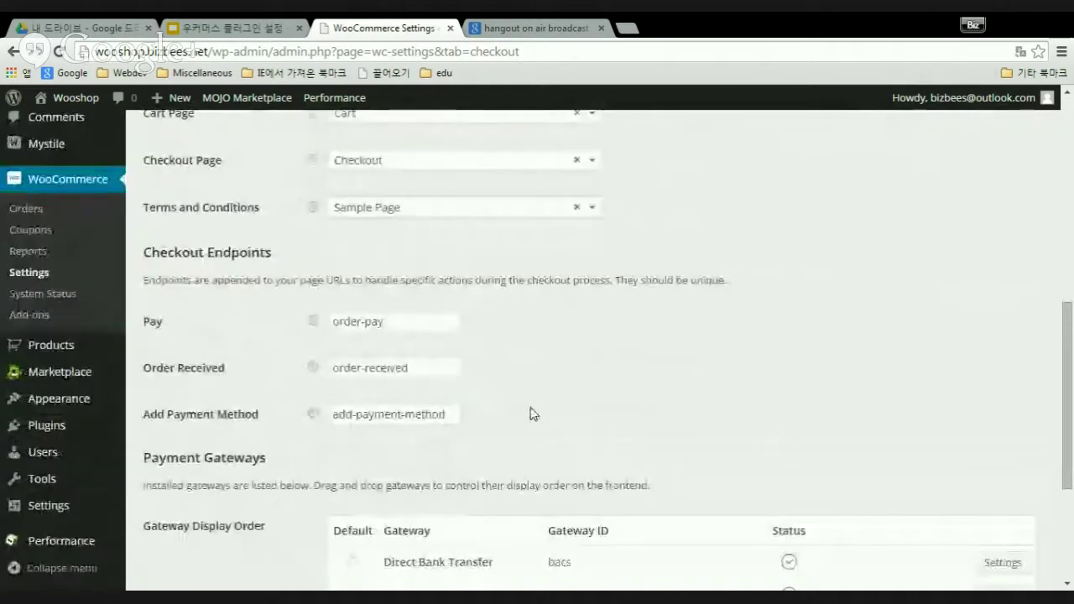
pyautogui.scroll(-3, 531, 414)
pyautogui.click(1002, 331)
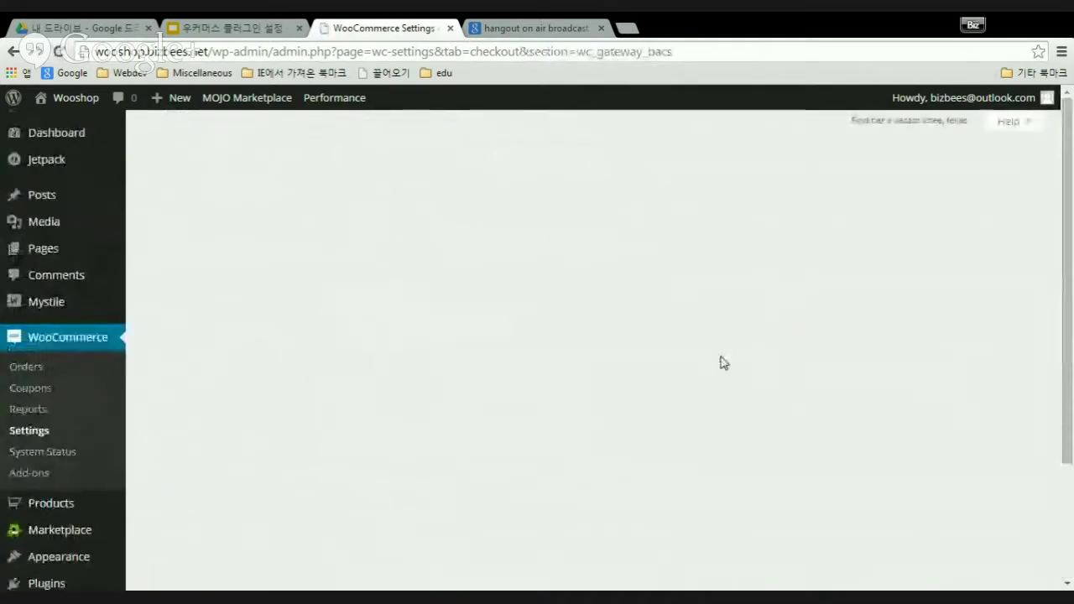
# - Review the bank transfer description, then click into the account name field under Account Details
pyautogui.scroll(-2, 643, 416)
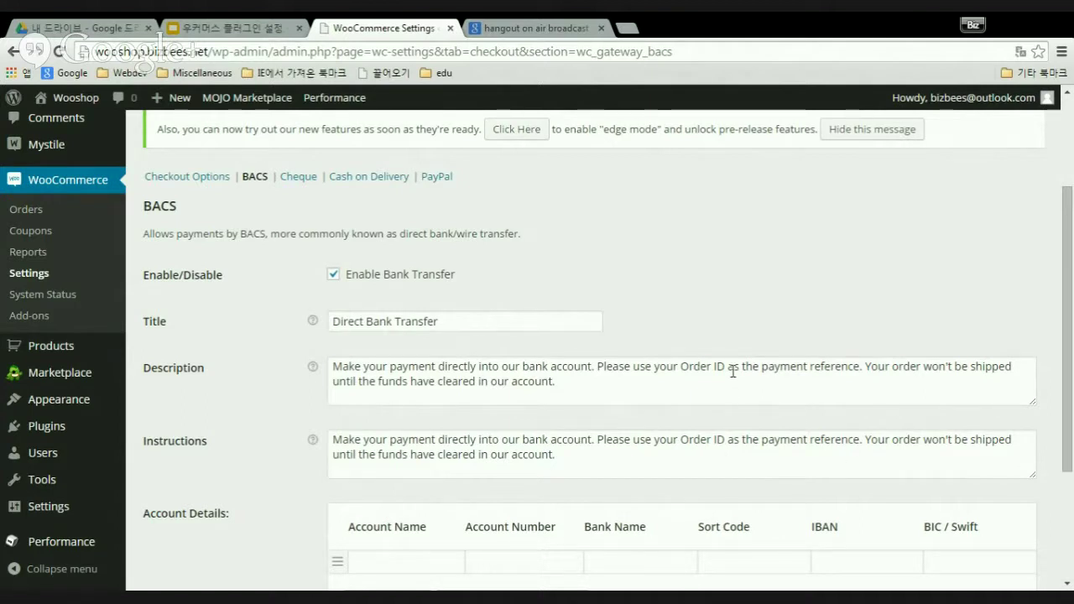
pyautogui.scroll(-2, 477, 311)
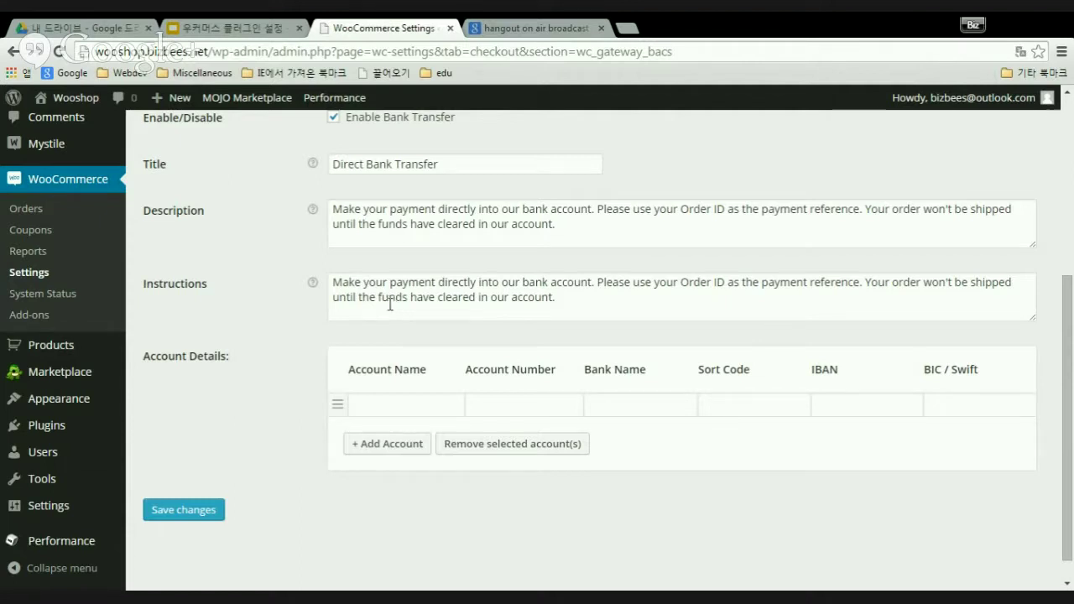
pyautogui.moveTo(332, 209); pyautogui.dragTo(588, 232)
pyautogui.click(553, 228)
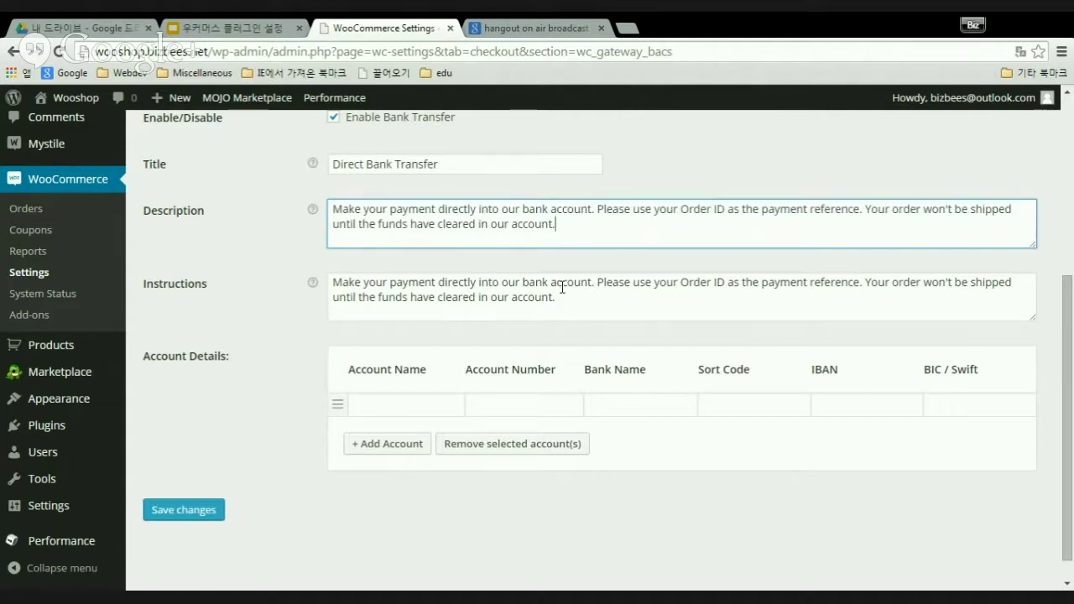
pyautogui.scroll(-1, 563, 288)
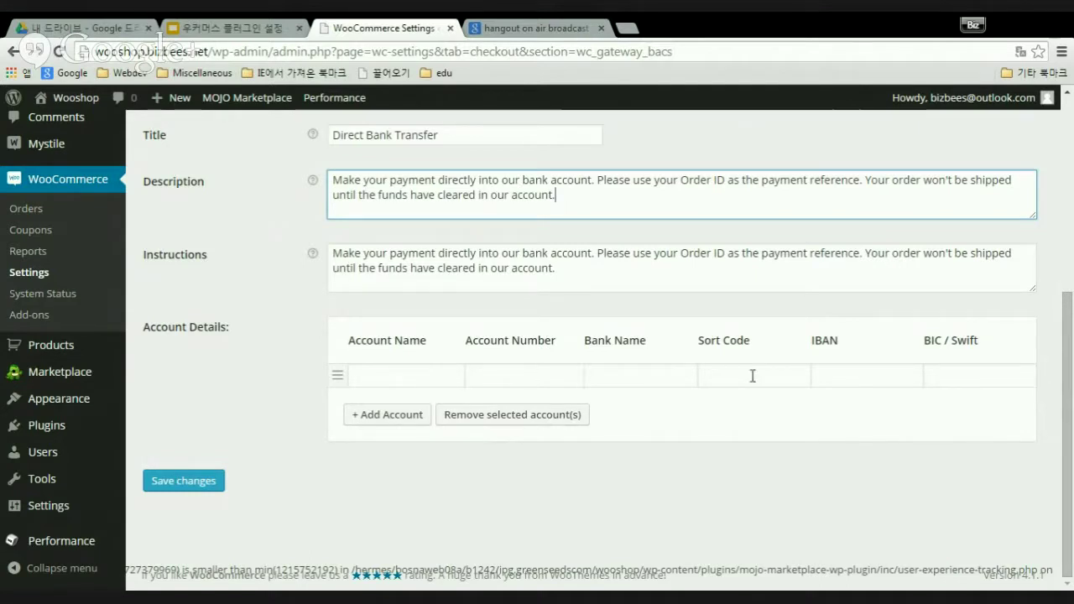
pyautogui.click(395, 378)
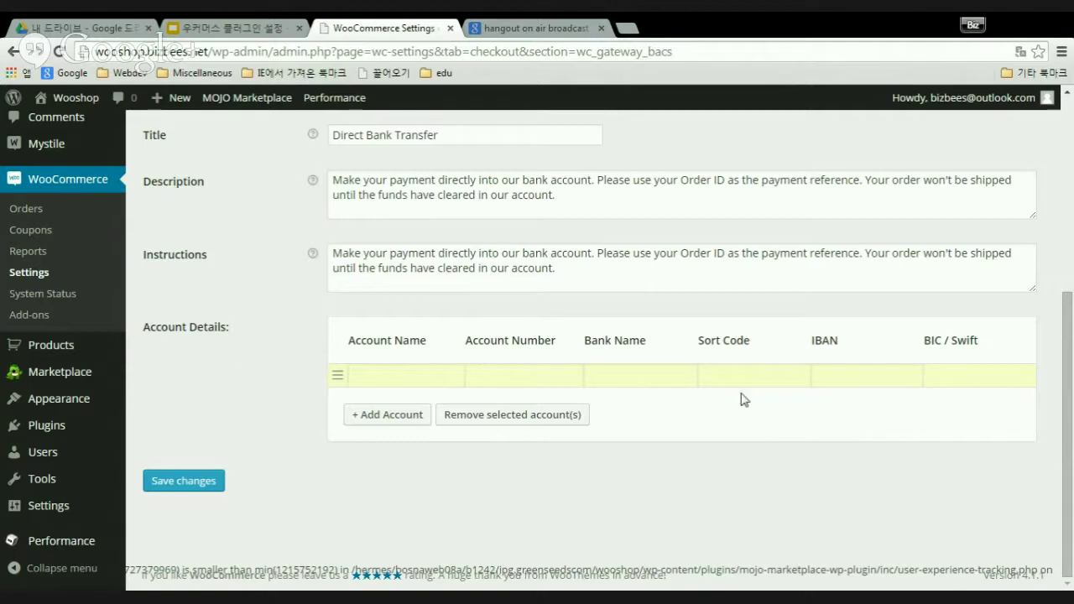
pyautogui.scroll(4, 742, 398)
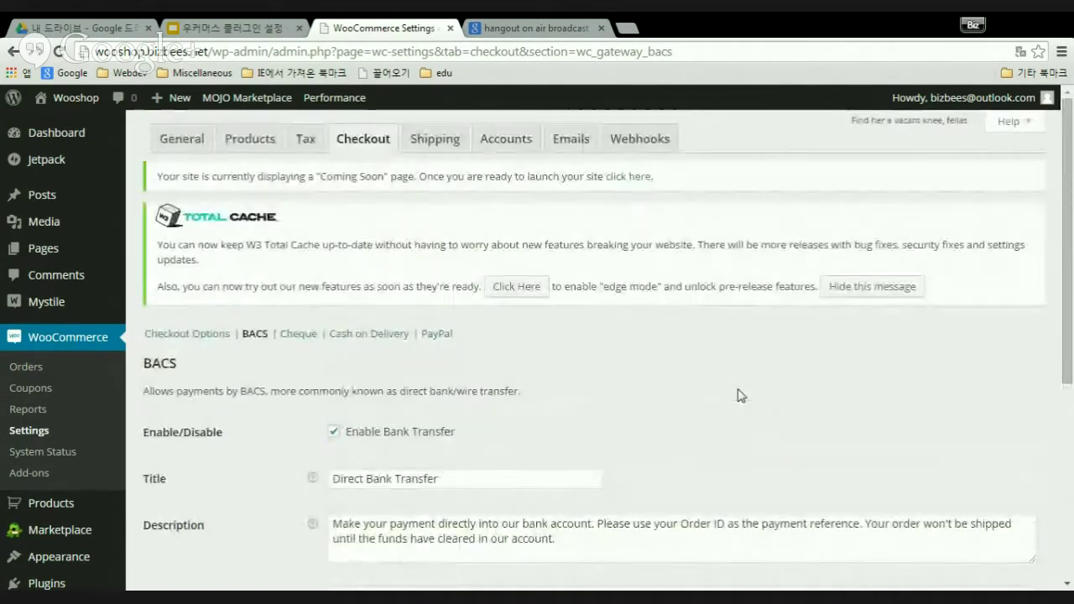
pyautogui.scroll(-4, 738, 395)
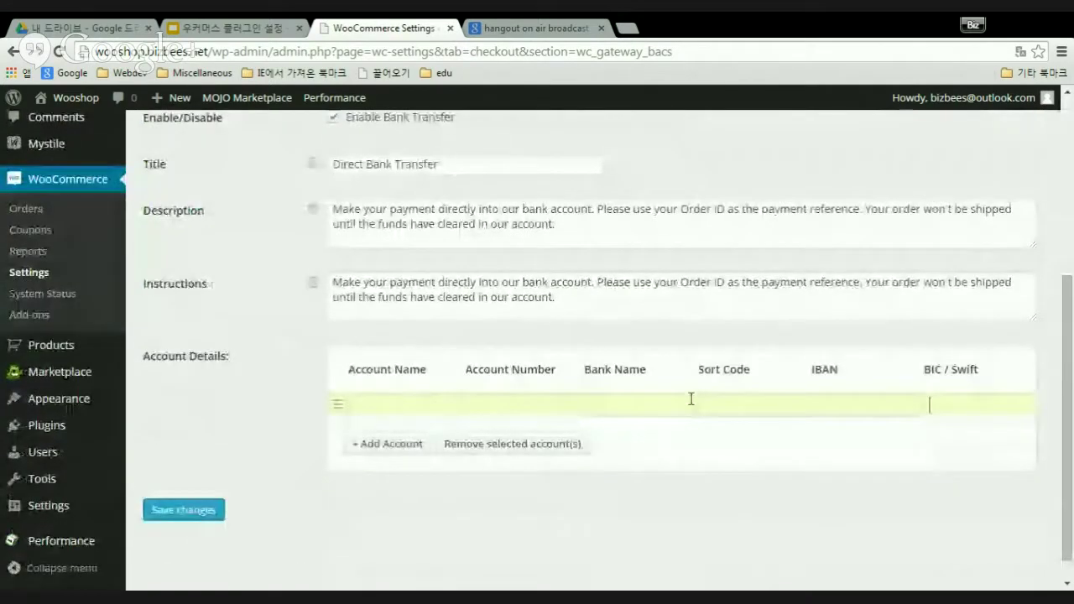
pyautogui.click(573, 404)
pyautogui.click(625, 404)
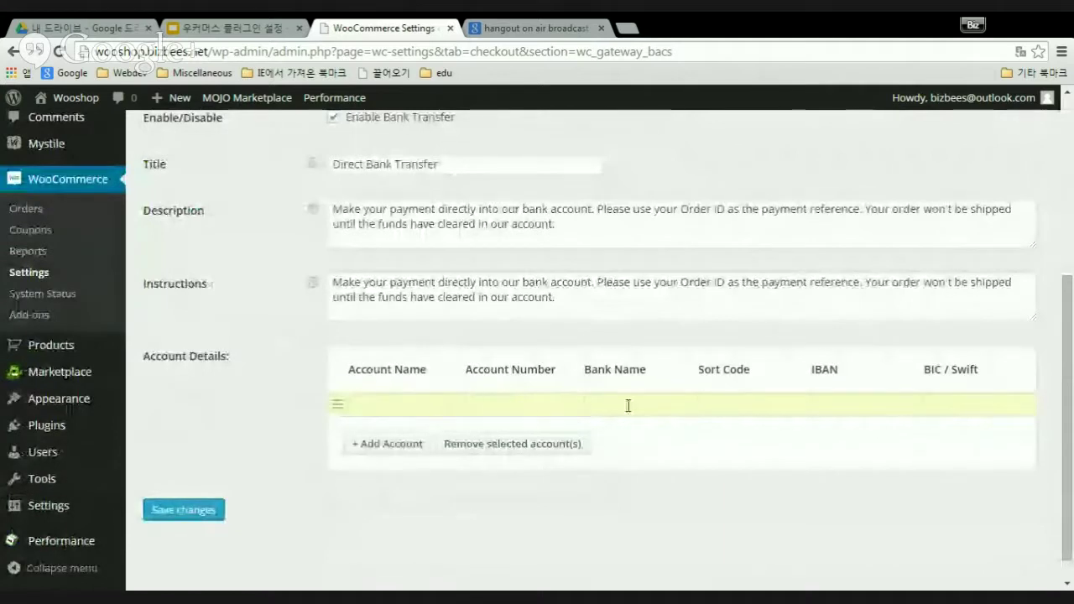
pyautogui.click(764, 407)
pyautogui.click(839, 408)
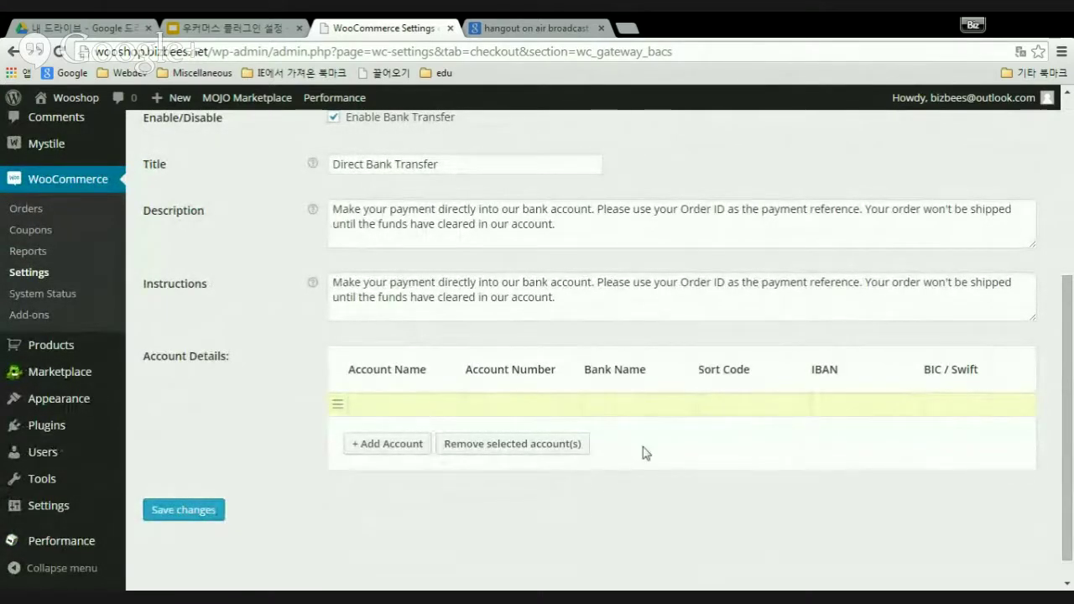
pyautogui.click(703, 404)
pyautogui.scroll(3, 709, 426)
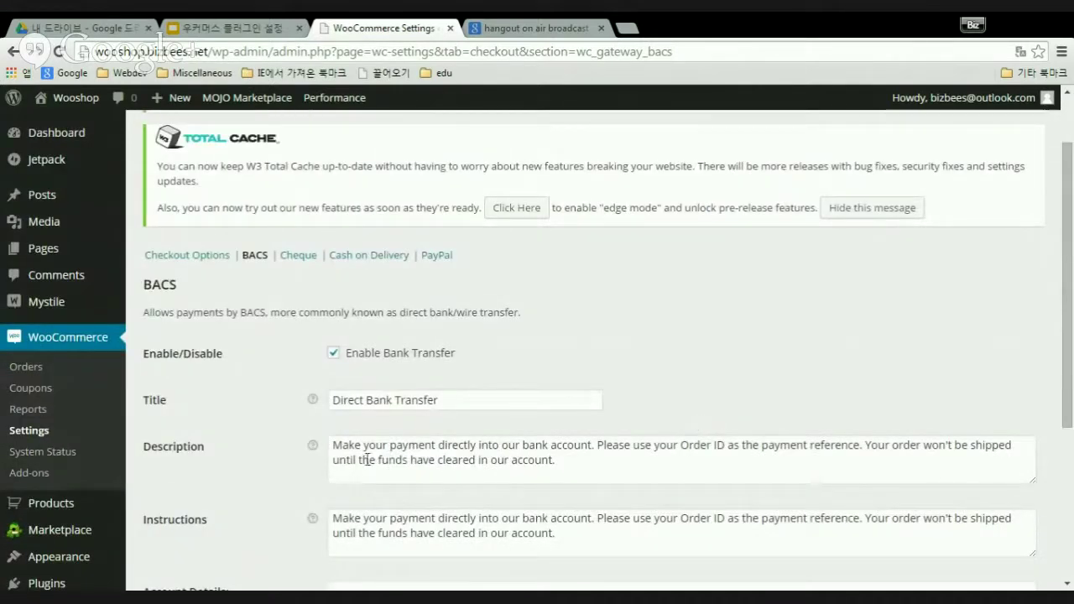
# - Open the Cheque gateway settings and uncheck Enable Cheque Payment
pyautogui.click(298, 256)
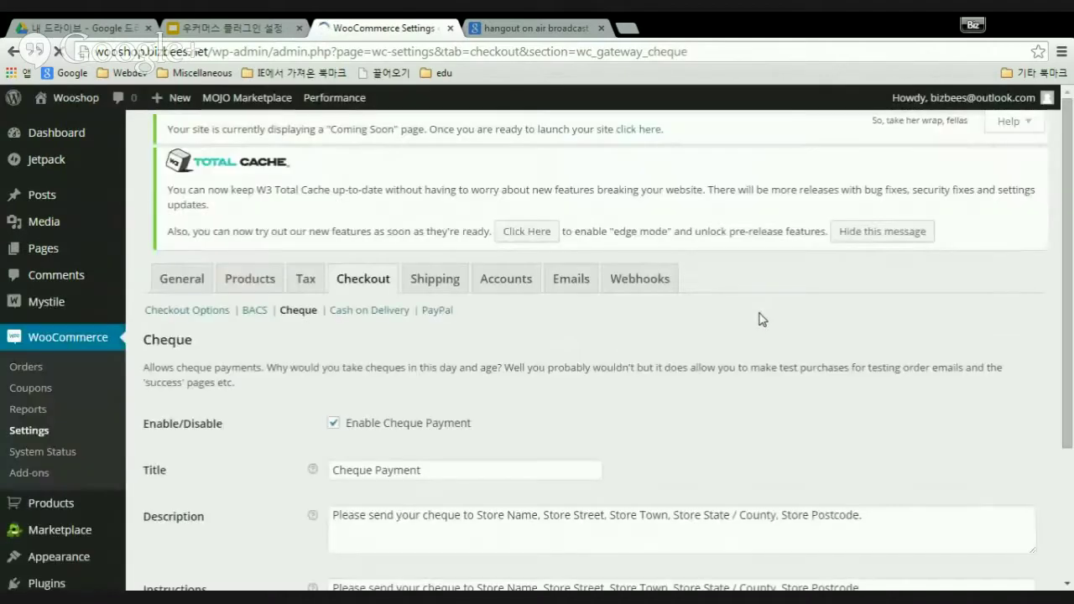
pyautogui.scroll(-3, 683, 379)
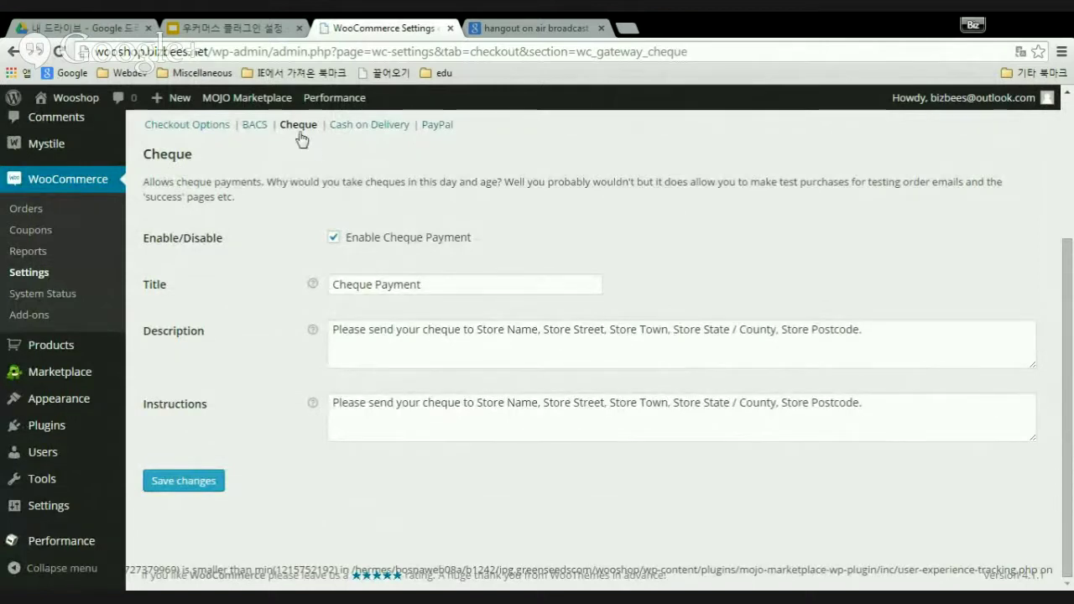
pyautogui.click(334, 240)
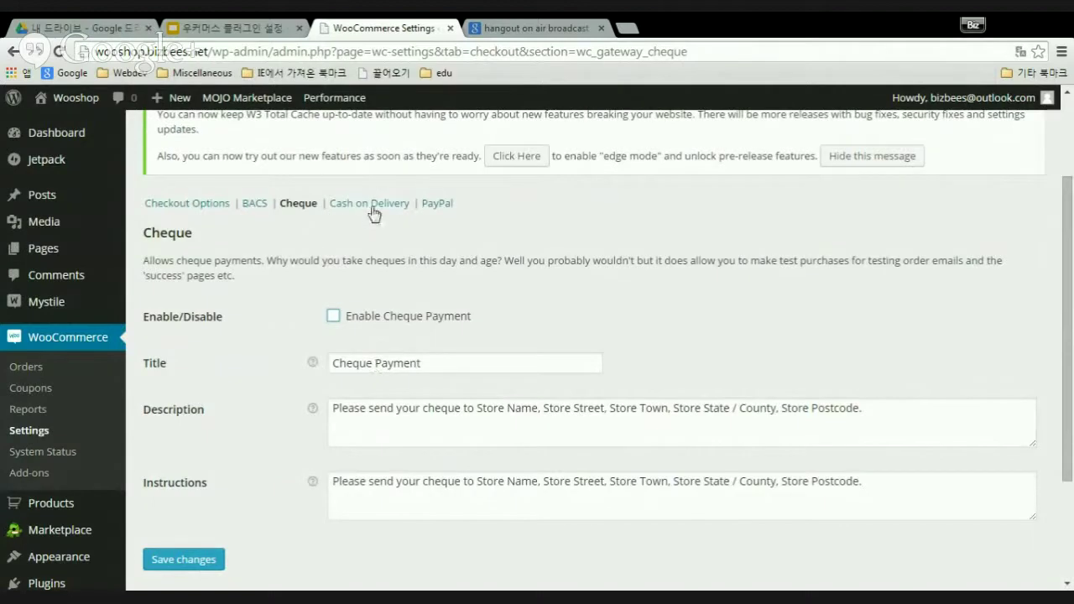
# - Look over the Cash on Delivery settings, then switch to the PayPal gateway settings
pyautogui.click(374, 212)
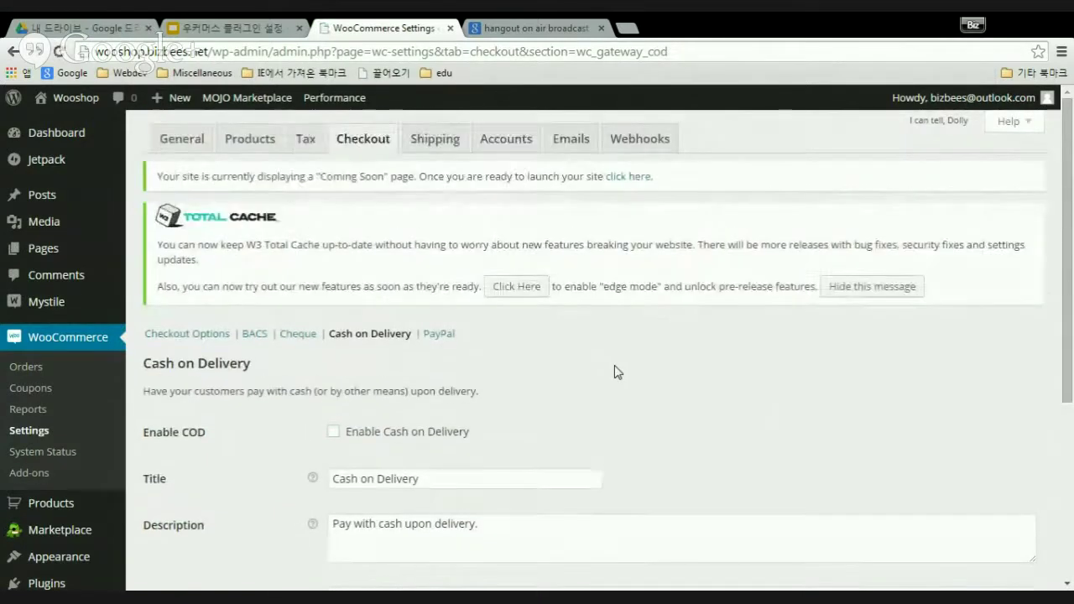
pyautogui.scroll(-3, 611, 369)
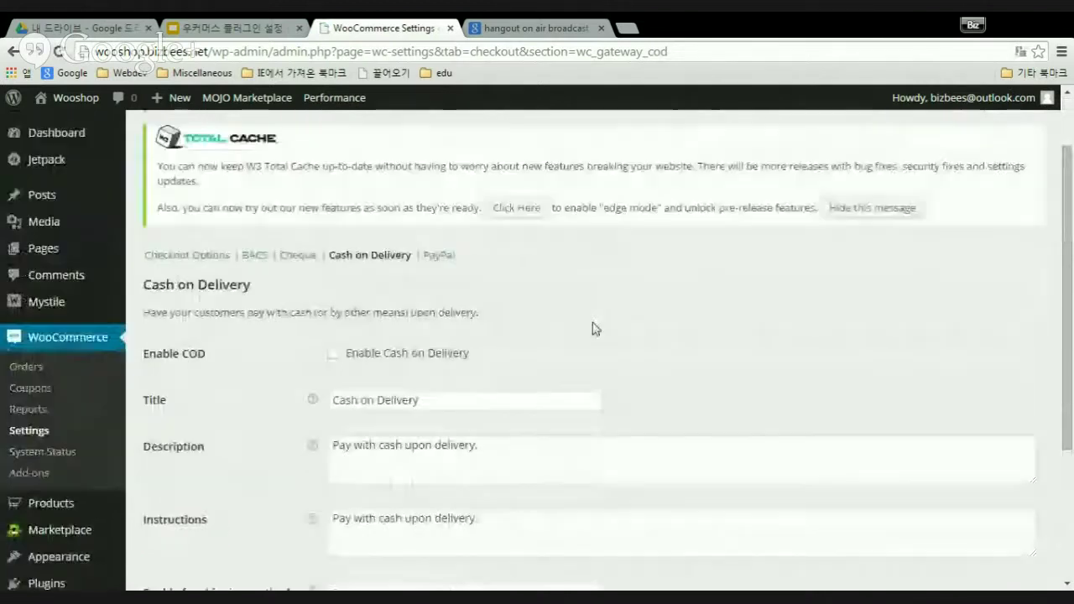
pyautogui.scroll(2, 593, 326)
pyautogui.click(439, 255)
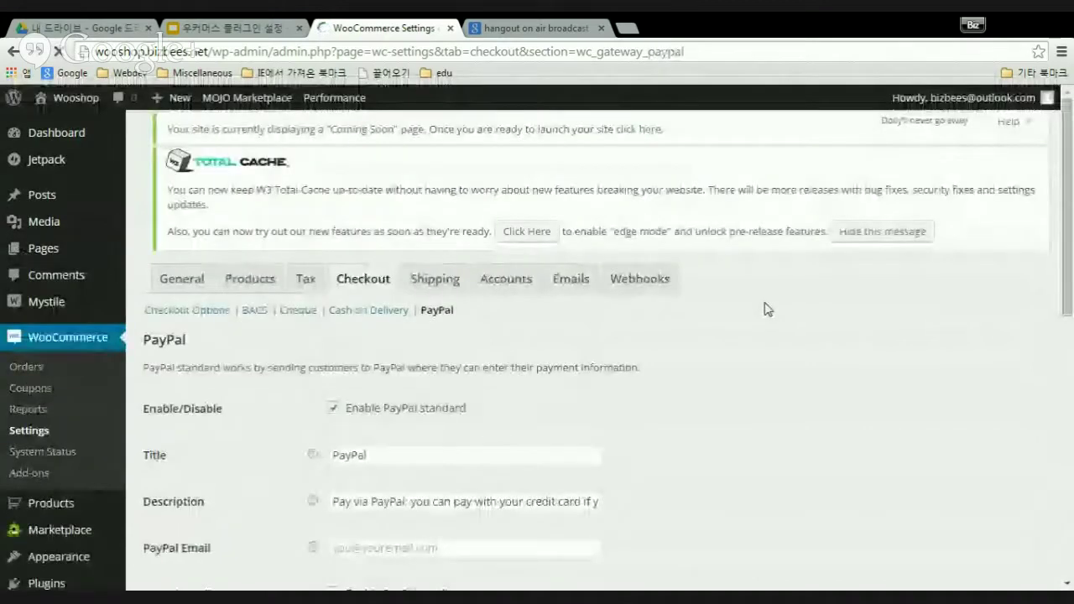
# - Check the Title and Description help and select the start of the PayPal description text
pyautogui.scroll(-2, 789, 373)
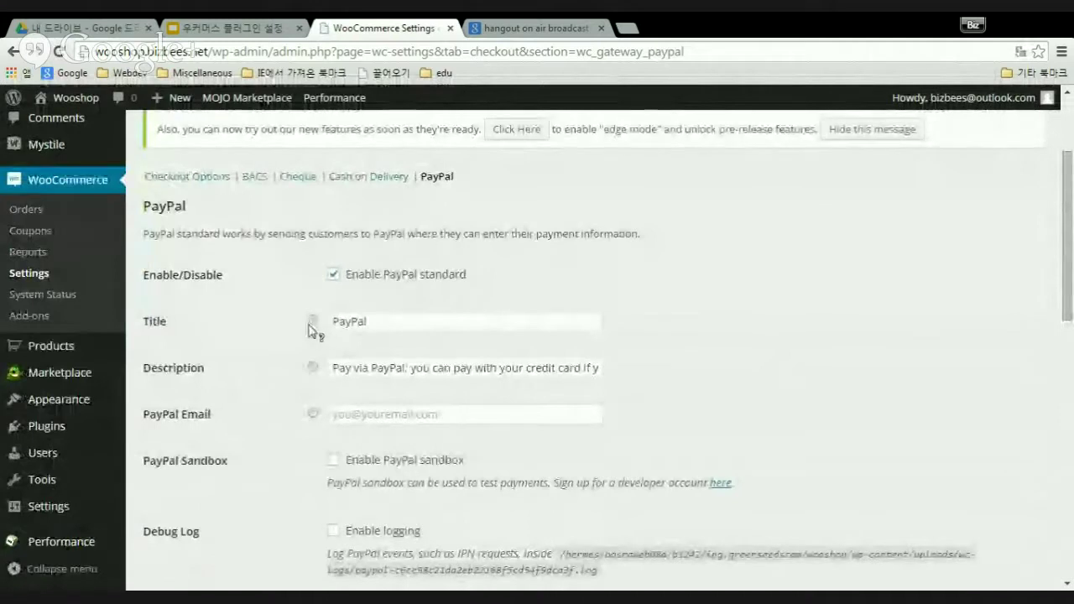
pyautogui.moveTo(315, 324)
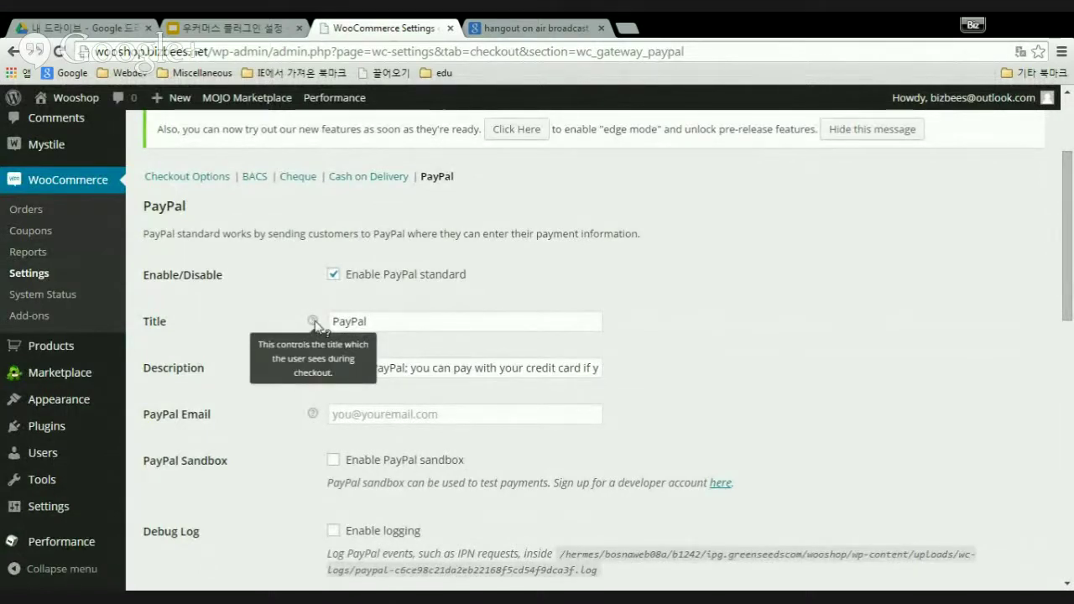
pyautogui.moveTo(314, 369)
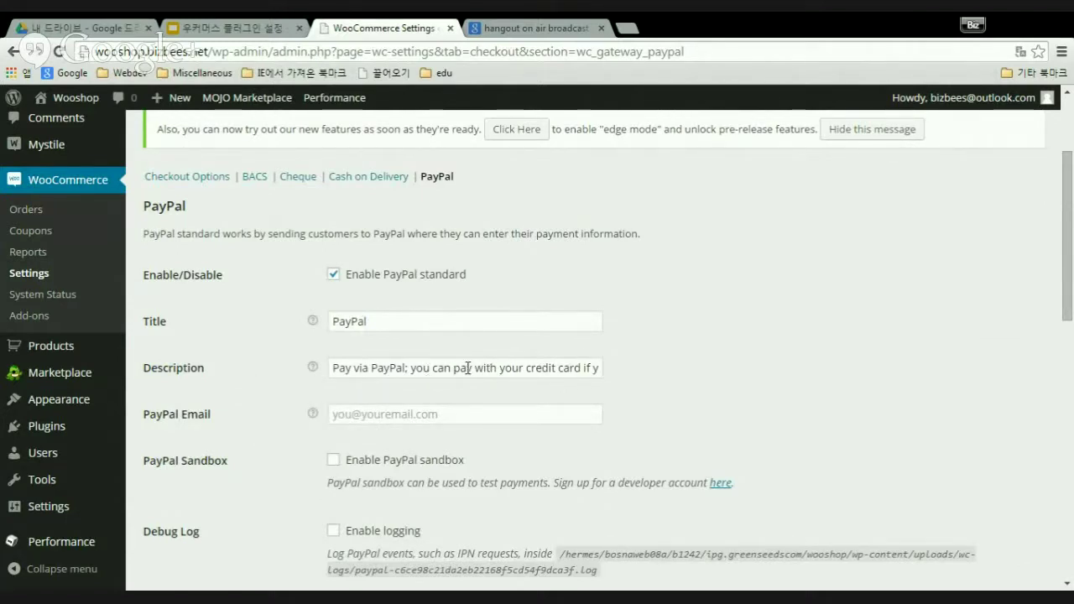
pyautogui.moveTo(333, 368); pyautogui.dragTo(634, 371)
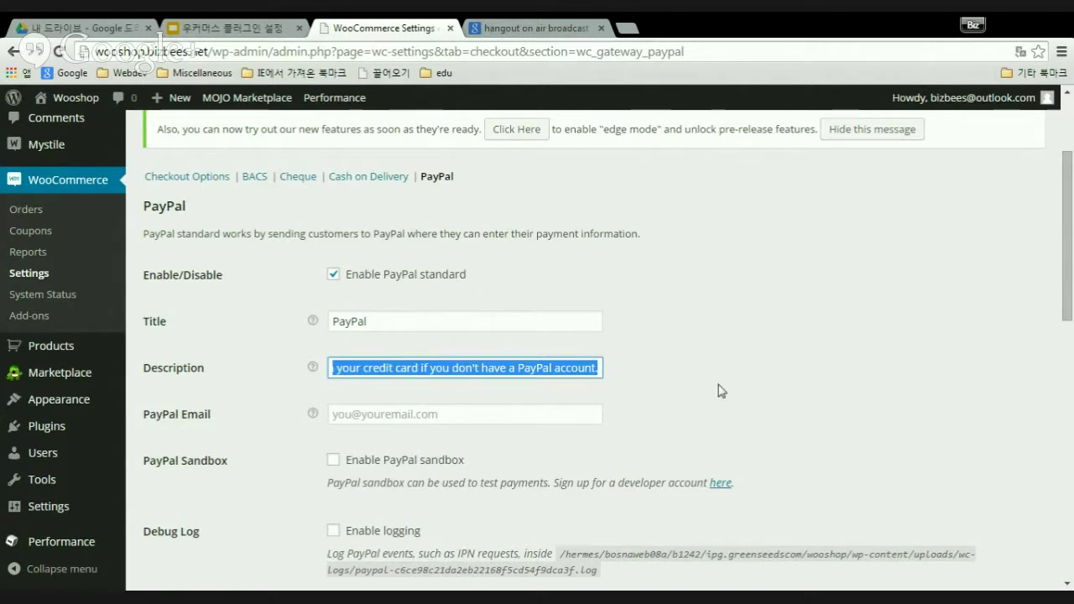
pyautogui.click(620, 374)
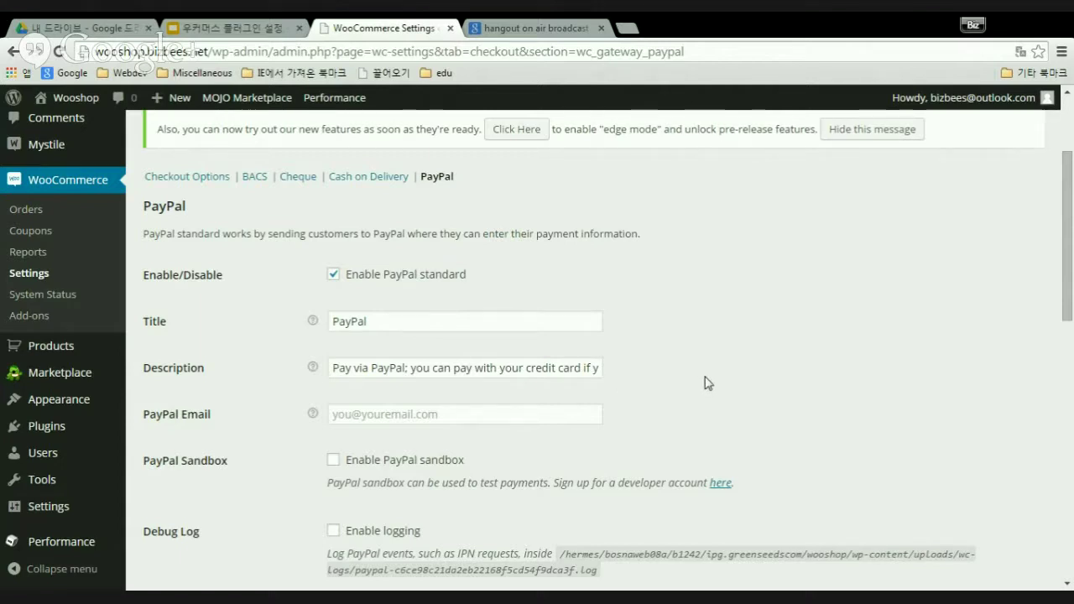
# - Check the empty PayPal Email field and highlight the IPN mention in the Debug Log note
pyautogui.scroll(-2, 702, 379)
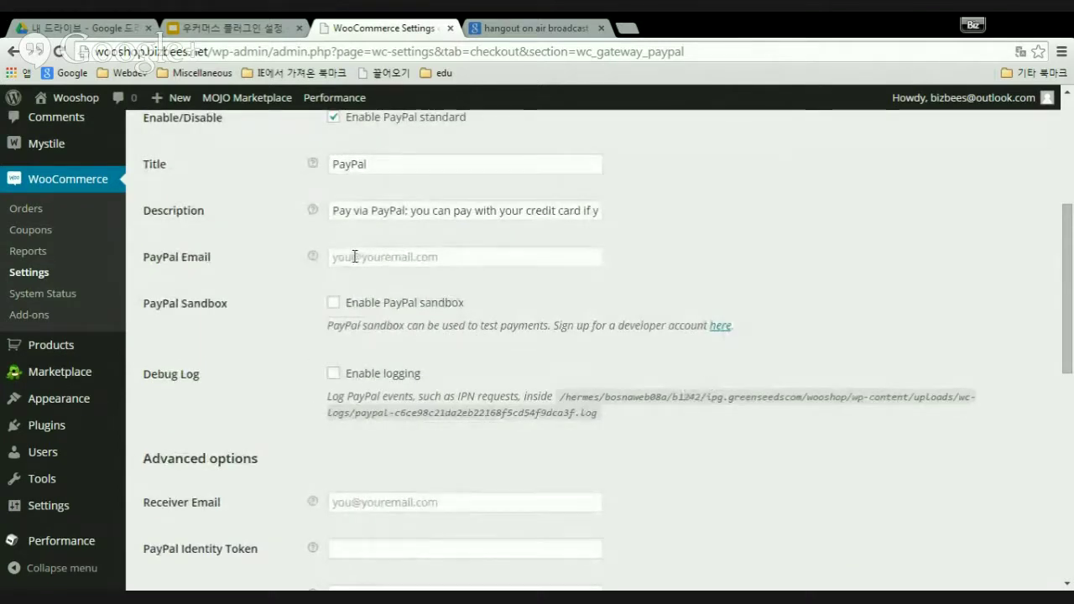
pyautogui.moveTo(314, 258)
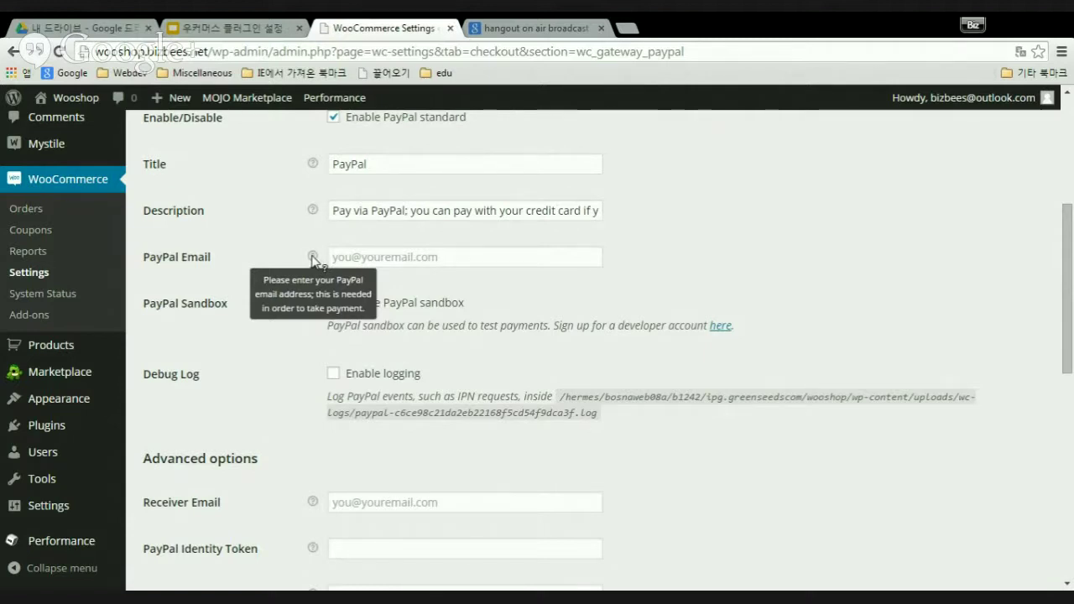
pyautogui.click(342, 256)
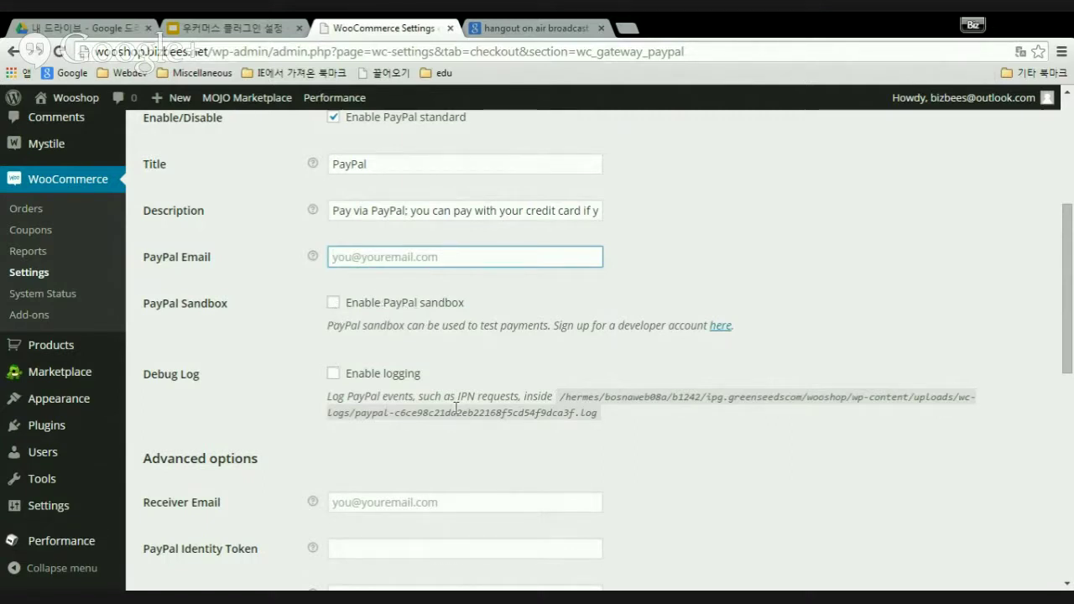
pyautogui.scroll(-1, 491, 376)
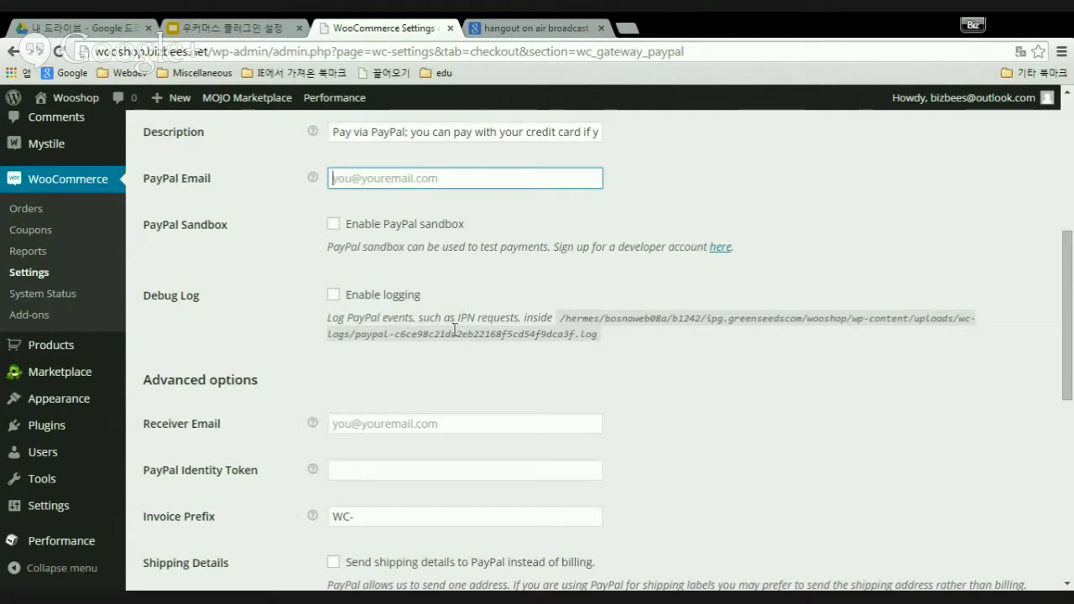
pyautogui.moveTo(456, 319); pyautogui.dragTo(482, 320)
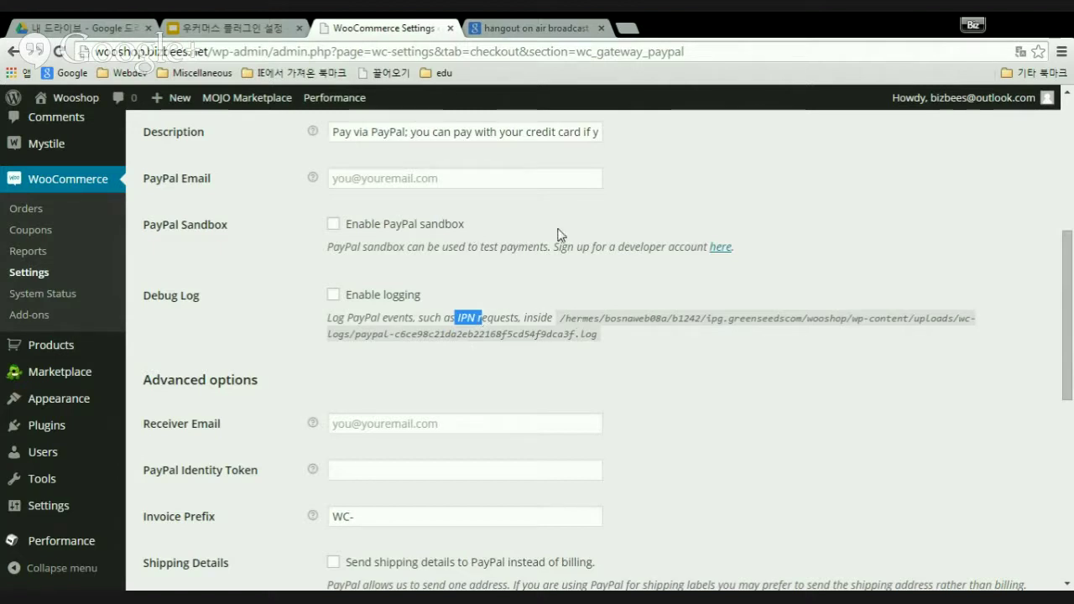
pyautogui.scroll(3, 701, 265)
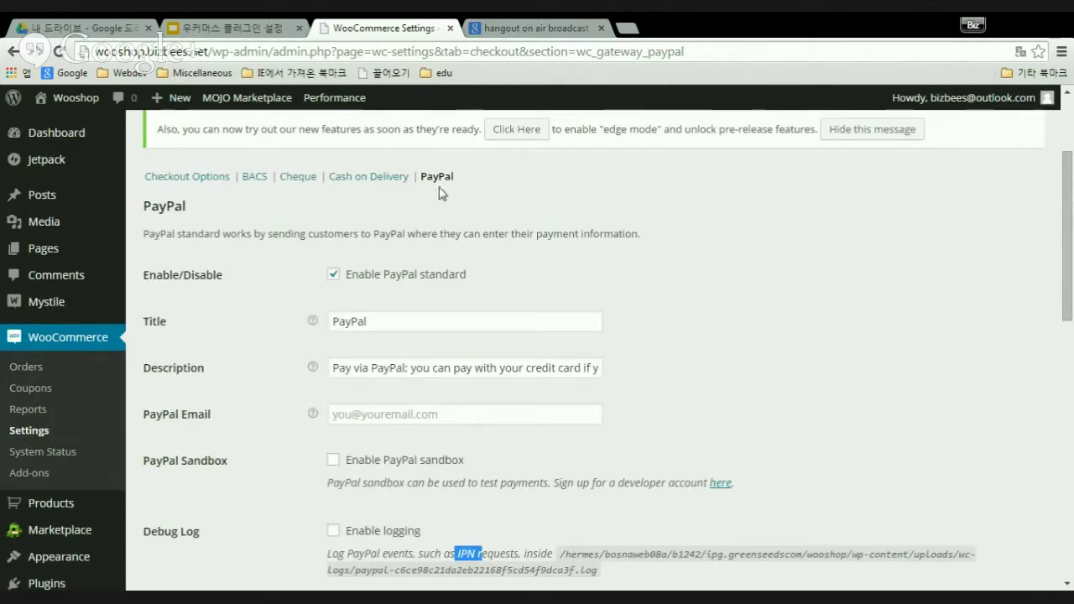
pyautogui.scroll(-3, 588, 323)
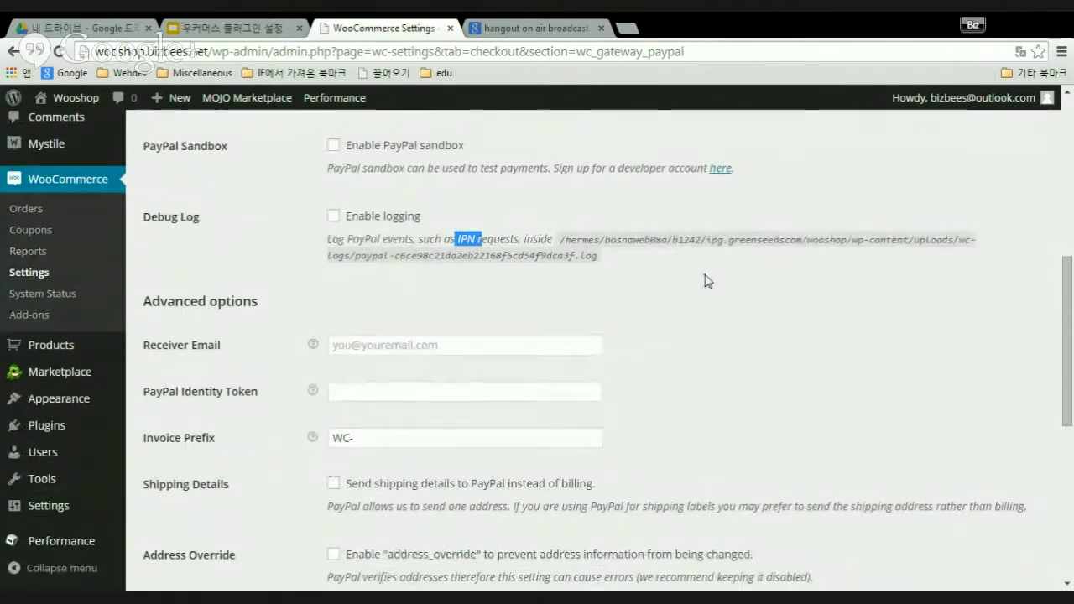
pyautogui.scroll(2, 707, 280)
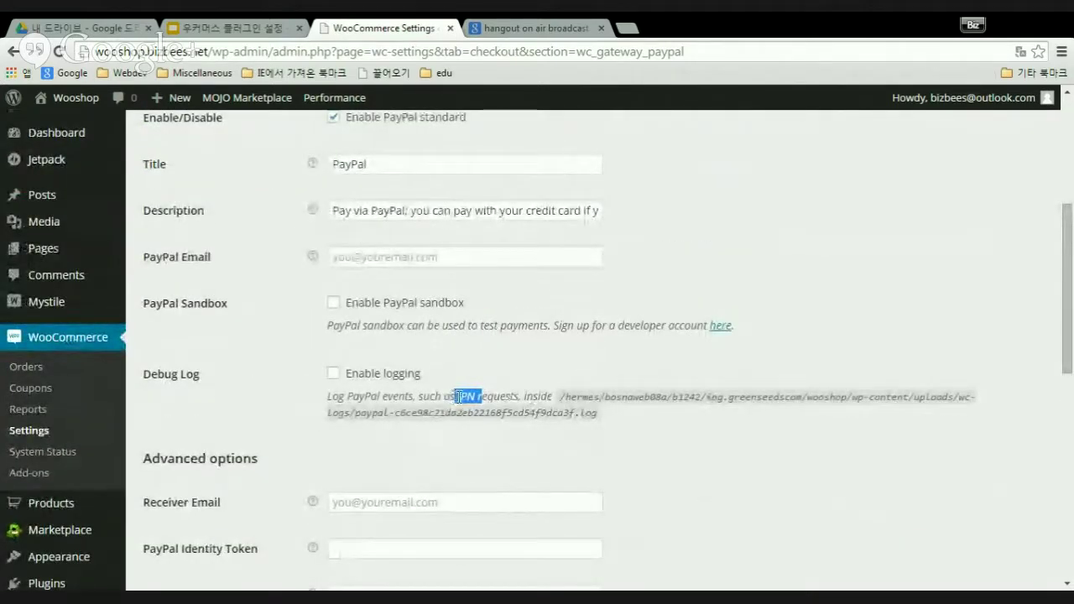
pyautogui.click(488, 395)
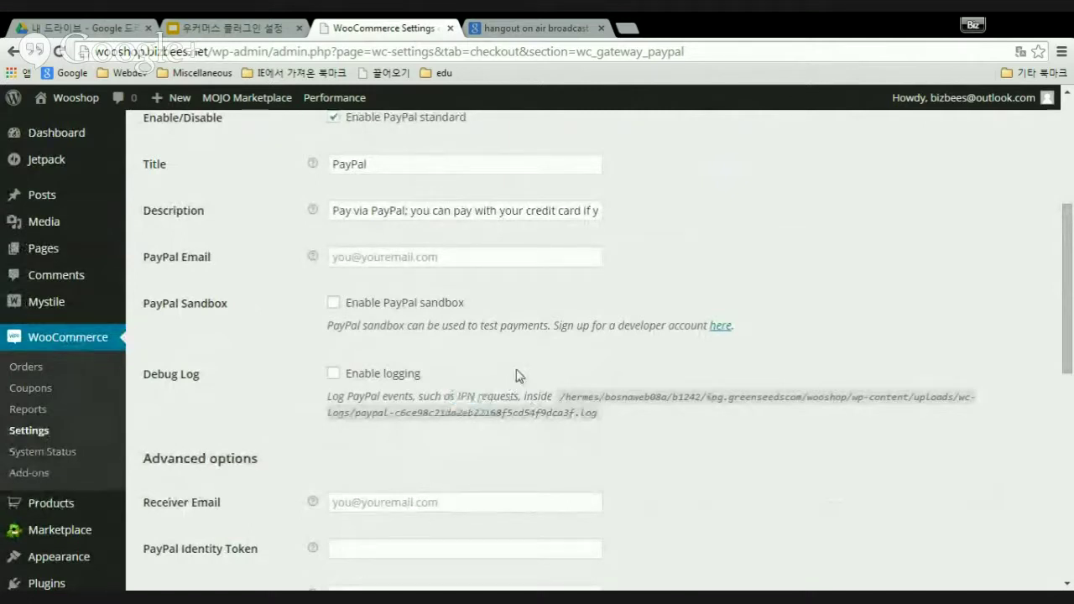
pyautogui.doubleClick(462, 396)
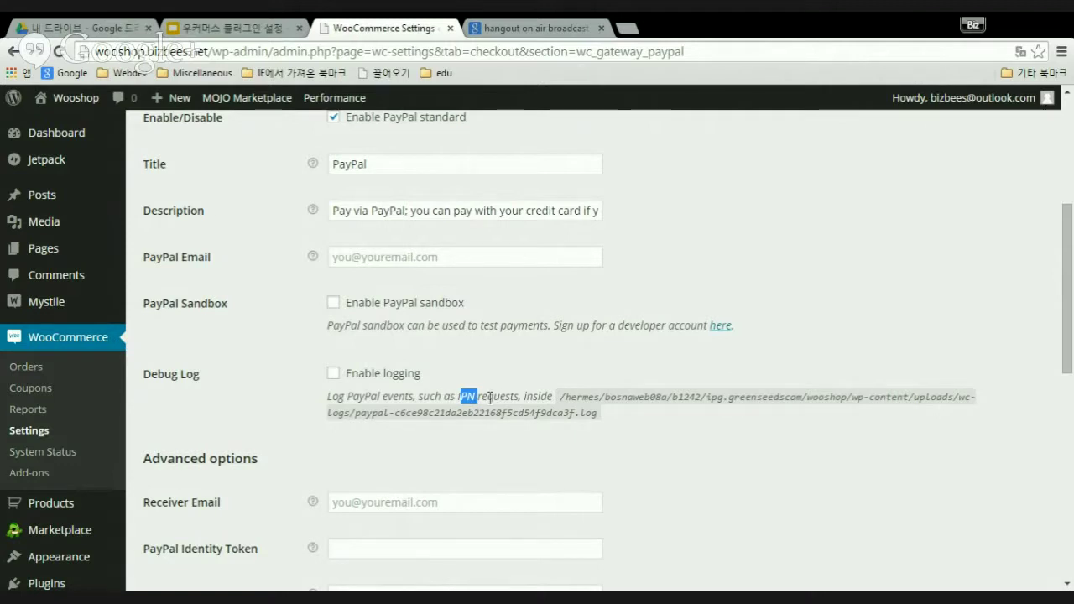
pyautogui.click(489, 398)
pyautogui.doubleClick(463, 395)
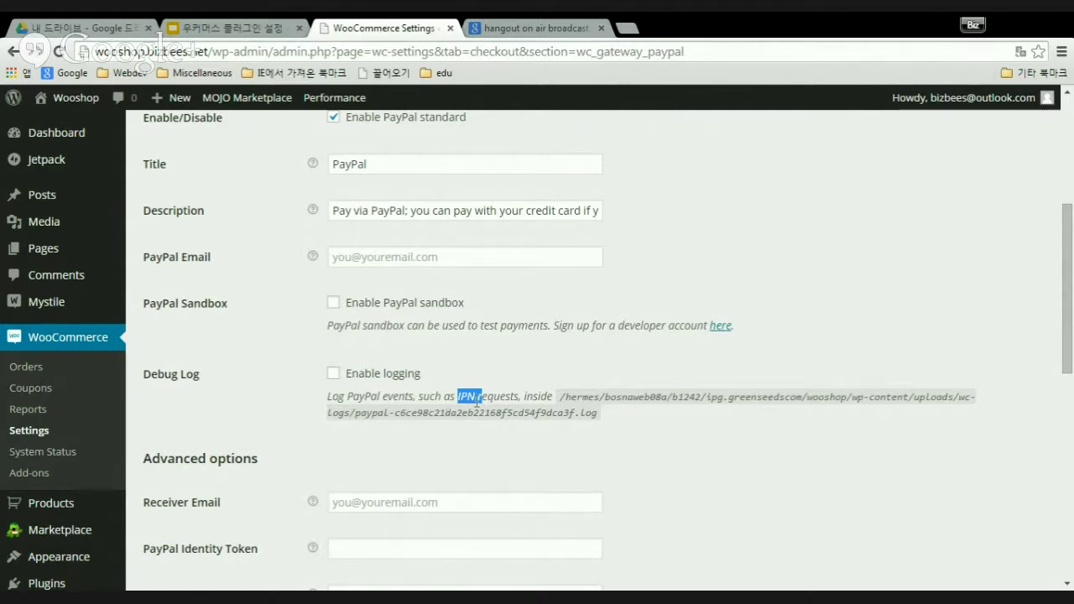
pyautogui.click(476, 400)
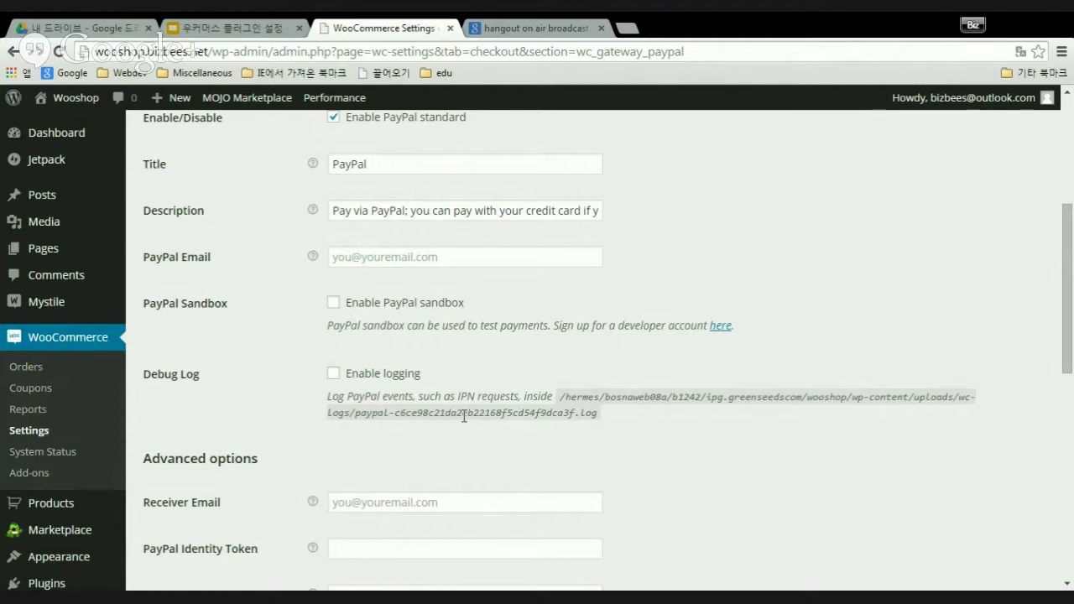
pyautogui.moveTo(455, 396); pyautogui.dragTo(519, 397)
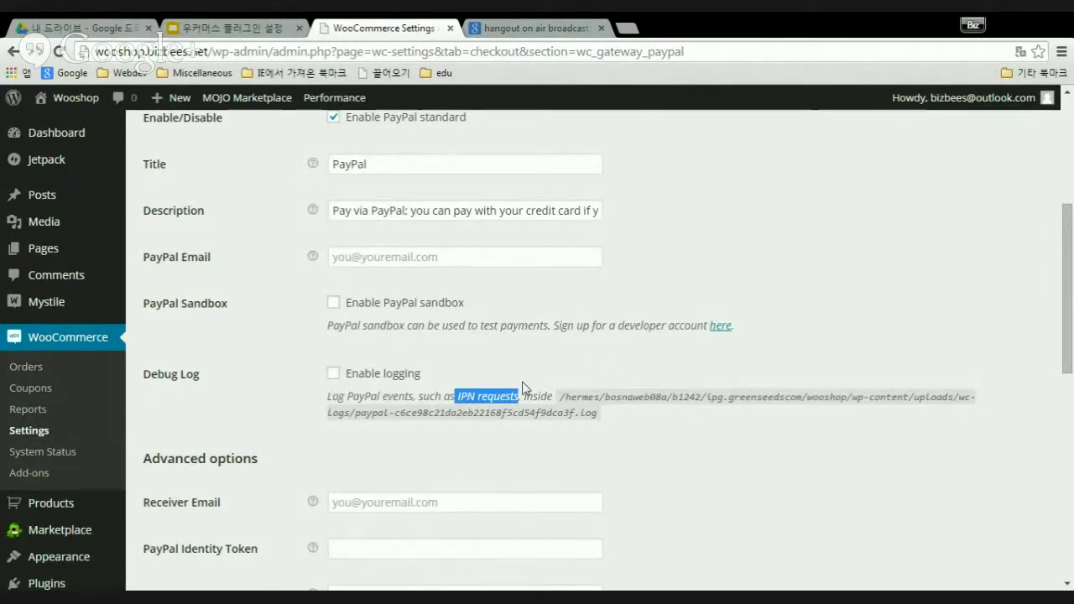
pyautogui.click(643, 419)
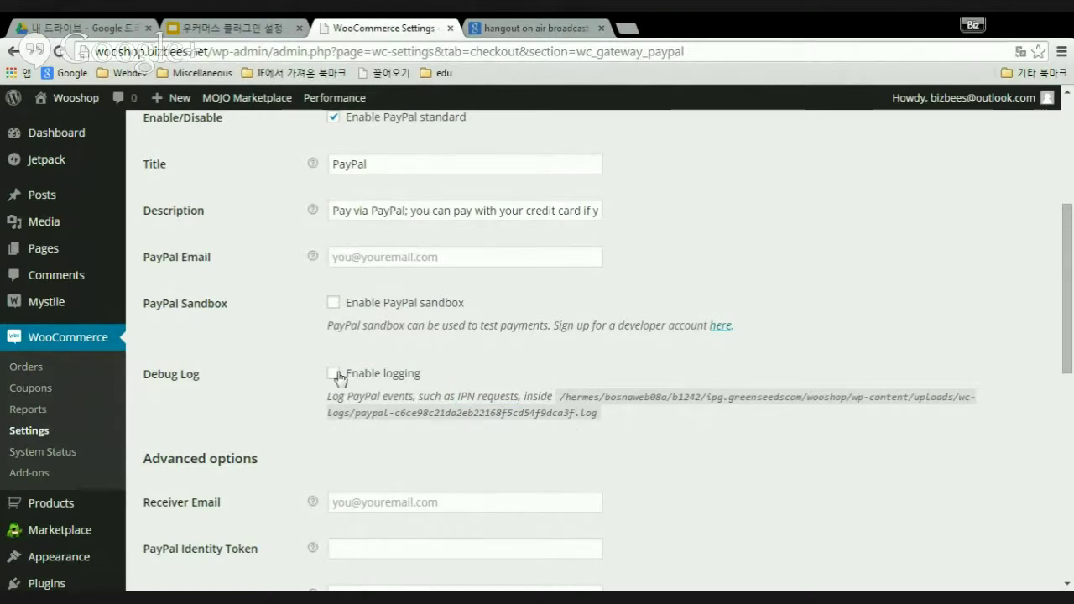
pyautogui.scroll(-1, 540, 370)
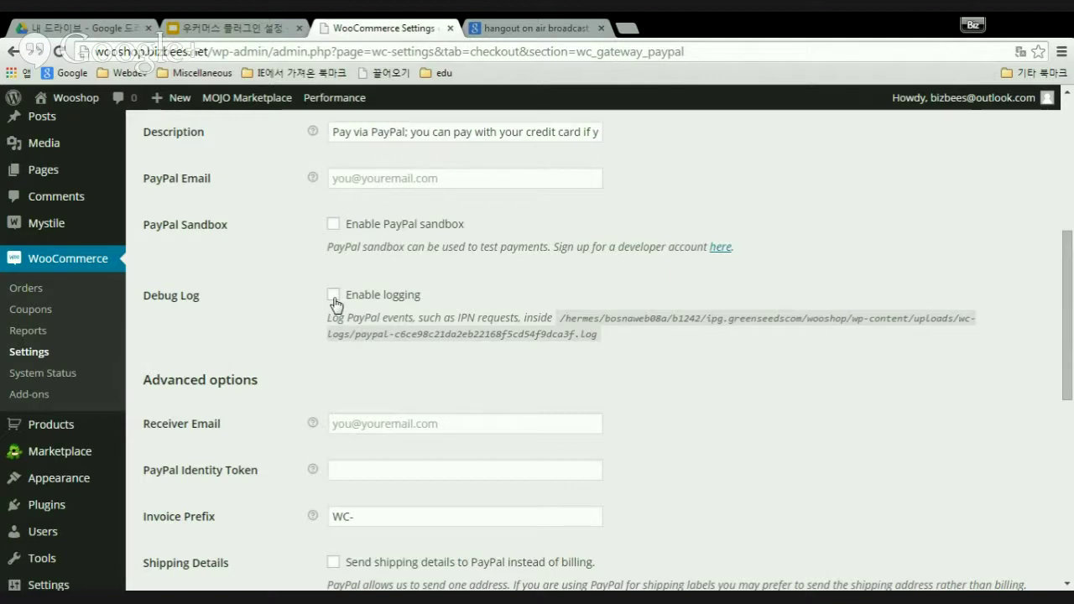
# - Tick Enable logging under Debug Log for the PayPal gateway
pyautogui.click(335, 296)
pyautogui.scroll(3, 660, 378)
pyautogui.scroll(-3, 659, 381)
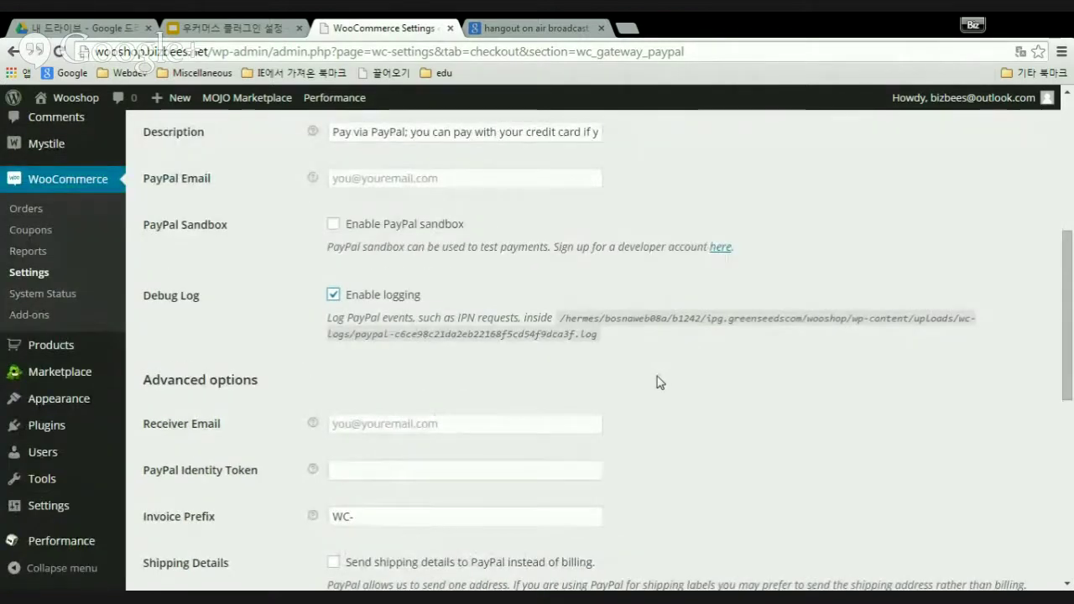
pyautogui.scroll(3, 659, 379)
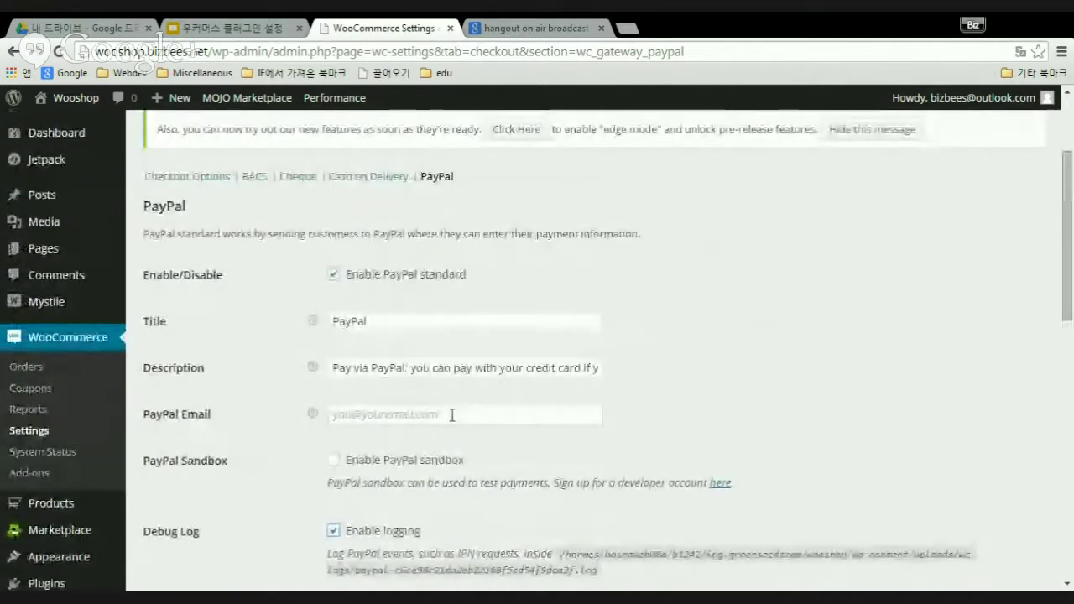
# - Click into the empty PayPal Email field and look through the PayPal settings
pyautogui.click(452, 414)
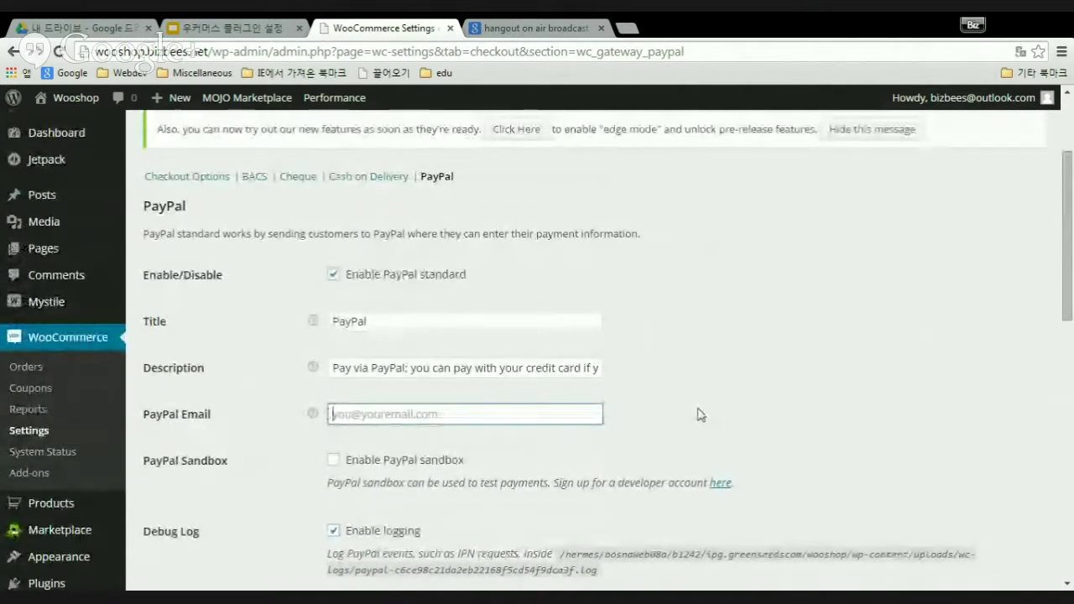
pyautogui.scroll(-2, 701, 414)
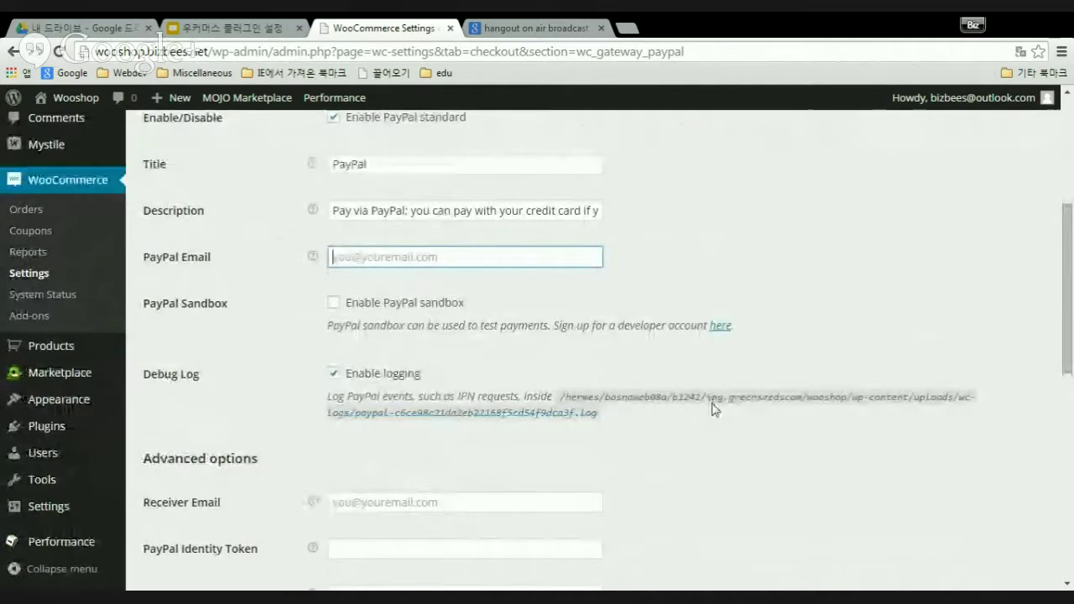
pyautogui.scroll(-2, 712, 410)
pyautogui.scroll(3, 714, 411)
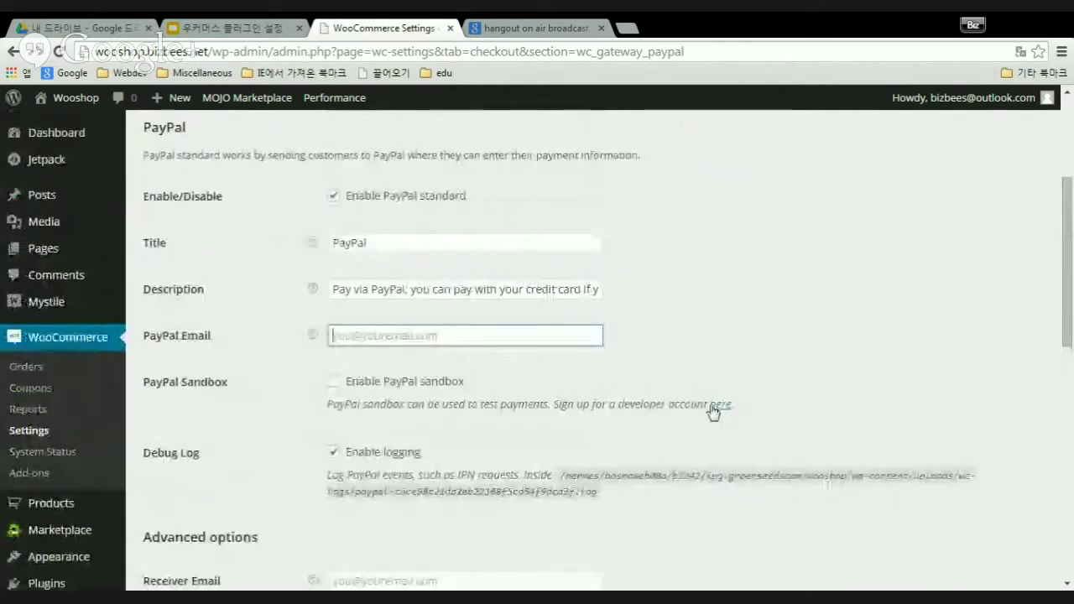
pyautogui.scroll(2, 714, 412)
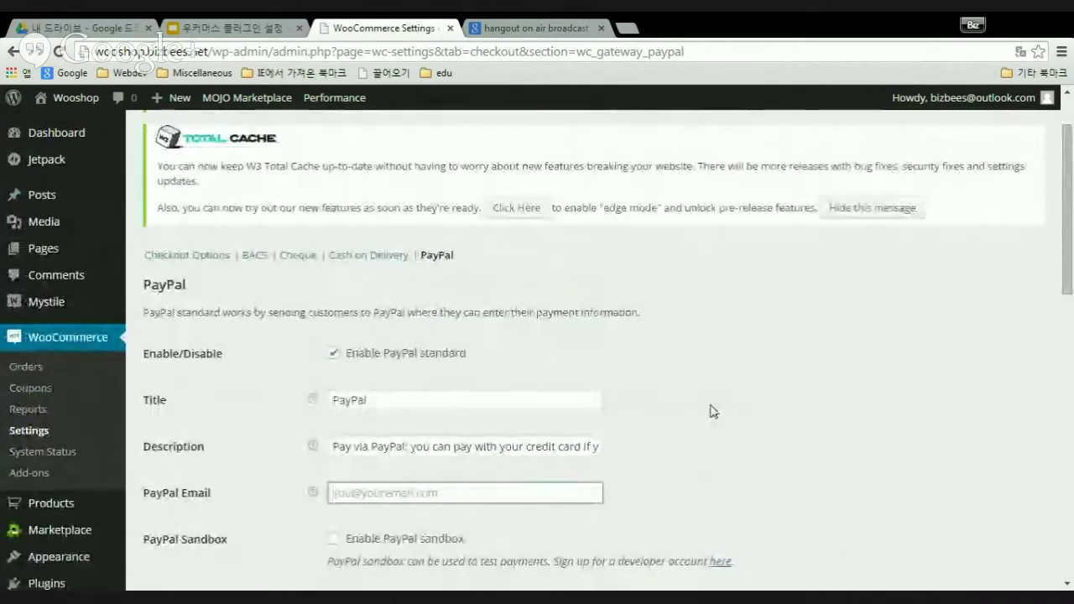
pyautogui.scroll(-4, 711, 411)
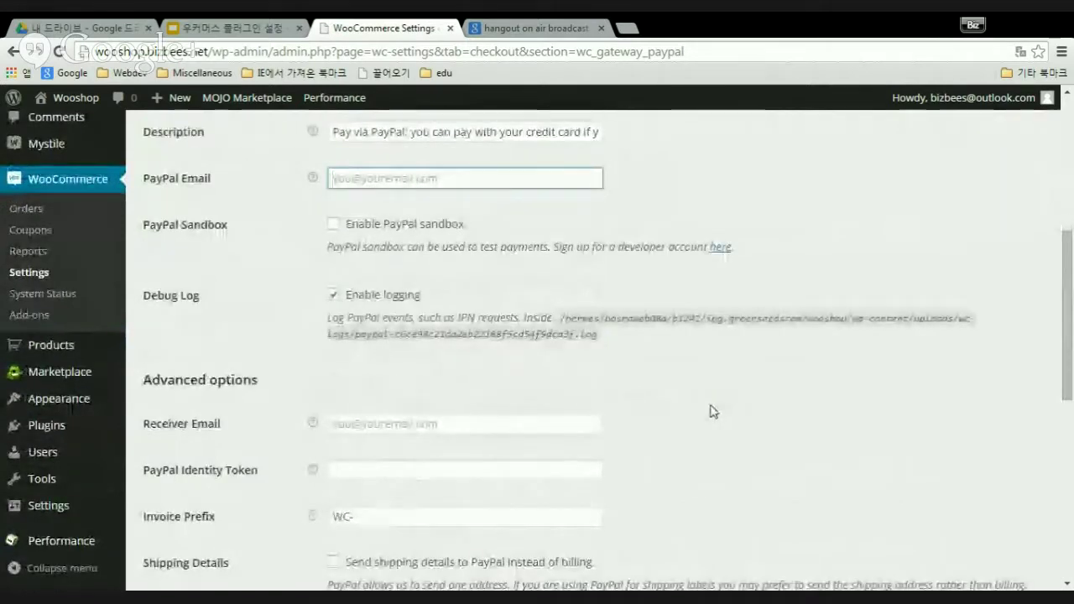
pyautogui.scroll(-2, 712, 412)
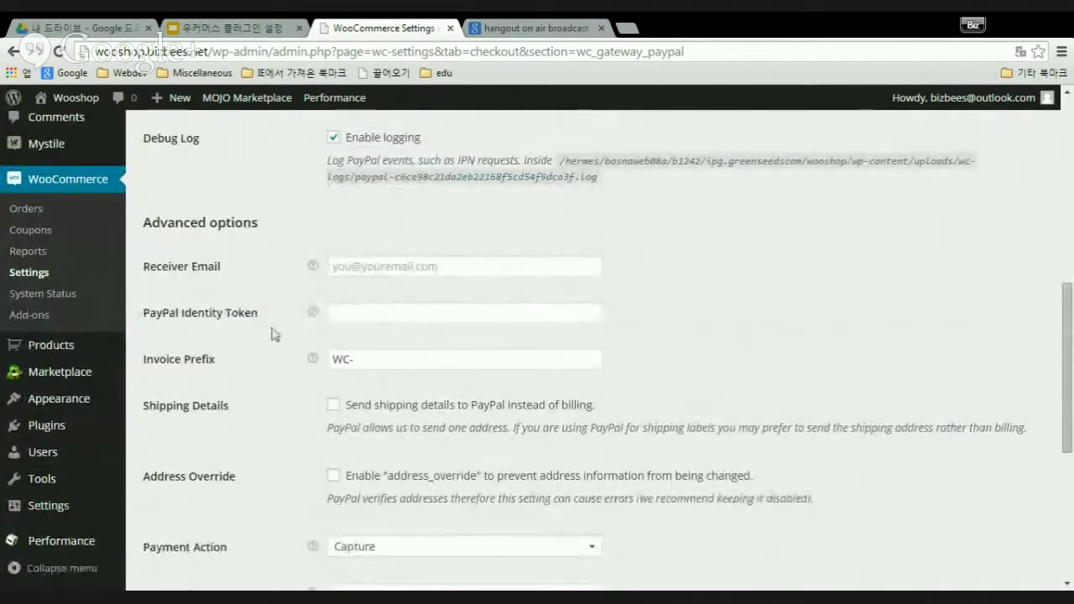
# - Read the Receiver Email and PayPal Identity Token help under Advanced options, clicking into both email fields
pyautogui.moveTo(313, 266)
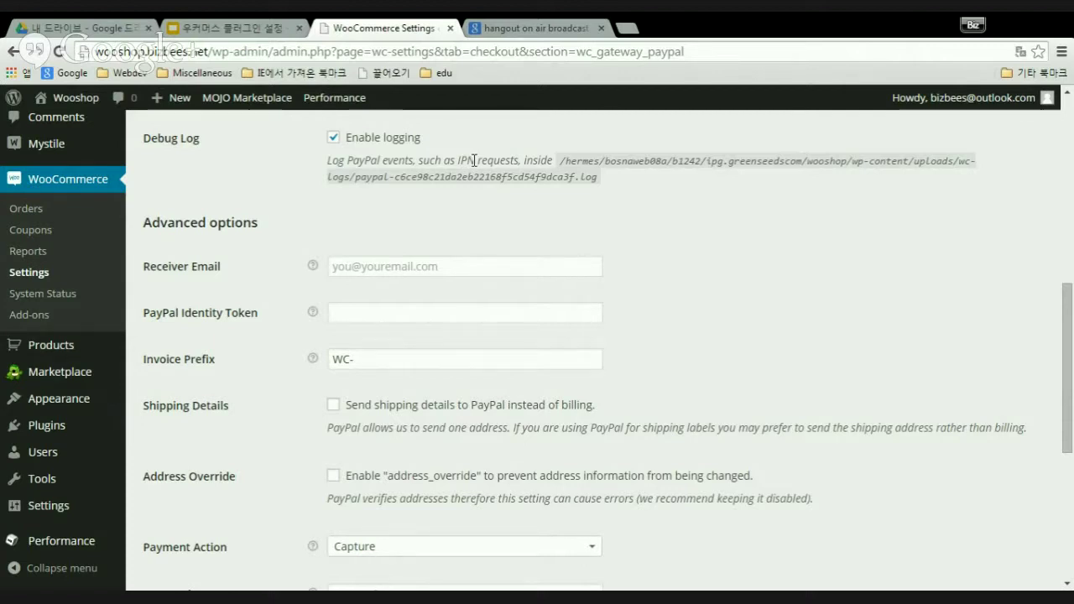
pyautogui.scroll(2, 474, 159)
pyautogui.click(346, 181)
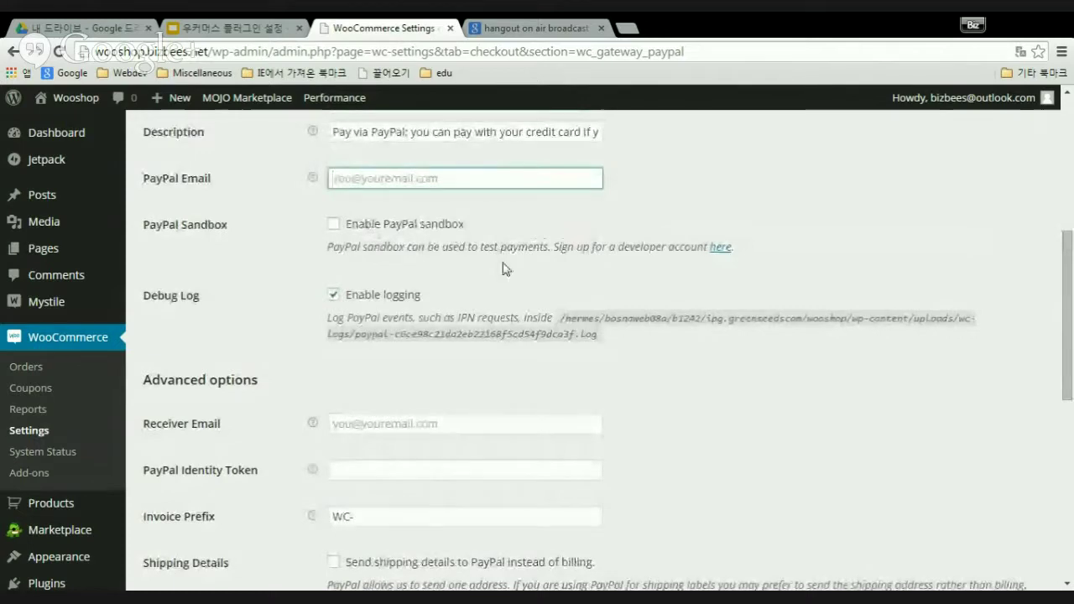
pyautogui.scroll(-1, 503, 269)
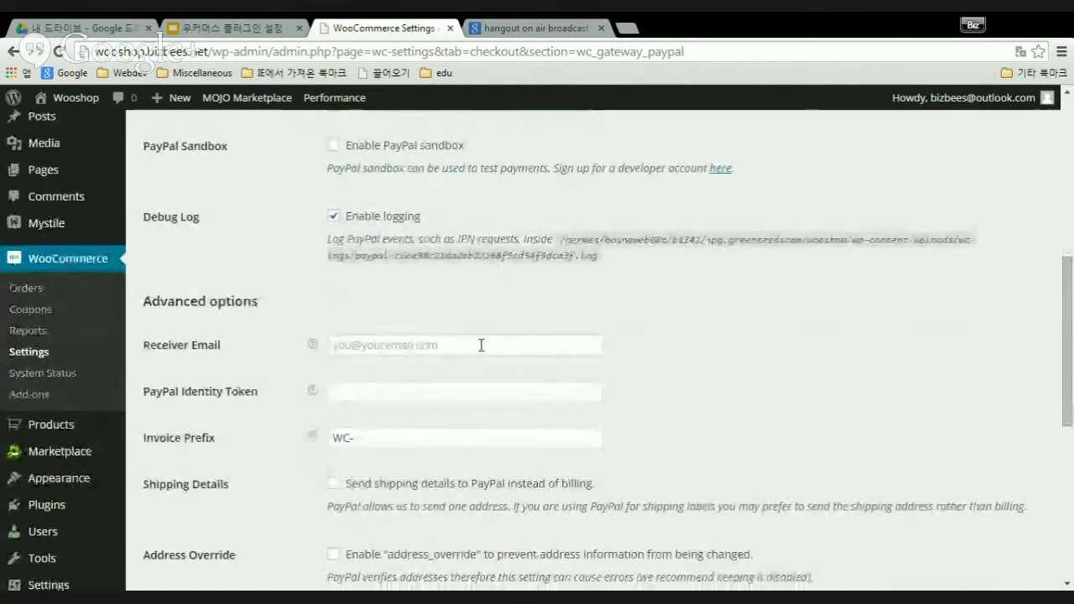
pyautogui.scroll(-1, 481, 347)
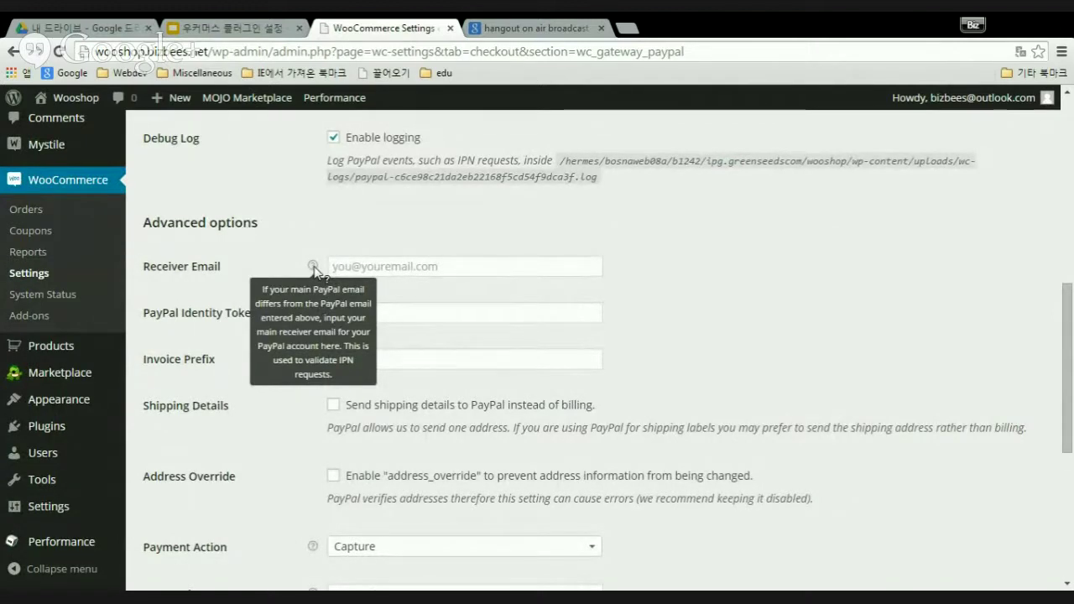
pyautogui.click(470, 267)
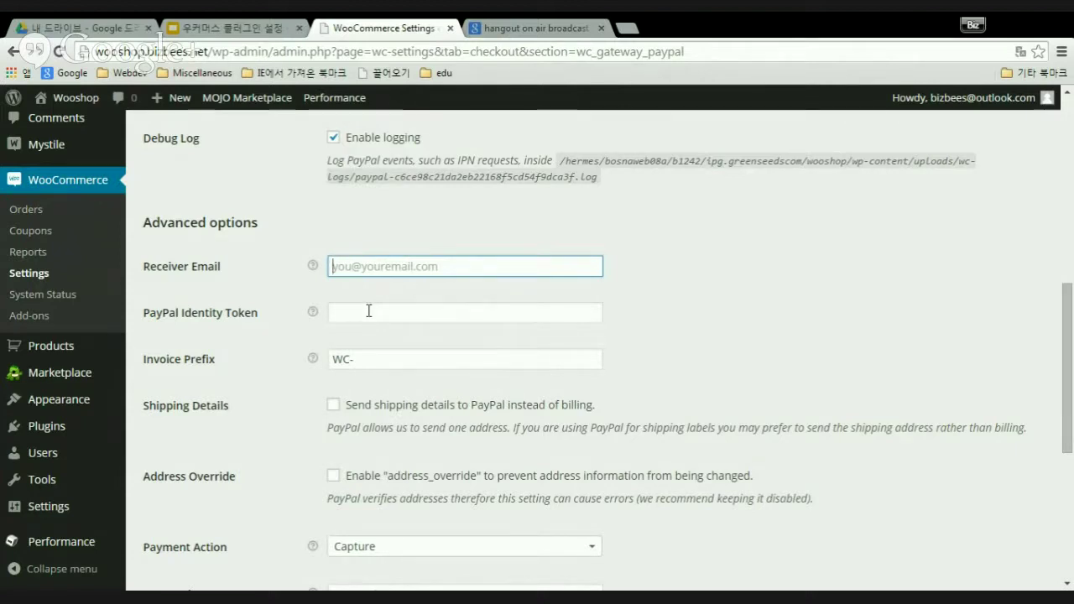
pyautogui.moveTo(315, 314)
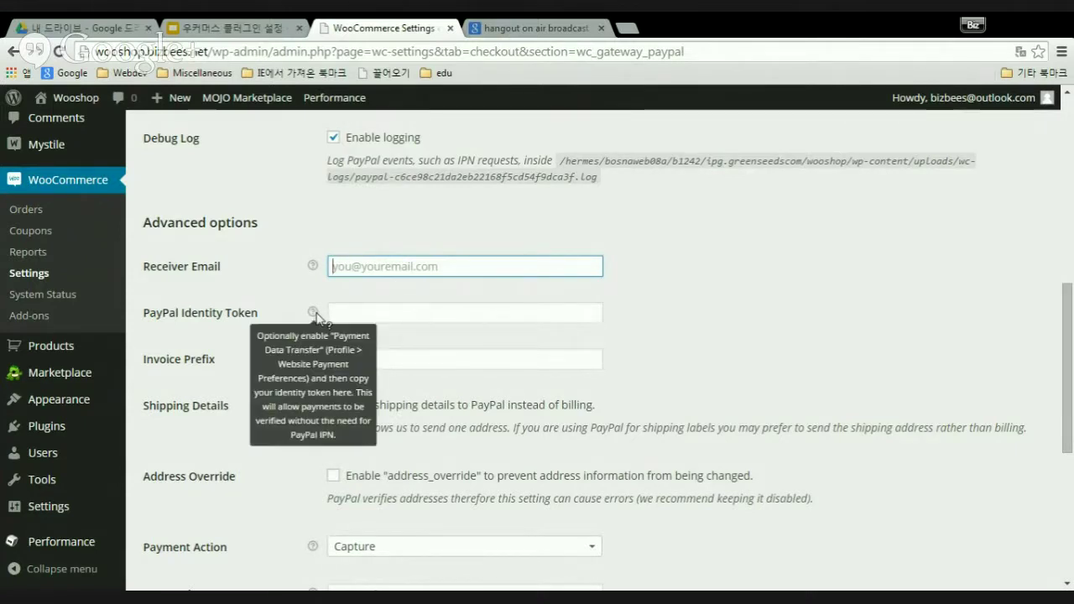
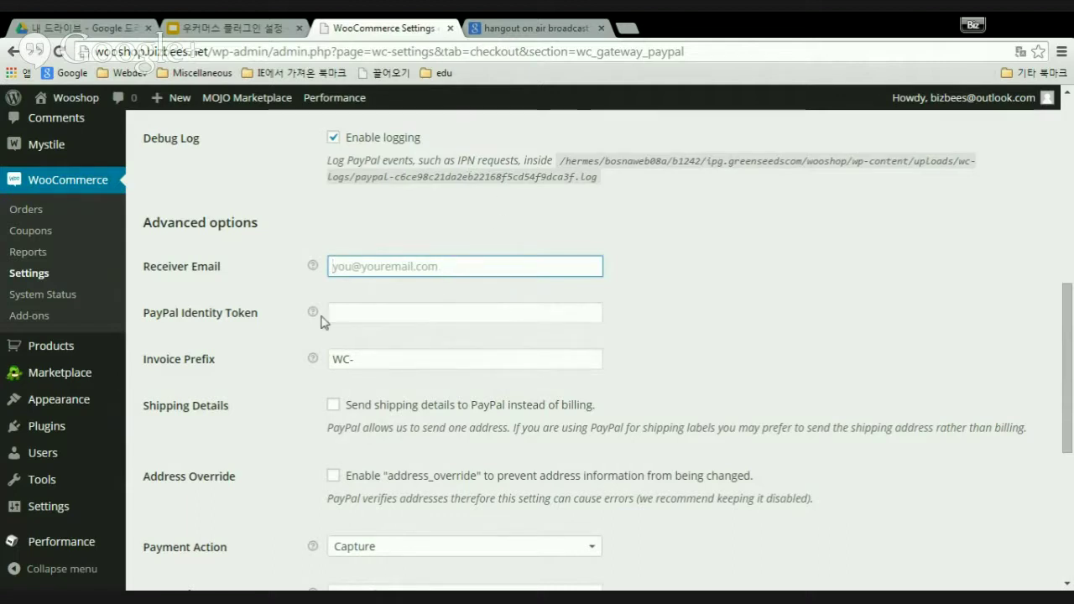
# - Select the WC- Invoice Prefix text in the PayPal advanced options
pyautogui.moveTo(315, 317)
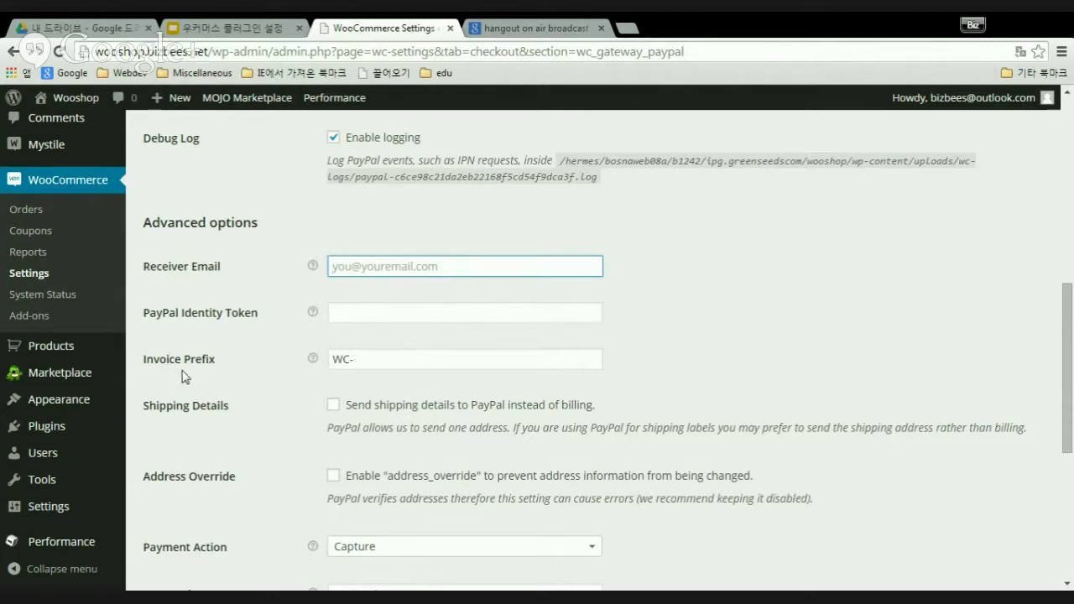
pyautogui.click(424, 362)
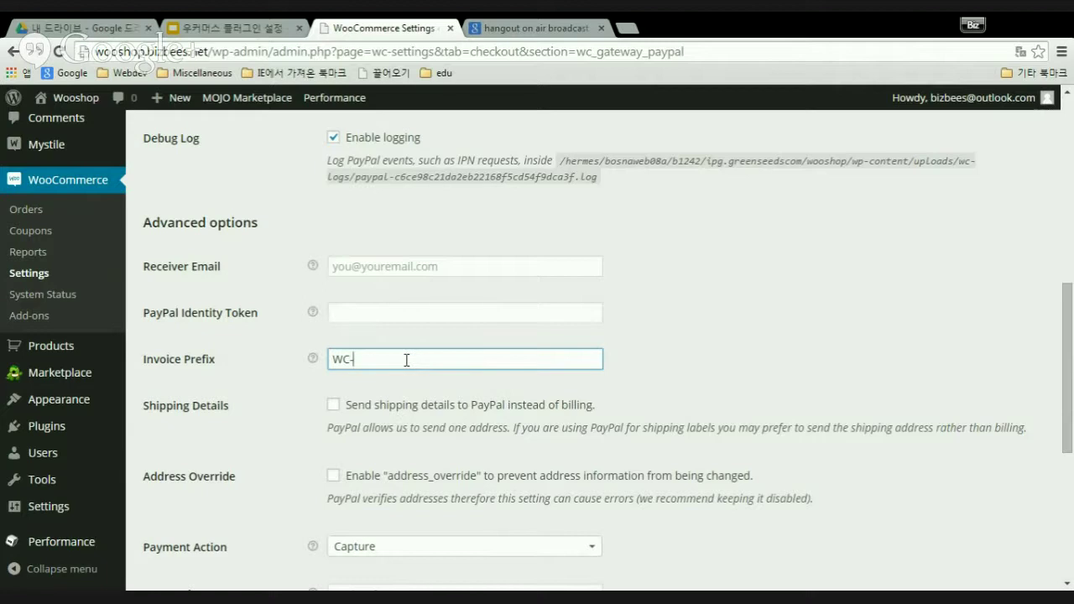
pyautogui.scroll(-2, 406, 359)
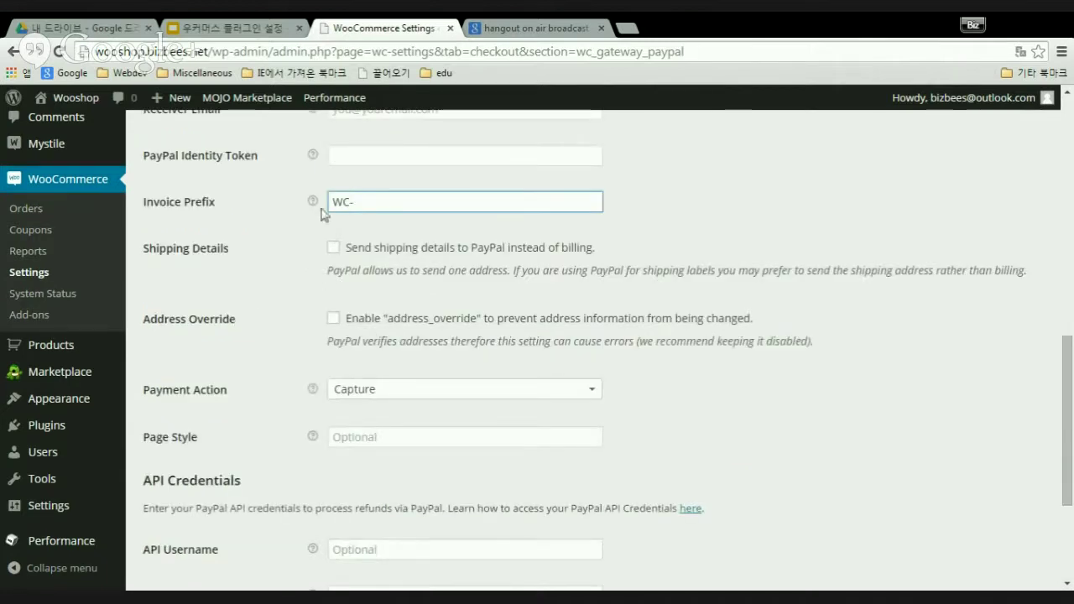
pyautogui.moveTo(313, 203)
pyautogui.moveTo(338, 202); pyautogui.dragTo(356, 205)
pyautogui.click(358, 203)
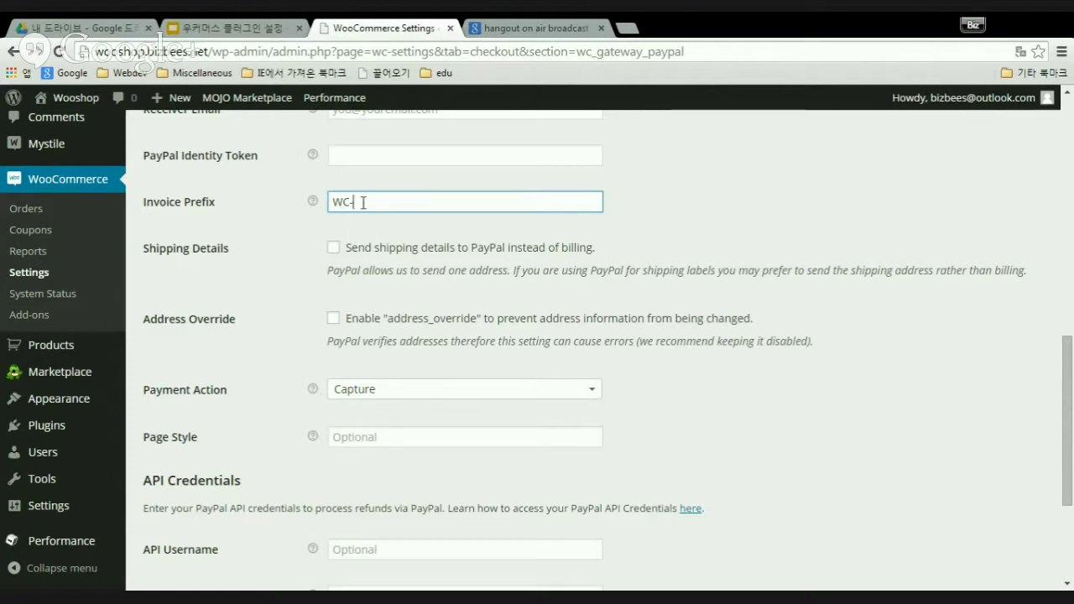
pyautogui.moveTo(350, 202); pyautogui.dragTo(317, 222)
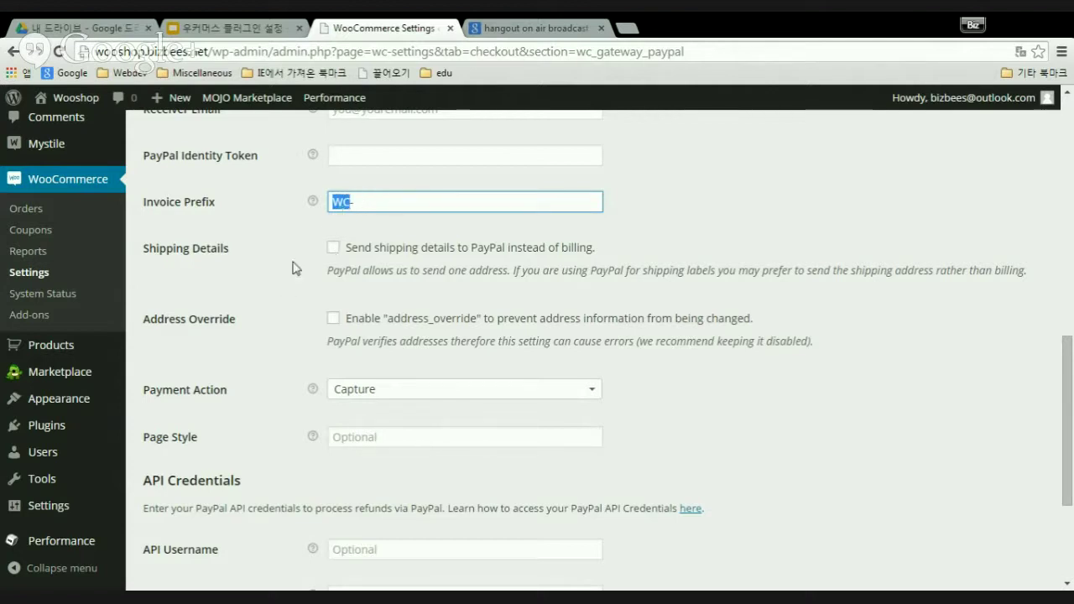
# - Highlight the help text advising to keep Address Override disabled
pyautogui.scroll(6, 283, 289)
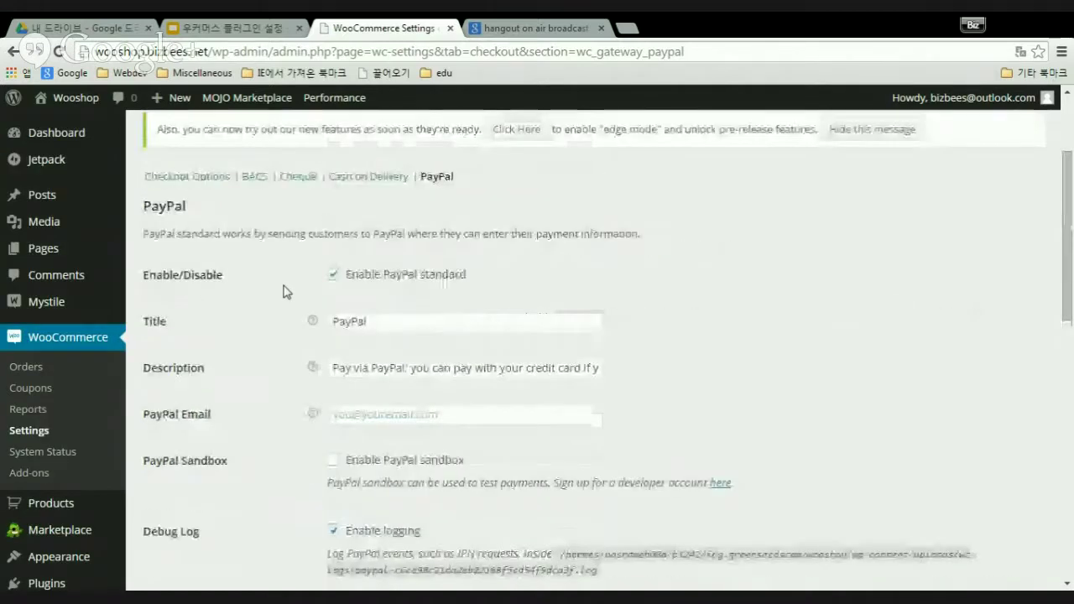
pyautogui.scroll(-6, 283, 289)
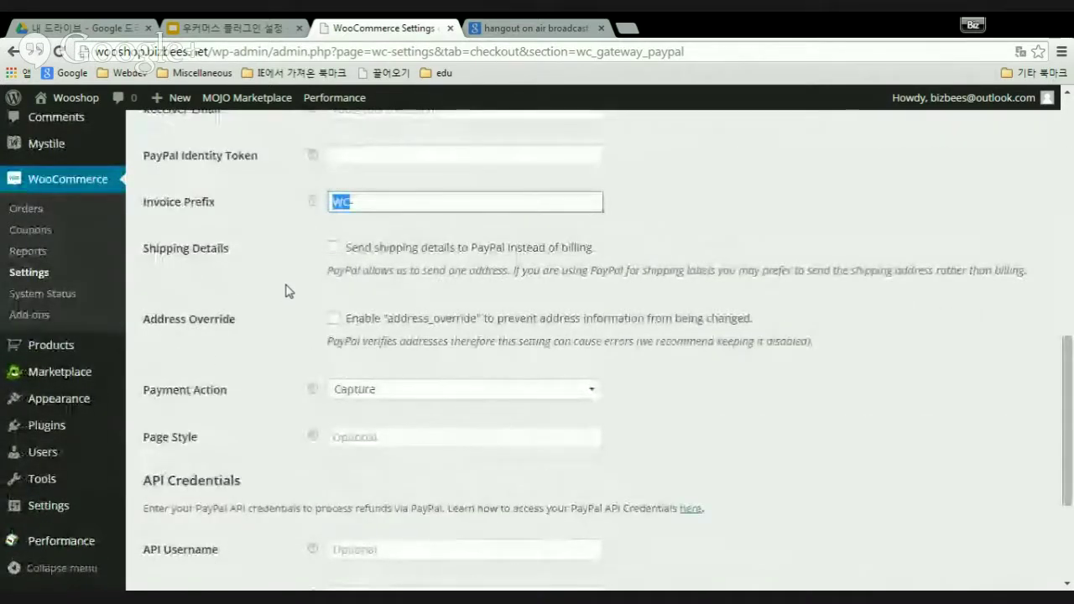
pyautogui.scroll(5, 284, 294)
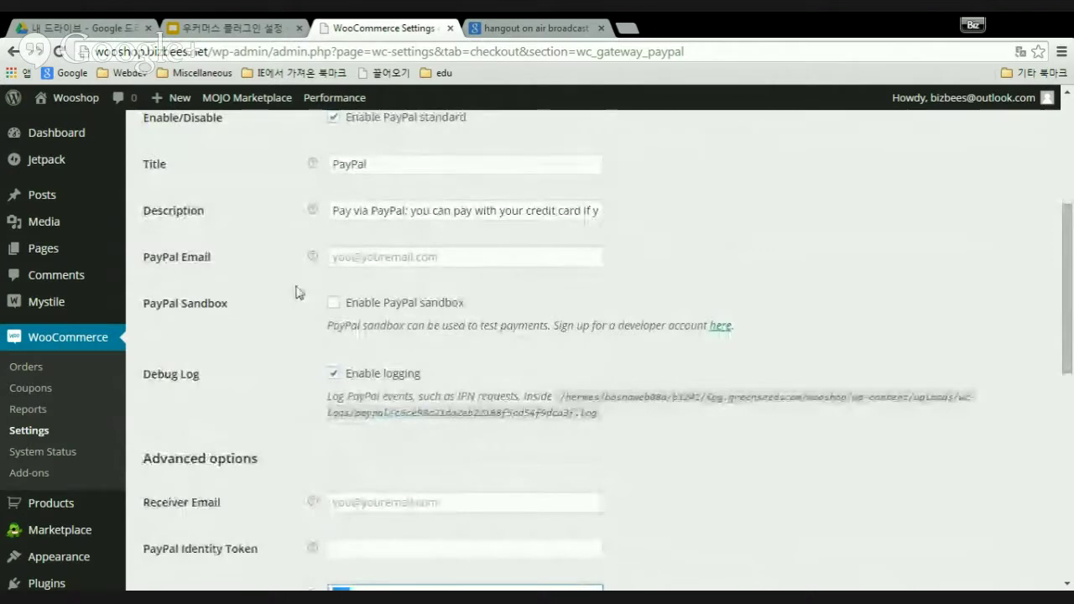
pyautogui.scroll(-5, 296, 292)
pyautogui.scroll(-1, 295, 293)
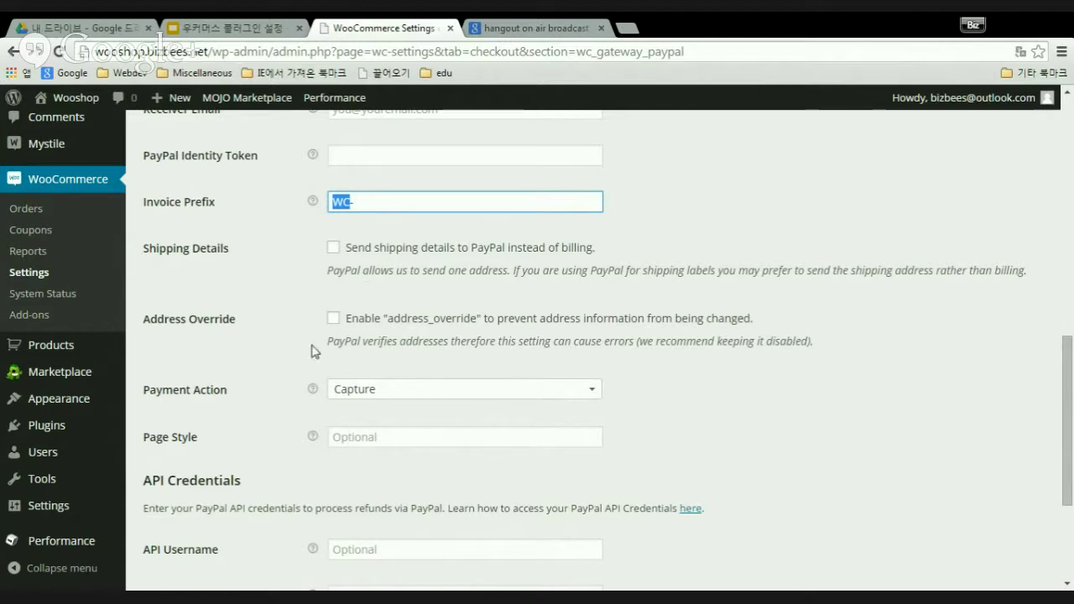
pyautogui.scroll(-1, 260, 319)
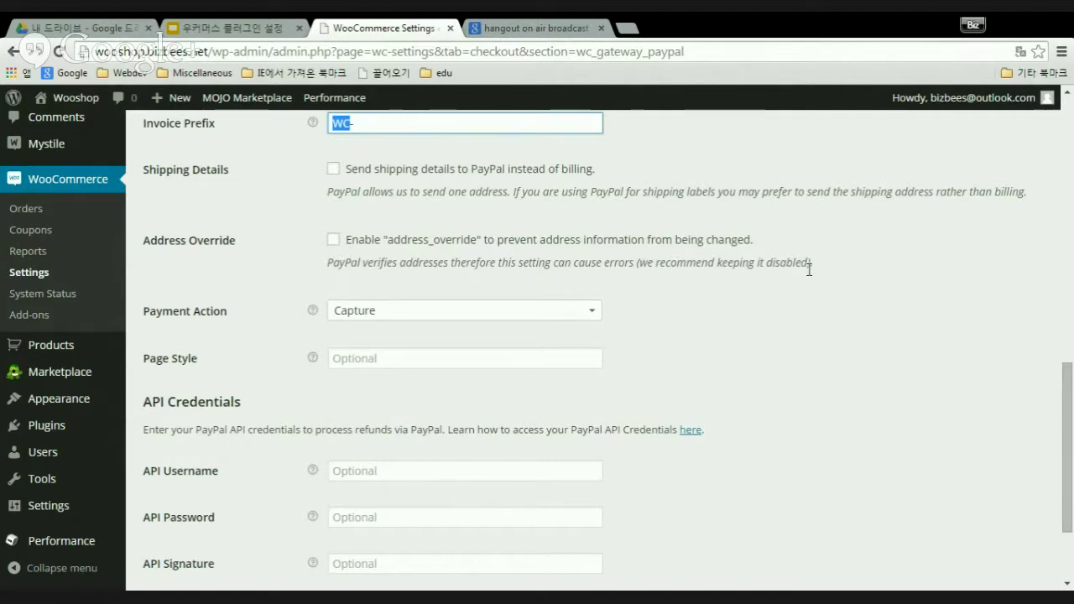
pyautogui.moveTo(646, 263); pyautogui.dragTo(805, 263)
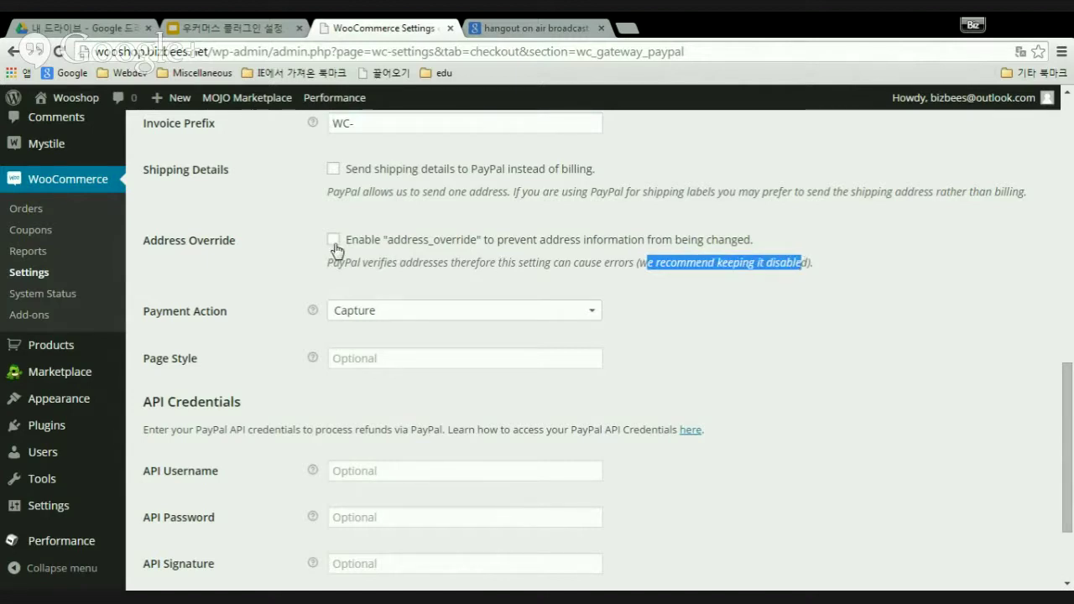
pyautogui.click(618, 283)
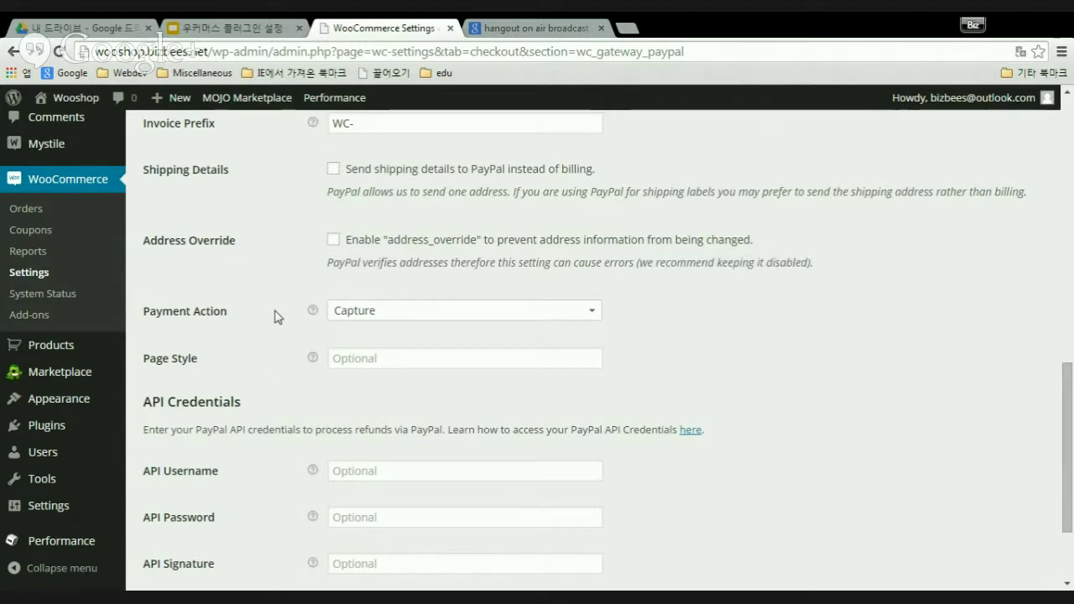
# - Keep Capture as the PayPal Payment Action
pyautogui.scroll(4, 280, 319)
pyautogui.scroll(-2, 291, 323)
pyautogui.scroll(5, 292, 326)
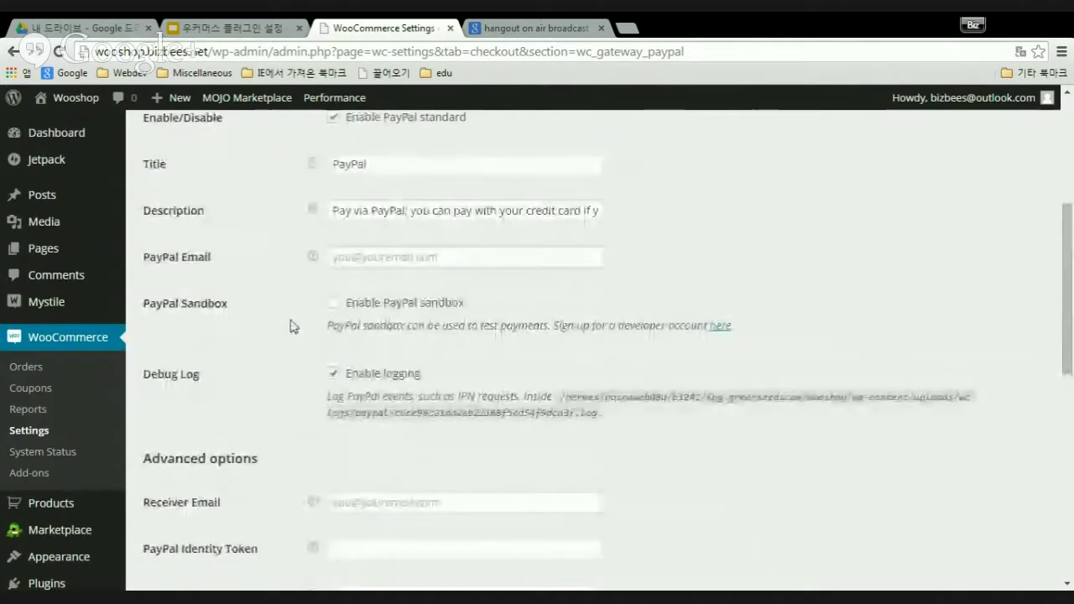
pyautogui.scroll(-4, 291, 323)
pyautogui.scroll(-1, 292, 325)
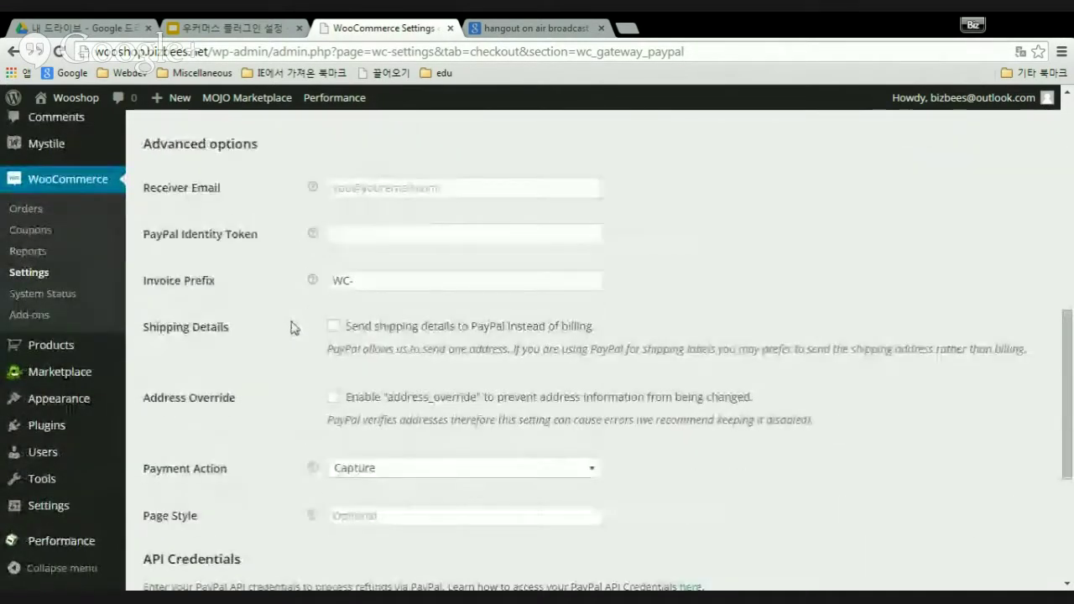
pyautogui.scroll(1, 294, 328)
pyautogui.scroll(2, 290, 329)
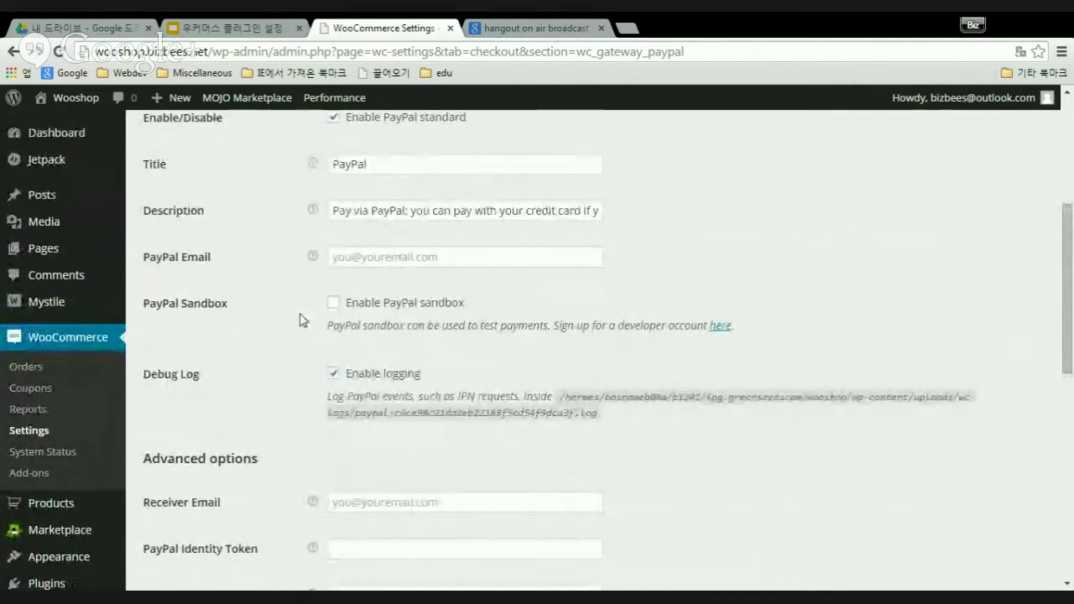
pyautogui.scroll(-5, 292, 336)
pyautogui.scroll(-2, 293, 350)
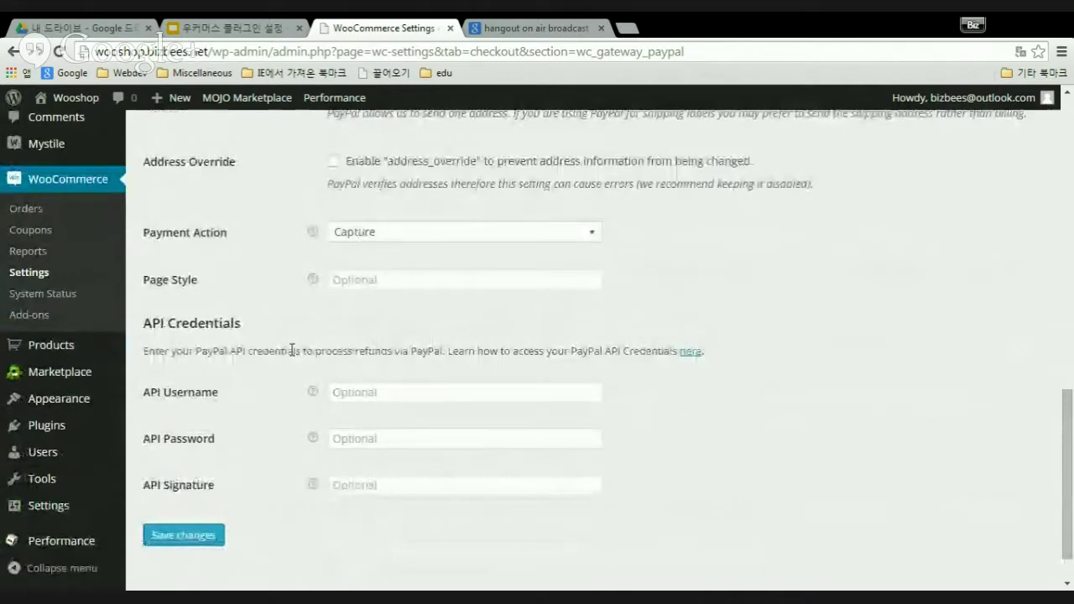
pyautogui.scroll(5, 293, 353)
pyautogui.scroll(-3, 296, 370)
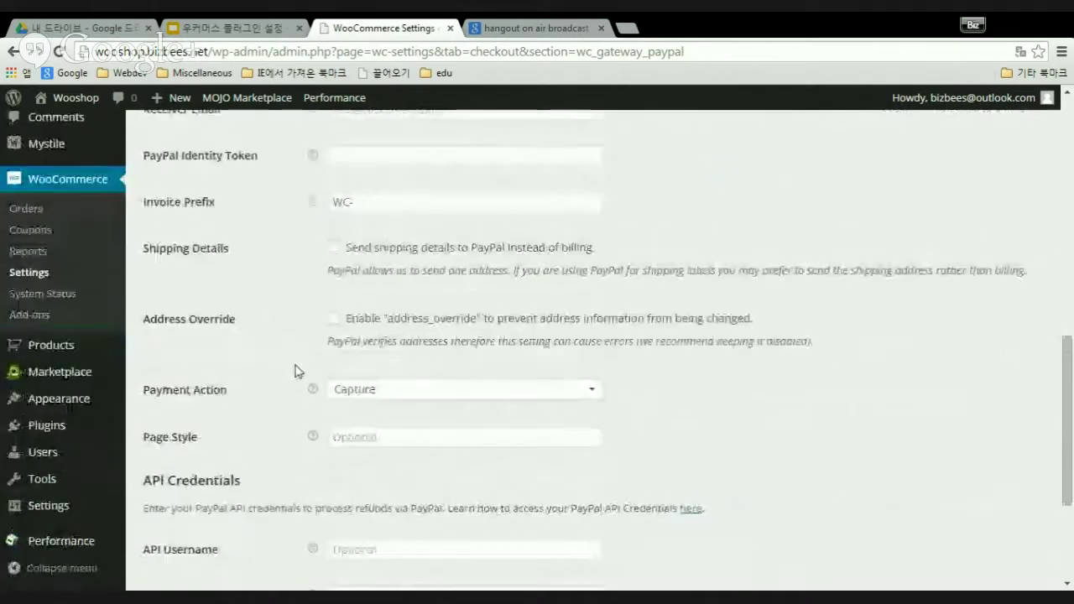
pyautogui.scroll(8, 295, 373)
pyautogui.scroll(-2, 298, 378)
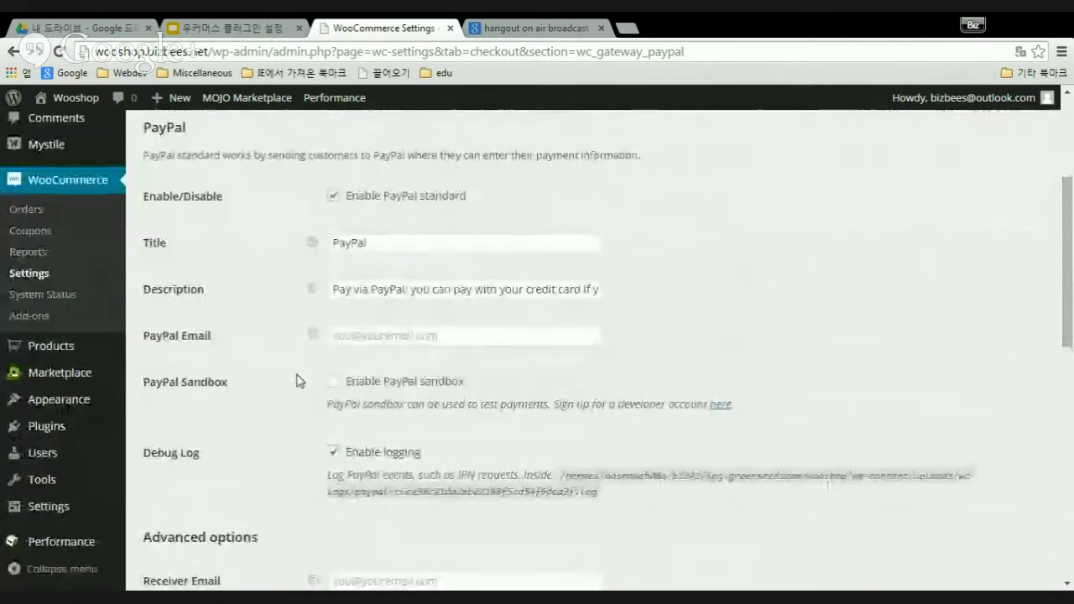
pyautogui.scroll(-3, 554, 406)
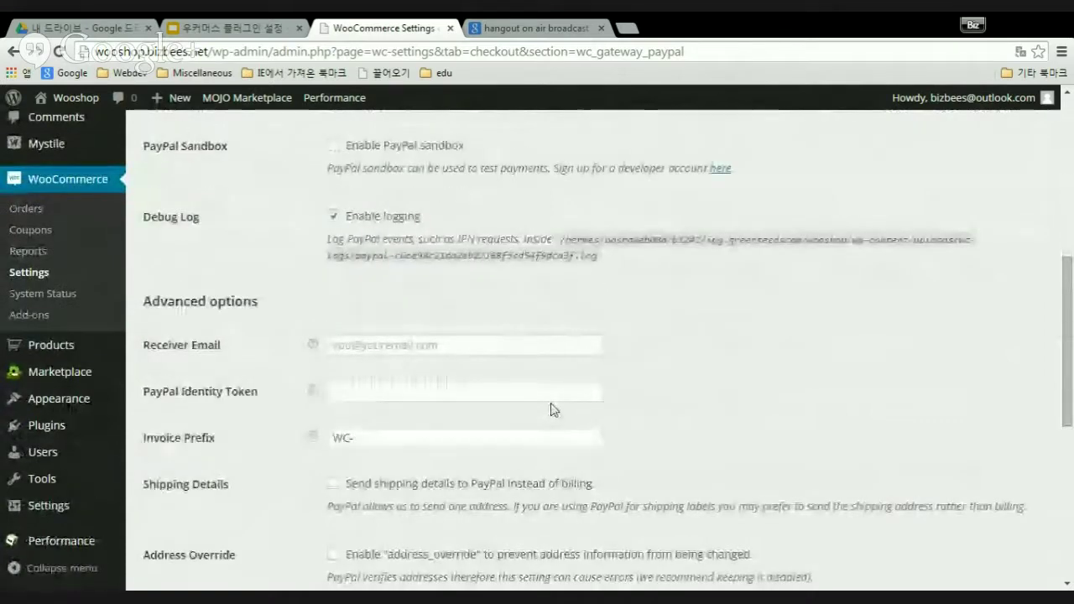
pyautogui.scroll(-3, 552, 412)
pyautogui.scroll(-2, 548, 415)
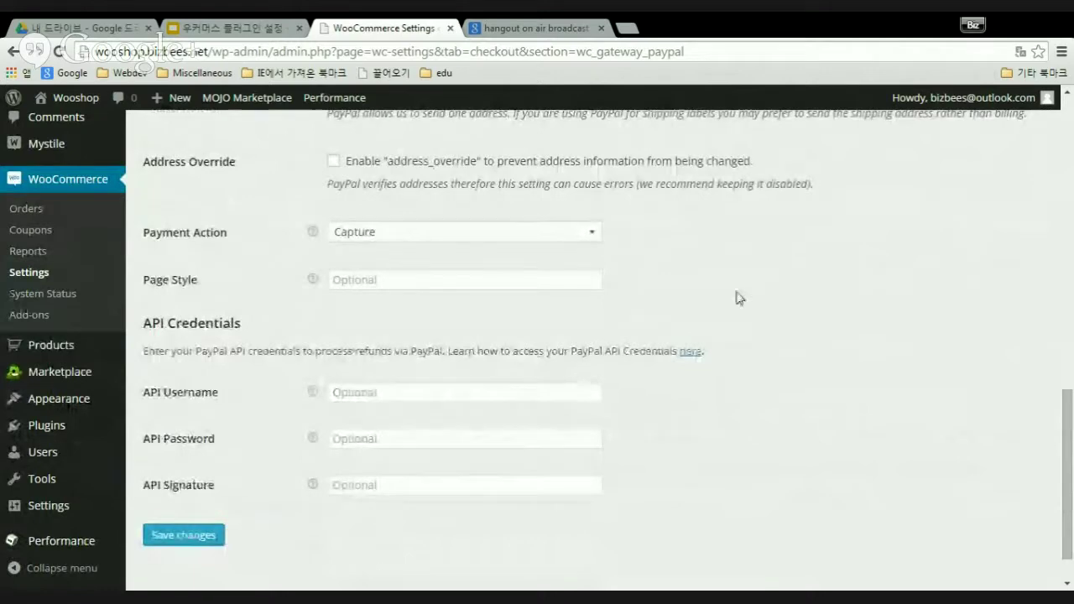
pyautogui.scroll(3, 710, 314)
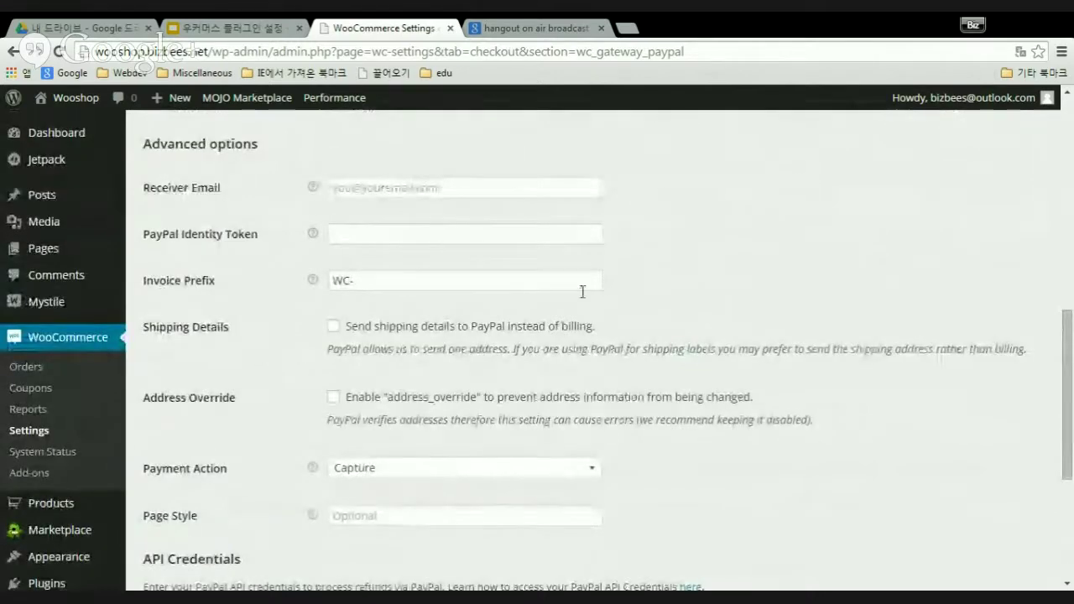
pyautogui.scroll(-3, 705, 385)
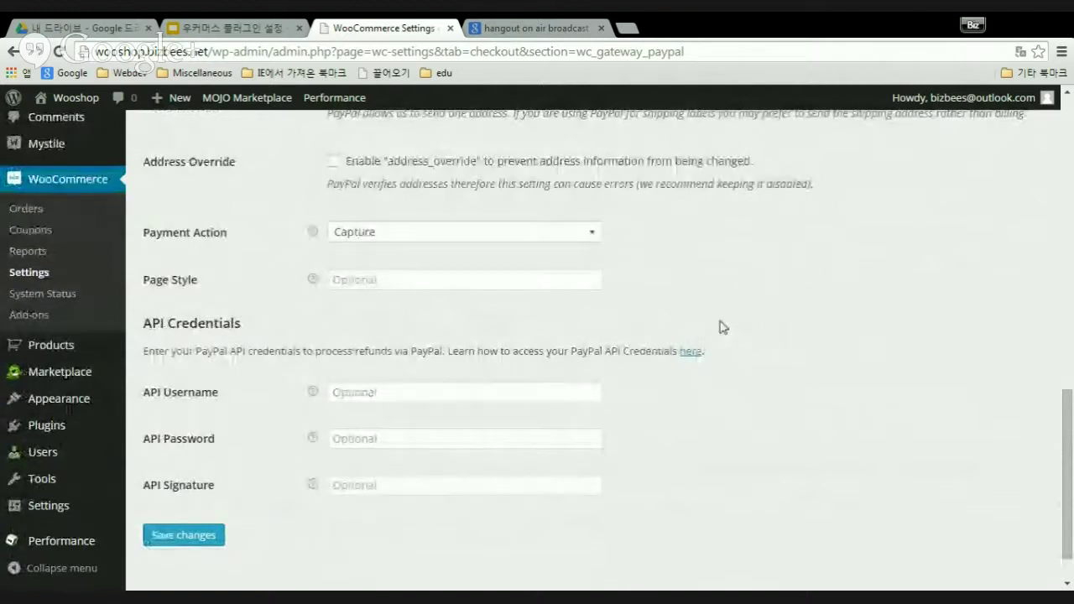
pyautogui.click(594, 236)
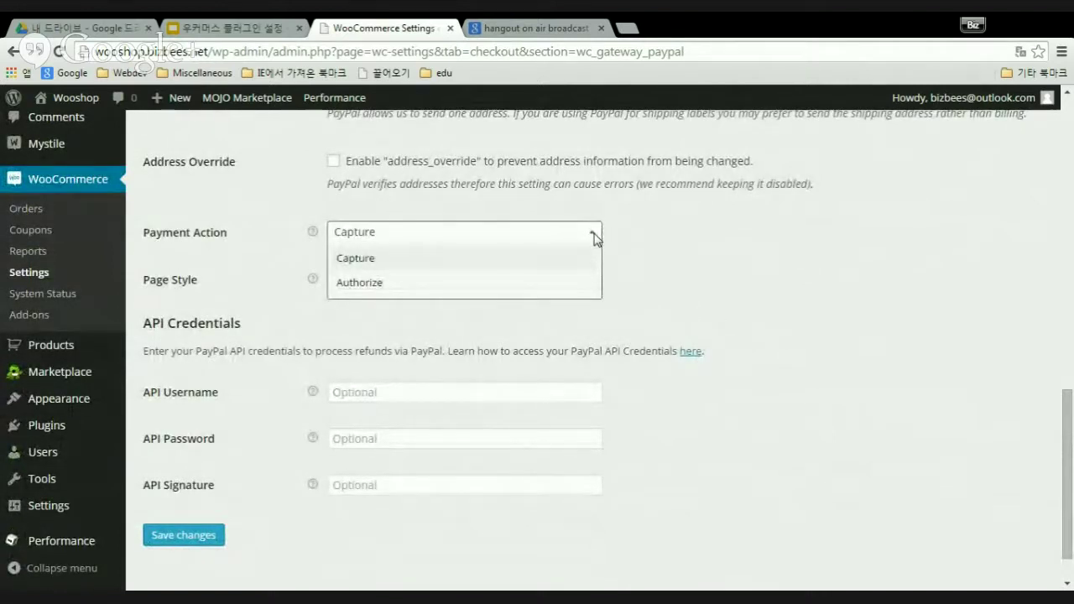
pyautogui.click(594, 235)
pyautogui.moveTo(312, 235)
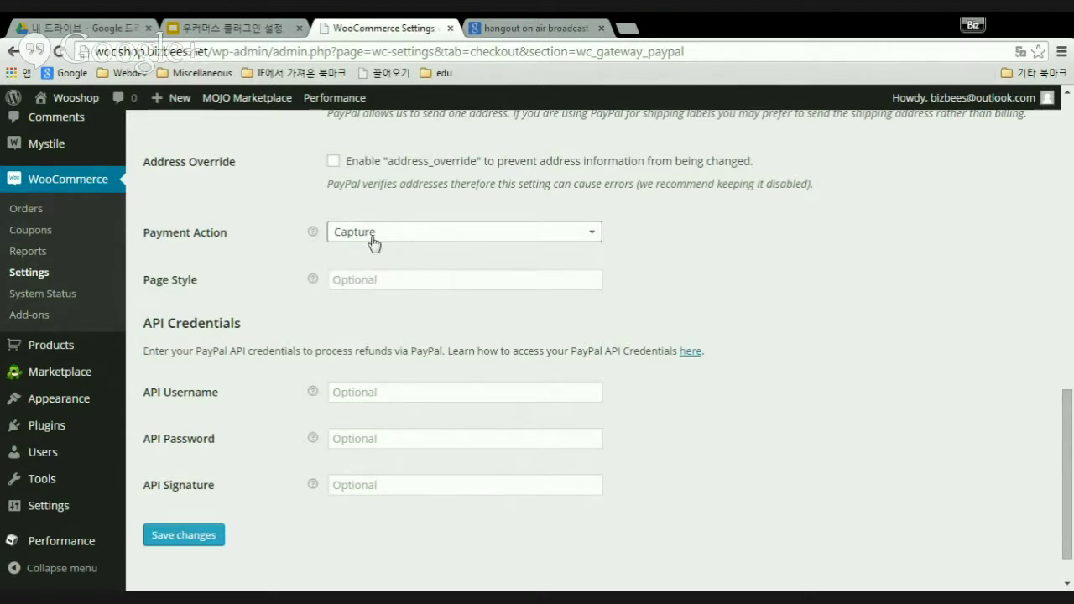
pyautogui.click(592, 235)
pyautogui.click(592, 236)
pyautogui.click(592, 236)
pyautogui.click(346, 265)
pyautogui.click(736, 273)
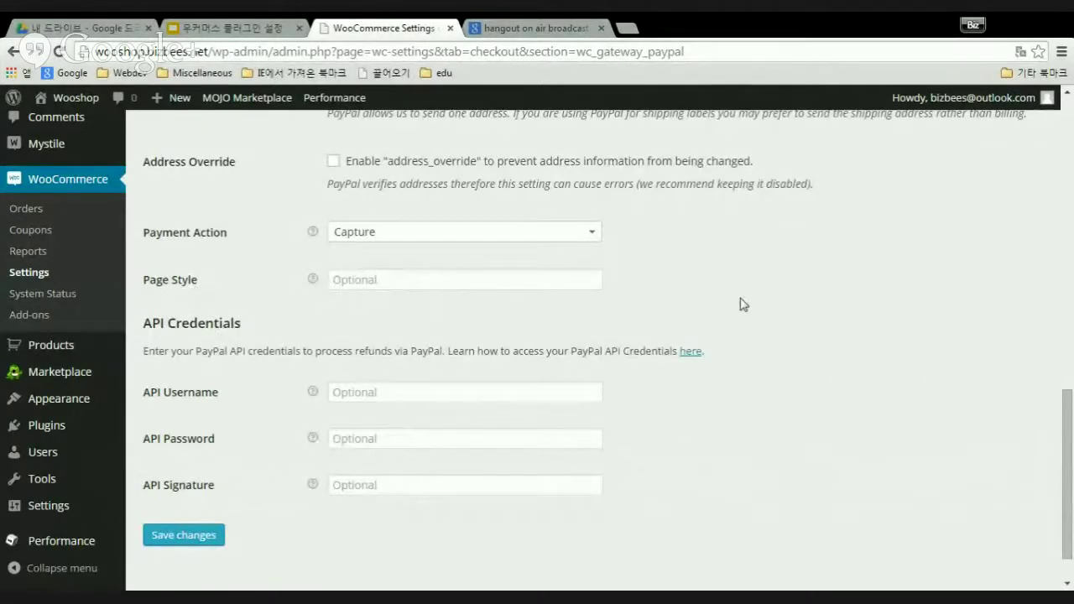
# - Review the remaining PayPal settings further down the page
pyautogui.scroll(-1, 741, 304)
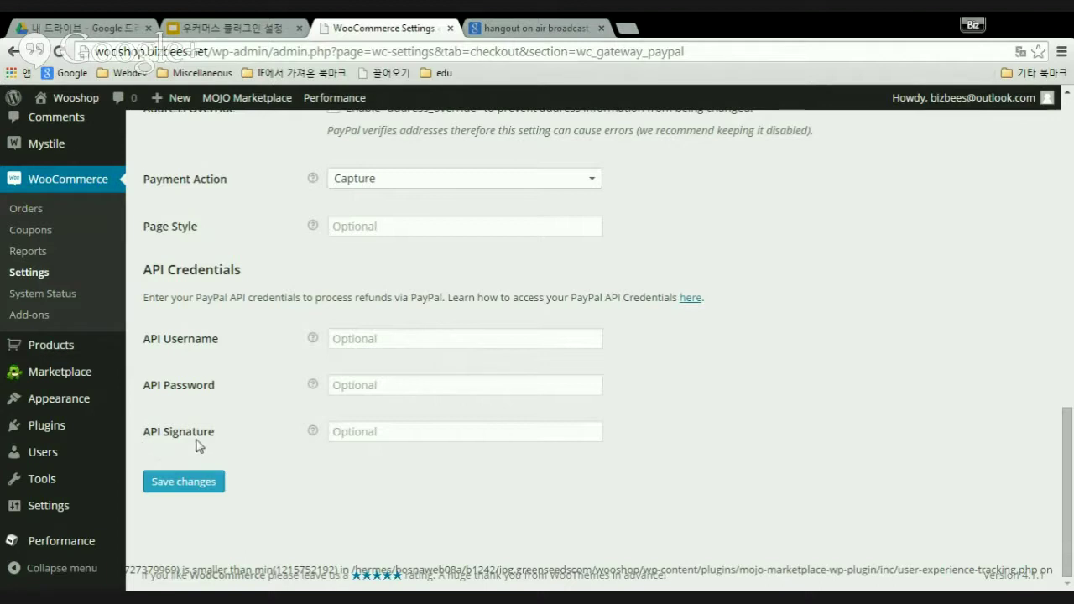
pyautogui.moveTo(316, 433)
pyautogui.moveTo(316, 340)
pyautogui.scroll(9, 348, 319)
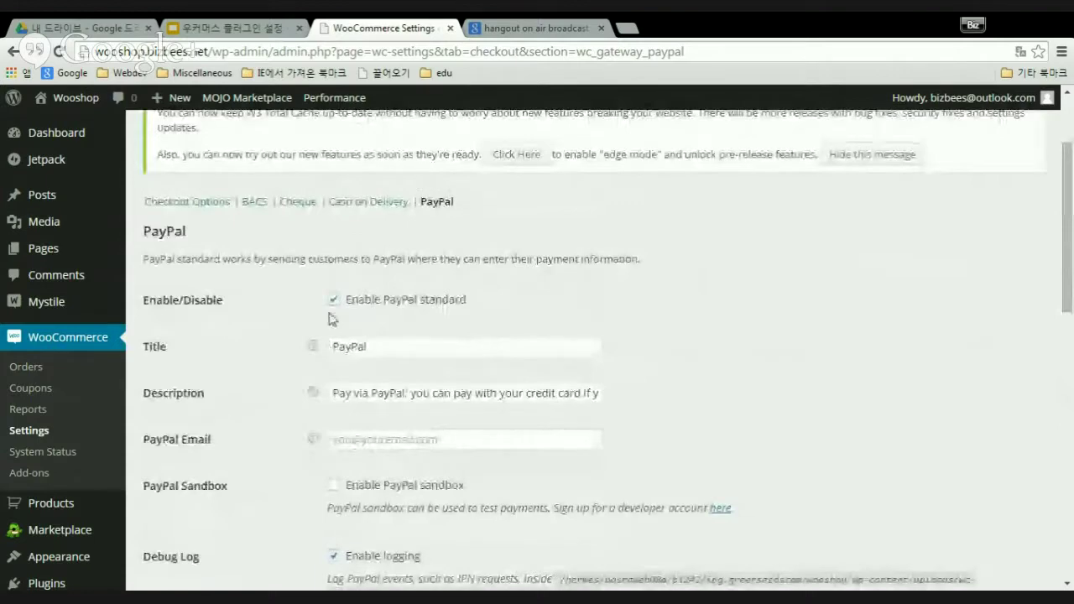
pyautogui.scroll(2, 369, 317)
pyautogui.scroll(-11, 394, 377)
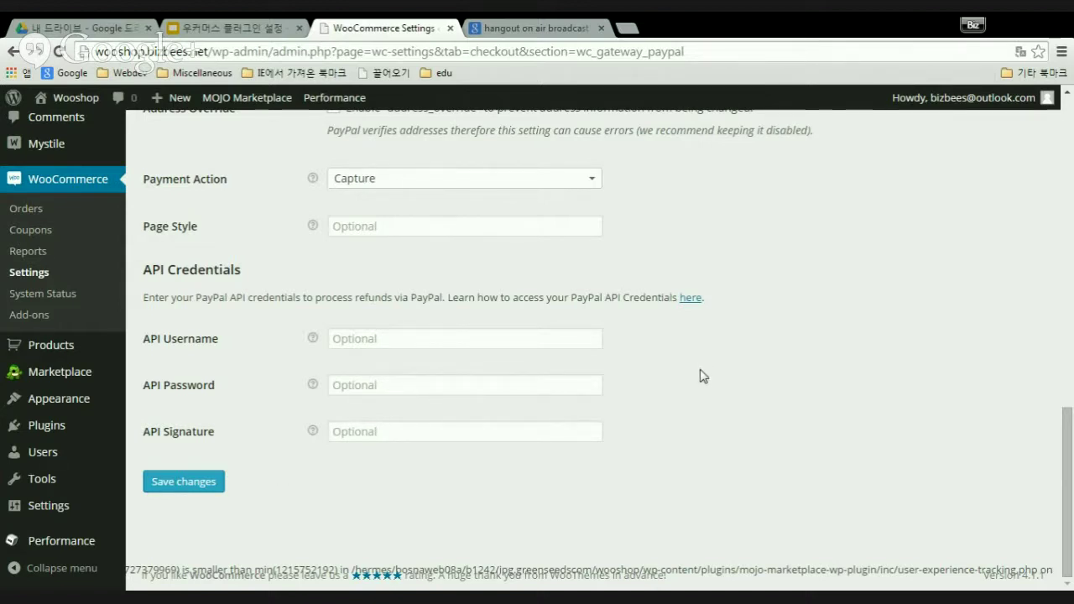
pyautogui.scroll(10, 697, 380)
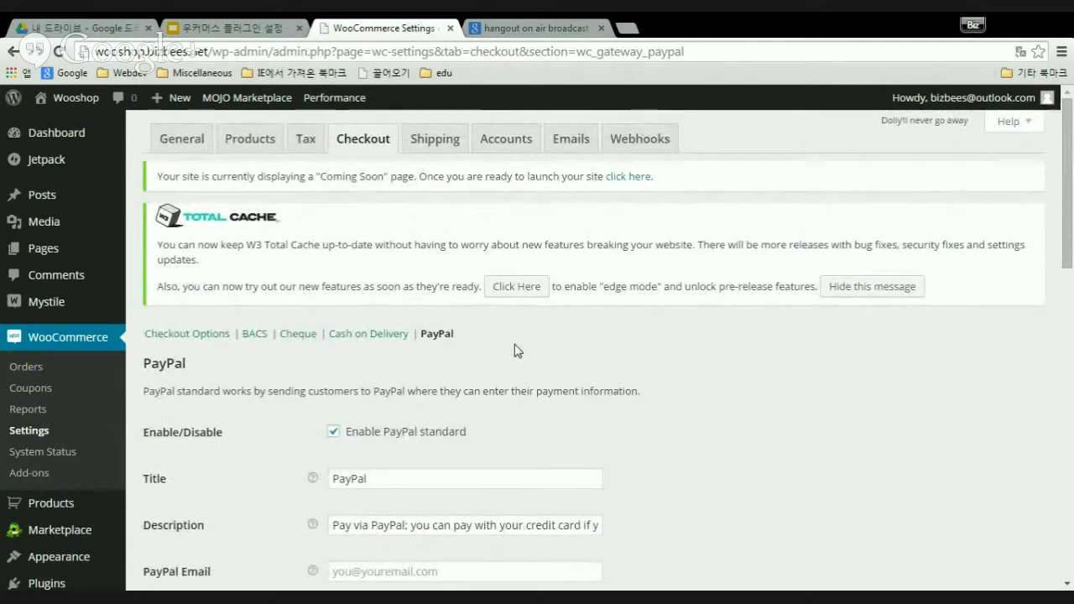
pyautogui.scroll(-3, 494, 343)
pyautogui.scroll(-8, 463, 340)
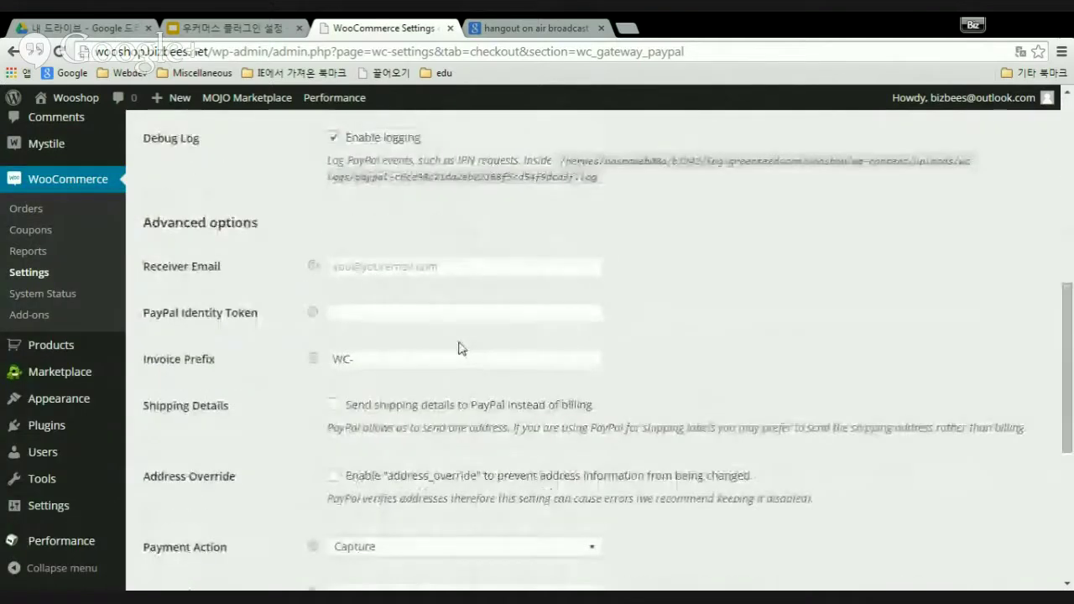
pyautogui.scroll(11, 458, 345)
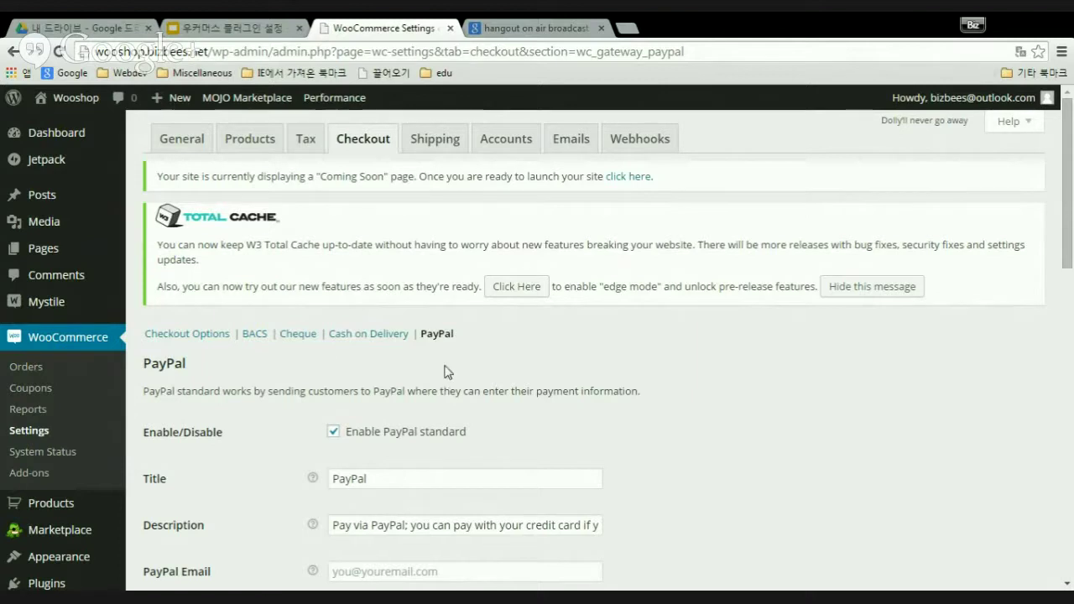
# - Open the Shipping tab and review Shipping Options and the Shipping Methods table
pyautogui.click(435, 145)
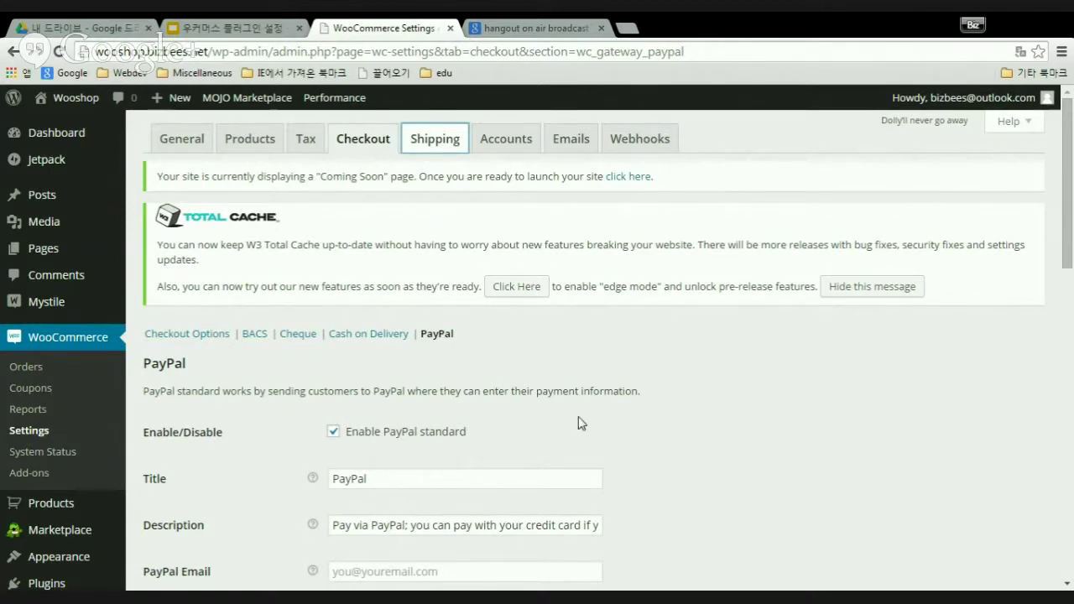
pyautogui.scroll(-1, 680, 407)
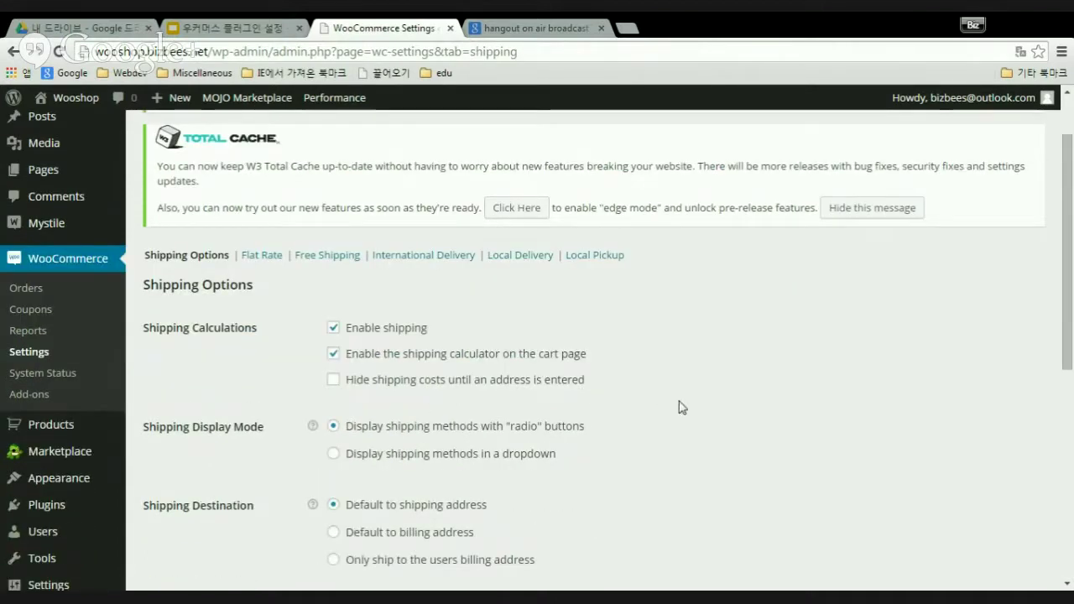
pyautogui.scroll(1, 665, 387)
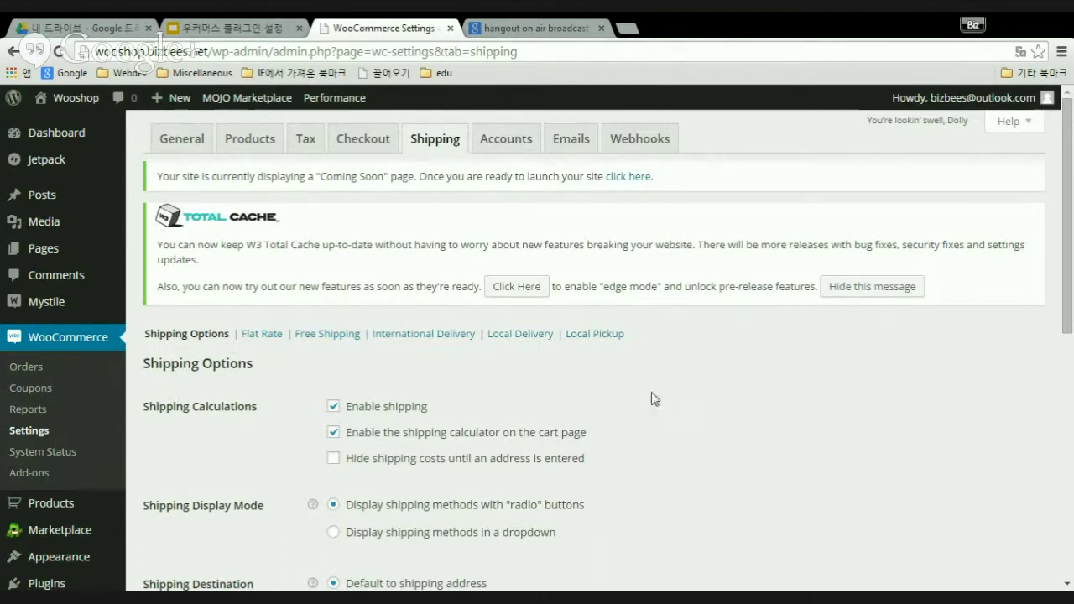
pyautogui.scroll(-3, 714, 388)
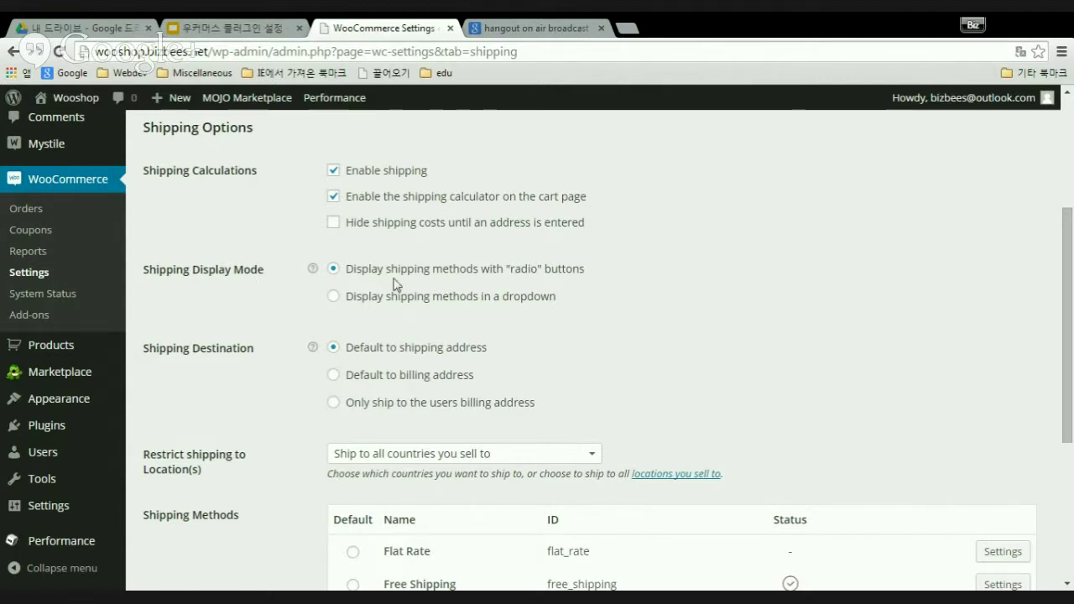
pyautogui.scroll(-2, 684, 328)
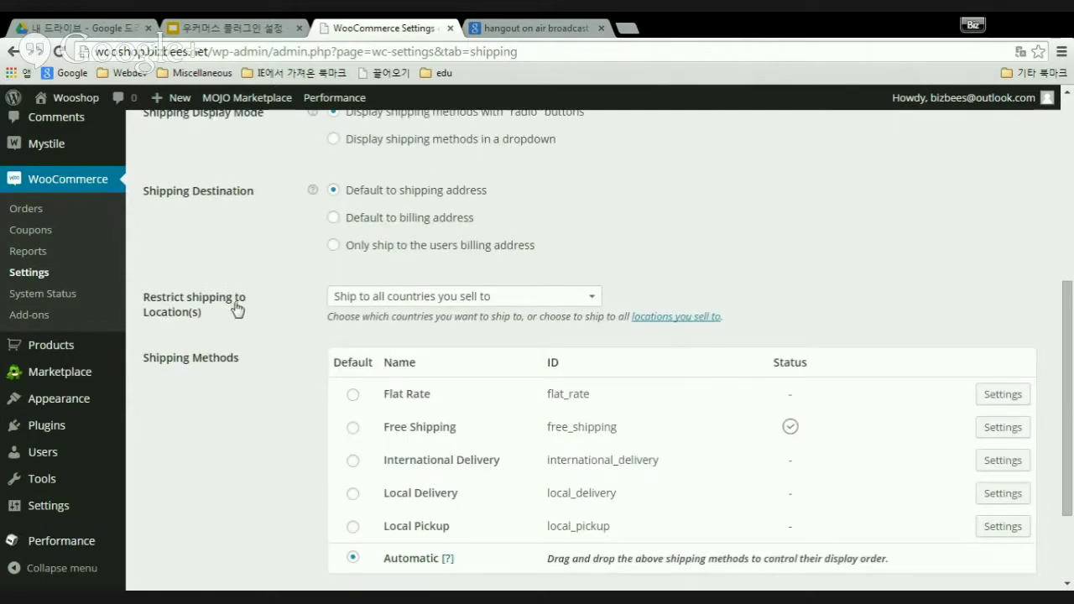
pyautogui.scroll(1, 244, 315)
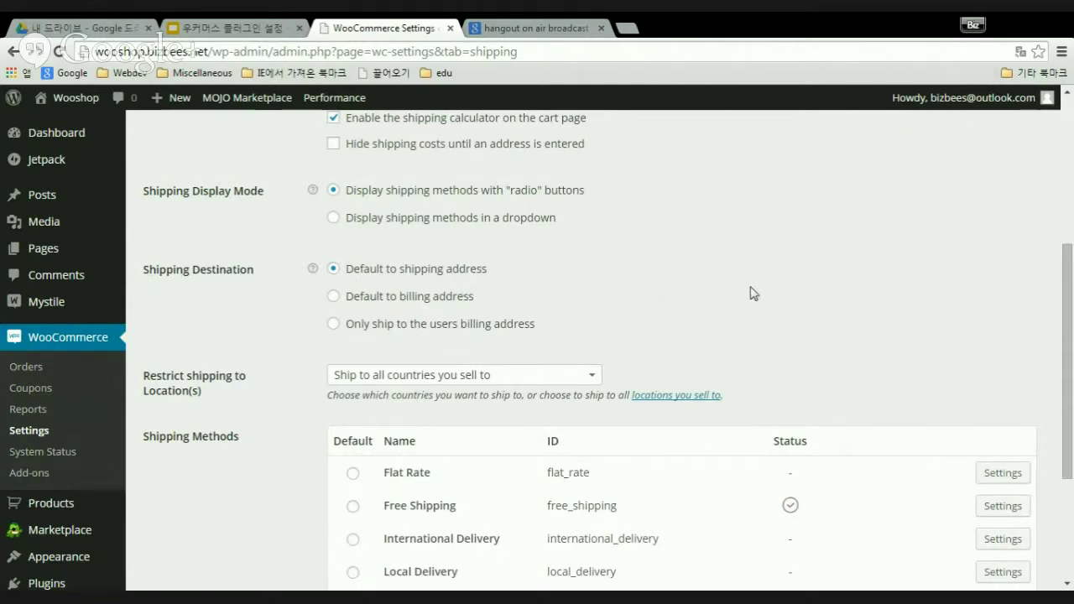
pyautogui.scroll(-2, 750, 293)
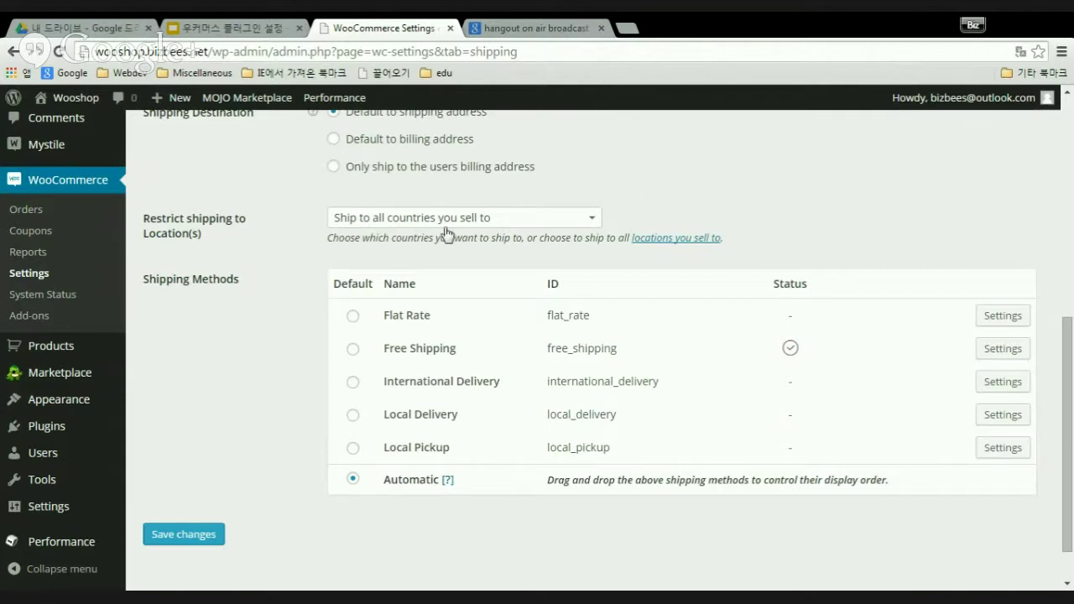
# - Set the location restriction to 'Ship to specific countries only' with Canada and Ecuador
pyautogui.click(594, 223)
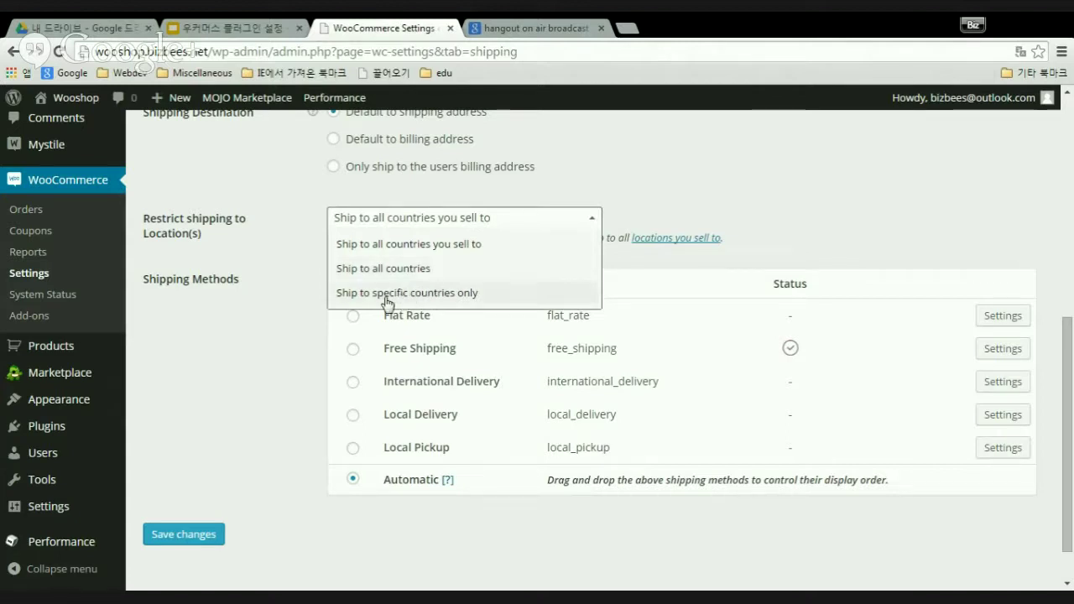
pyautogui.click(474, 294)
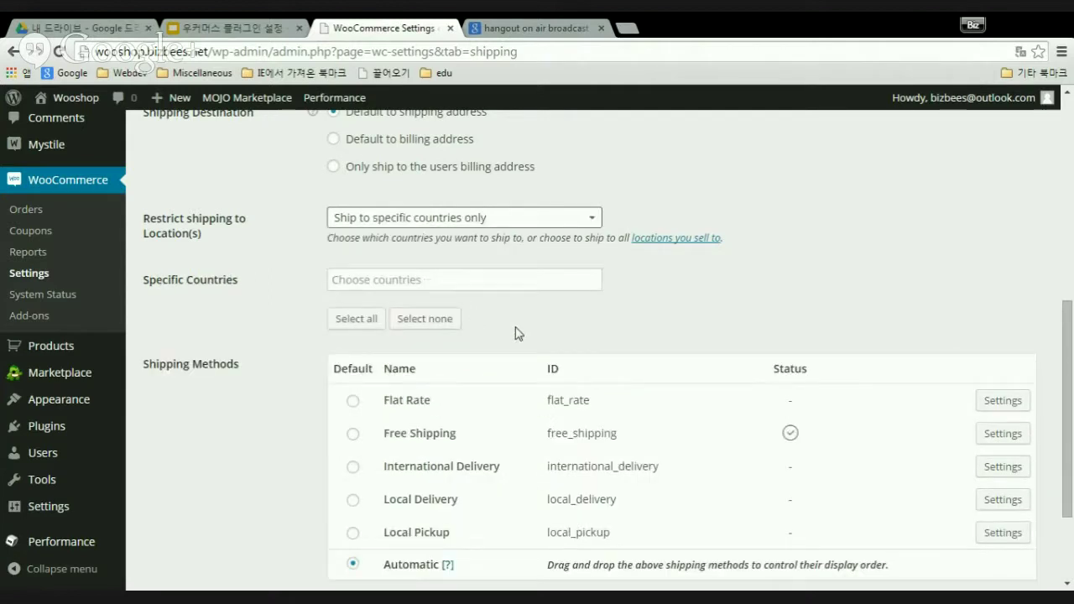
pyautogui.click(404, 286)
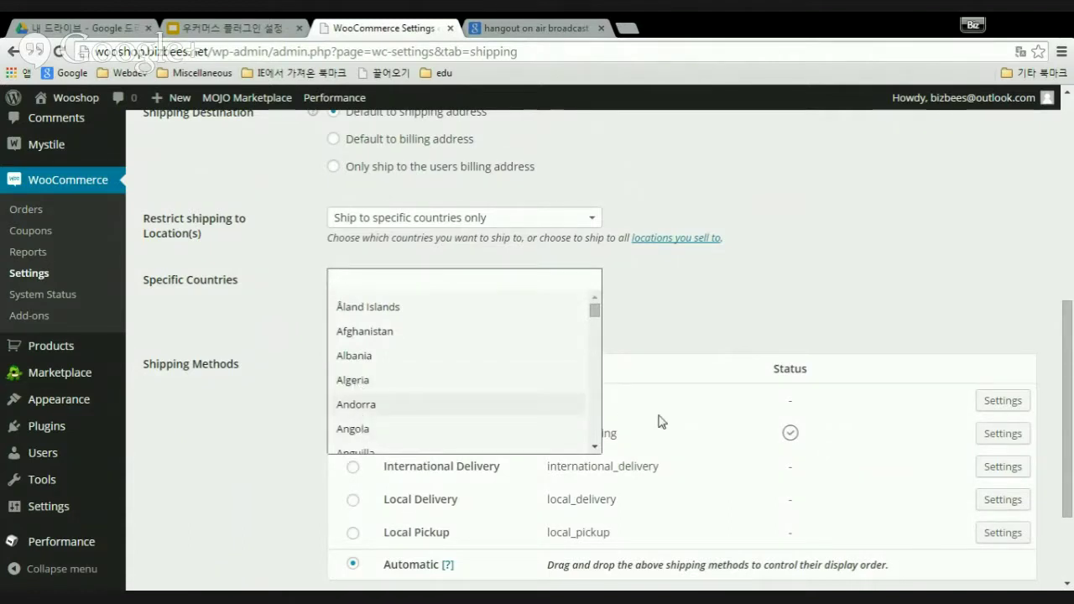
pyautogui.scroll(-6, 595, 431)
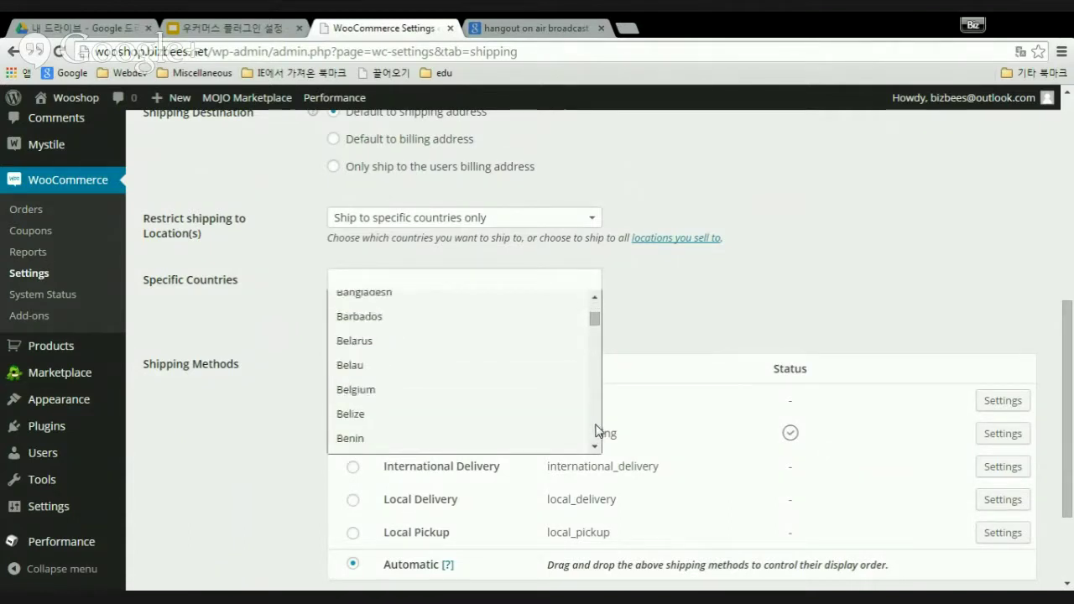
pyautogui.scroll(-6, 595, 431)
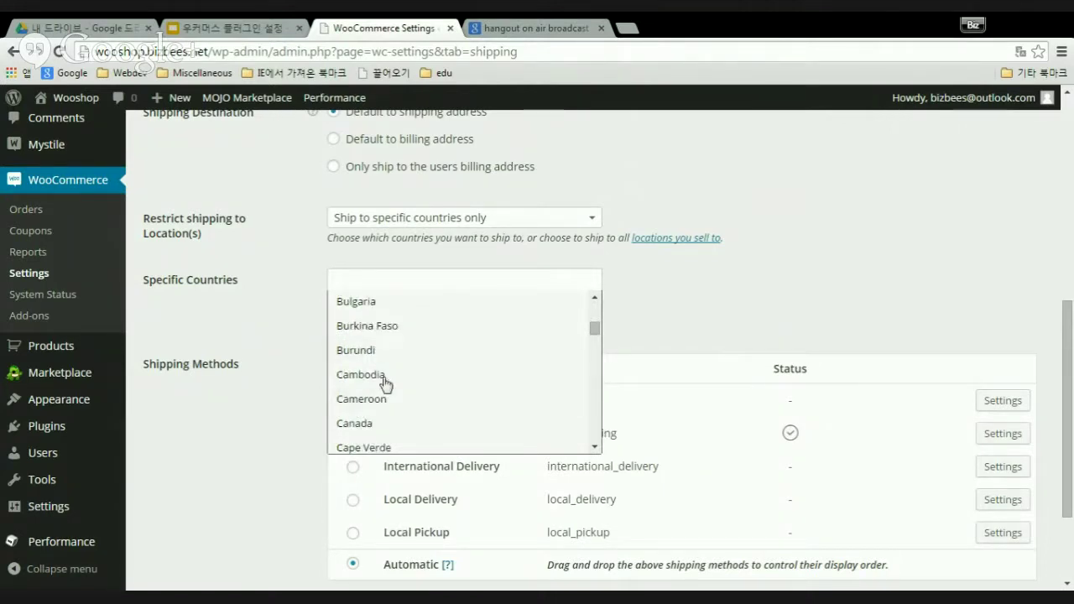
pyautogui.click(386, 426)
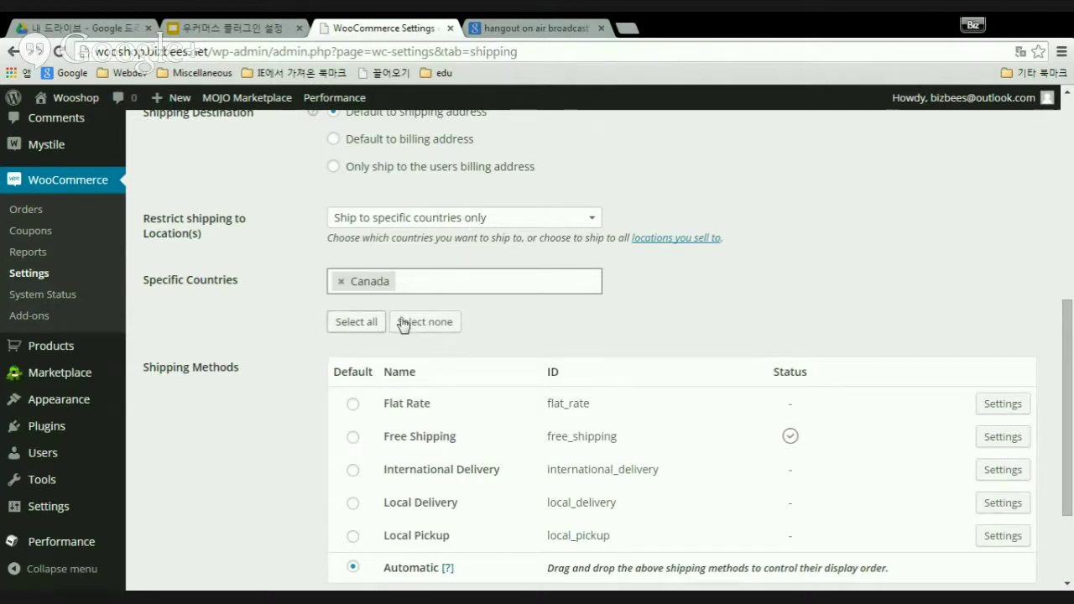
pyautogui.click(446, 282)
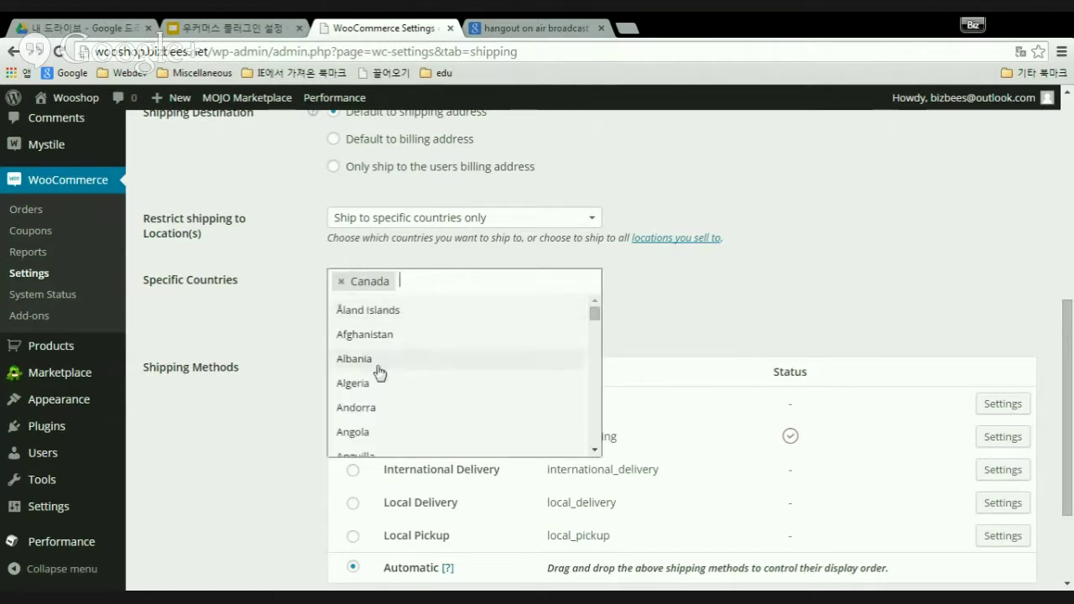
pyautogui.scroll(-10, 596, 432)
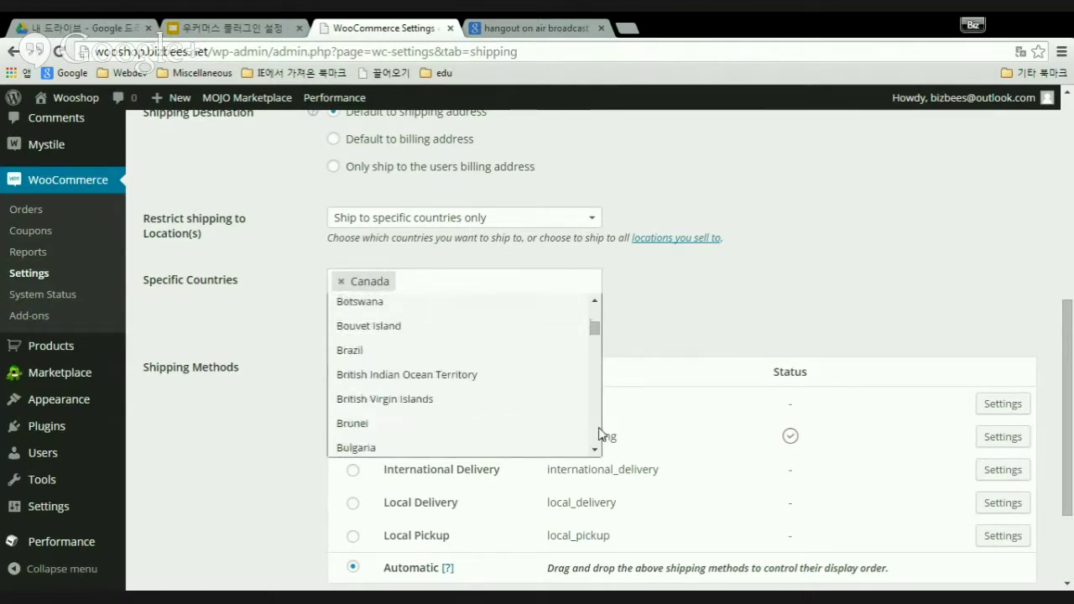
pyautogui.scroll(-7, 600, 433)
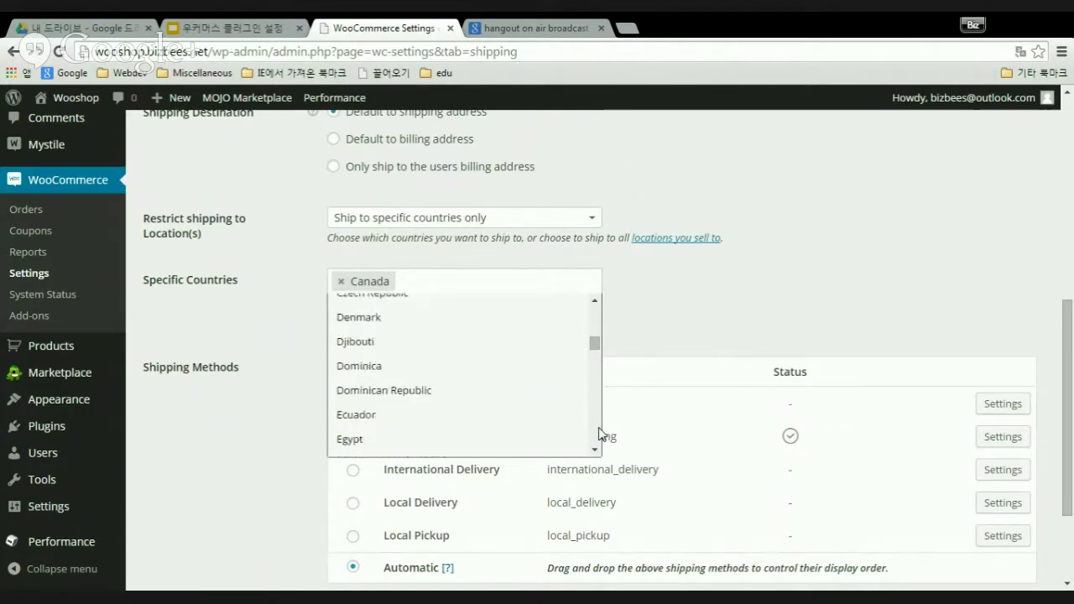
pyautogui.click(354, 418)
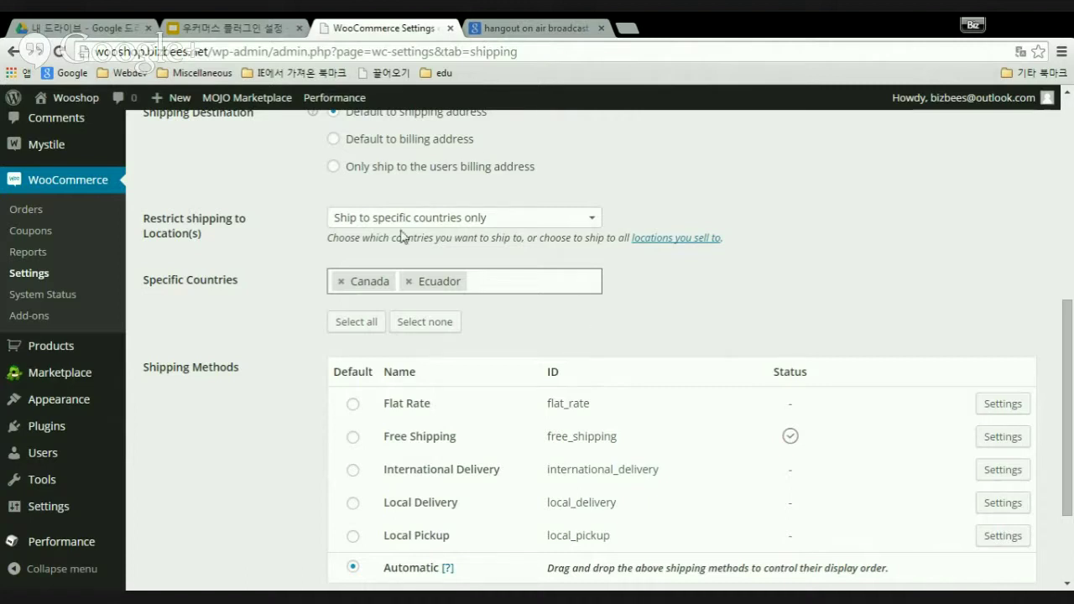
# - Switch the restriction back to all countries you sell to and view Shipping Methods
pyautogui.click(594, 227)
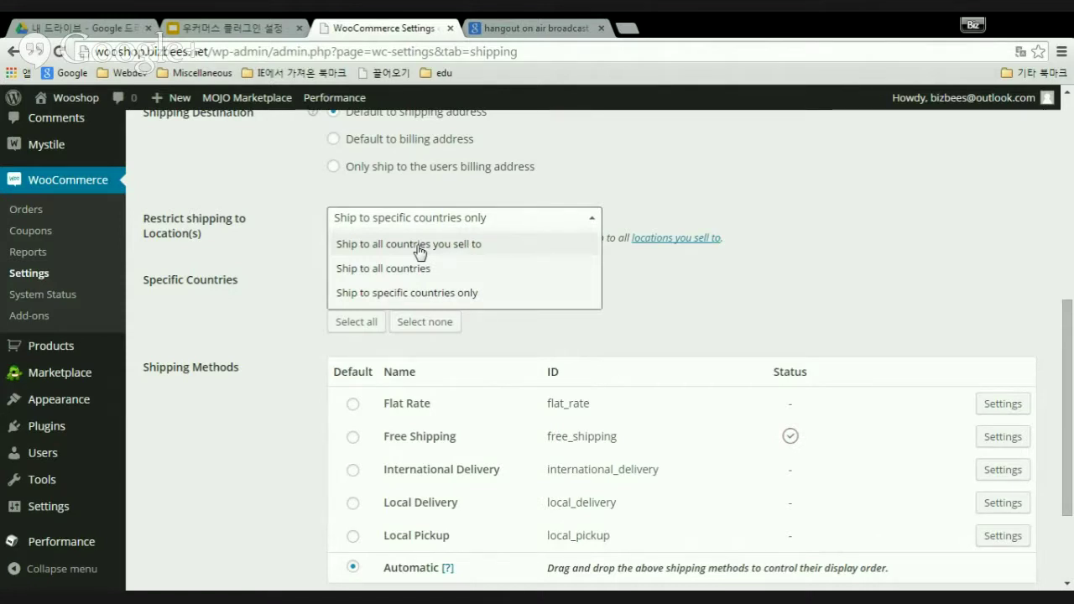
pyautogui.click(419, 244)
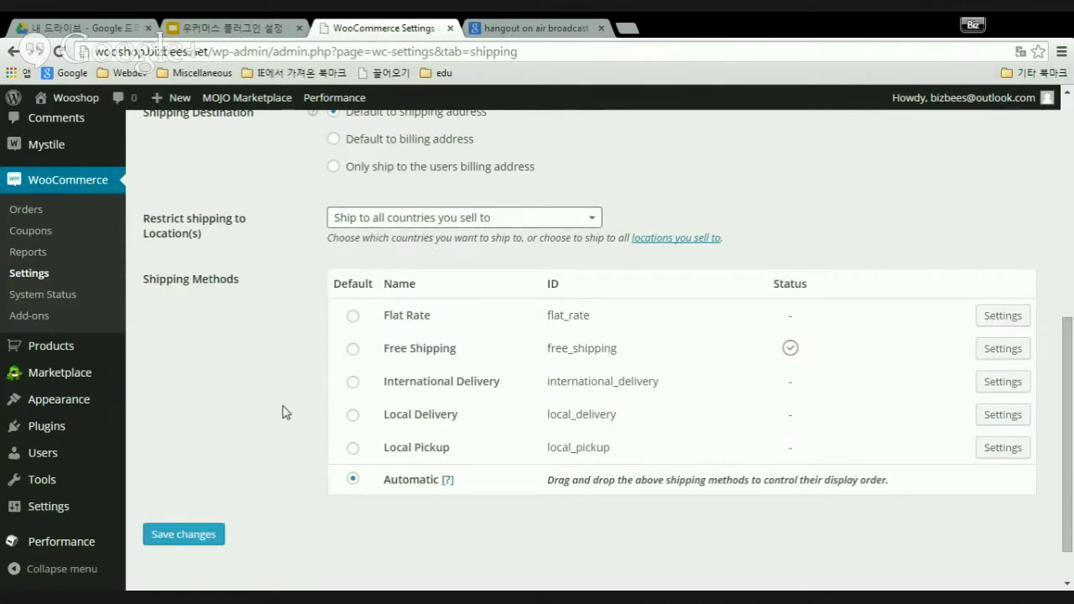
pyautogui.scroll(-1, 282, 414)
pyautogui.scroll(2, 246, 402)
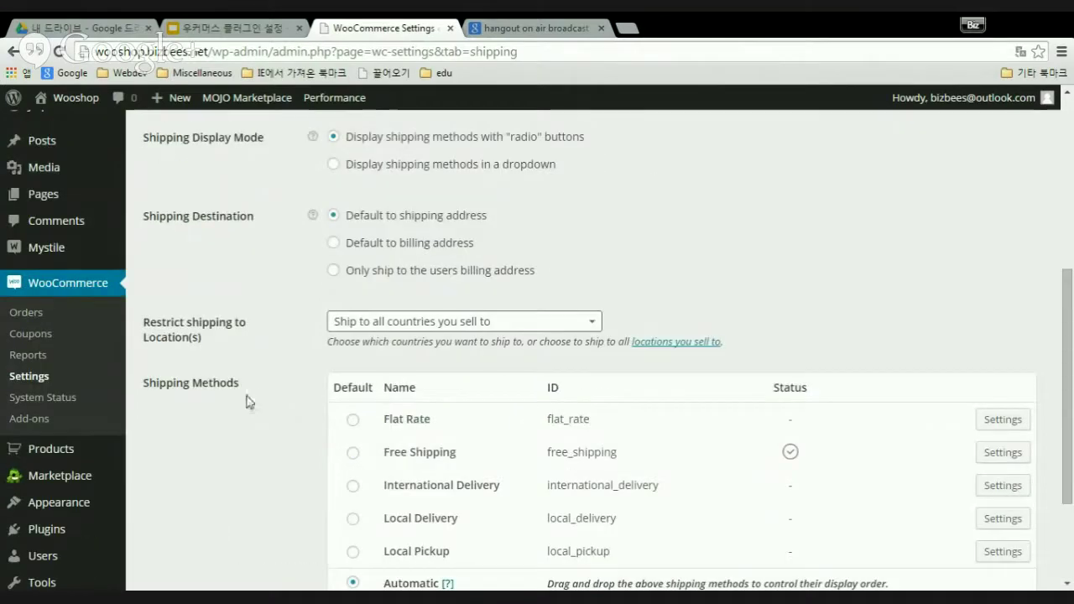
pyautogui.scroll(-2, 246, 402)
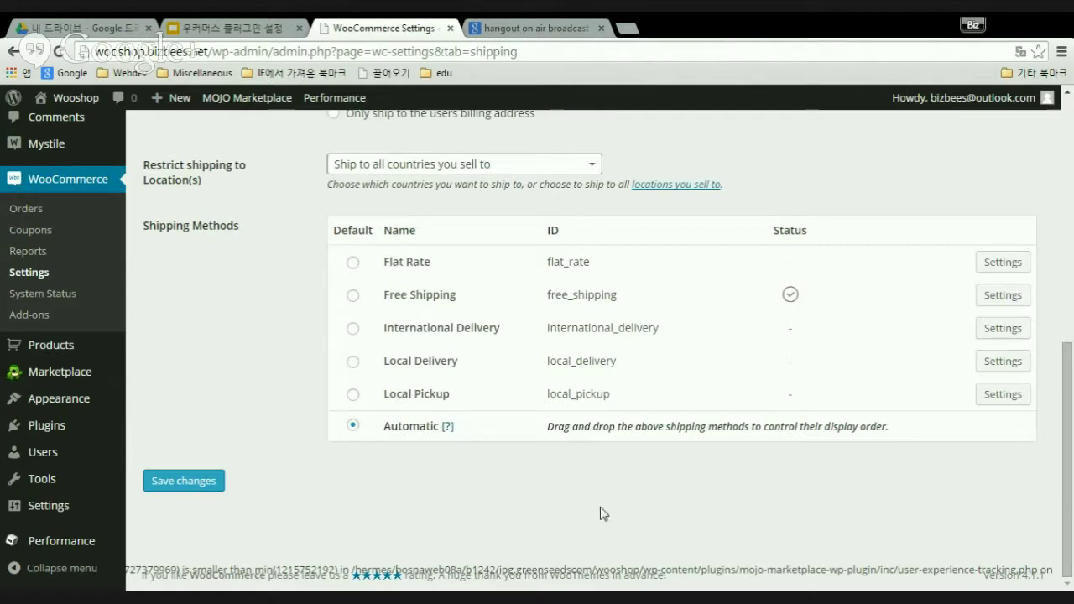
# - Open the International Delivery method's settings from the top of the Shipping tab
pyautogui.scroll(10, 879, 392)
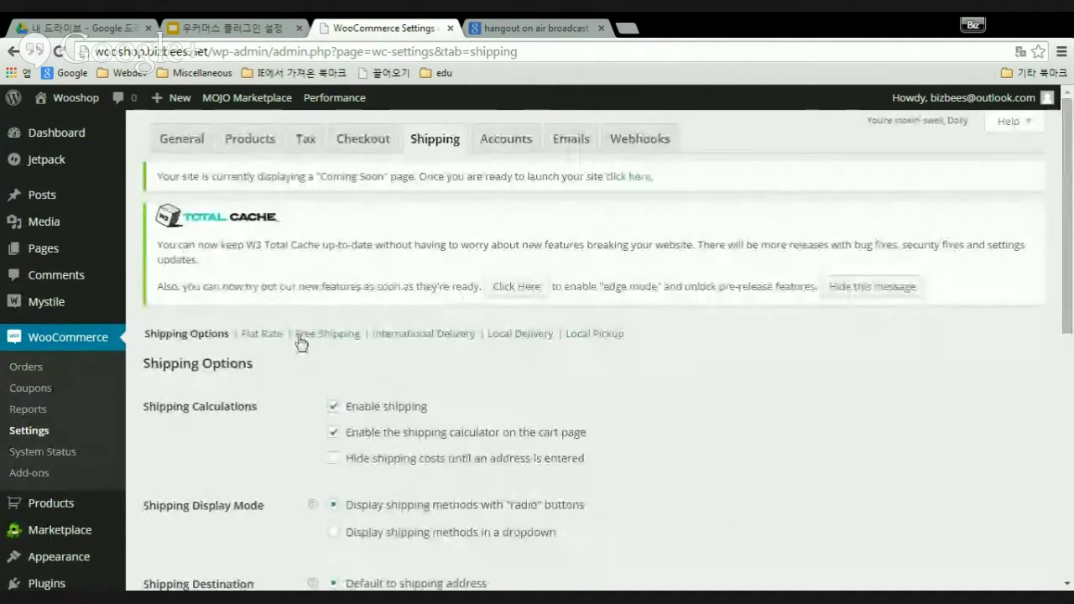
pyautogui.scroll(-8, 763, 374)
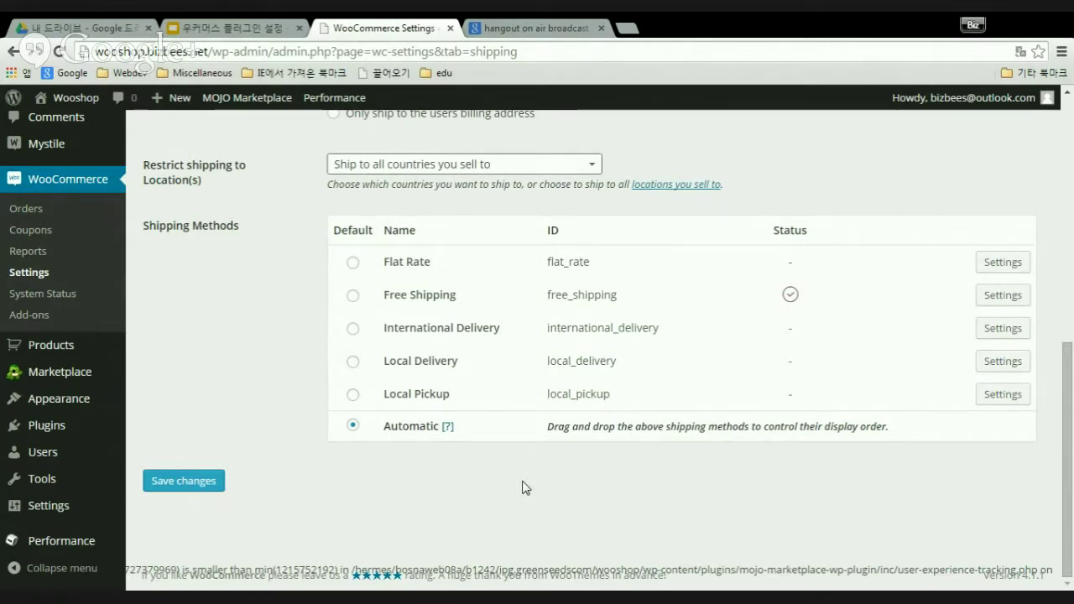
pyautogui.scroll(7, 532, 467)
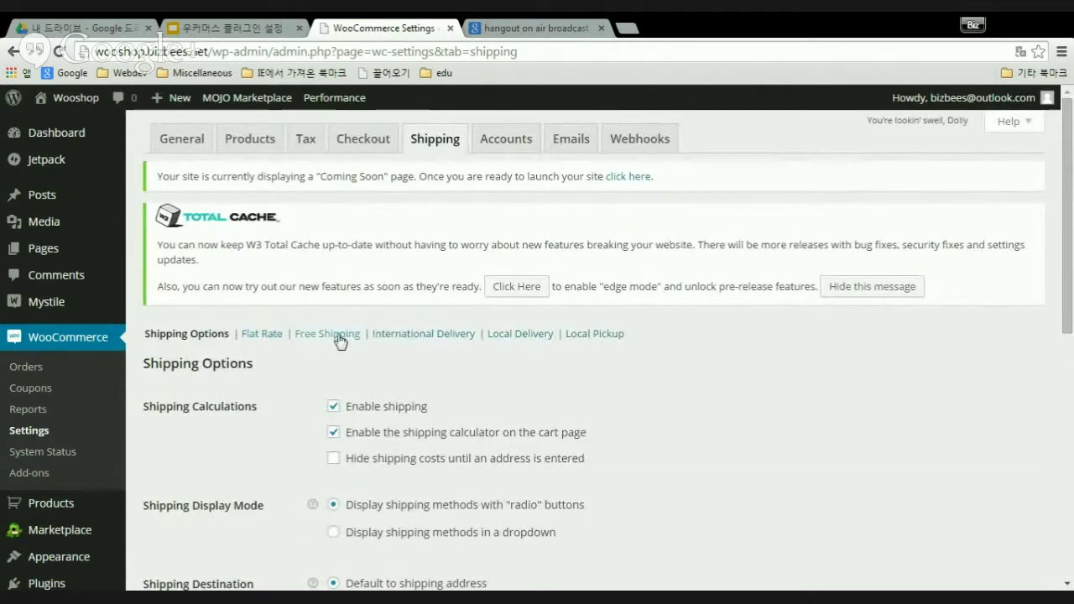
pyautogui.click(455, 335)
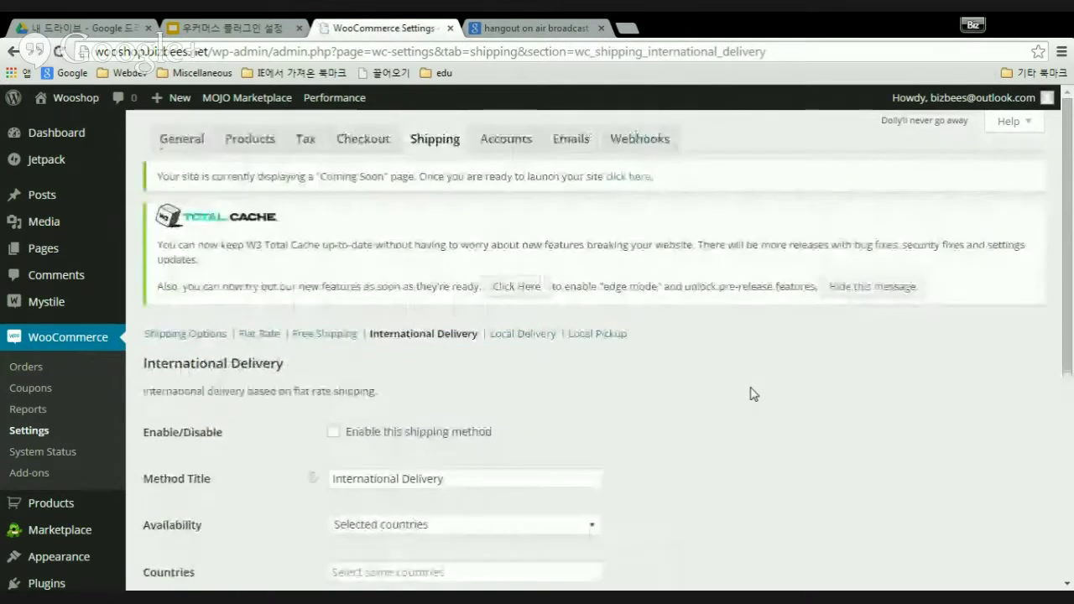
pyautogui.scroll(-2, 755, 393)
pyautogui.scroll(-2, 753, 393)
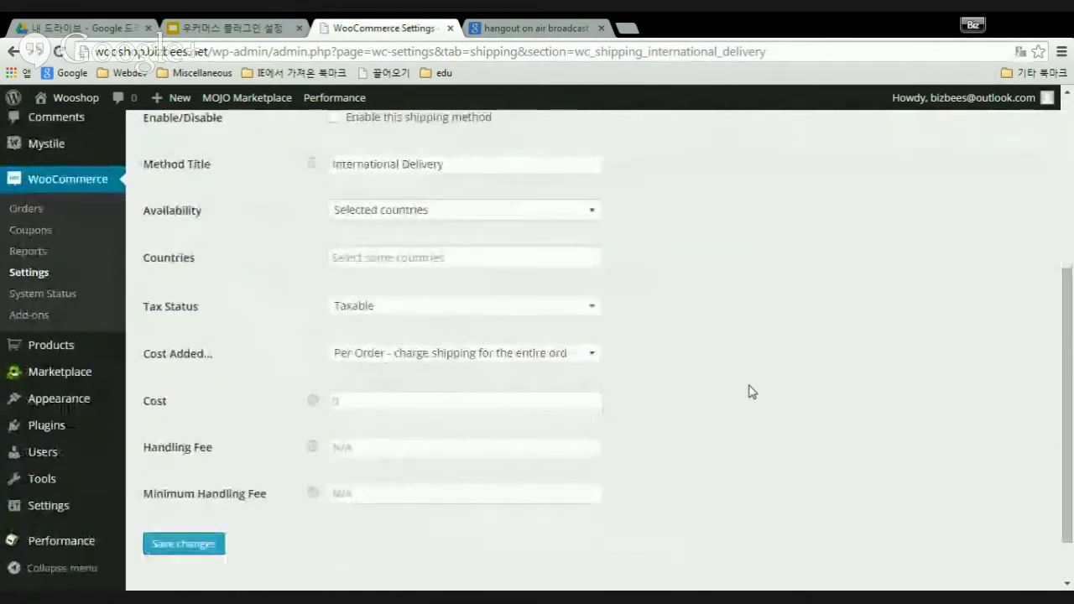
pyautogui.scroll(3, 752, 392)
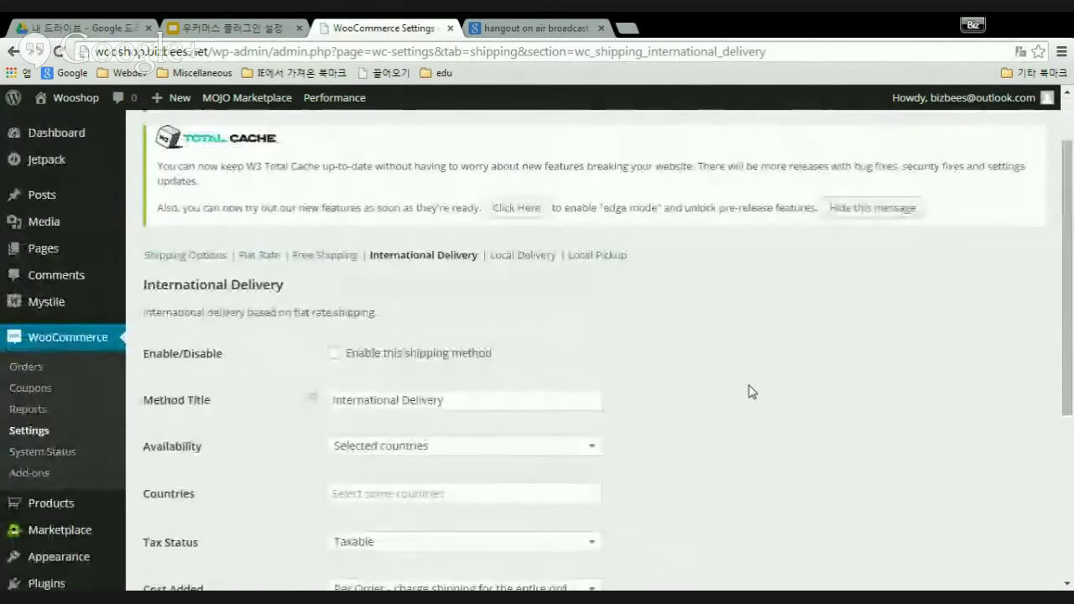
pyautogui.scroll(-4, 751, 391)
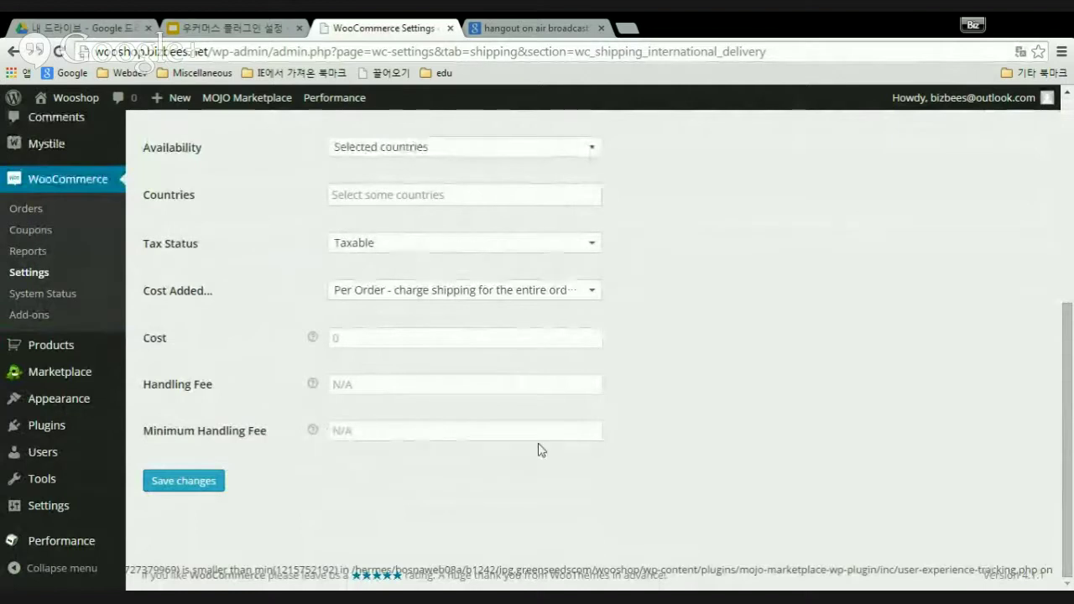
pyautogui.scroll(2, 537, 448)
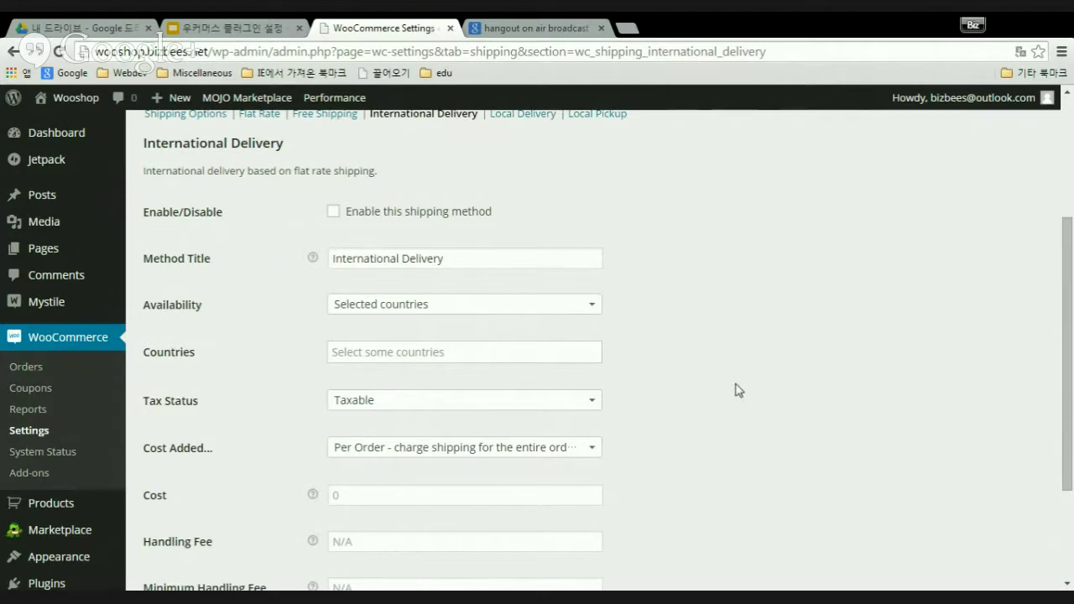
pyautogui.scroll(-2, 725, 408)
pyautogui.scroll(6, 710, 408)
pyautogui.scroll(-4, 708, 411)
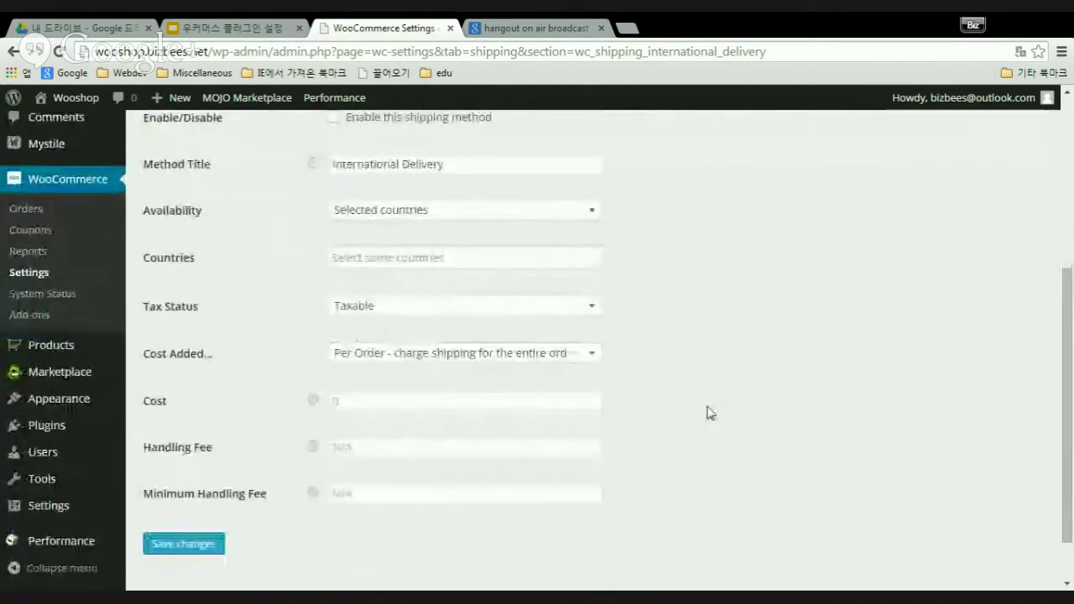
pyautogui.scroll(4, 710, 411)
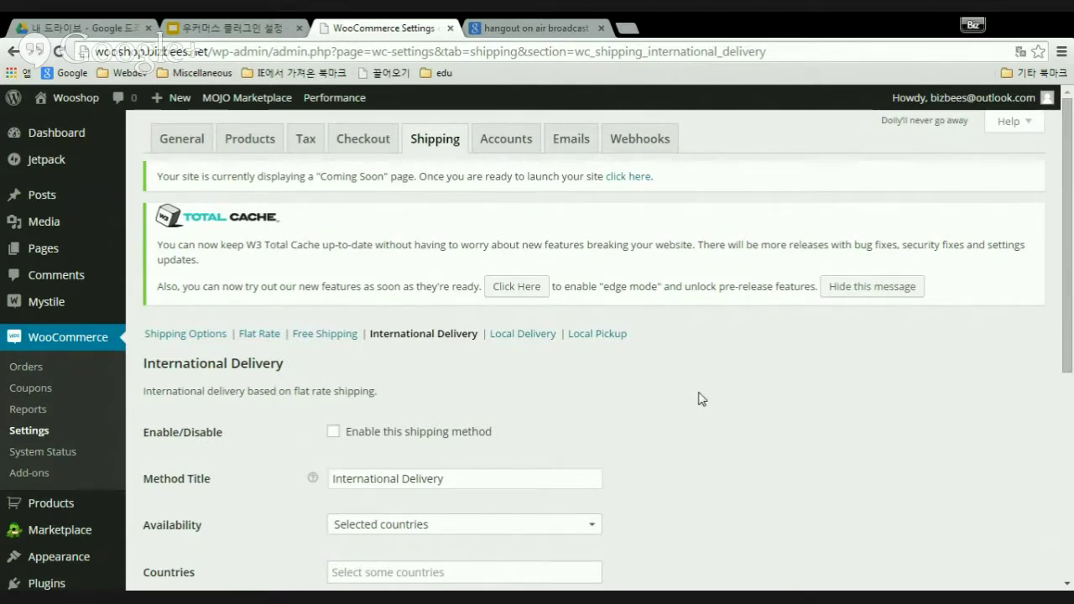
pyautogui.scroll(-5, 698, 400)
pyautogui.scroll(3, 694, 405)
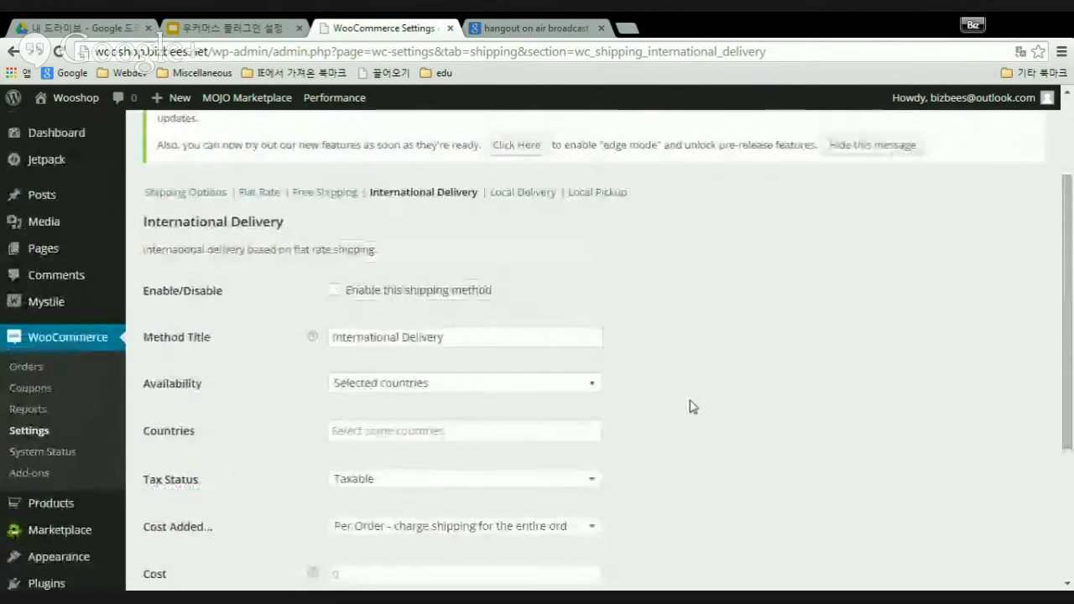
pyautogui.scroll(2, 690, 408)
pyautogui.scroll(-5, 684, 415)
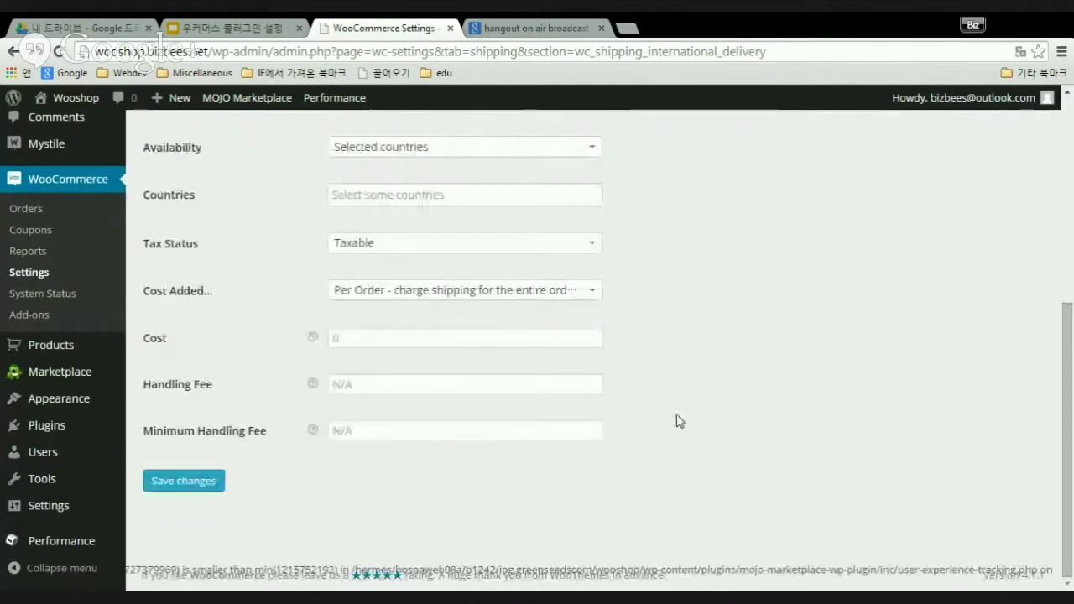
pyautogui.scroll(4, 680, 421)
pyautogui.scroll(-4, 680, 420)
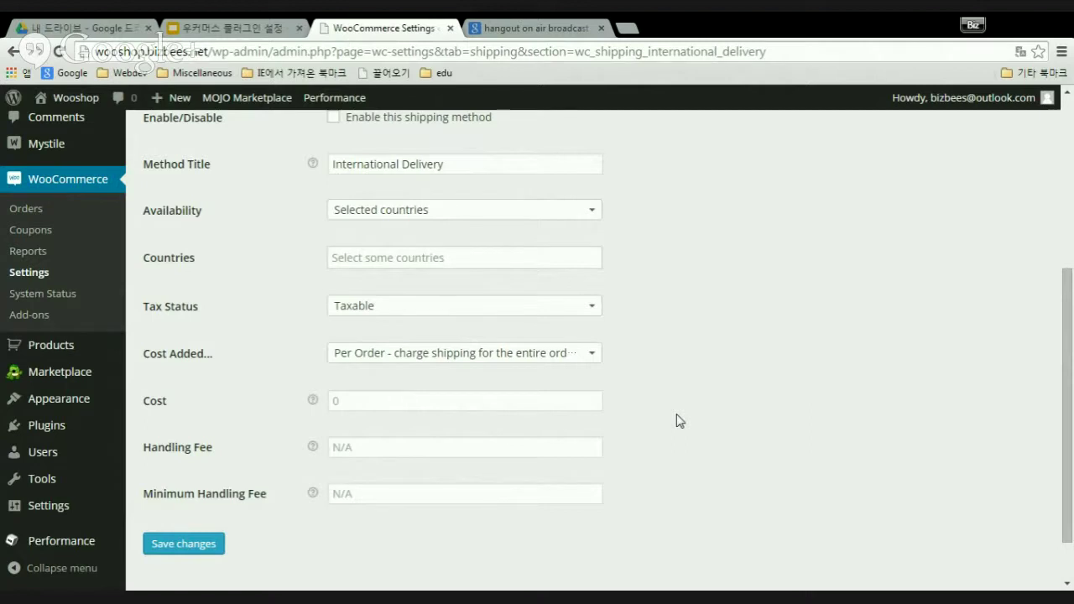
pyautogui.scroll(5, 690, 409)
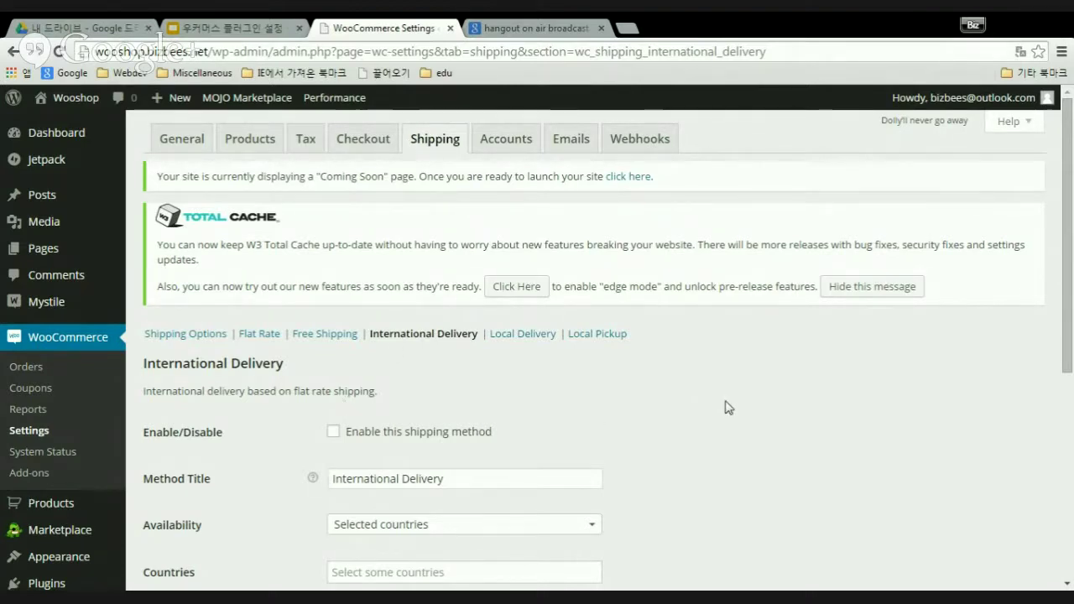
pyautogui.scroll(-5, 727, 408)
pyautogui.scroll(5, 719, 418)
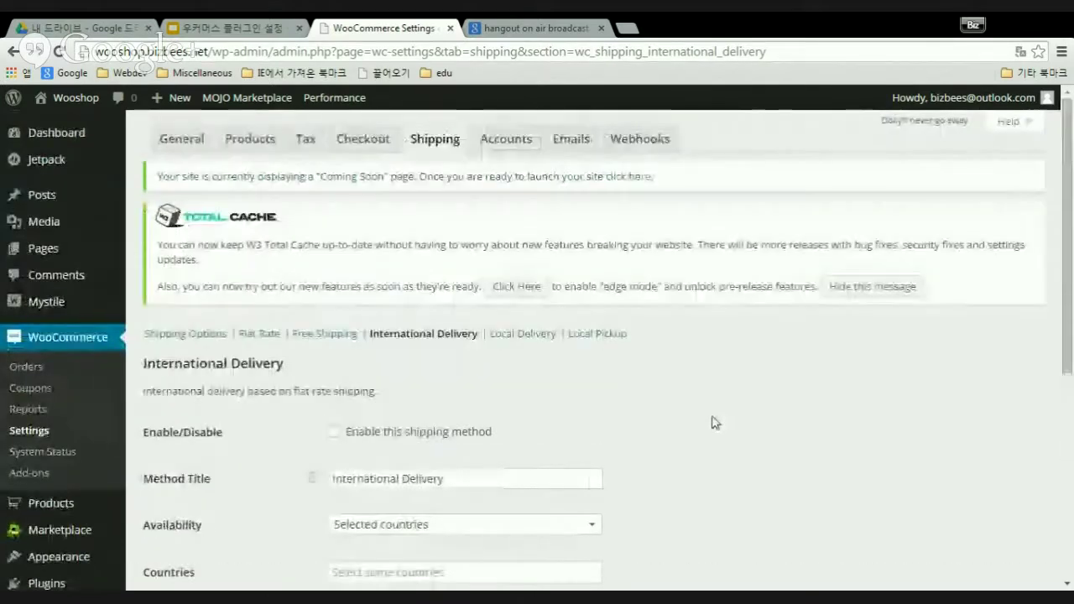
pyautogui.scroll(-3, 714, 423)
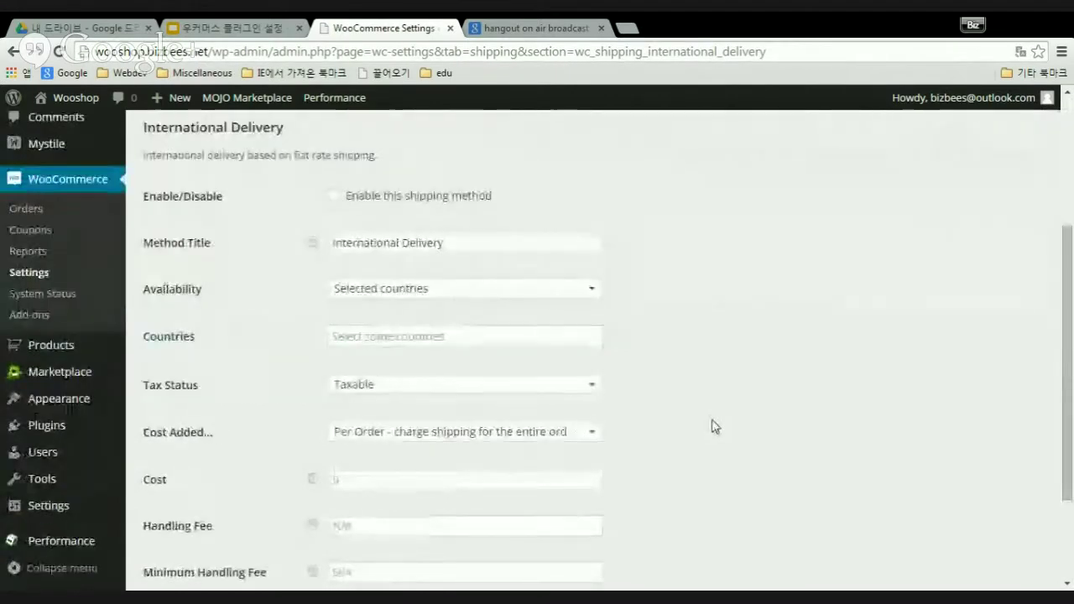
pyautogui.scroll(-2, 711, 428)
pyautogui.scroll(5, 710, 431)
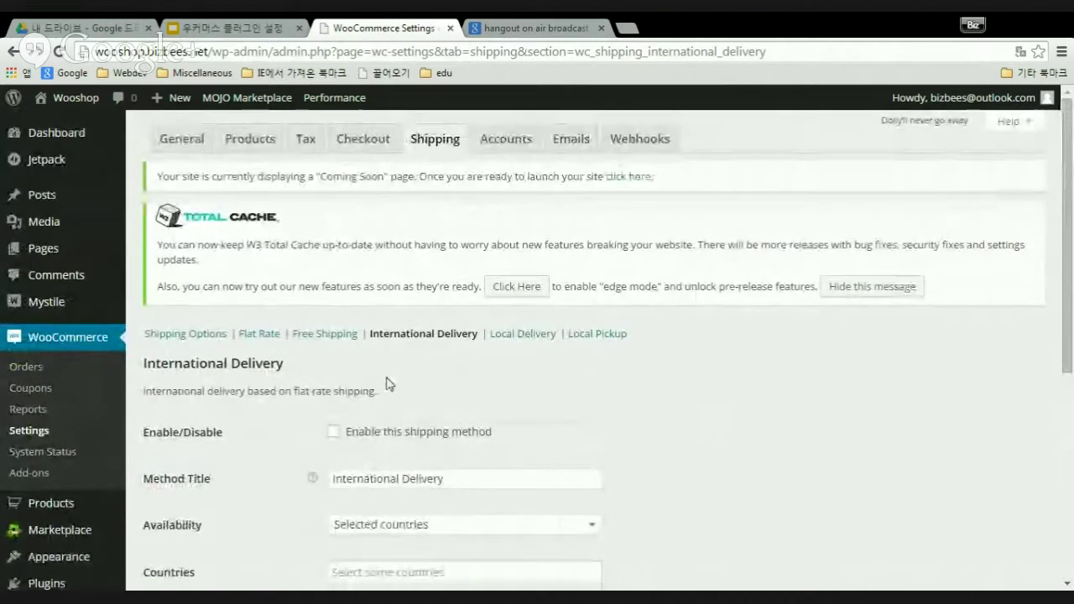
pyautogui.scroll(-4, 697, 401)
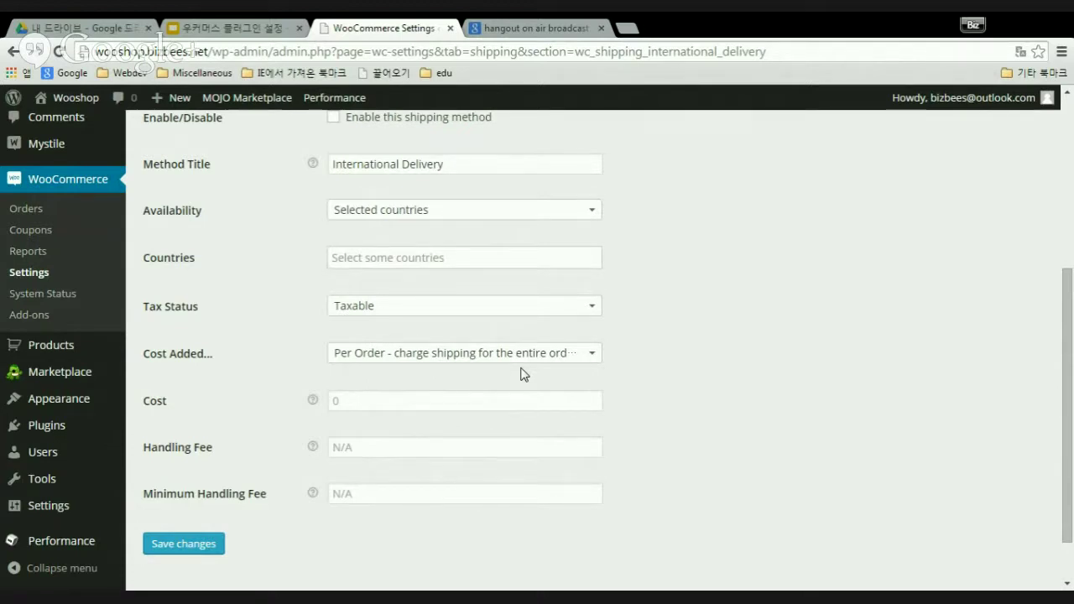
pyautogui.scroll(3, 735, 386)
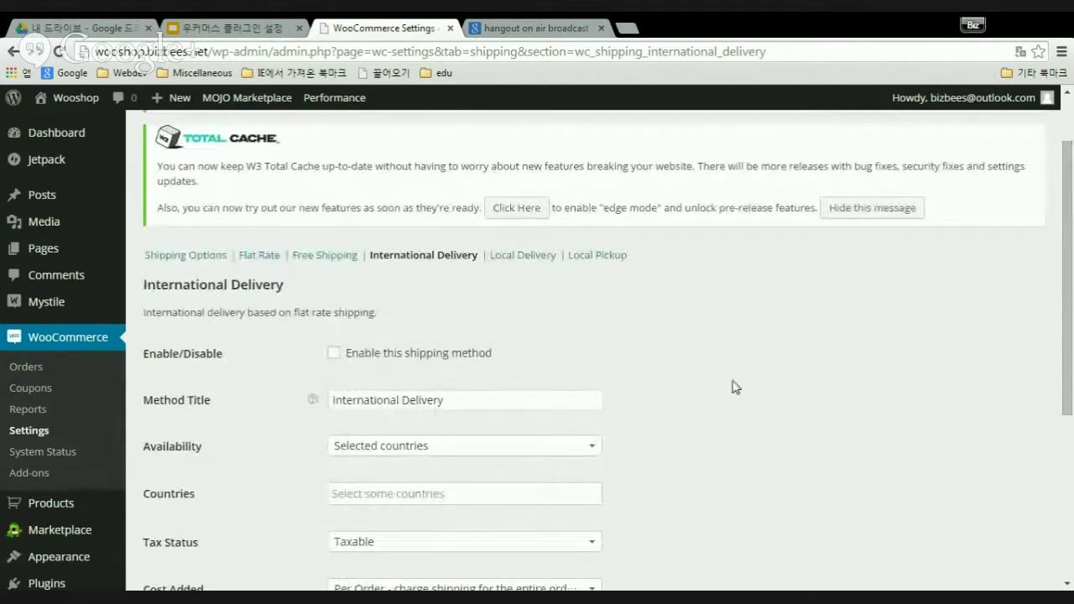
pyautogui.scroll(1, 735, 386)
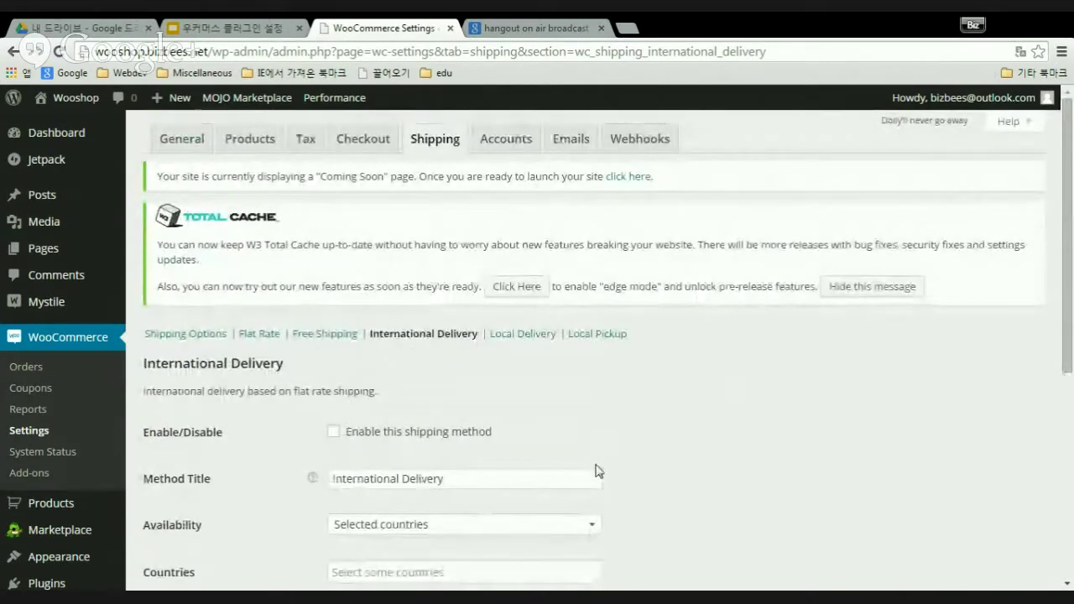
# - Switch to the Accounts tab and expand the My Account Page dropdown
pyautogui.click(508, 141)
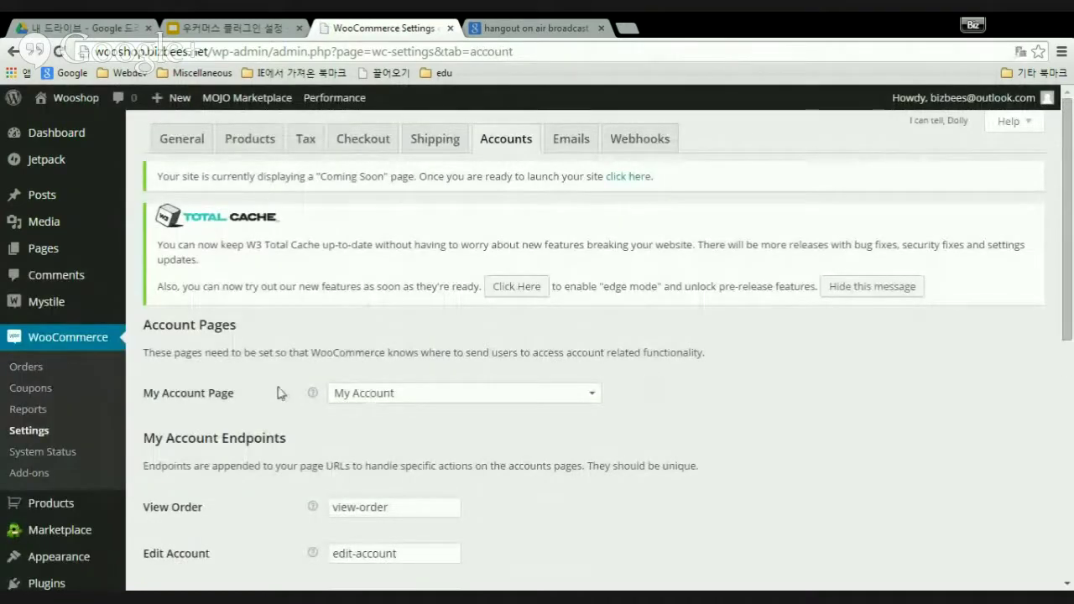
pyautogui.scroll(-2, 277, 396)
pyautogui.scroll(2, 273, 405)
pyautogui.scroll(-2, 817, 370)
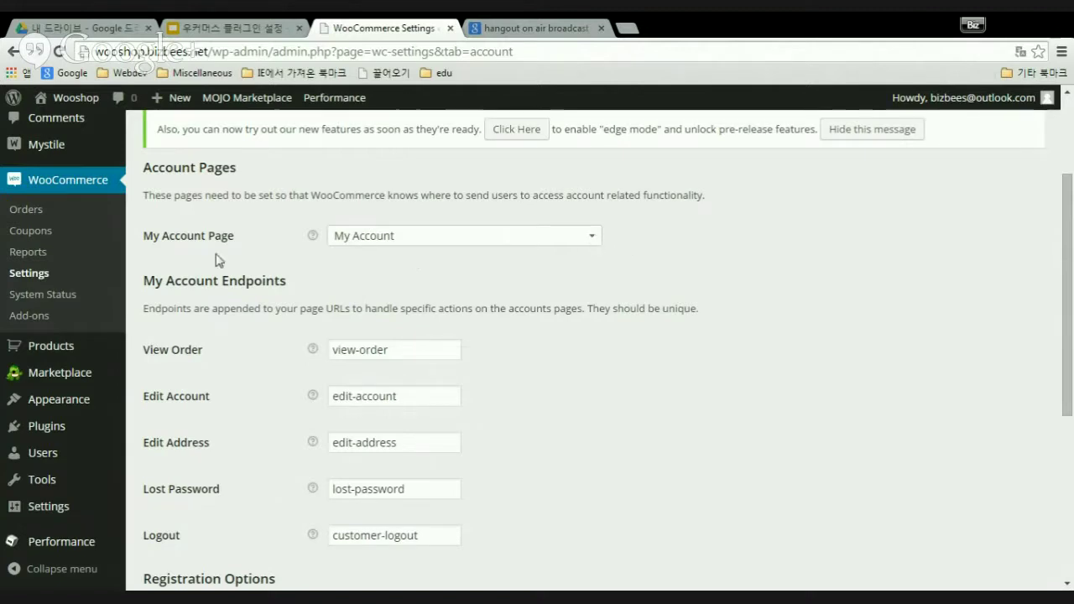
pyautogui.click(598, 238)
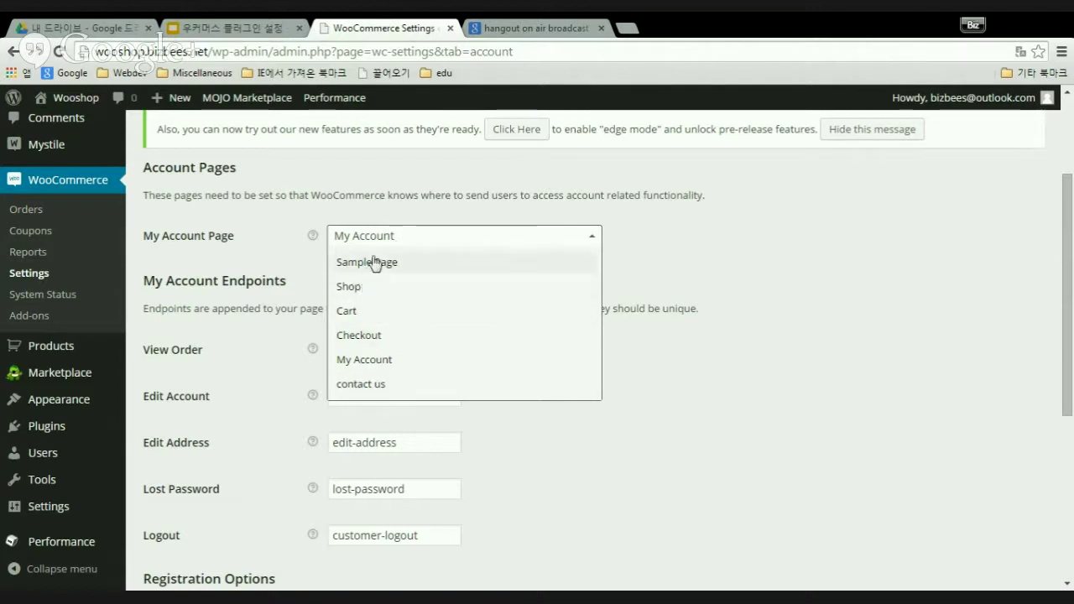
# - Keep My Account as the My Account Page and scroll to the endpoints section
pyautogui.click(417, 242)
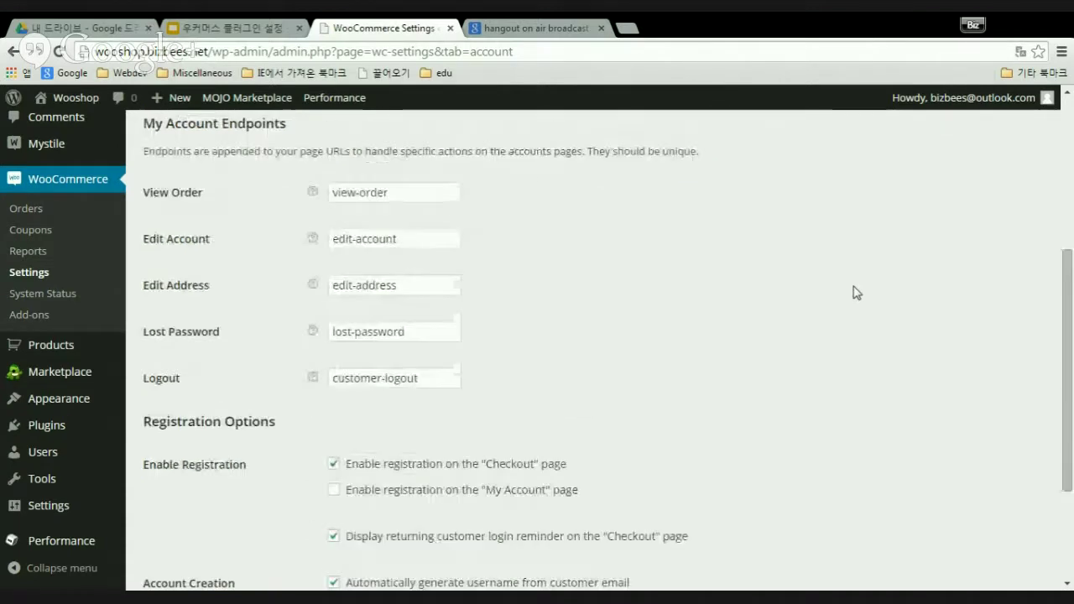
pyautogui.scroll(-2, 854, 291)
pyautogui.scroll(2, 853, 291)
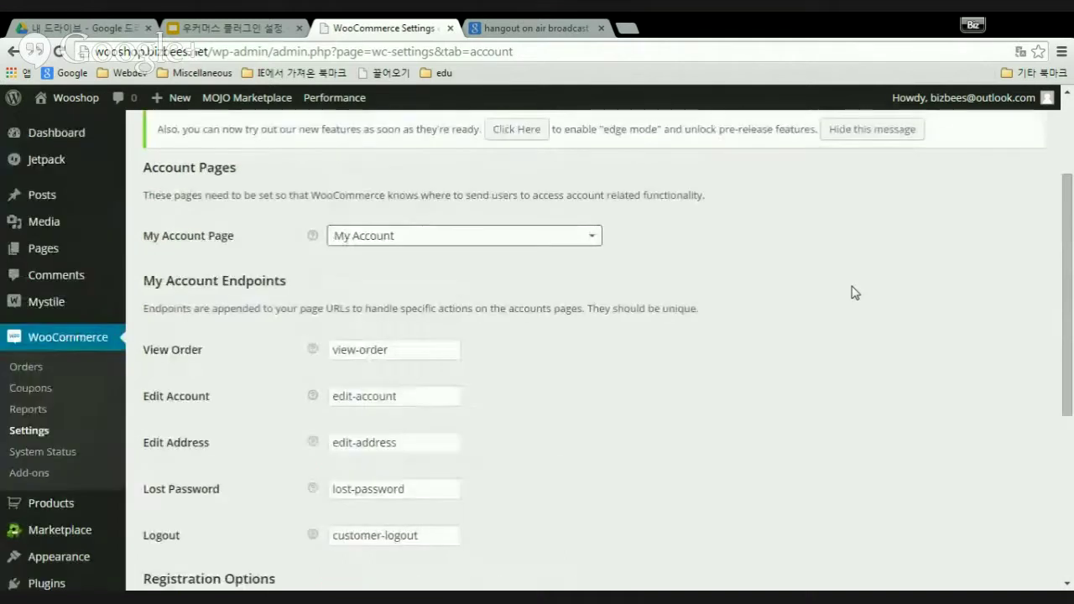
pyautogui.scroll(-1, 825, 319)
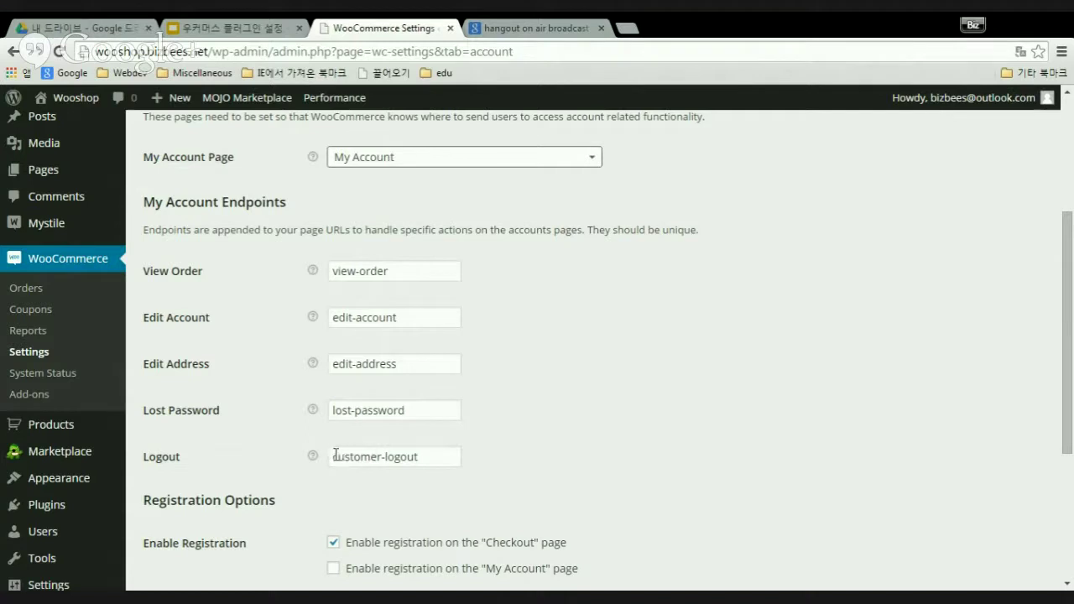
# - Highlight each endpoint value: customer-logout, lost-password, edit-address, edit-account, view-order
pyautogui.moveTo(335, 460); pyautogui.dragTo(432, 458)
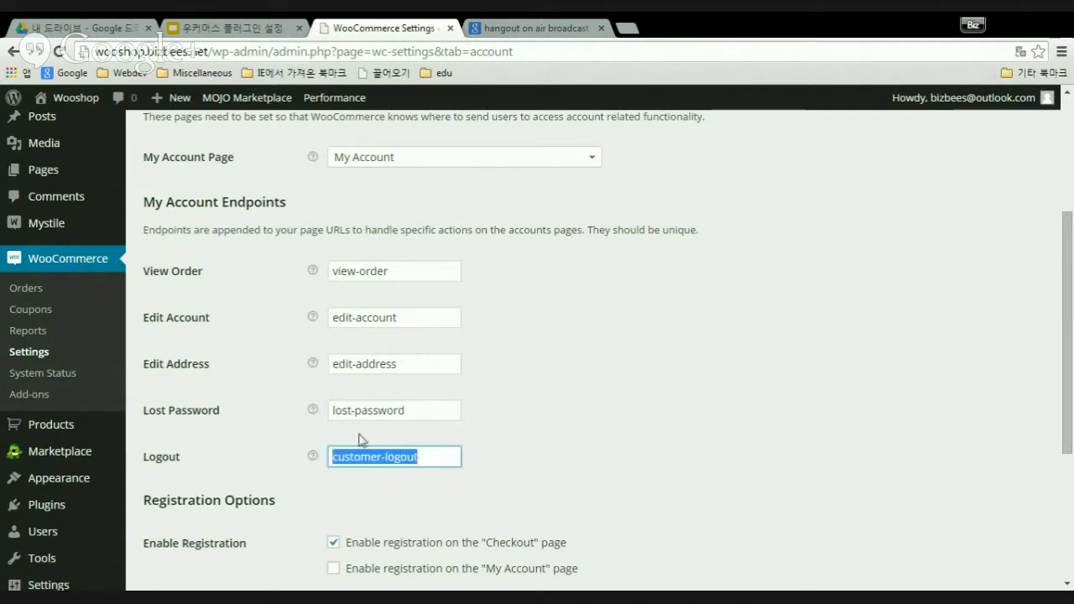
pyautogui.moveTo(339, 411); pyautogui.dragTo(415, 411)
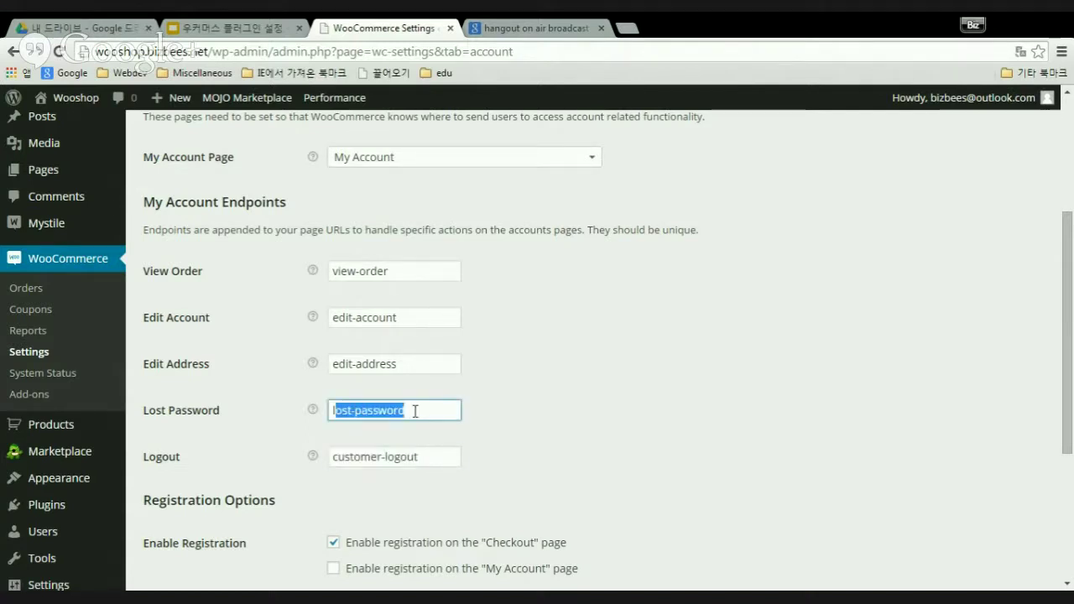
pyautogui.moveTo(334, 365); pyautogui.dragTo(393, 365)
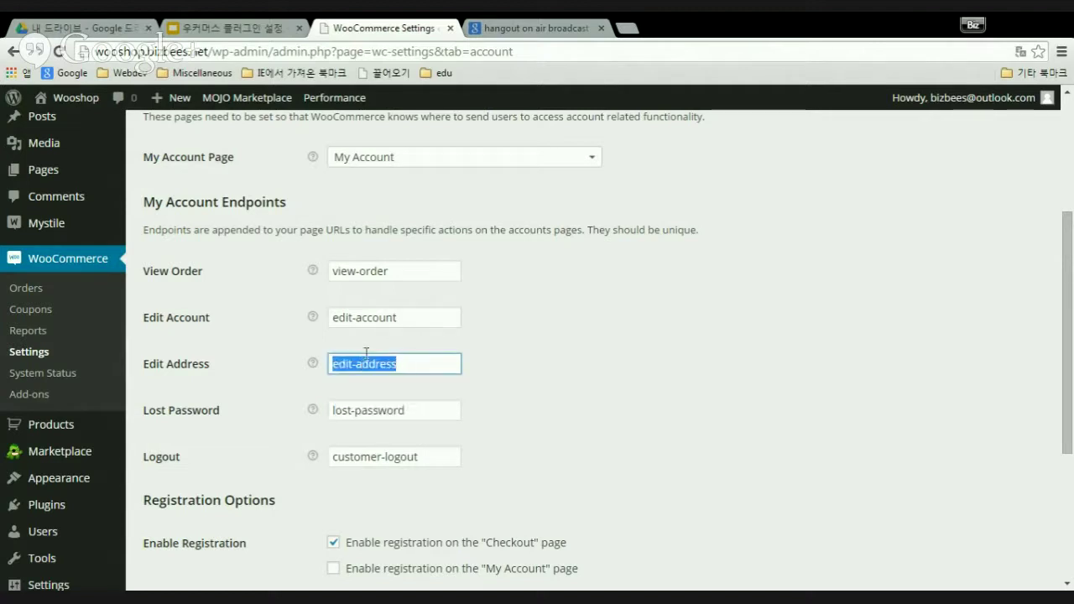
pyautogui.moveTo(337, 319); pyautogui.dragTo(413, 318)
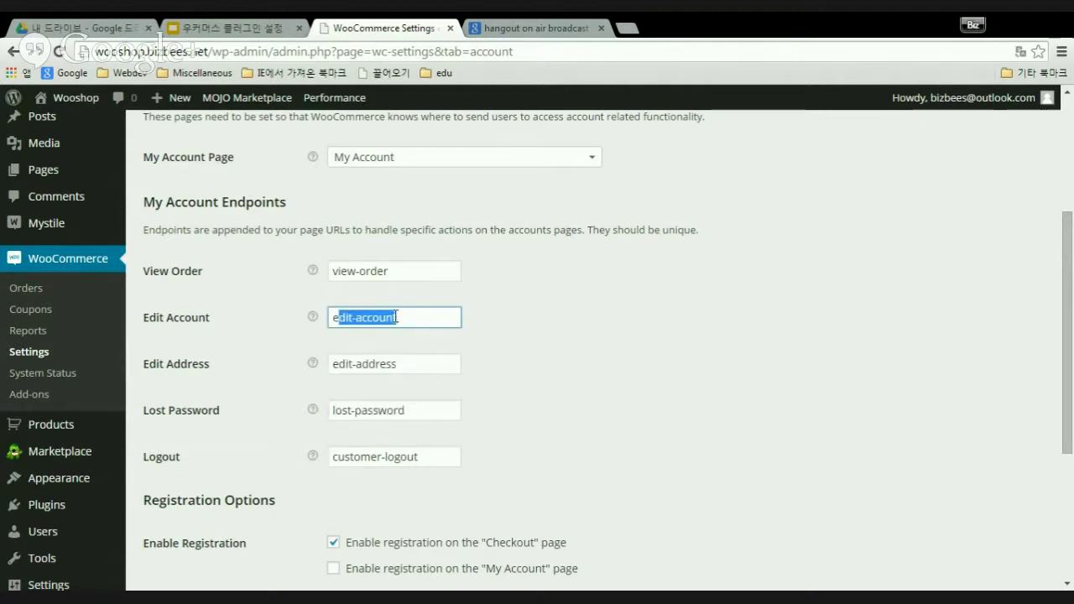
pyautogui.moveTo(333, 271); pyautogui.dragTo(404, 270)
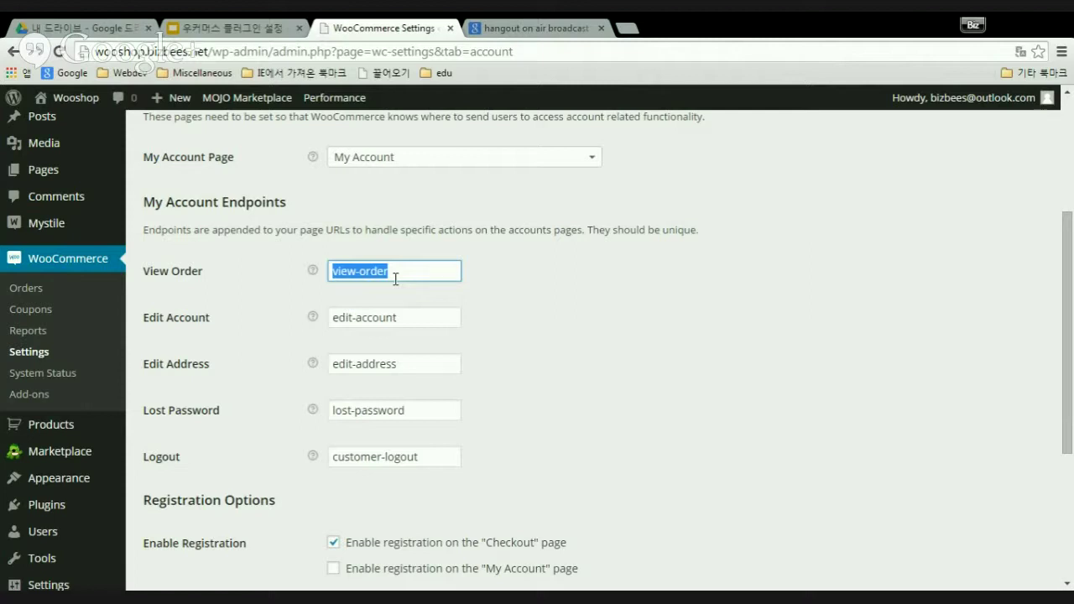
pyautogui.click(592, 311)
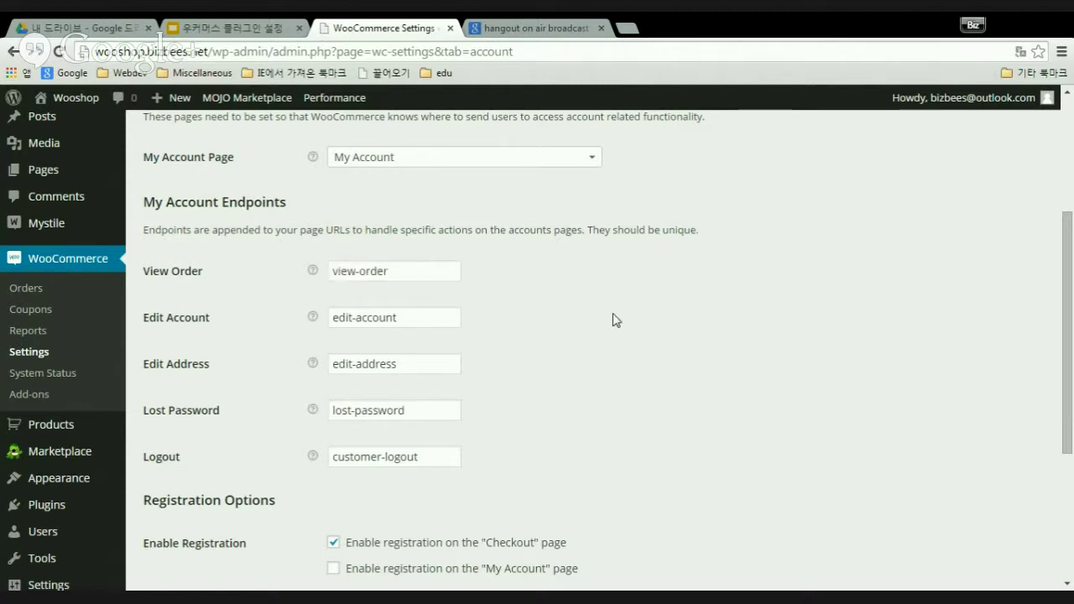
# - Review the registration options below the My Account endpoints
pyautogui.scroll(-3, 613, 319)
pyautogui.scroll(-1, 614, 319)
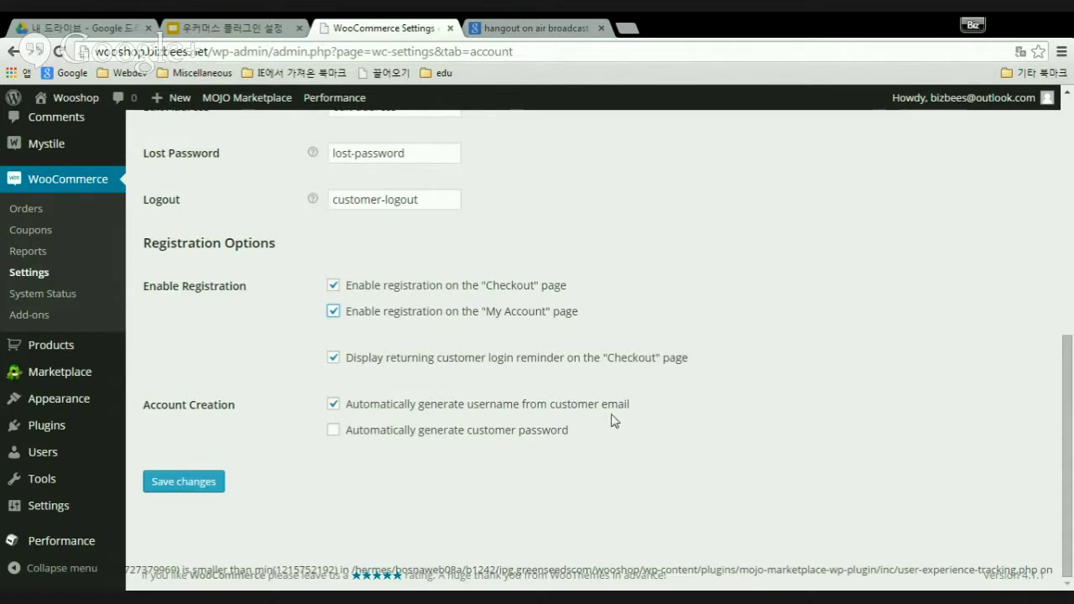
pyautogui.scroll(6, 613, 420)
pyautogui.scroll(-5, 613, 422)
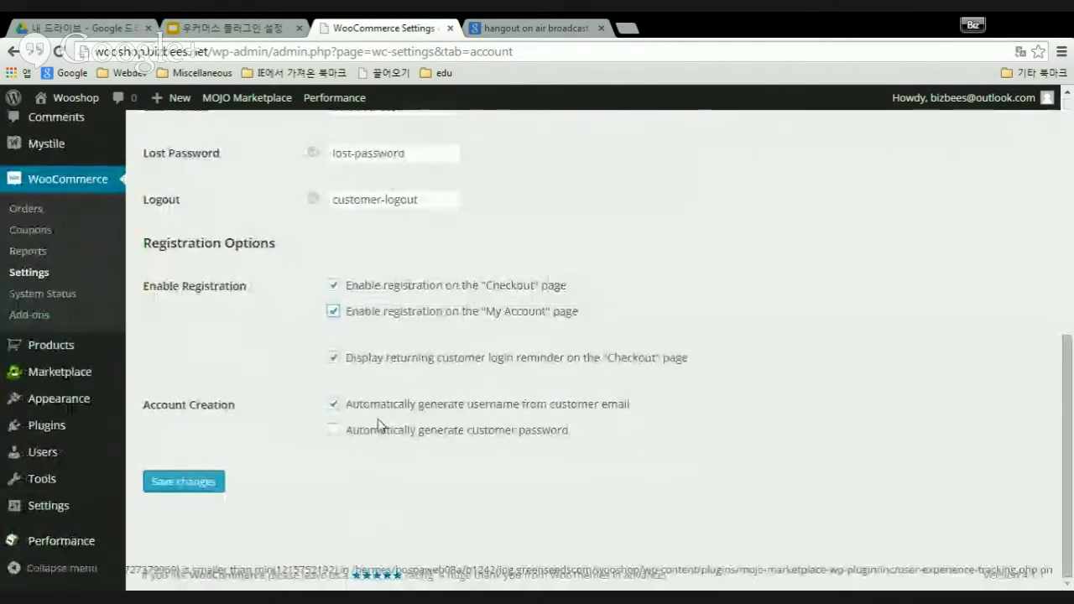
pyautogui.scroll(2, 487, 405)
pyautogui.scroll(-2, 487, 404)
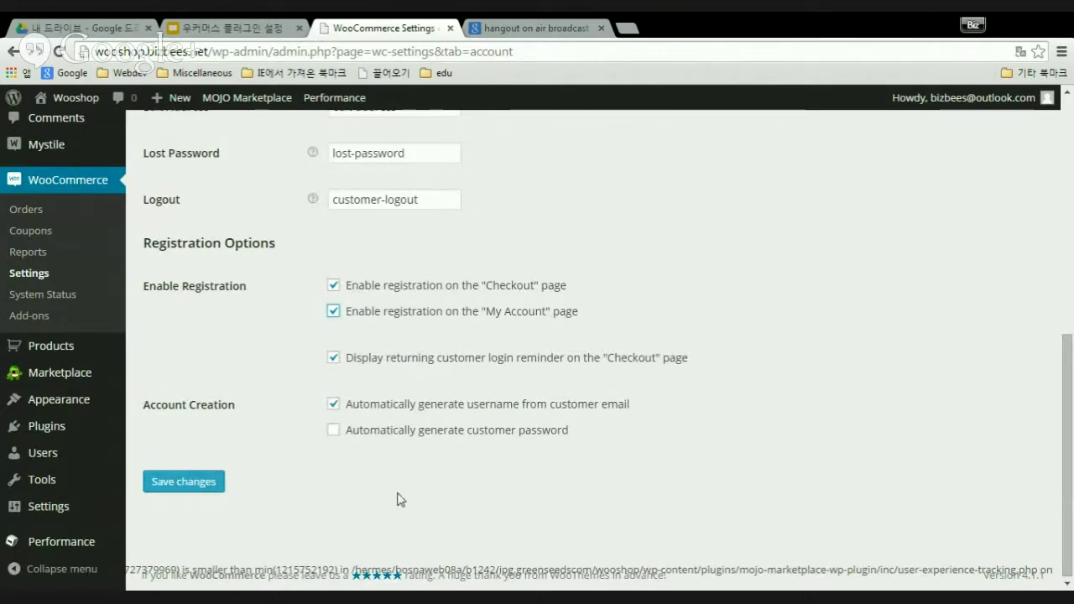
# - Go to Settings > General from the admin sidebar
pyautogui.scroll(10, 400, 499)
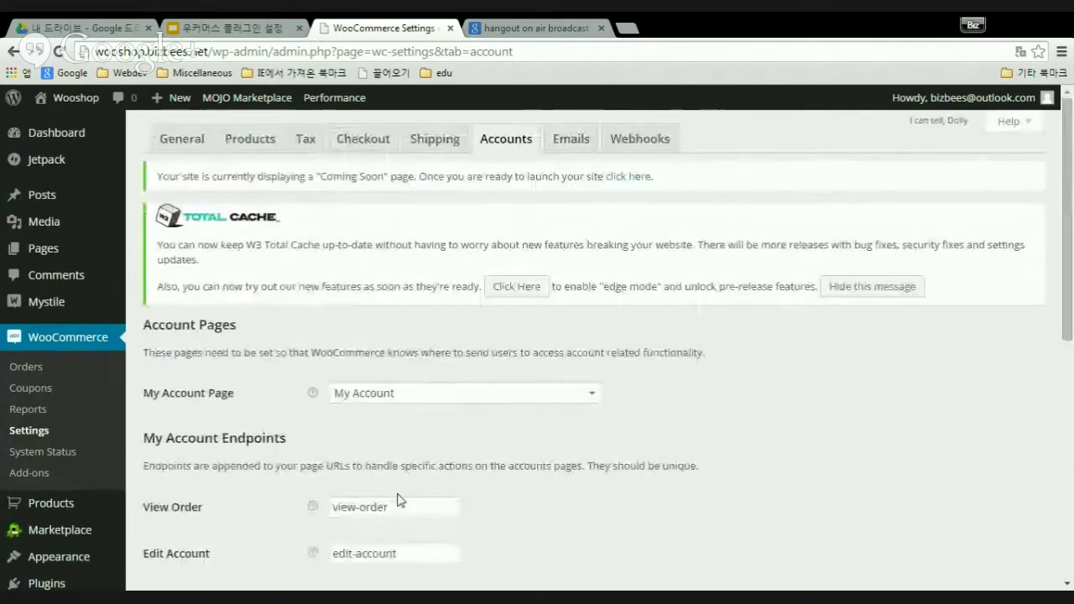
pyautogui.scroll(-6, 400, 499)
pyautogui.moveTo(54, 510)
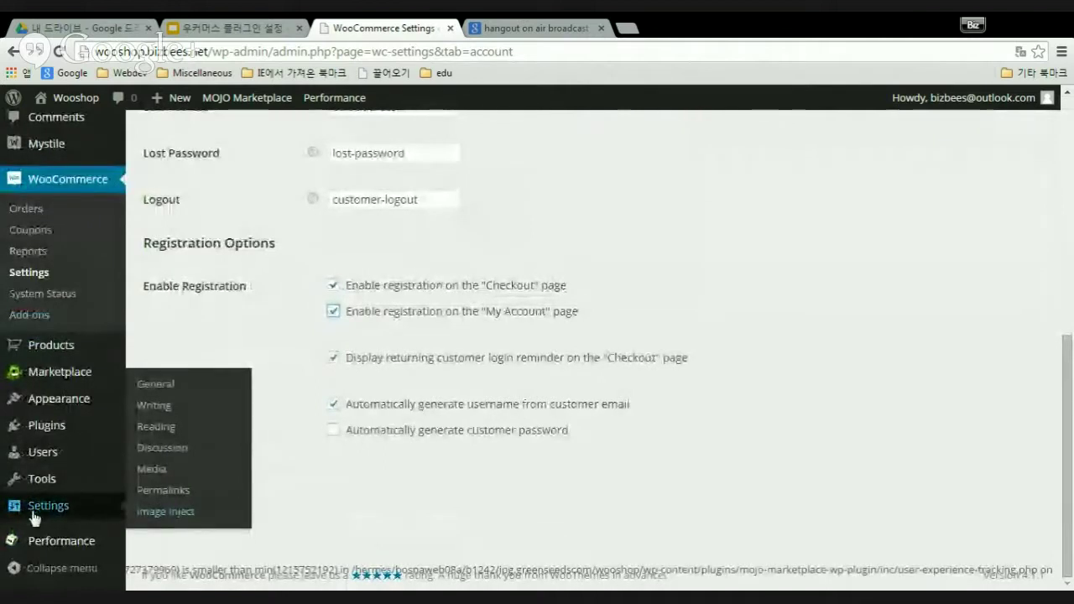
pyautogui.click(169, 386)
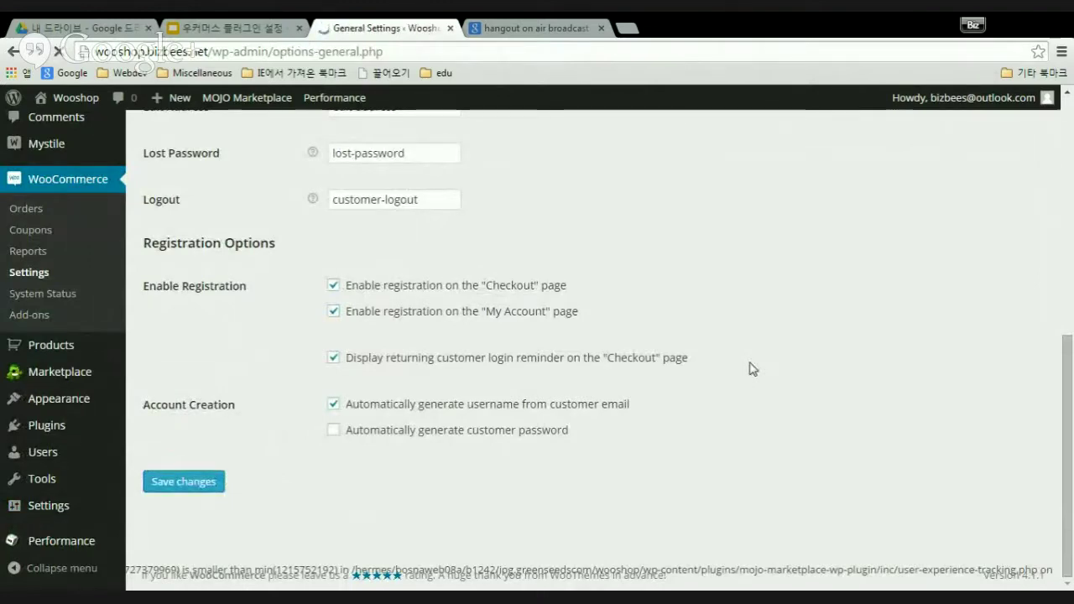
# - Tick 'Anyone can register' under Membership and save the General settings
pyautogui.scroll(-3, 667, 411)
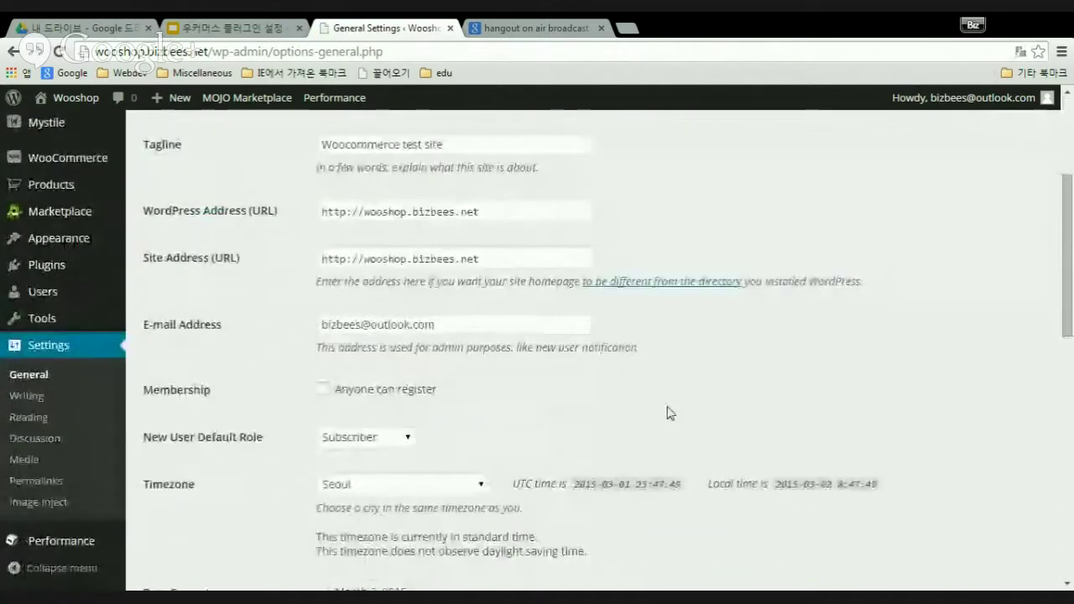
pyautogui.scroll(-7, 669, 412)
pyautogui.scroll(4, 671, 413)
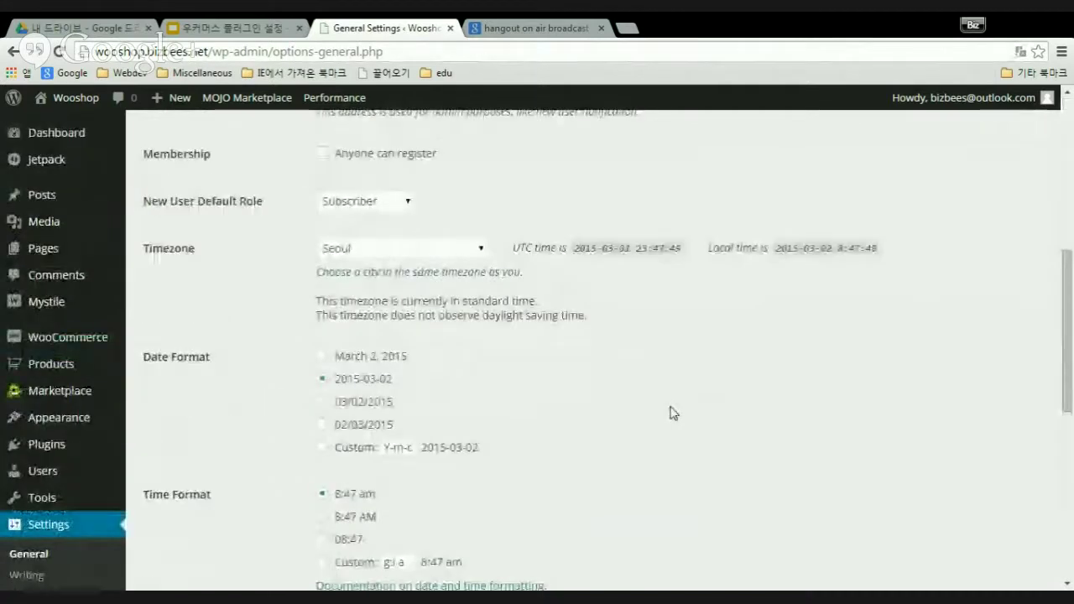
pyautogui.scroll(3, 672, 413)
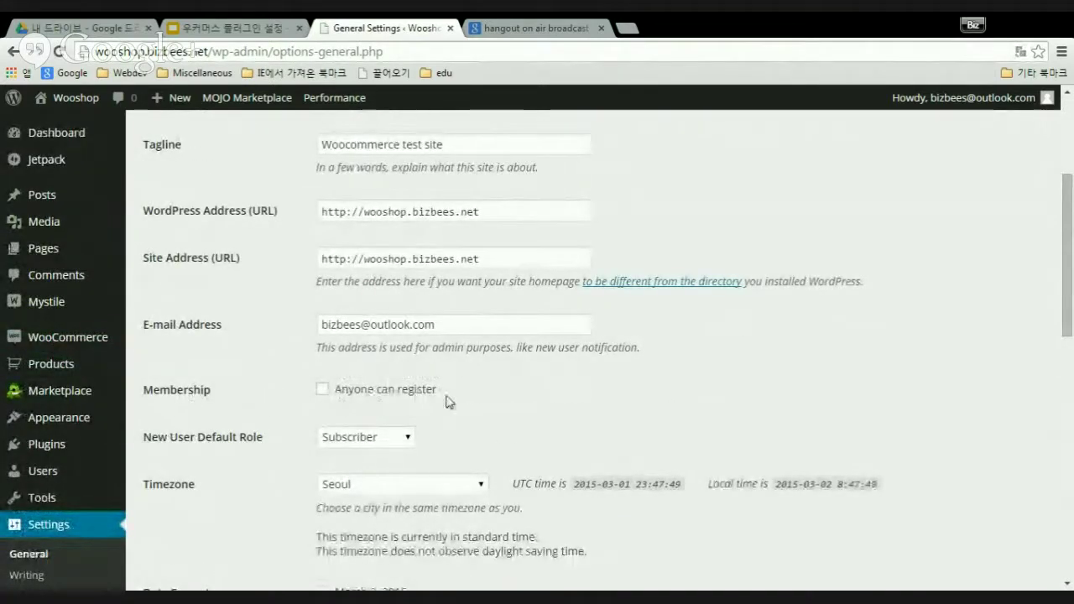
pyautogui.click(324, 393)
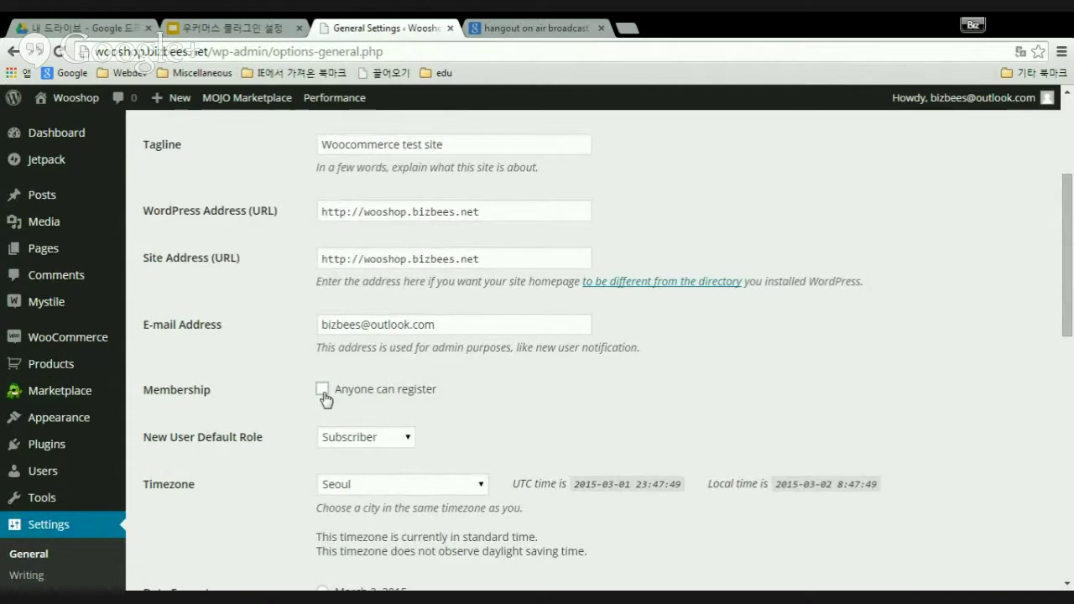
pyautogui.scroll(-8, 571, 400)
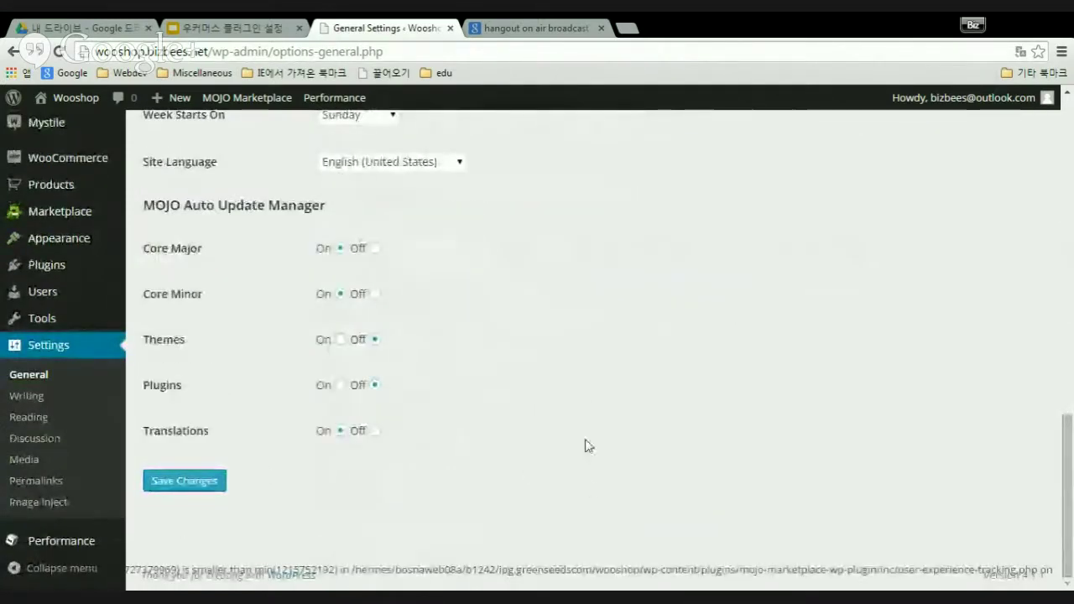
pyautogui.scroll(5, 585, 444)
pyautogui.scroll(10, 588, 437)
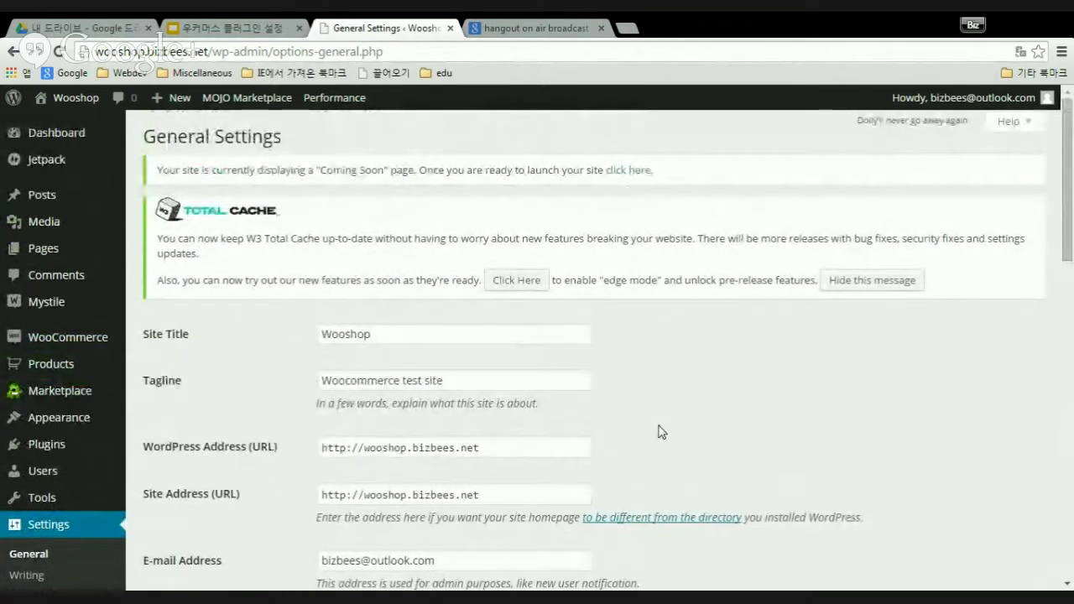
pyautogui.scroll(-12, 660, 432)
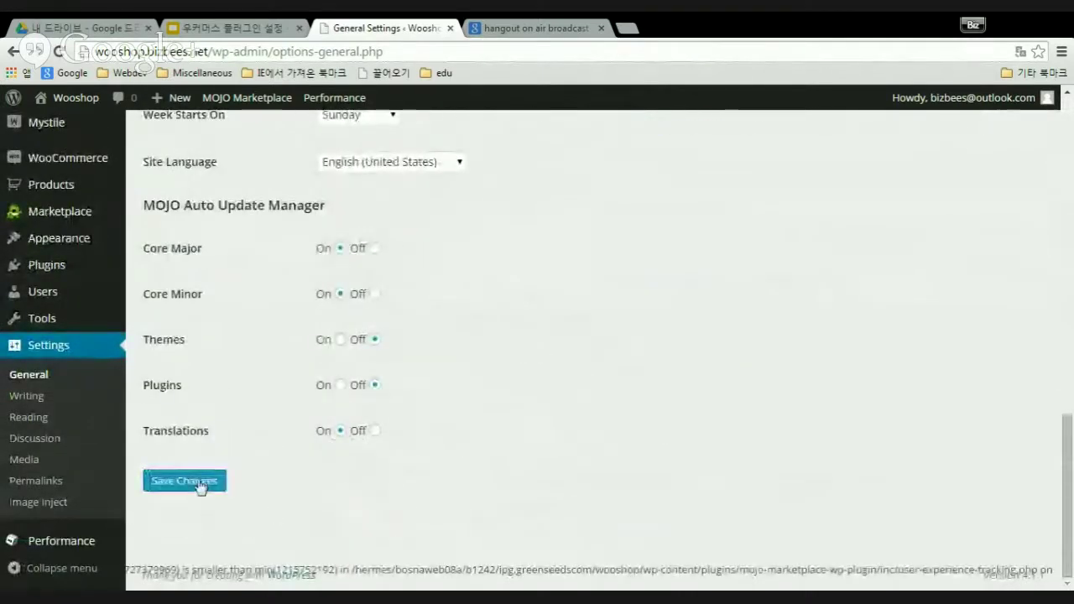
pyautogui.click(200, 484)
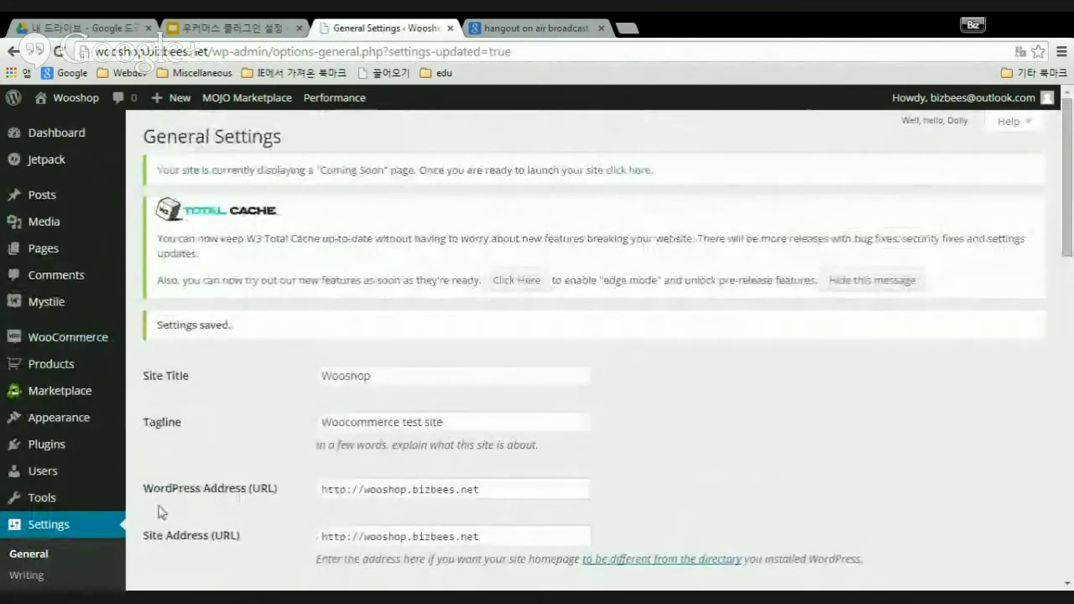
# - Return to WooCommerce's Accounts tab and enable registration on the My Account page
pyautogui.moveTo(84, 338)
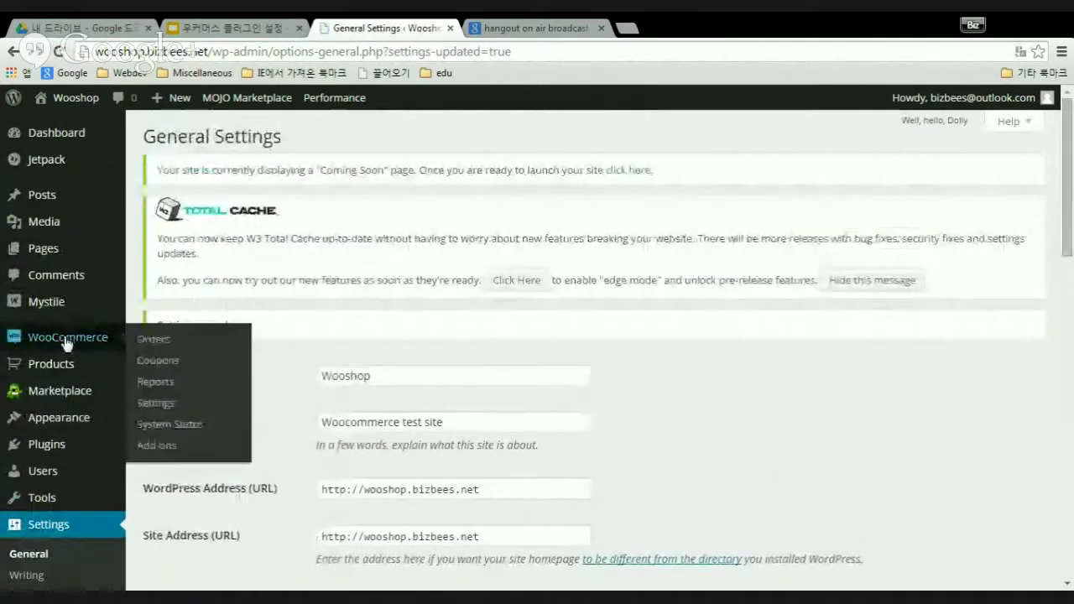
pyautogui.click(156, 404)
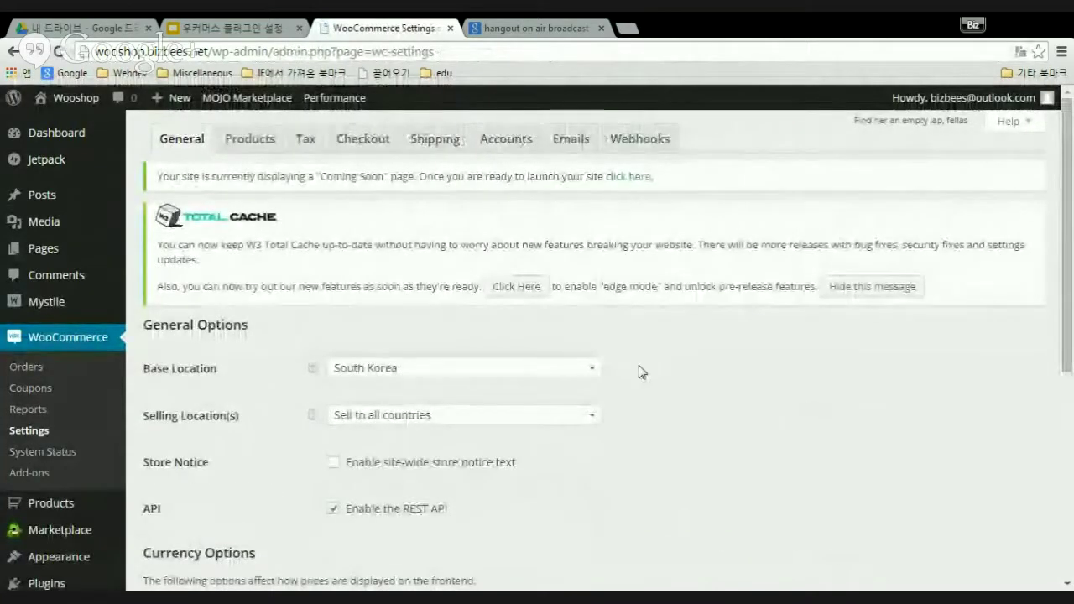
pyautogui.click(523, 143)
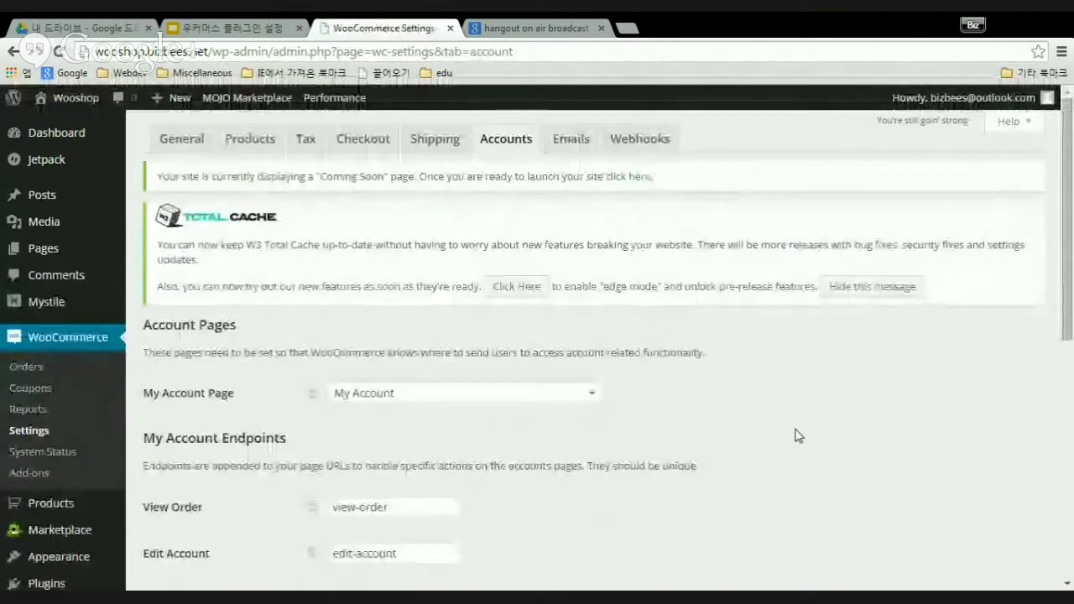
pyautogui.scroll(-8, 799, 435)
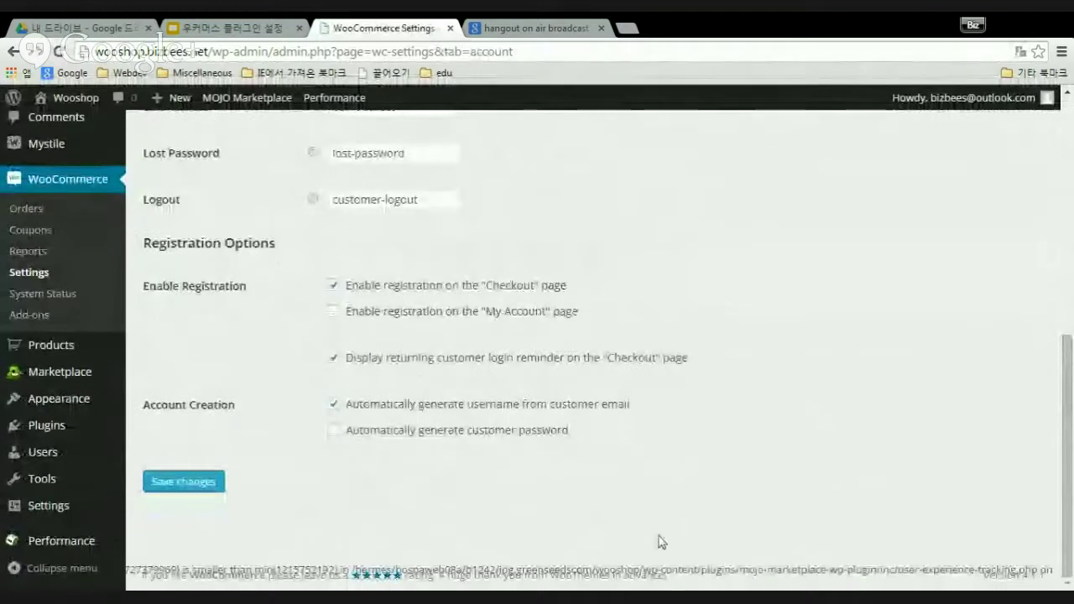
pyautogui.click(335, 312)
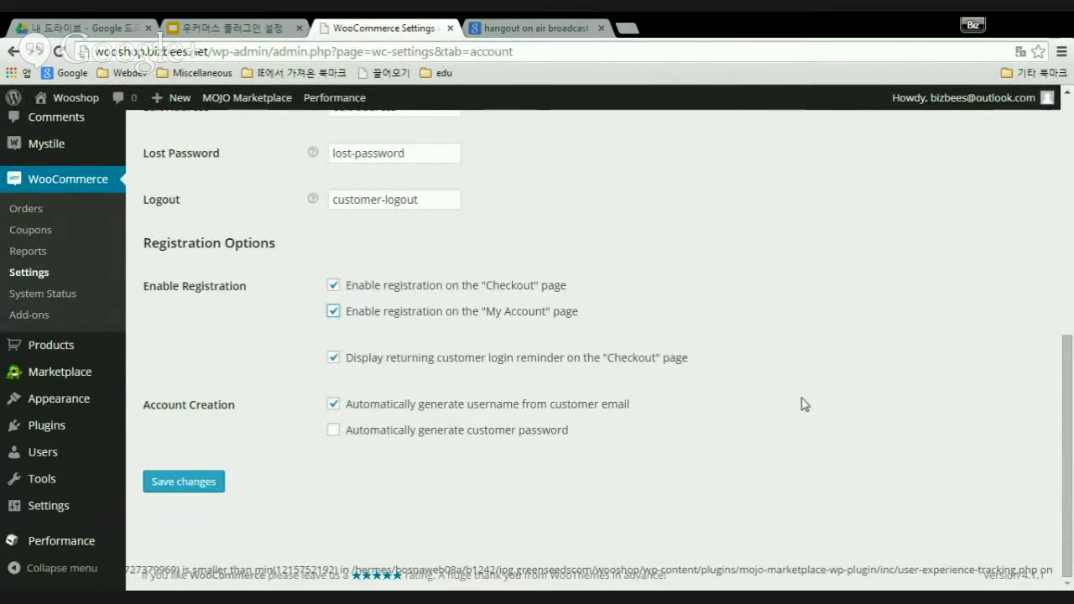
# - Save the account settings and check the saved confirmation
pyautogui.scroll(4, 403, 469)
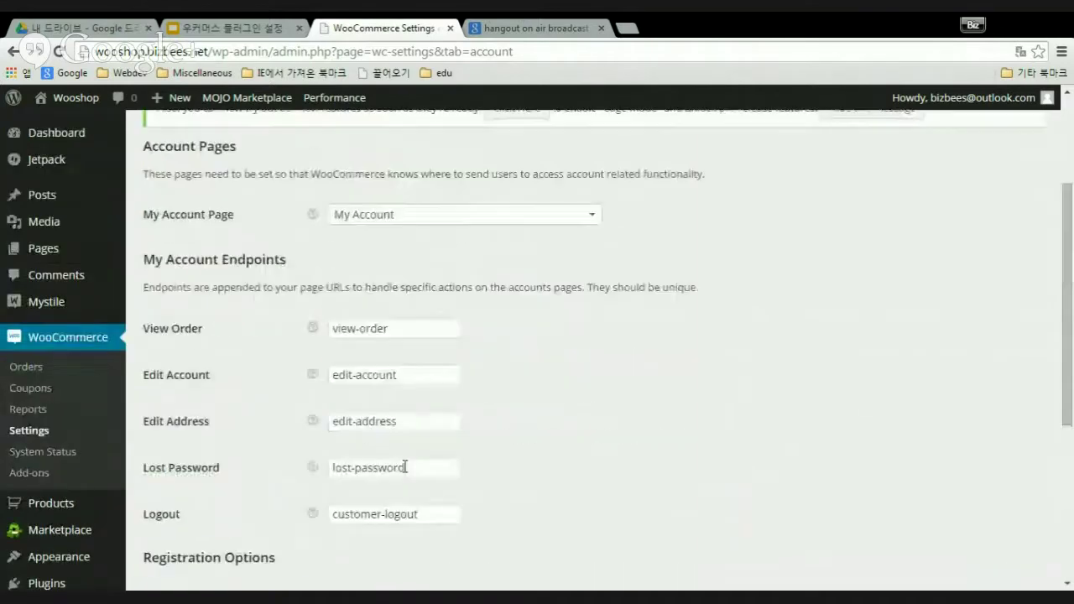
pyautogui.scroll(-4, 406, 475)
pyautogui.click(186, 482)
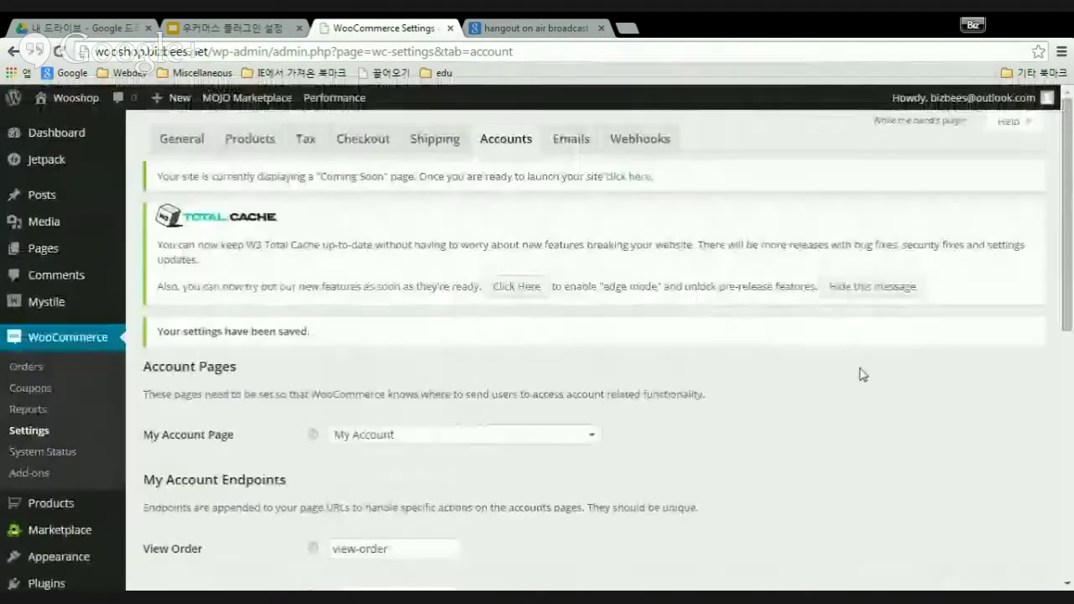
pyautogui.scroll(-6, 781, 387)
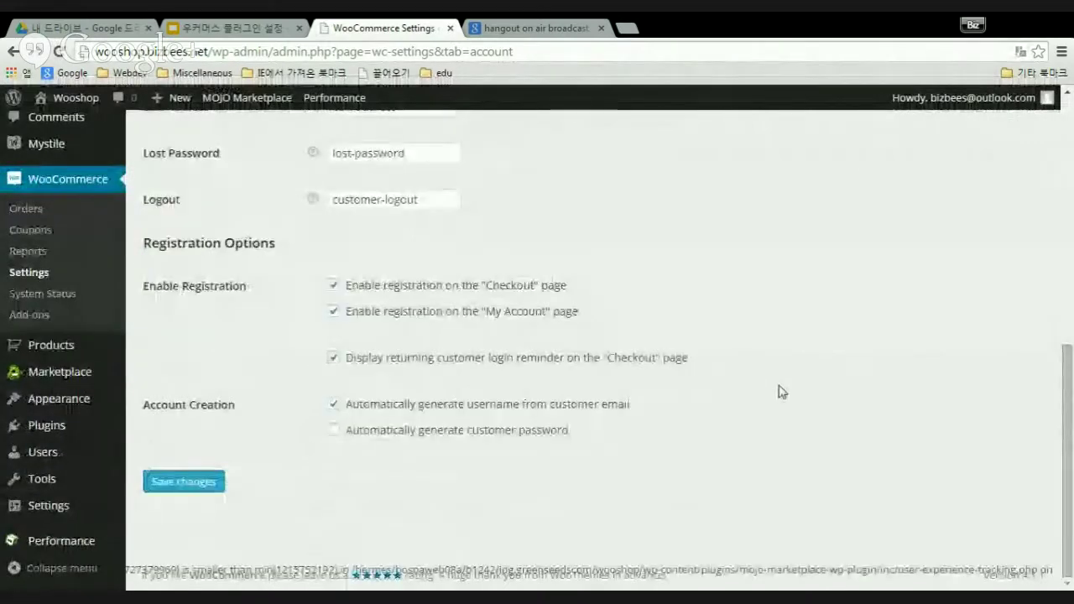
pyautogui.scroll(6, 780, 391)
pyautogui.scroll(-5, 780, 388)
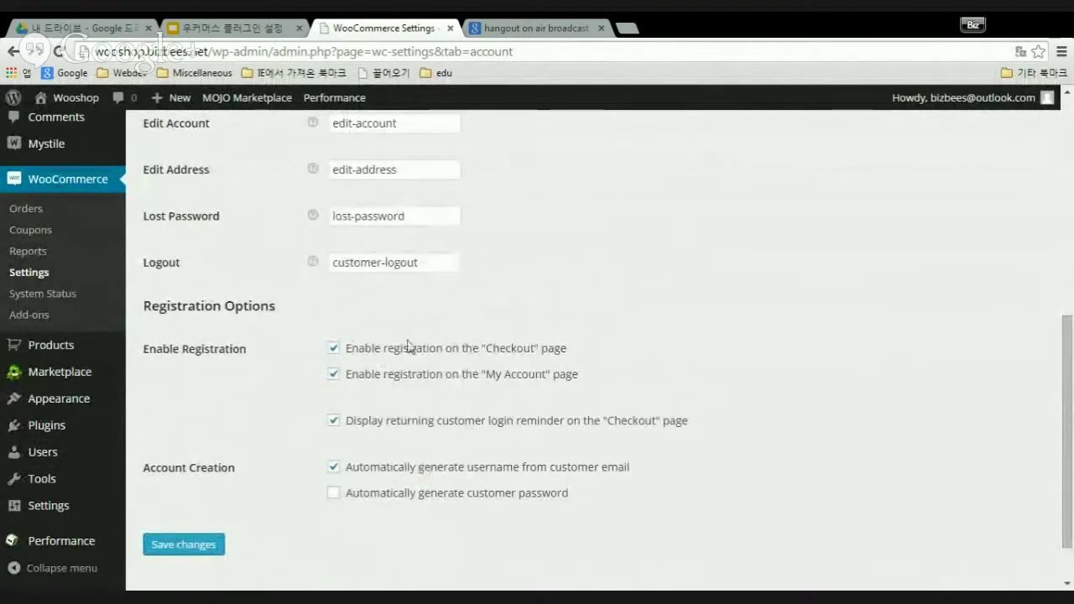
pyautogui.scroll(6, 613, 411)
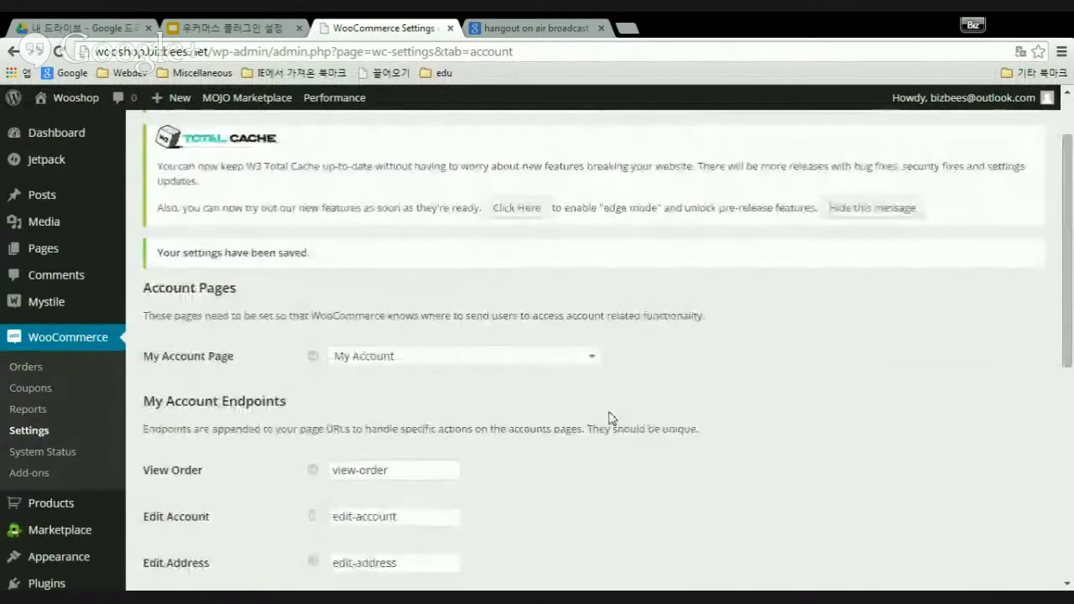
pyautogui.scroll(-8, 736, 420)
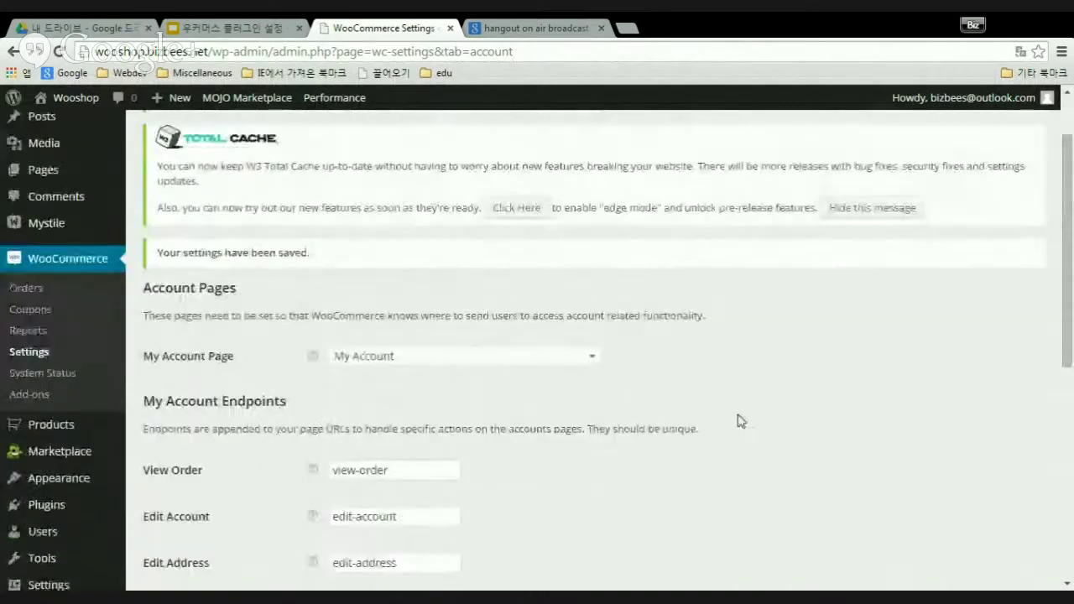
pyautogui.scroll(8, 742, 425)
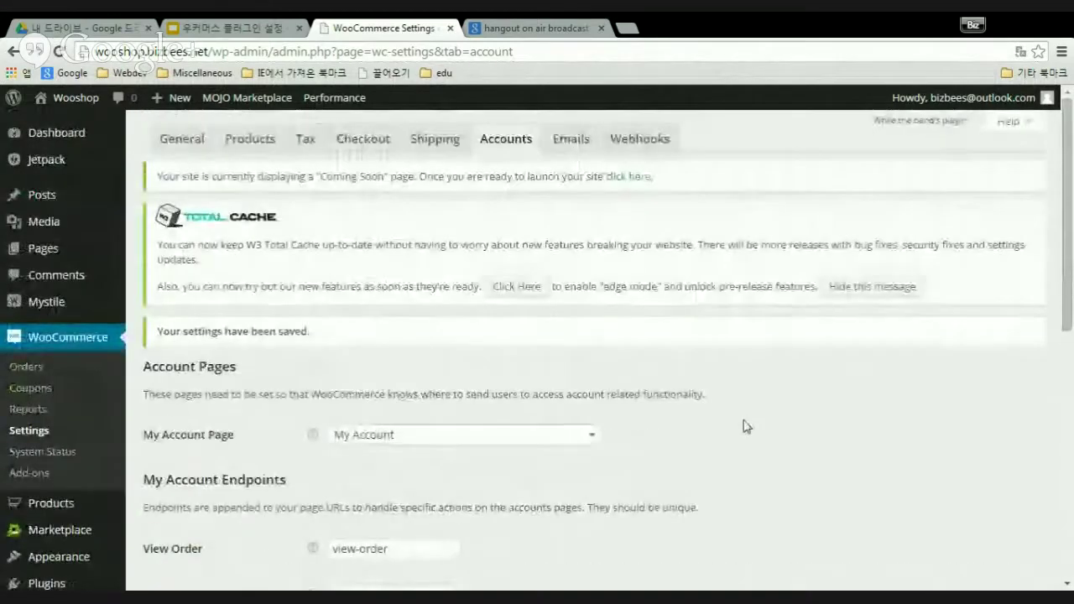
# - Open the Emails settings and point out the sender name Wooshop and the sender email address
pyautogui.click(571, 139)
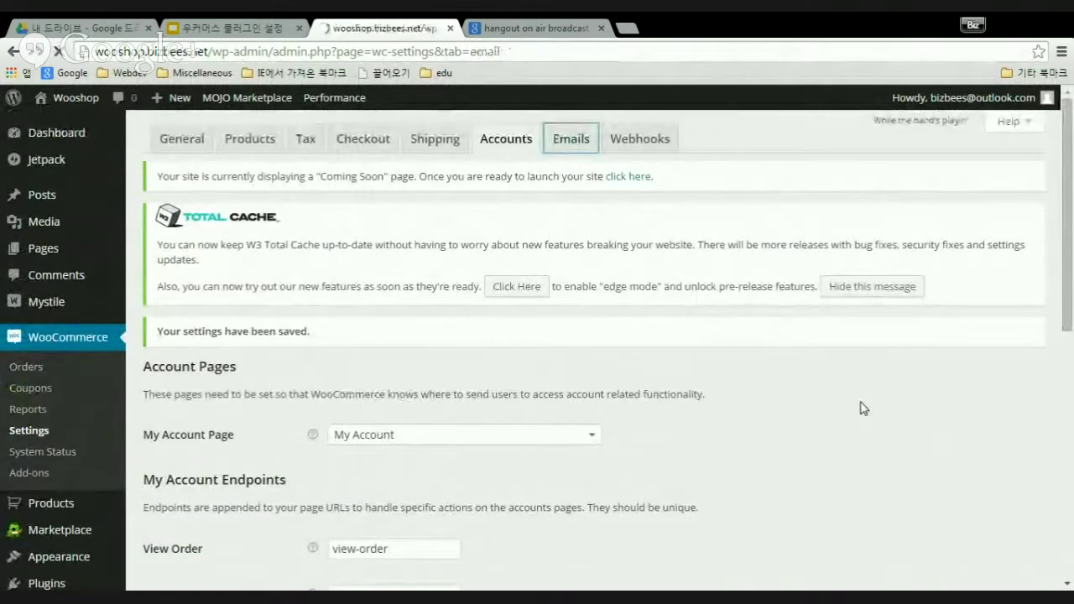
pyautogui.scroll(-2, 736, 440)
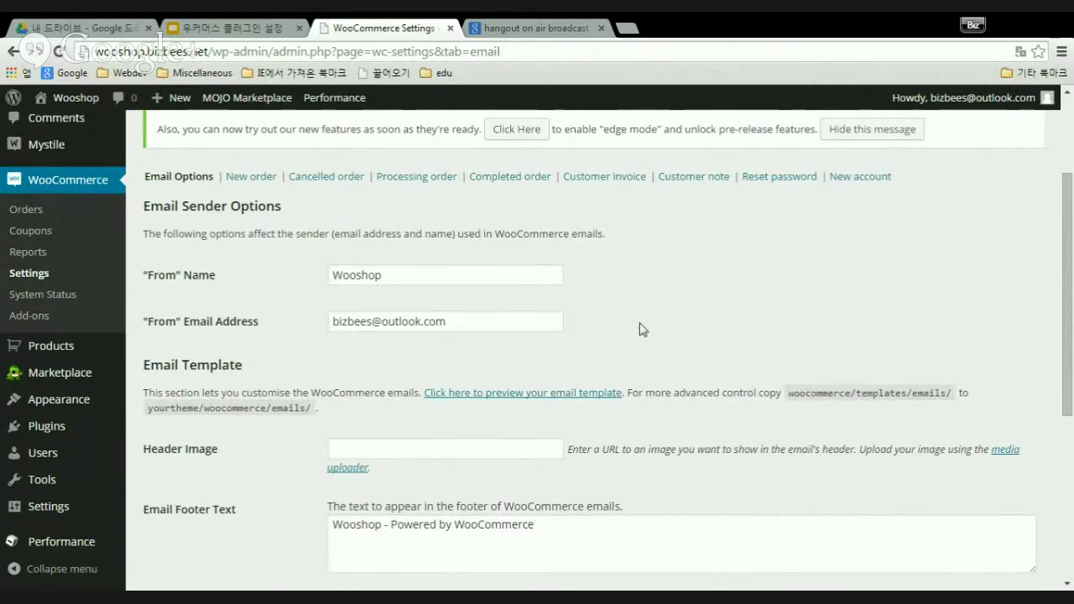
pyautogui.scroll(1, 663, 353)
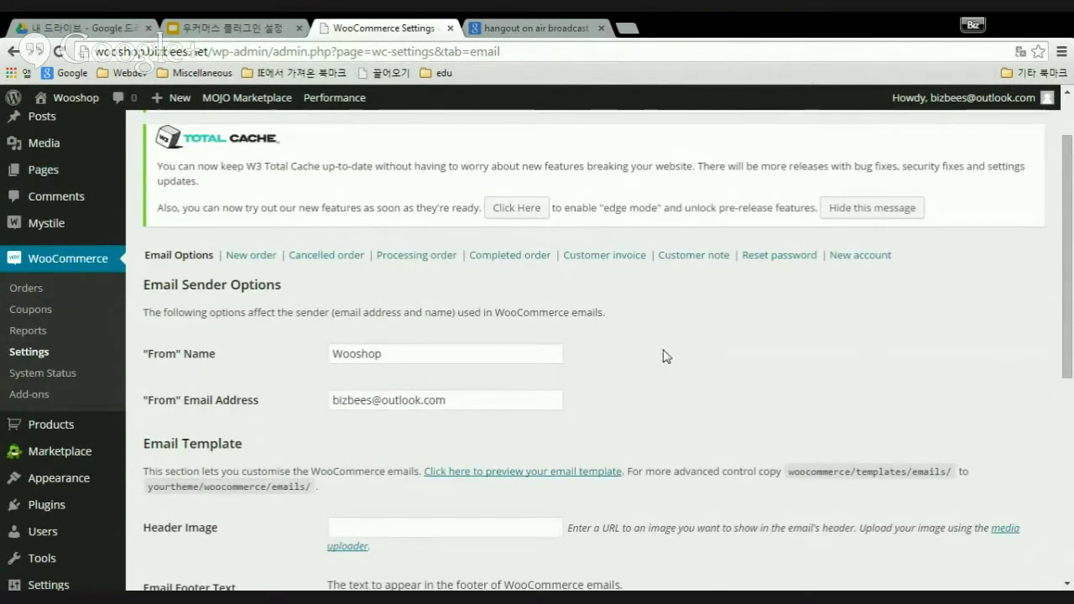
pyautogui.scroll(1, 663, 354)
pyautogui.scroll(-5, 663, 354)
pyautogui.scroll(3, 663, 358)
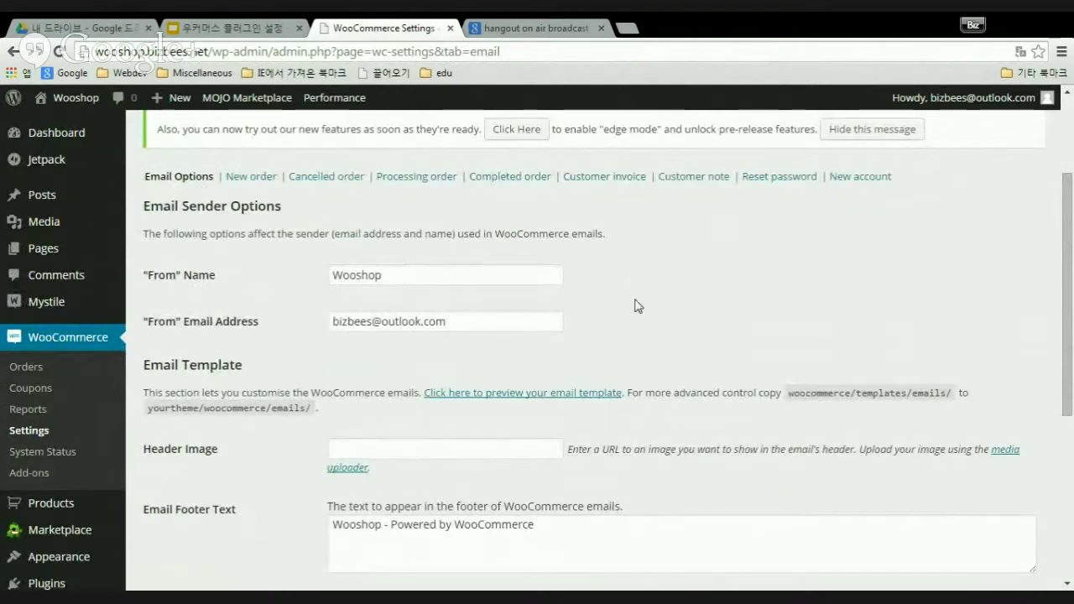
pyautogui.scroll(2, 638, 304)
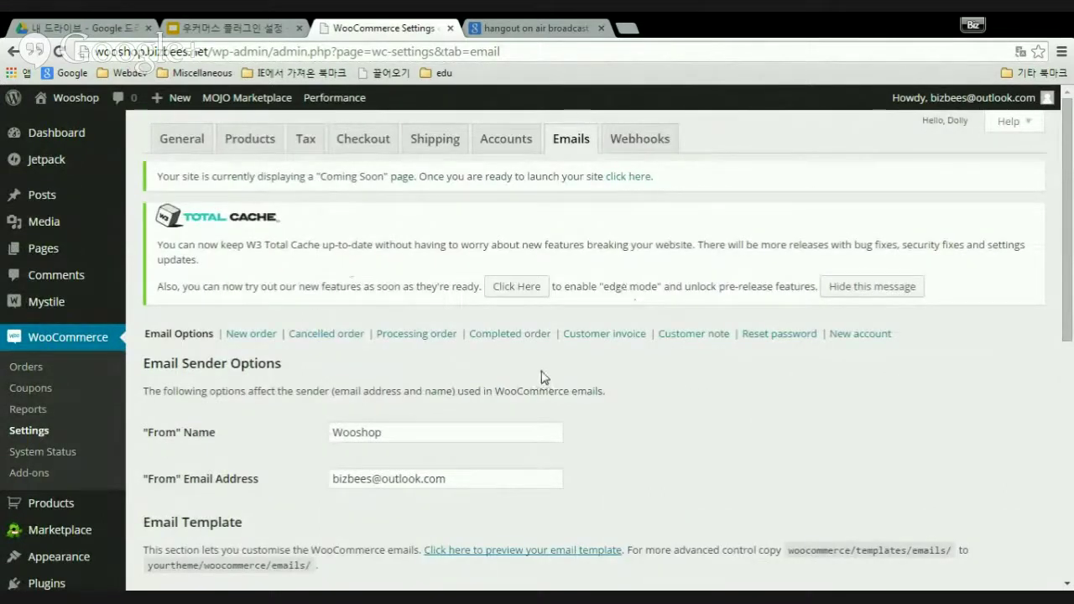
pyautogui.scroll(-3, 595, 372)
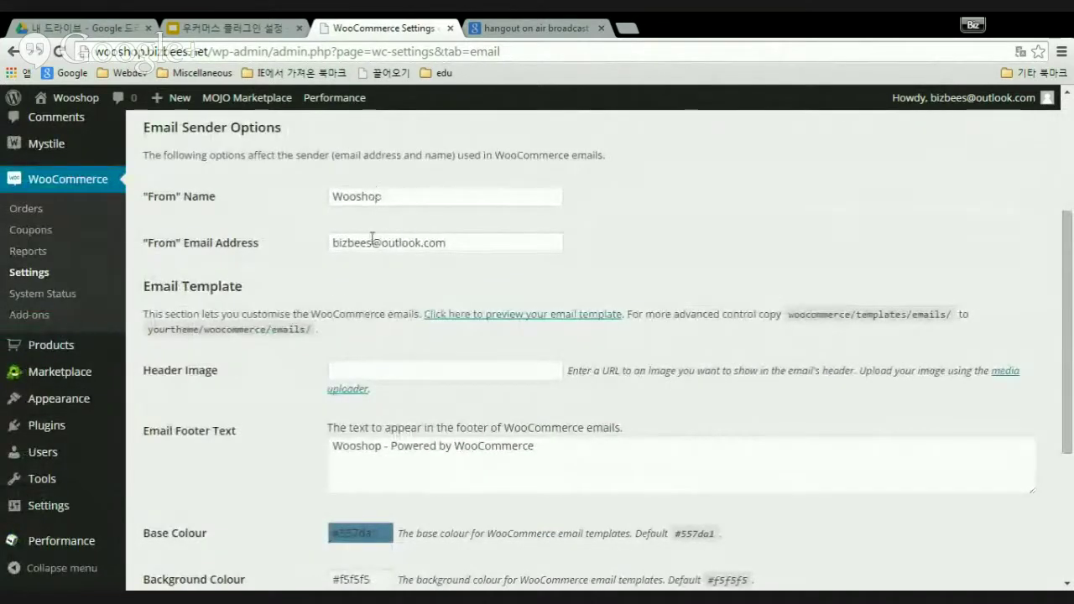
pyautogui.moveTo(336, 243); pyautogui.dragTo(466, 243)
pyautogui.click(703, 253)
# - Review the footer text 'Wooshop - Powered by WooCommerce' and the email template colour fields
pyautogui.scroll(-3, 705, 252)
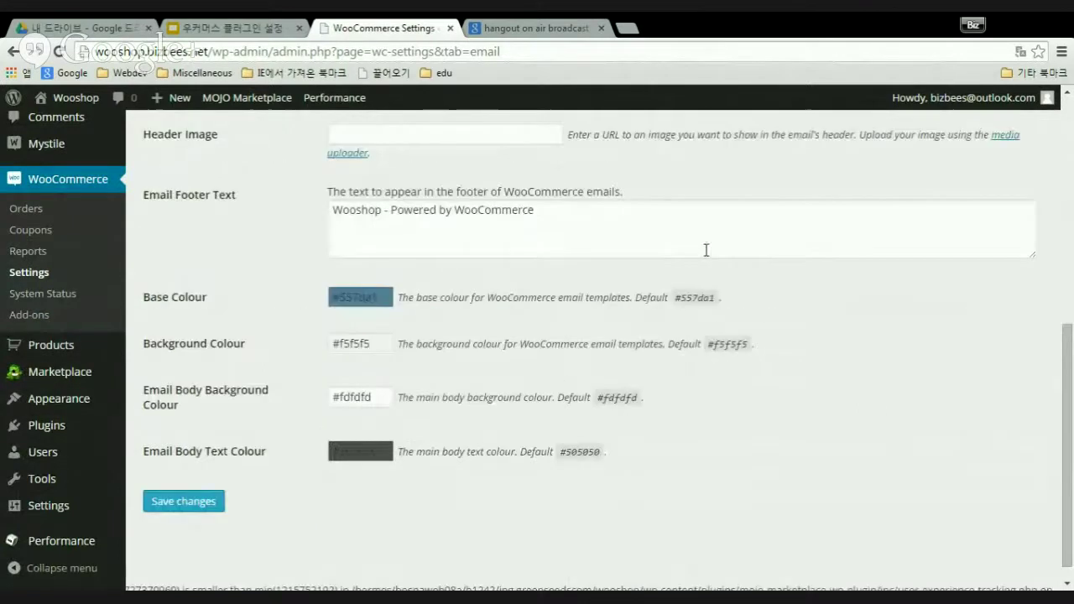
pyautogui.scroll(2, 707, 256)
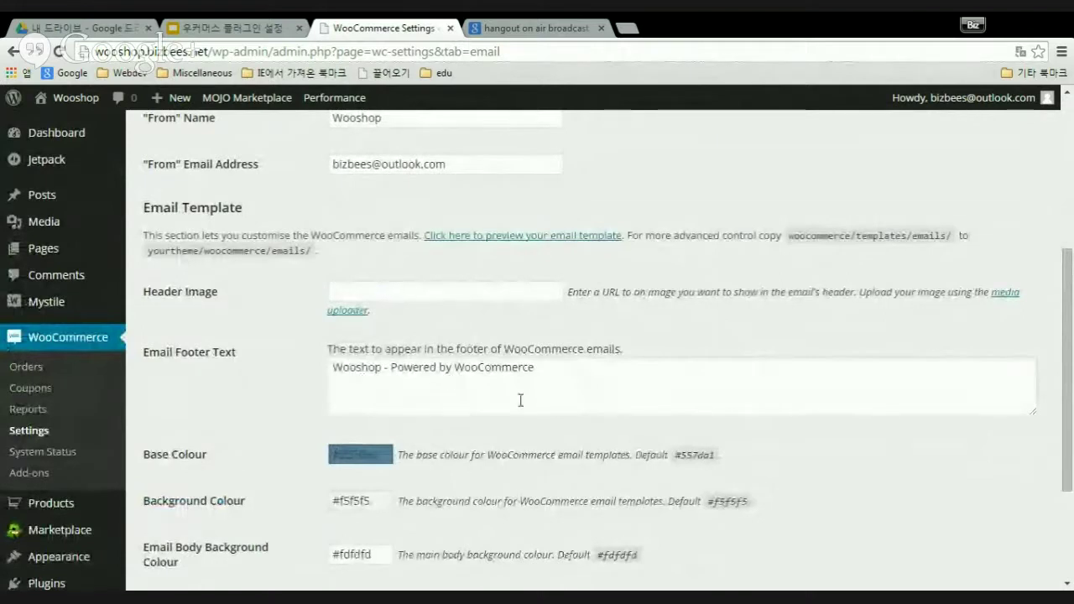
pyautogui.scroll(-2, 541, 394)
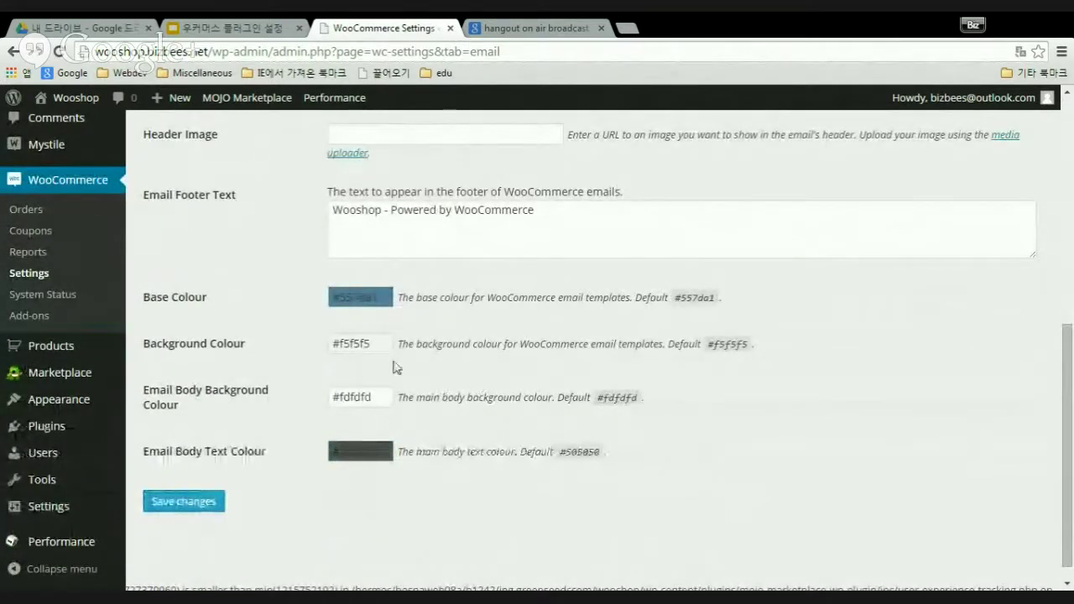
pyautogui.moveTo(337, 215); pyautogui.dragTo(628, 249)
pyautogui.click(580, 211)
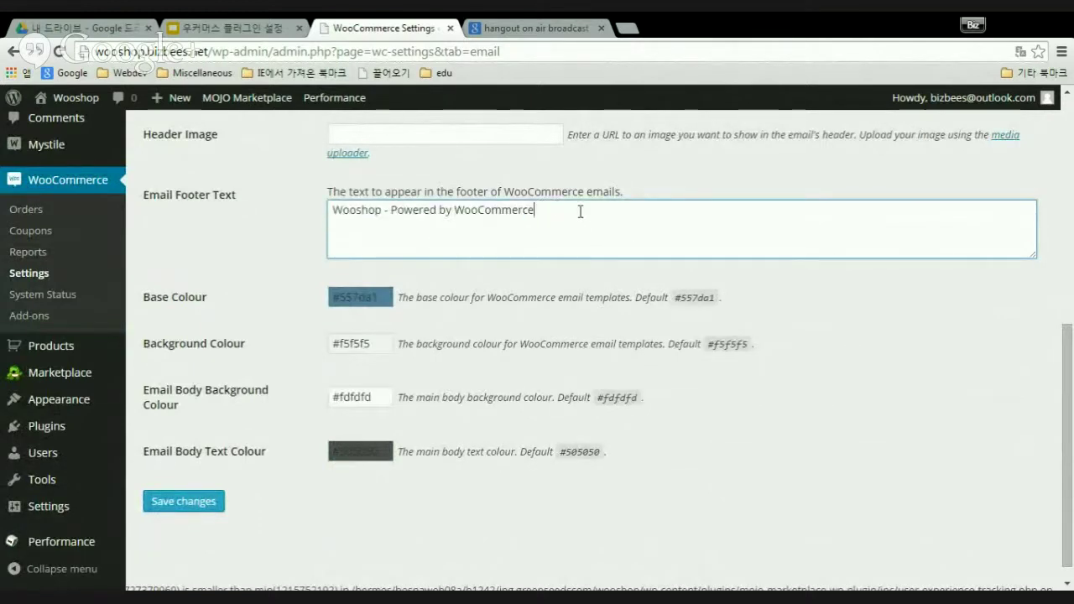
pyautogui.scroll(6, 579, 310)
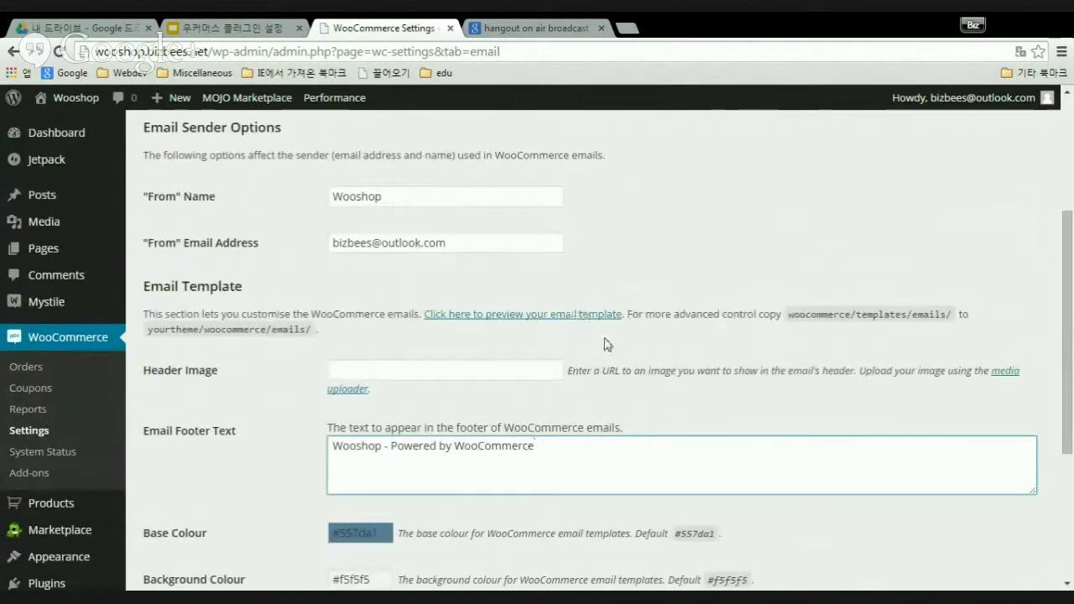
pyautogui.scroll(-4, 607, 336)
pyautogui.scroll(-2, 608, 340)
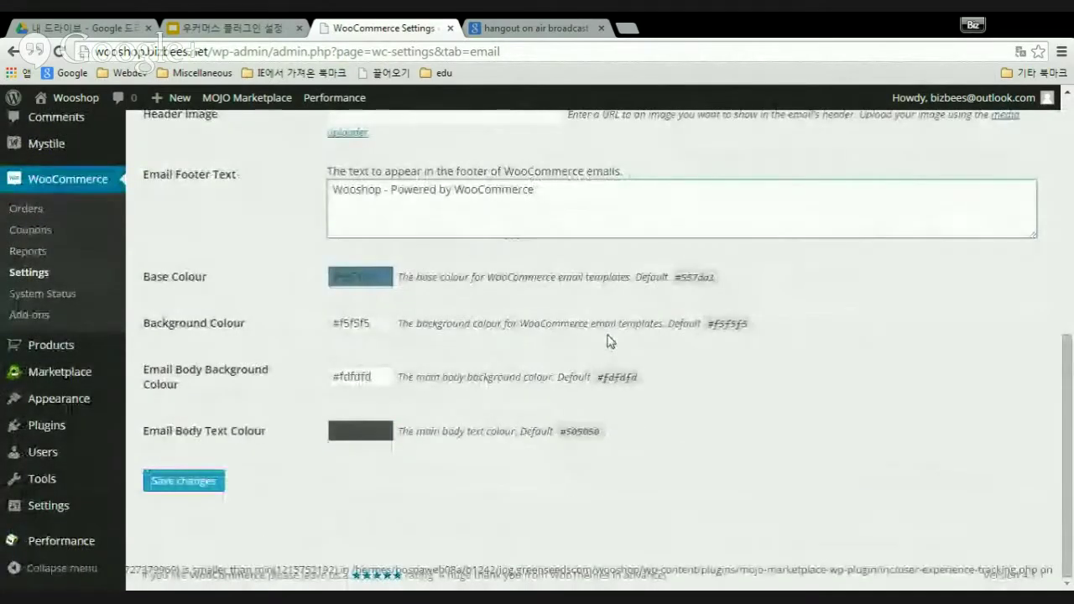
pyautogui.scroll(3, 608, 340)
pyautogui.scroll(3, 610, 342)
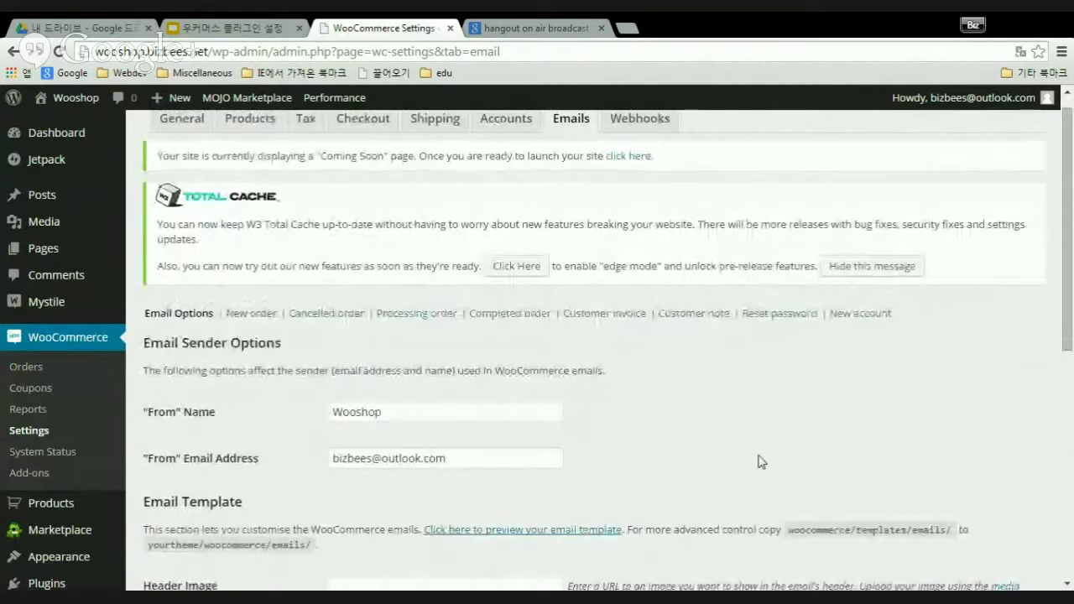
pyautogui.scroll(-5, 708, 441)
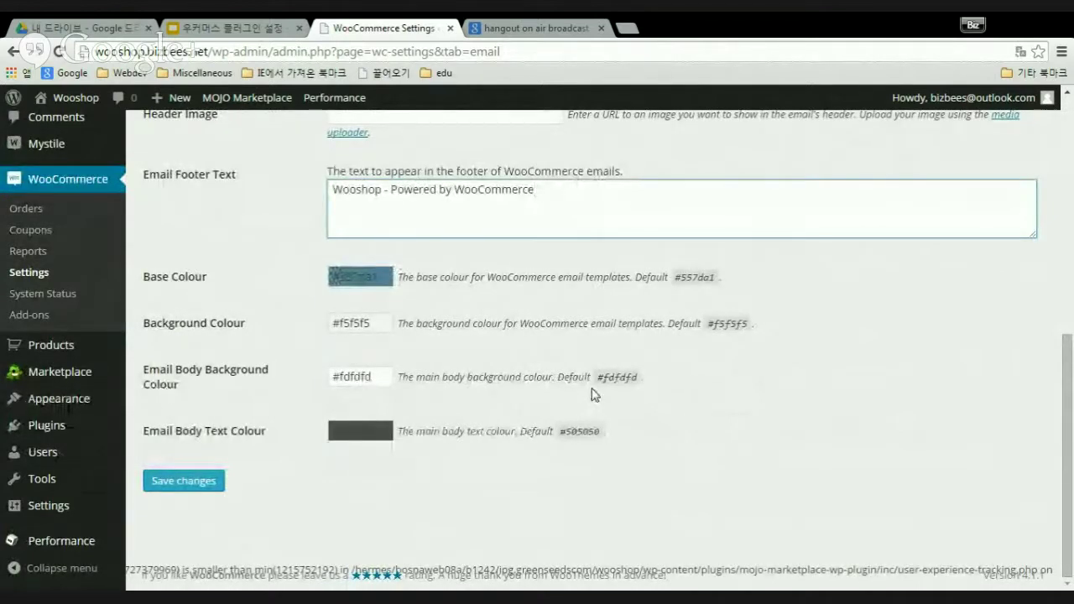
pyautogui.scroll(2, 576, 398)
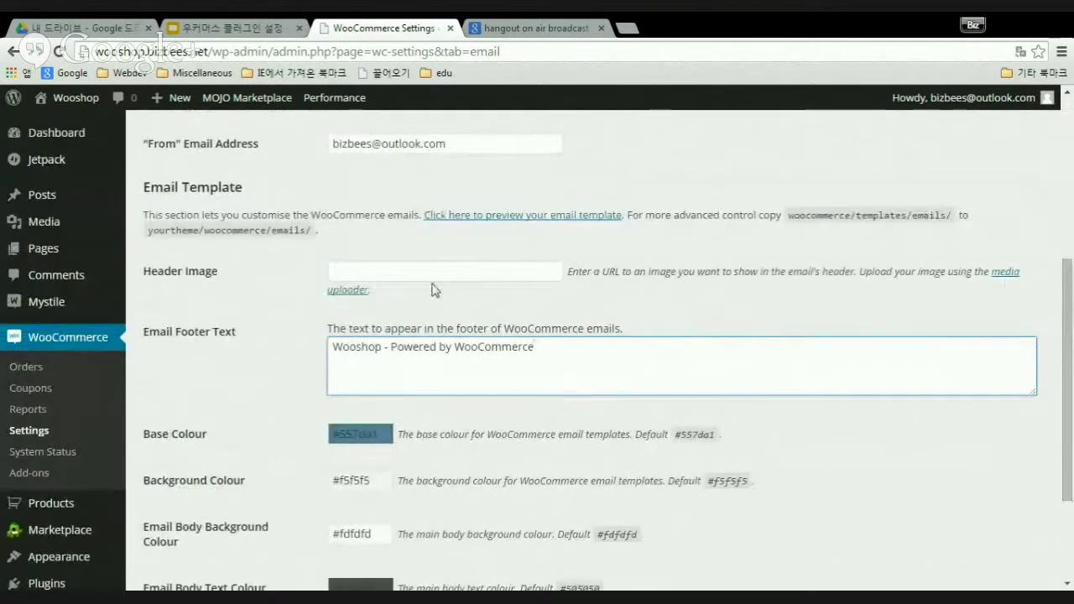
pyautogui.scroll(3, 623, 477)
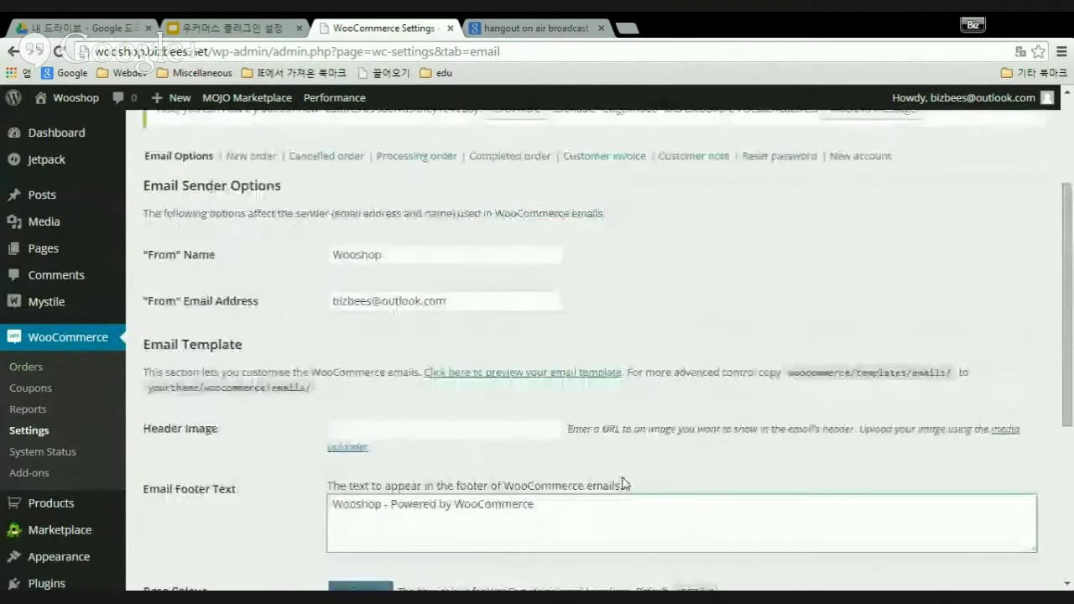
pyautogui.scroll(-4, 624, 483)
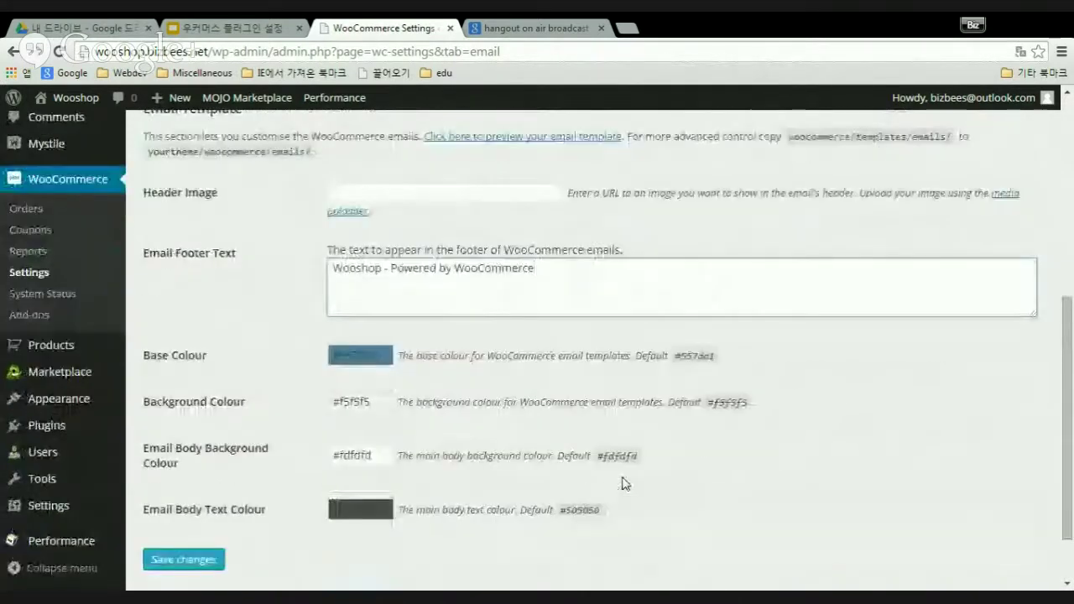
pyautogui.scroll(5, 622, 482)
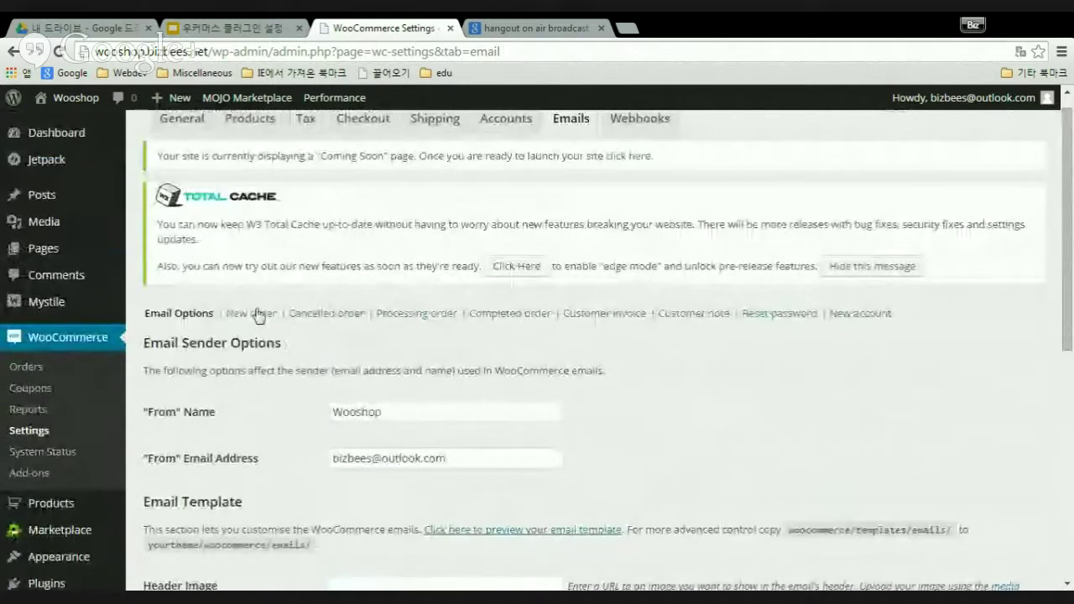
pyautogui.scroll(-3, 530, 403)
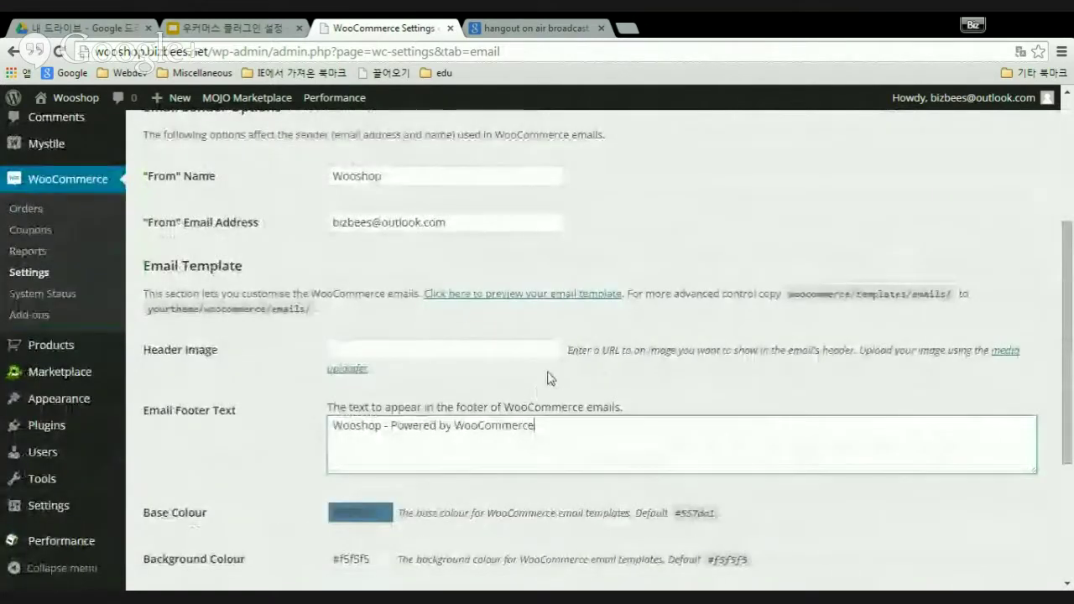
pyautogui.scroll(2, 552, 380)
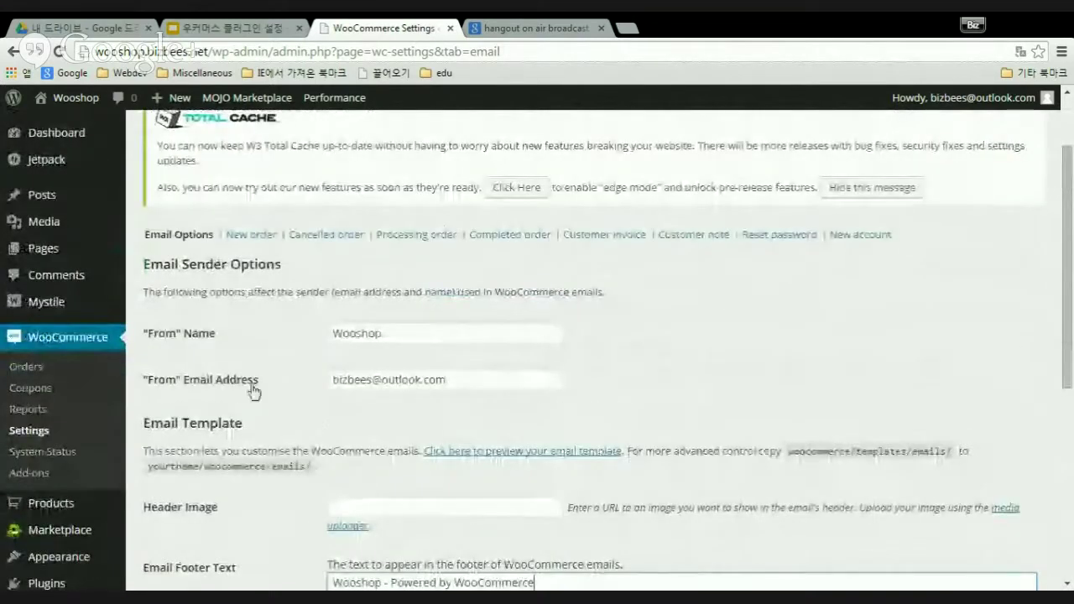
# - Open the New order email and highlight the {site_title} and 'New customer order' parts of its subject
pyautogui.click(257, 236)
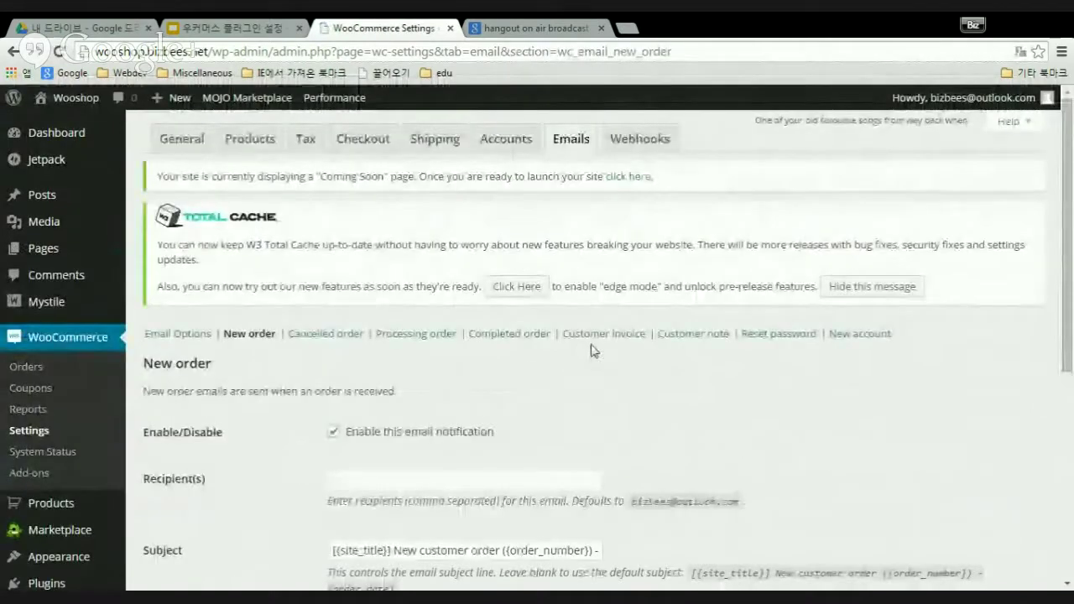
pyautogui.scroll(-4, 591, 351)
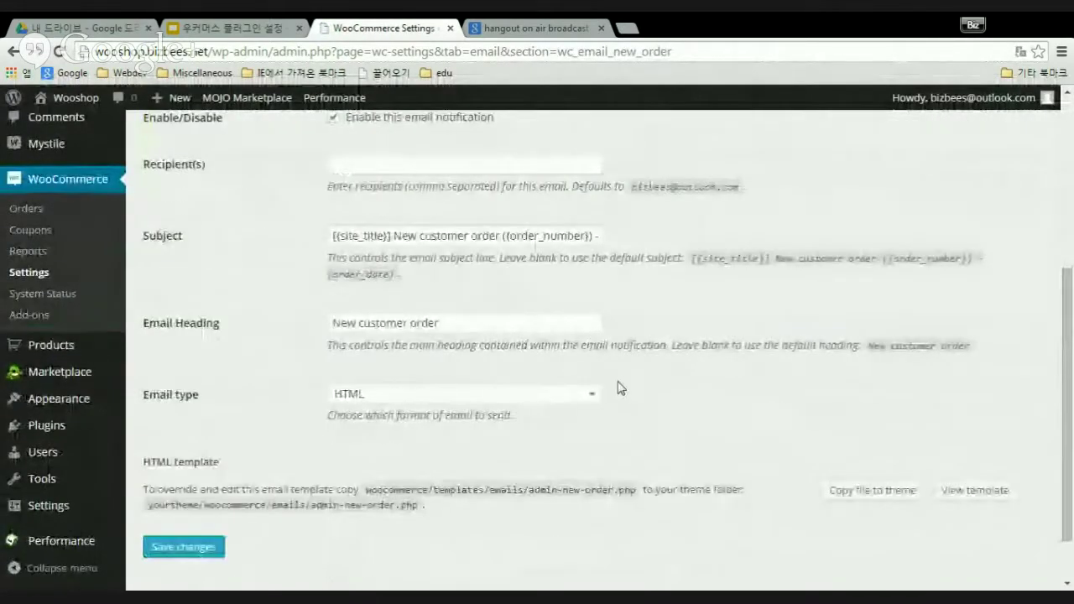
pyautogui.scroll(1, 663, 373)
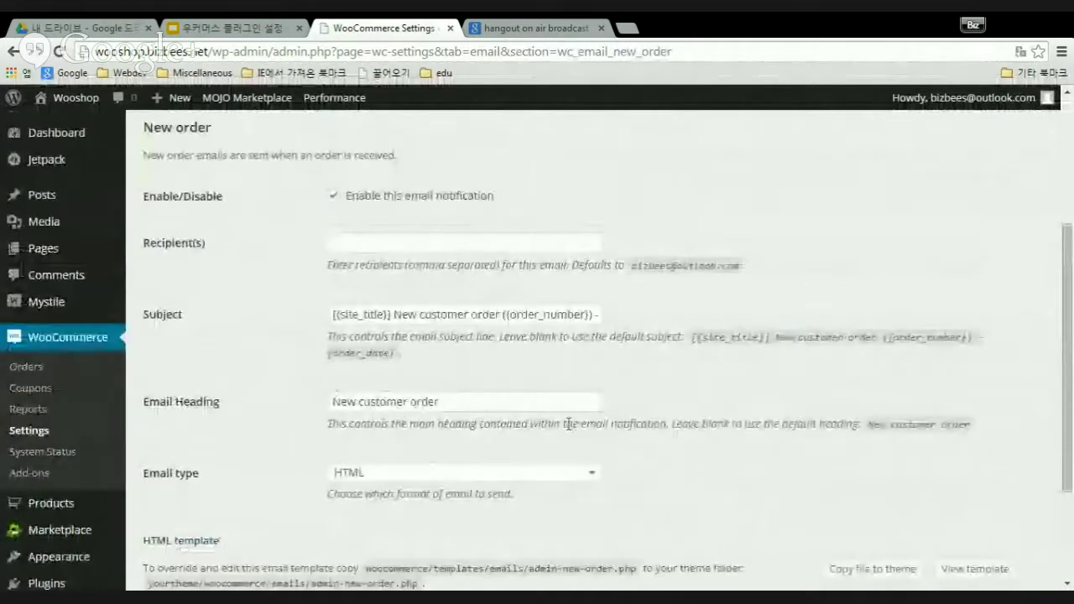
pyautogui.doubleClick(340, 314)
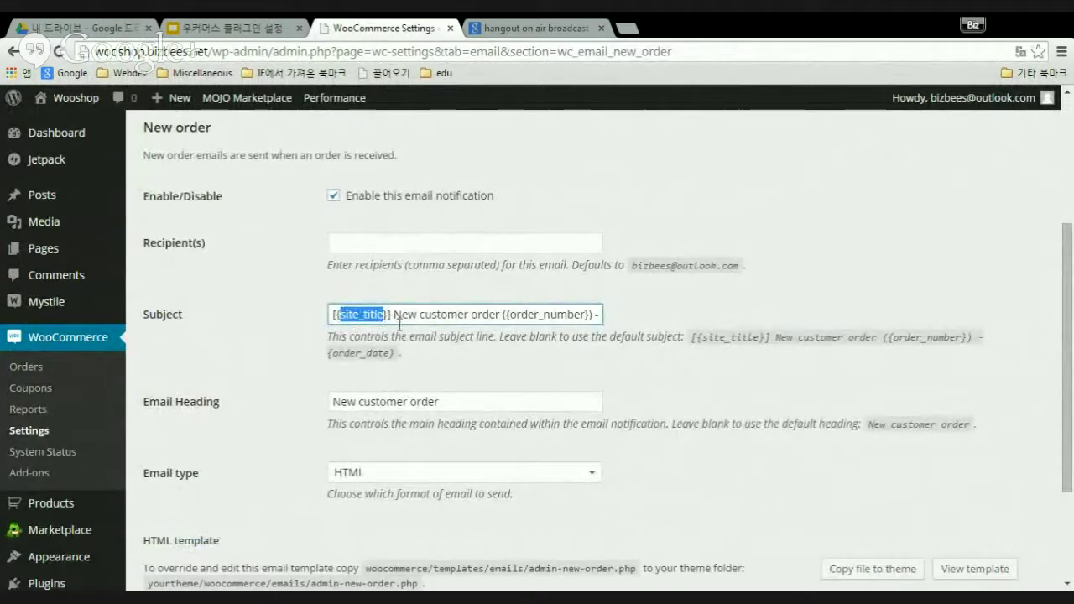
pyautogui.moveTo(395, 314); pyautogui.dragTo(502, 314)
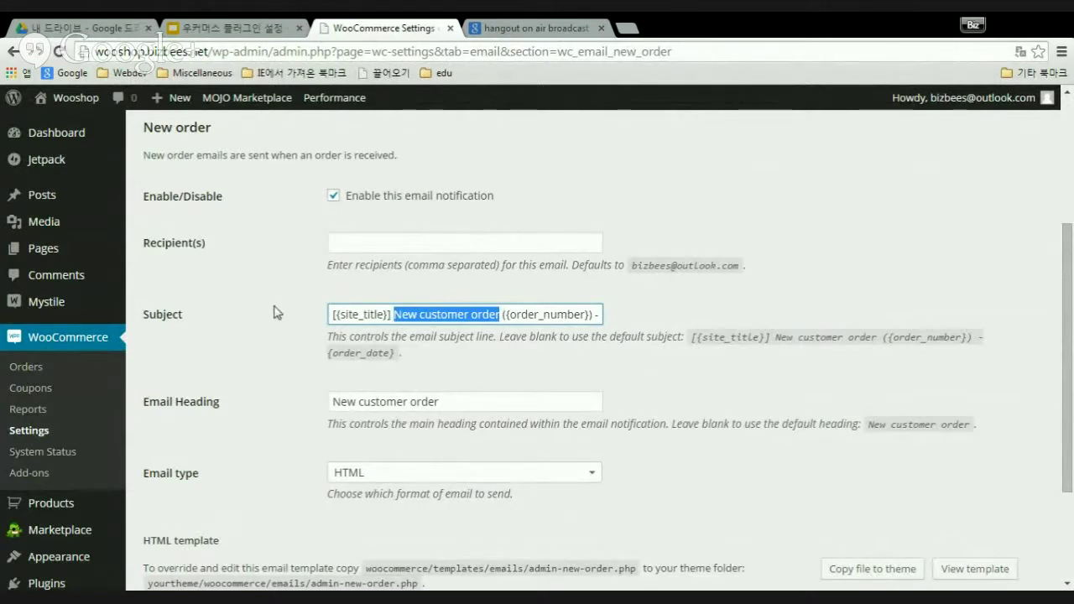
# - Point out the default recipient address shown in the blank Recipient(s) field
pyautogui.scroll(2, 277, 312)
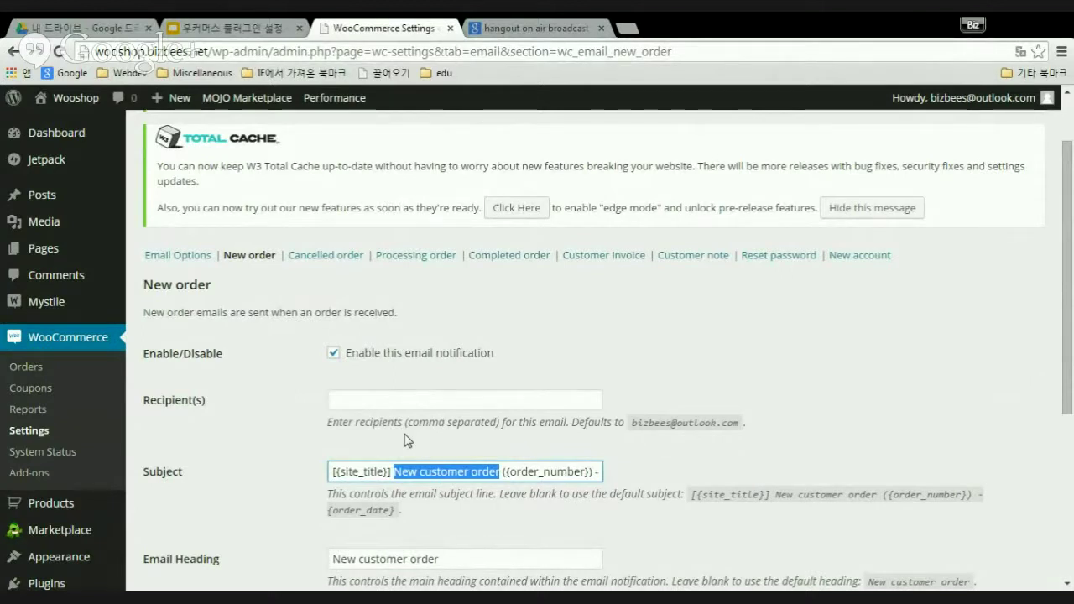
pyautogui.scroll(-1, 512, 391)
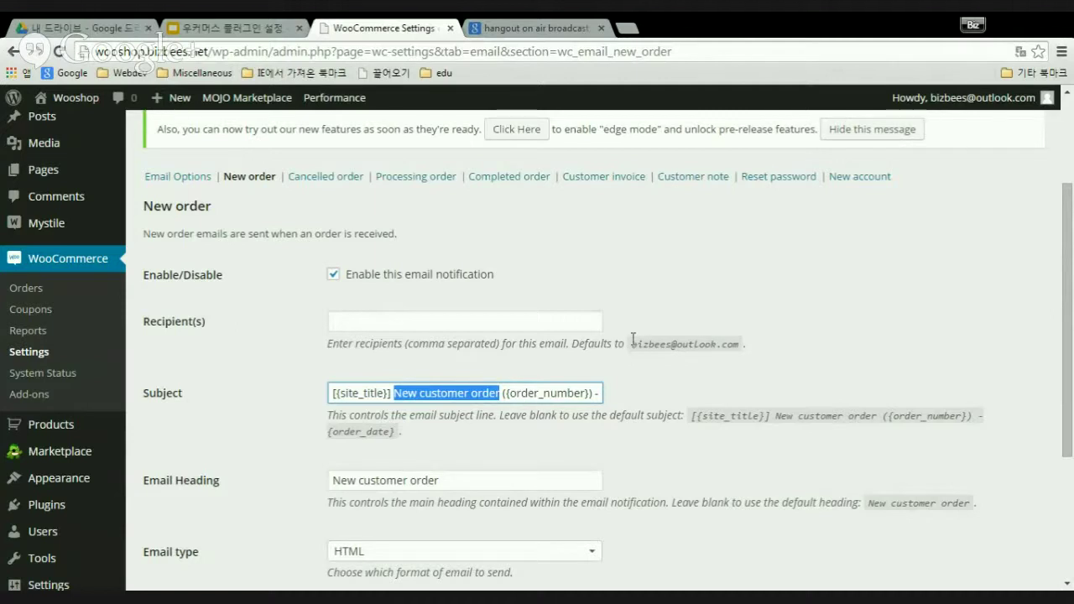
pyautogui.moveTo(632, 343); pyautogui.dragTo(742, 343)
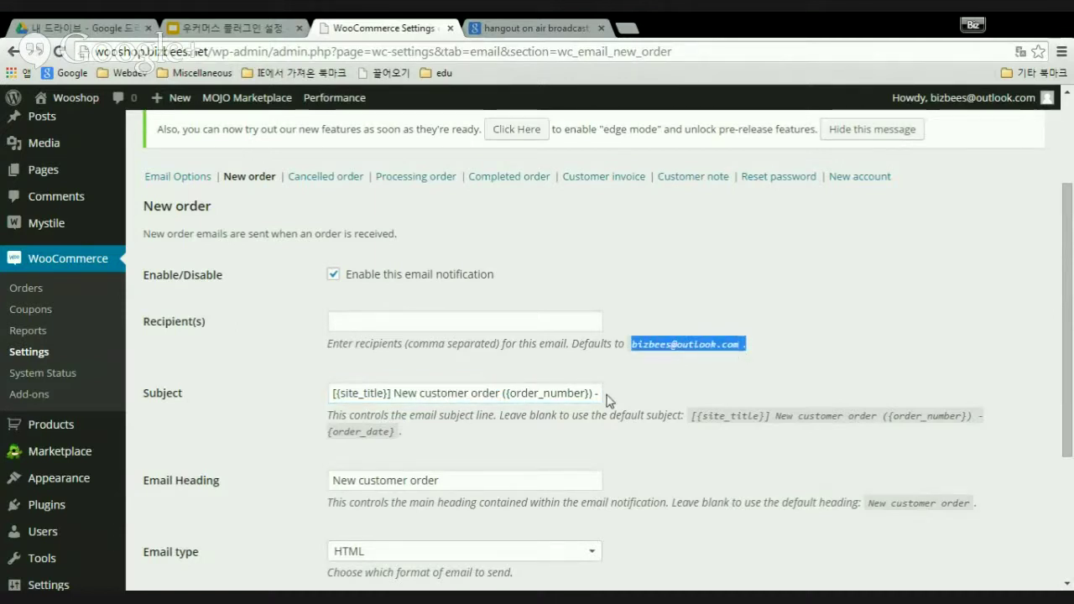
pyautogui.scroll(-3, 656, 389)
pyautogui.scroll(2, 579, 391)
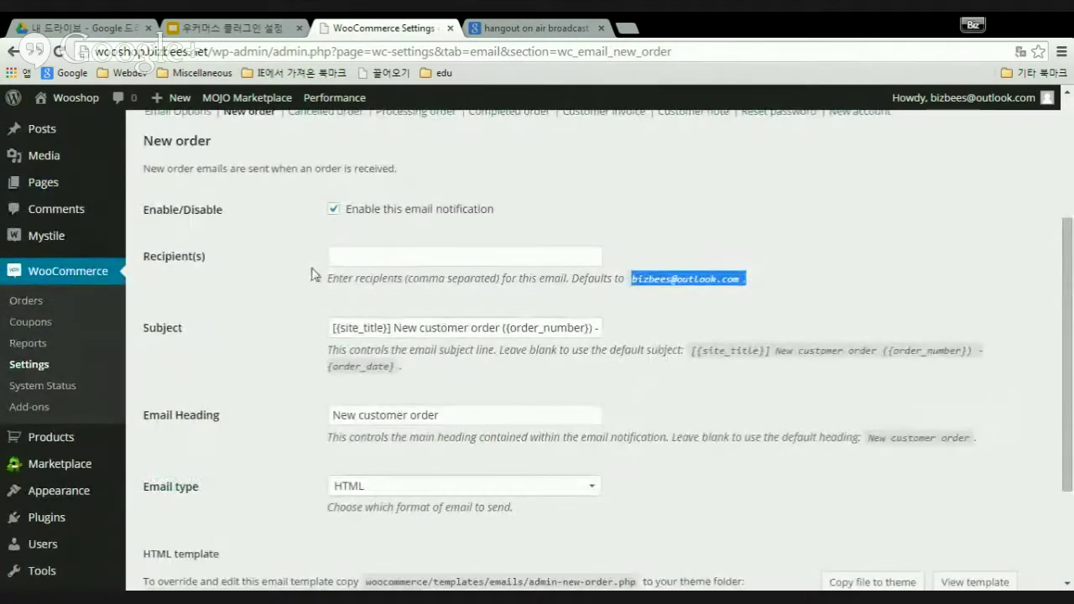
pyautogui.click(371, 254)
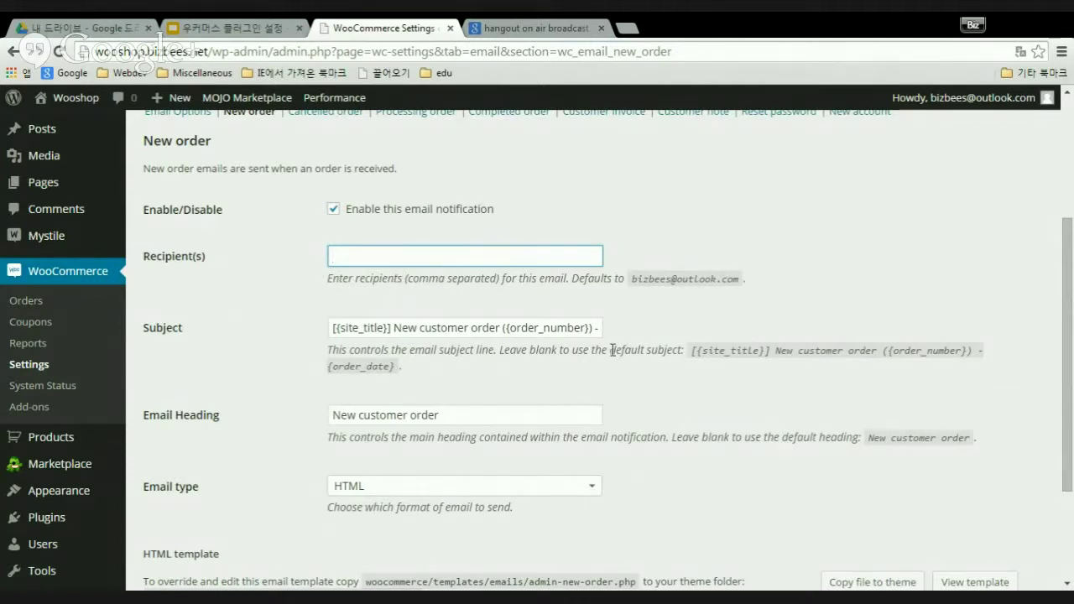
pyautogui.scroll(-2, 613, 349)
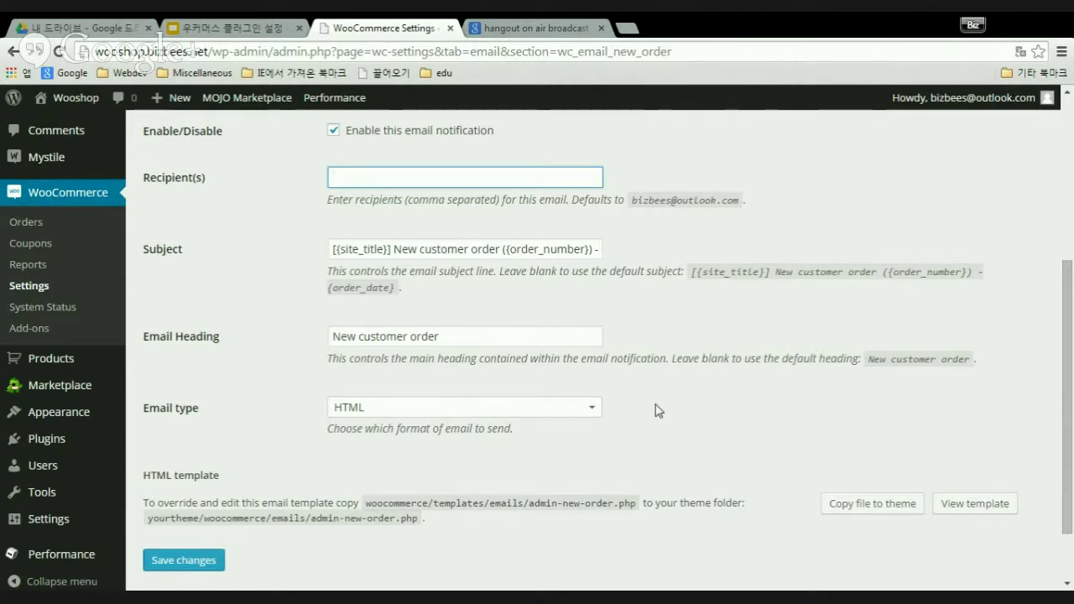
pyautogui.scroll(-2, 646, 412)
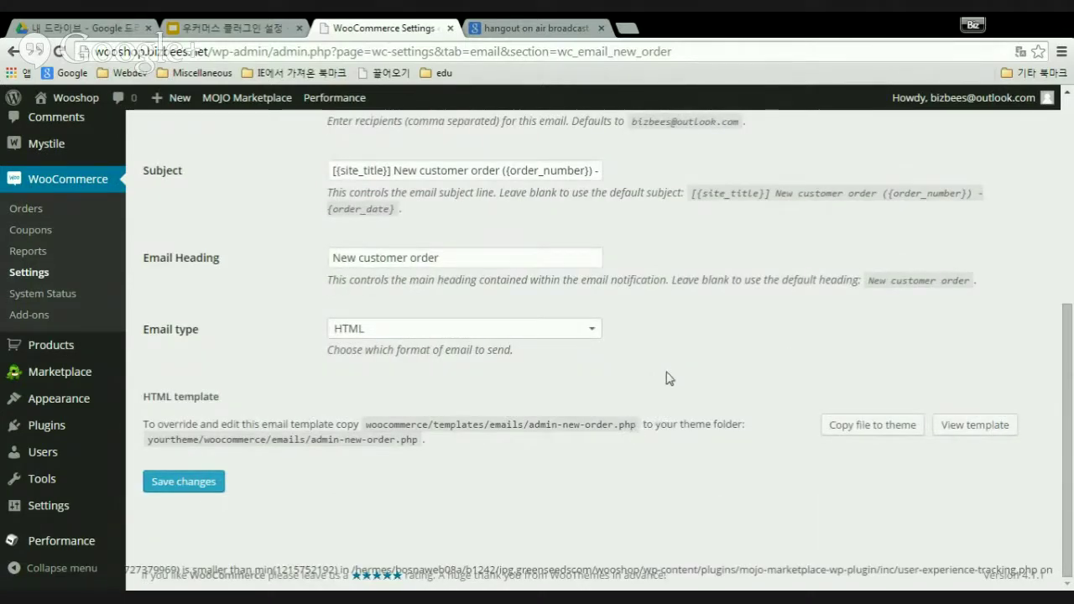
pyautogui.scroll(5, 671, 378)
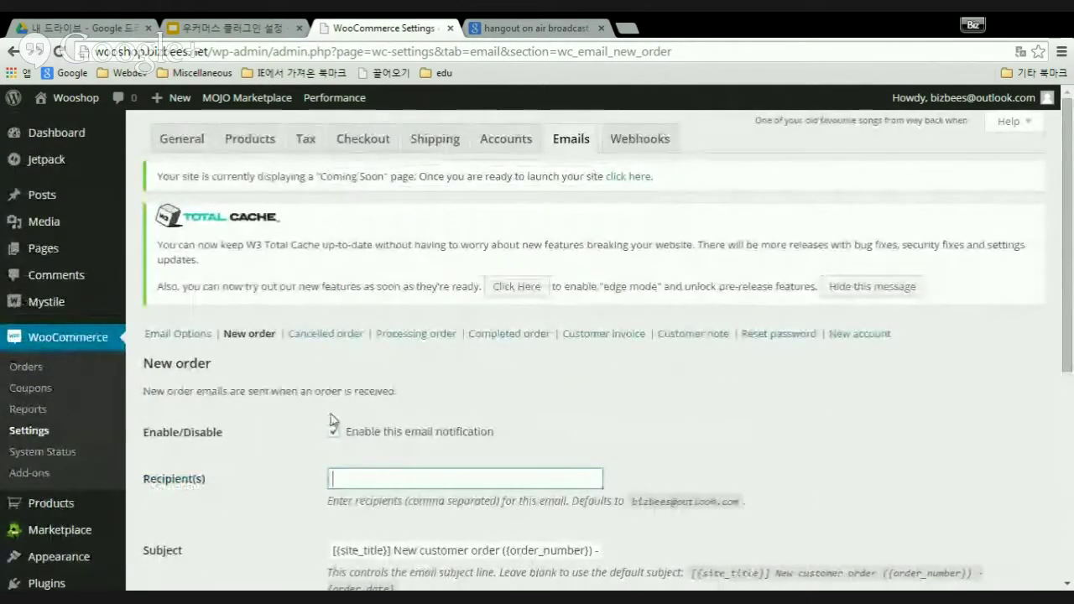
# - Open the Cancelled order email and review its enabled status, 'Cancelled order' heading and HTML format
pyautogui.click(327, 336)
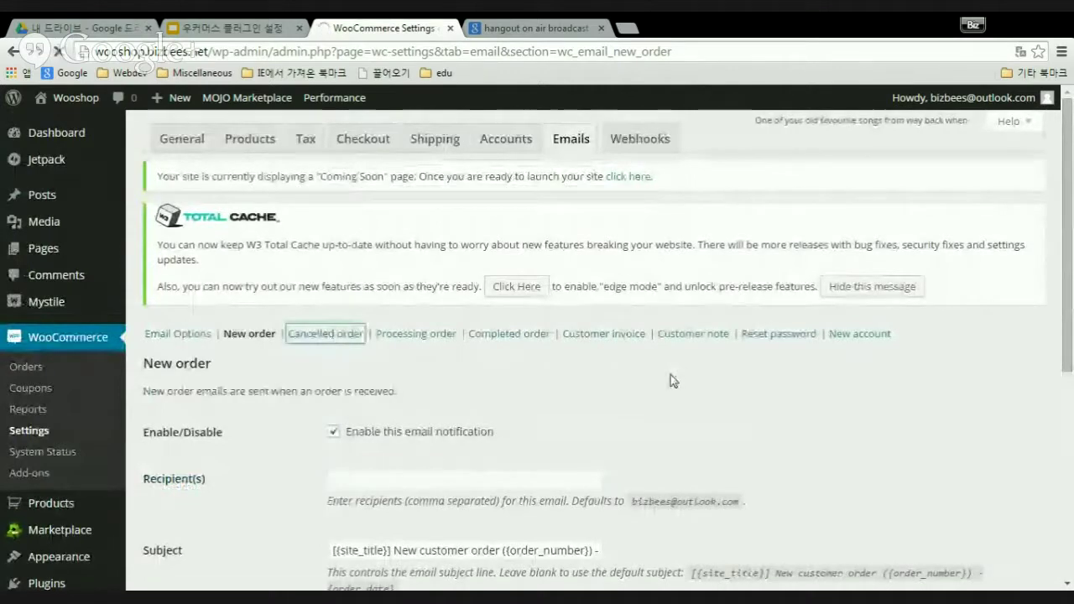
pyautogui.scroll(-4, 671, 381)
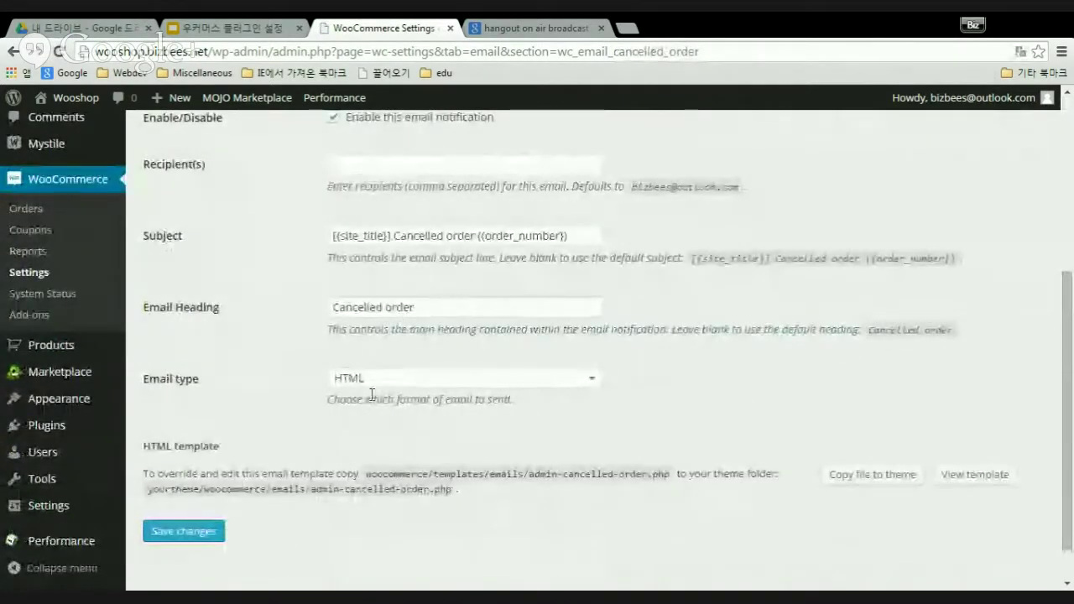
pyautogui.scroll(2, 729, 426)
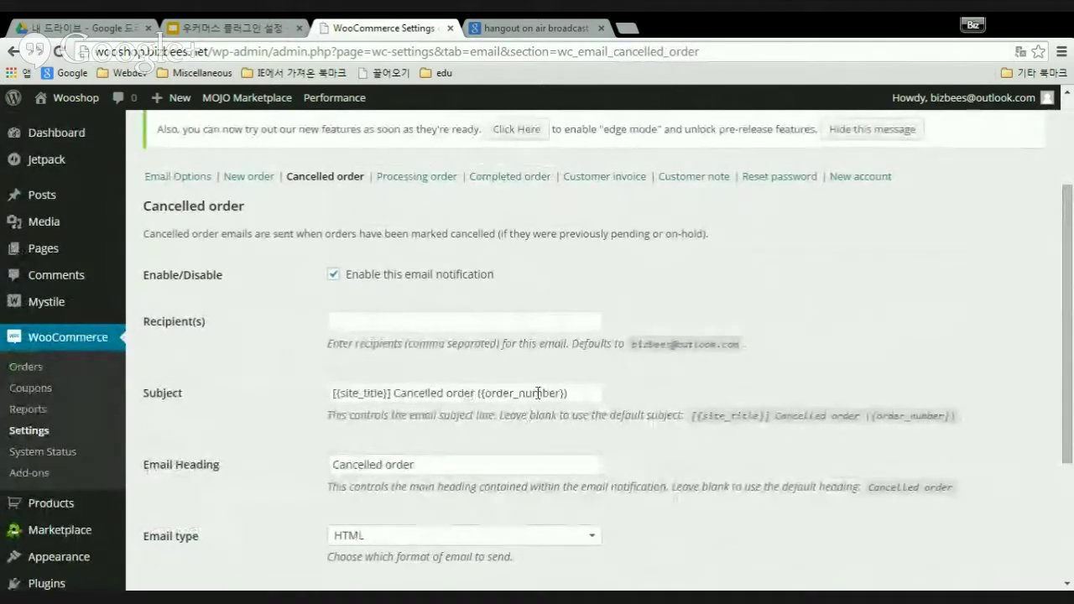
pyautogui.scroll(-2, 564, 445)
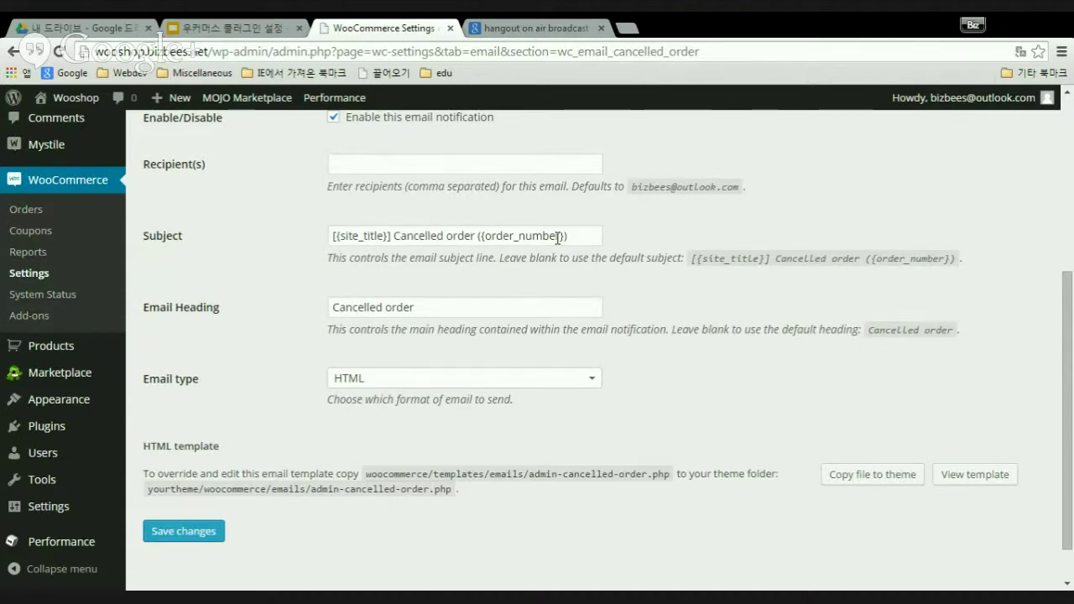
pyautogui.scroll(2, 587, 386)
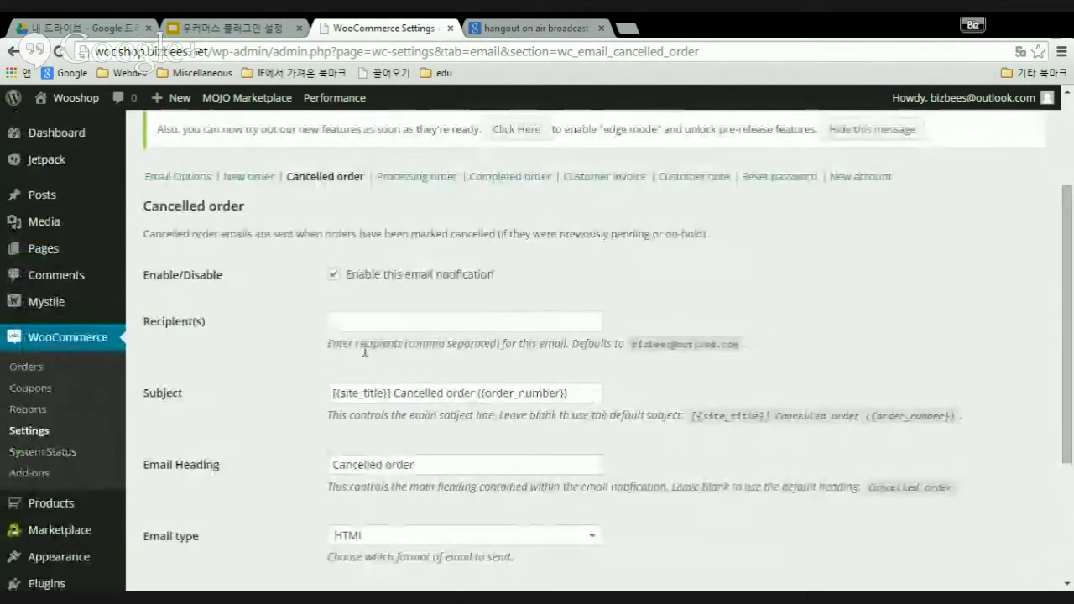
pyautogui.click(427, 181)
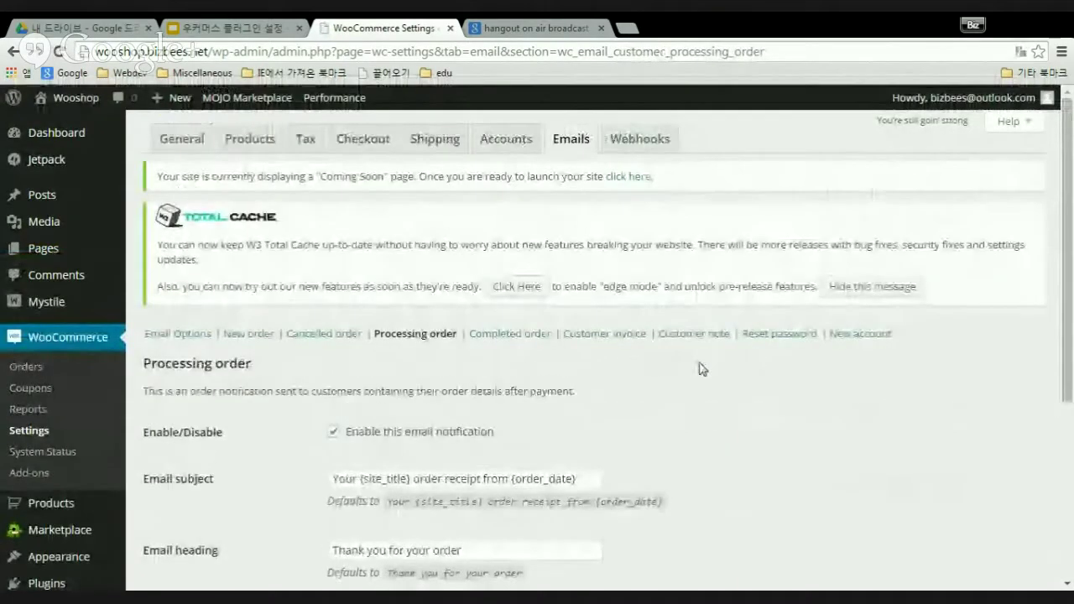
pyautogui.scroll(-1, 702, 364)
pyautogui.scroll(-3, 705, 365)
pyautogui.scroll(2, 736, 365)
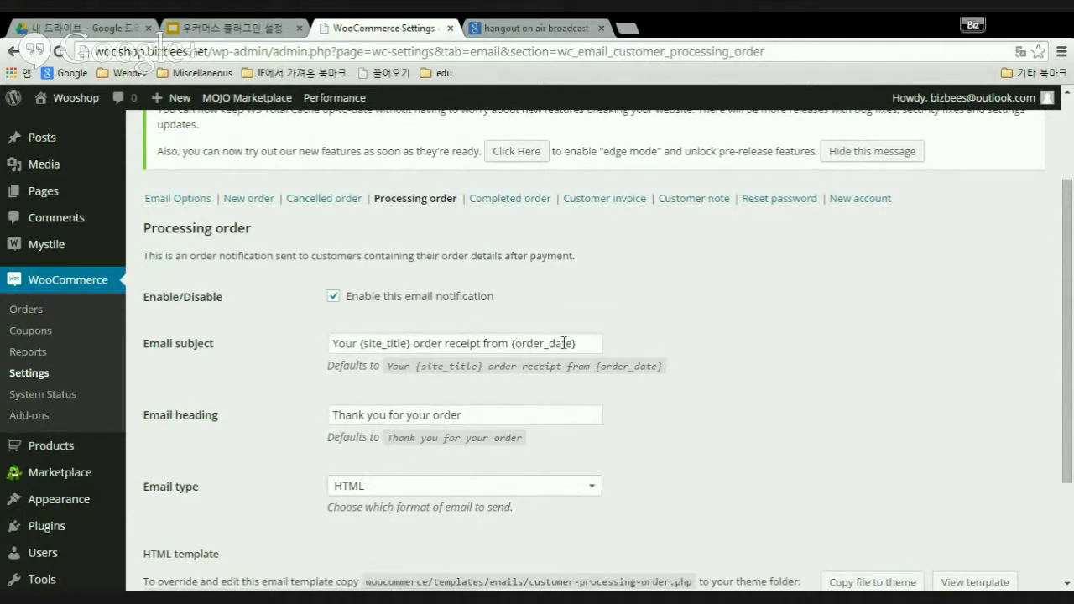
pyautogui.scroll(-1, 720, 388)
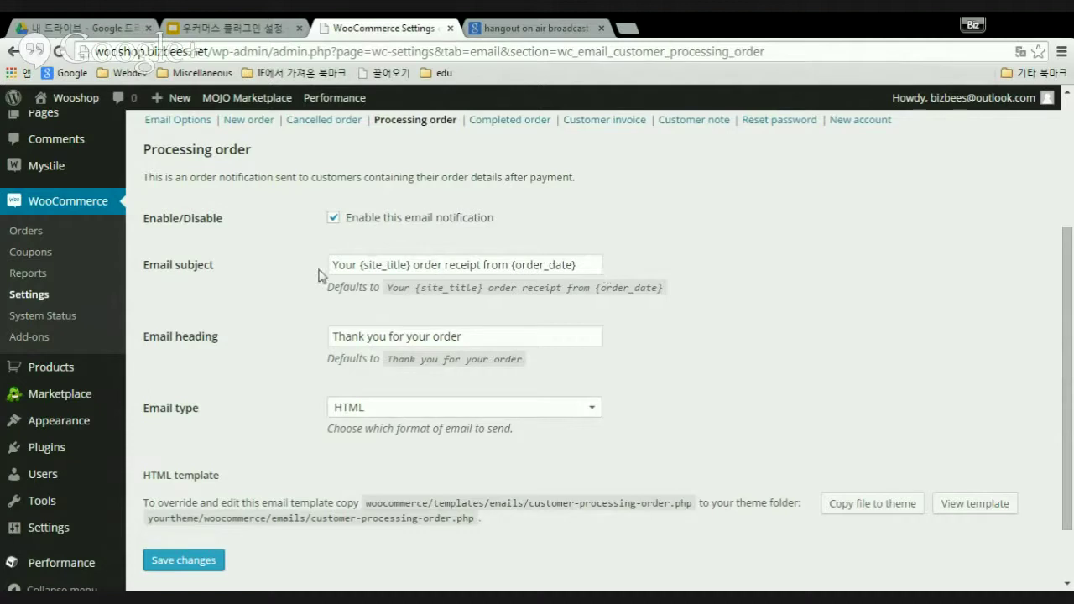
pyautogui.moveTo(581, 267); pyautogui.dragTo(328, 263)
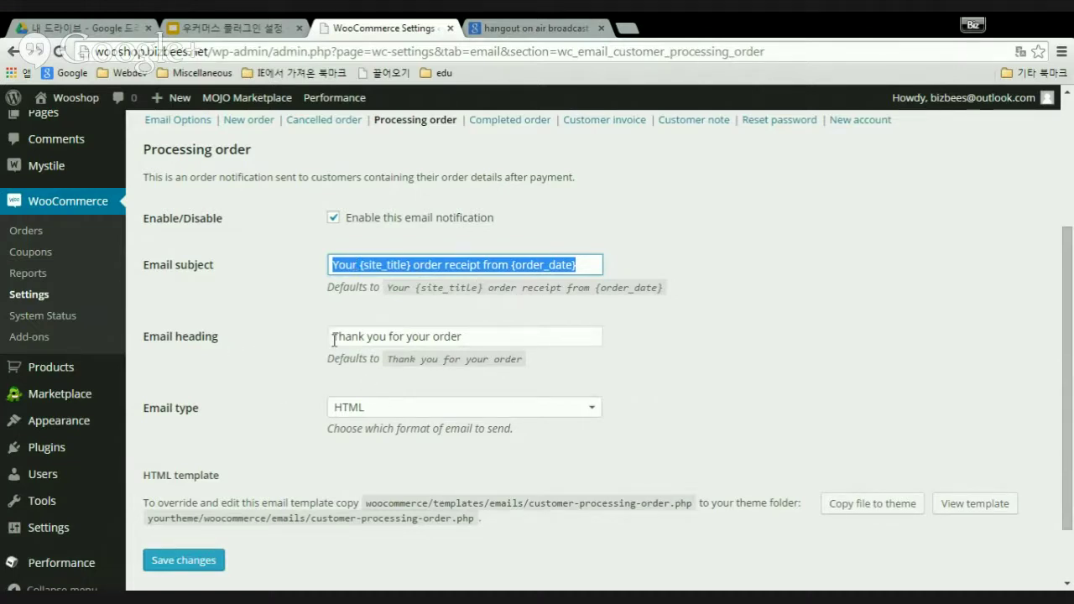
pyautogui.click(494, 340)
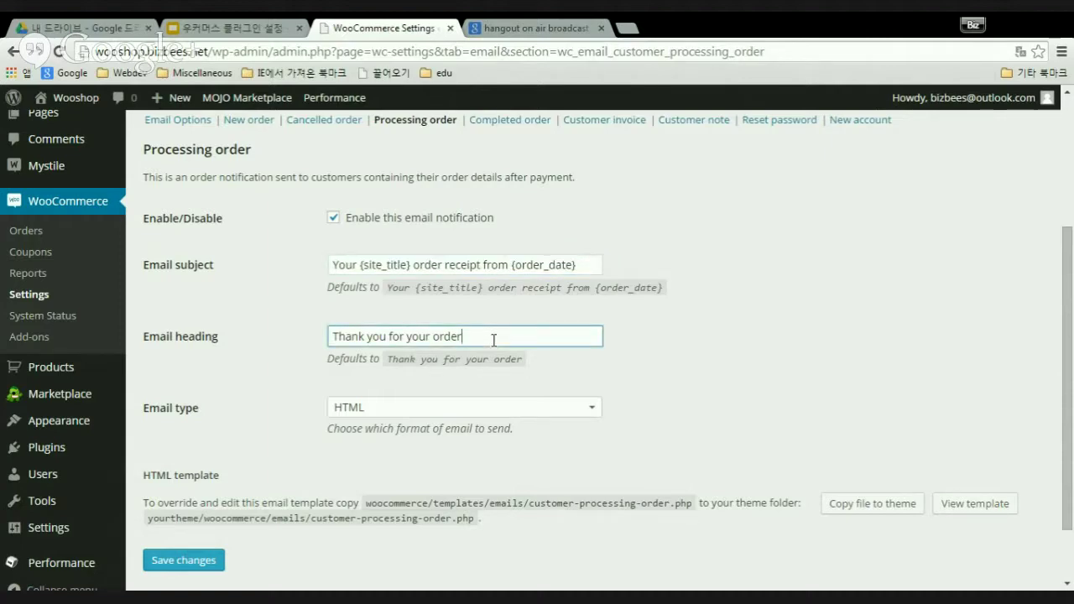
pyautogui.scroll(-1, 495, 340)
pyautogui.scroll(2, 501, 356)
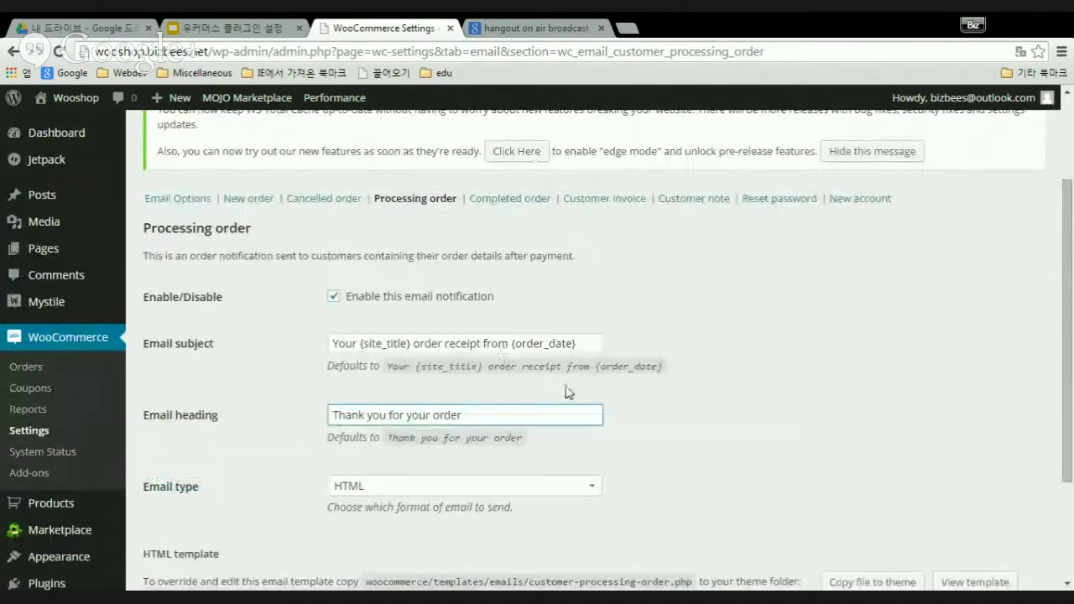
pyautogui.moveTo(343, 339); pyautogui.dragTo(584, 343)
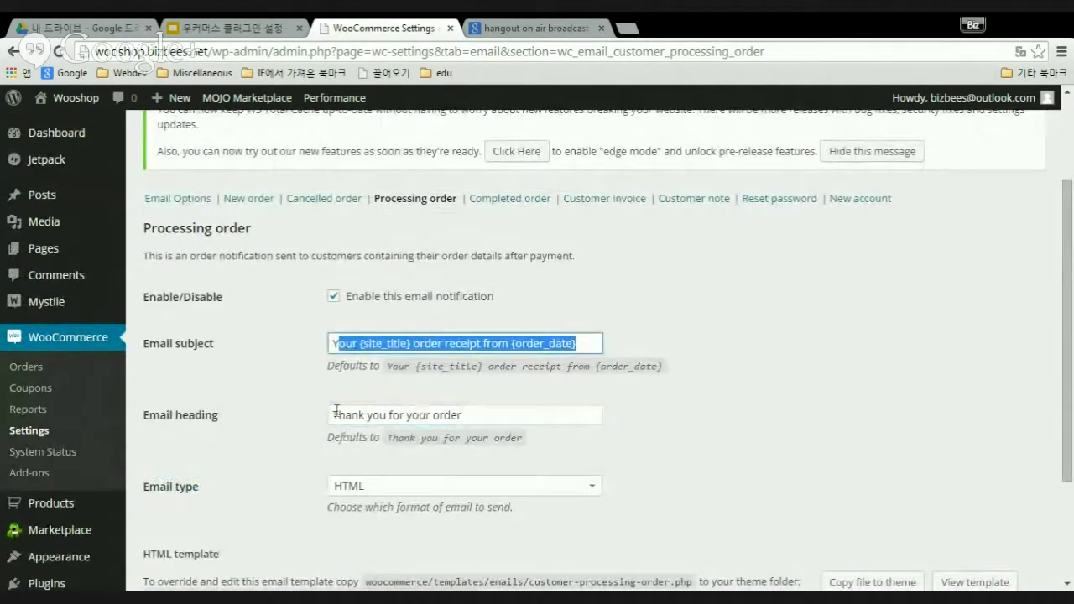
pyautogui.moveTo(336, 415); pyautogui.dragTo(496, 412)
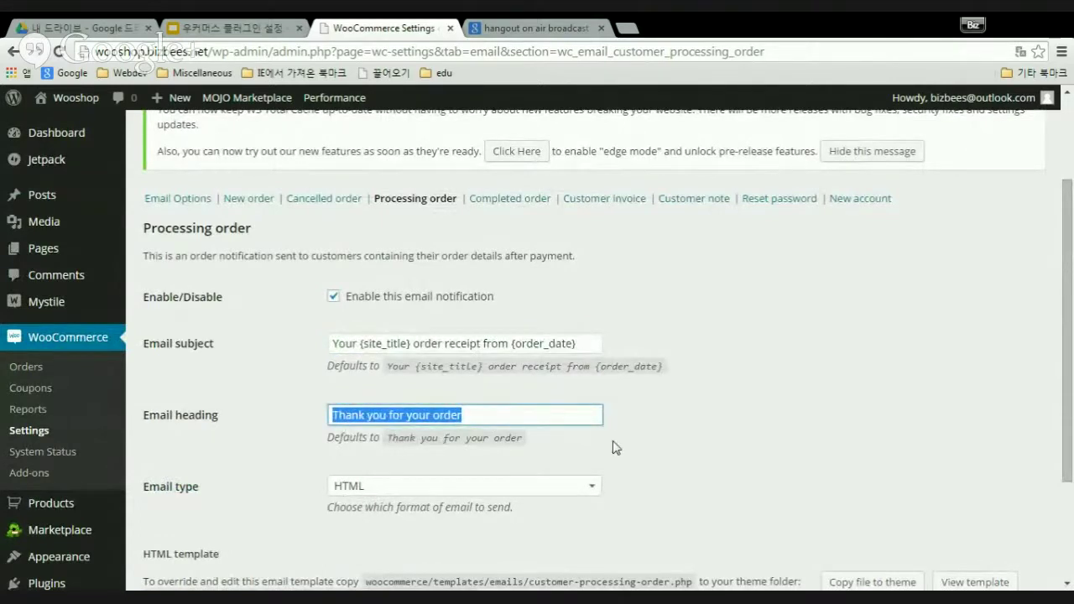
pyautogui.scroll(-2, 554, 451)
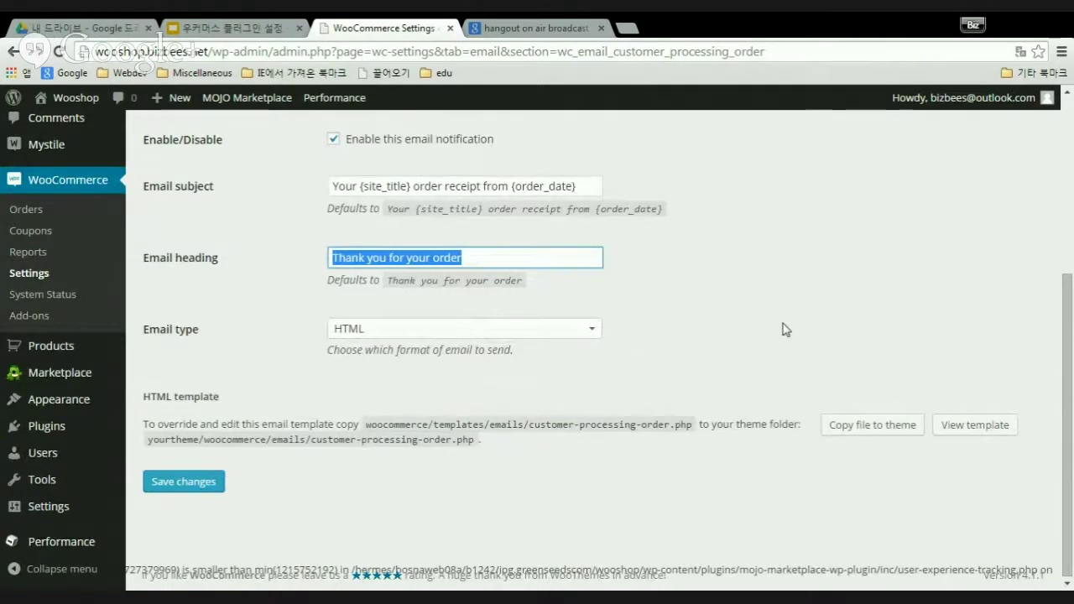
pyautogui.scroll(1, 784, 329)
pyautogui.scroll(3, 789, 327)
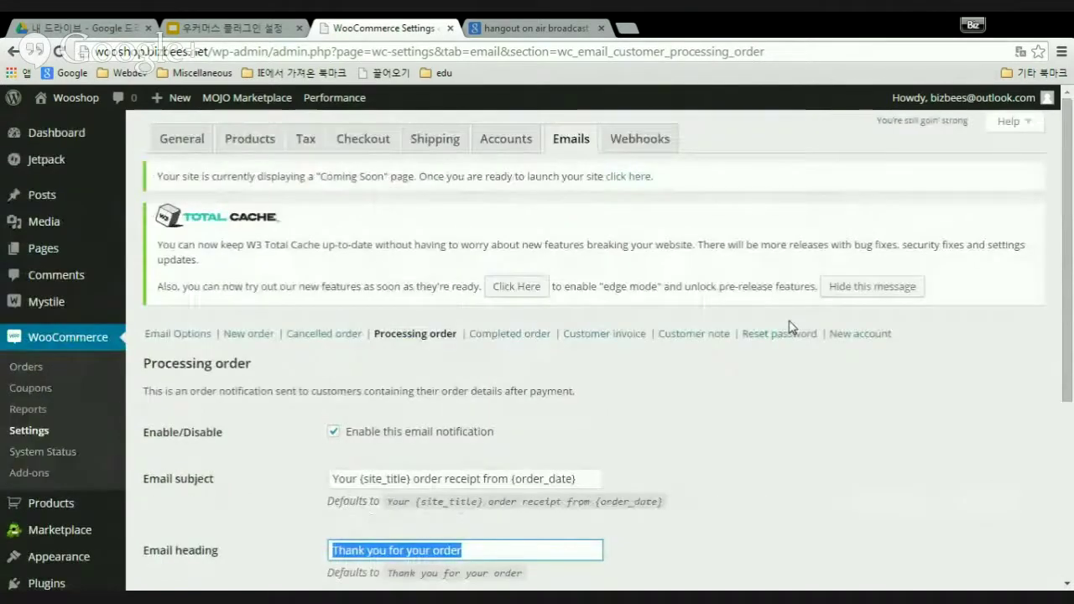
pyautogui.scroll(-3, 794, 344)
pyautogui.scroll(2, 720, 311)
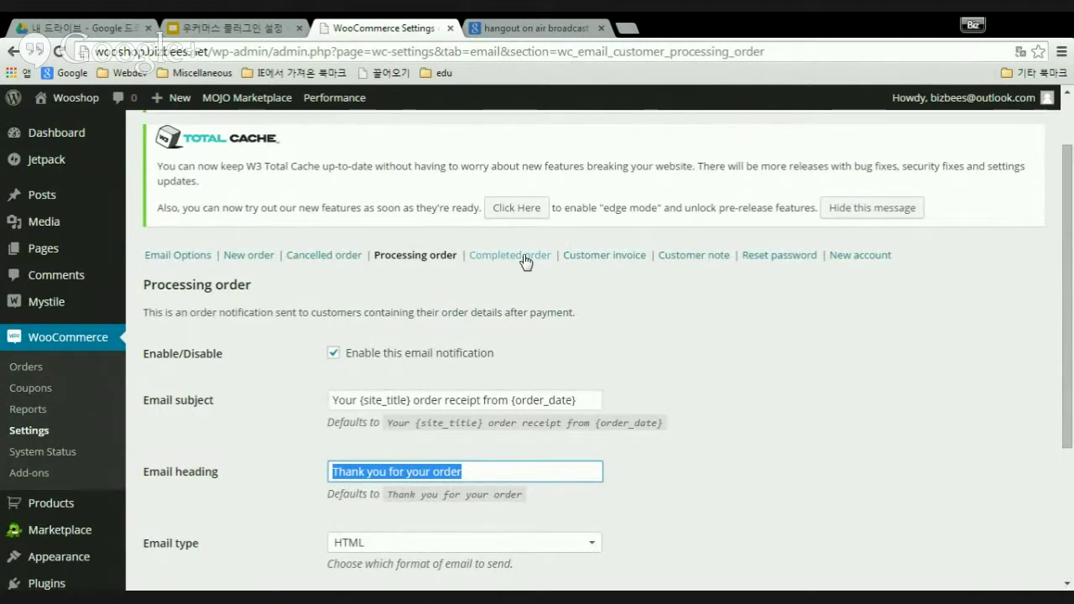
# - Open the Completed order email and inspect its blank downloadable subject and heading fields
pyautogui.click(525, 259)
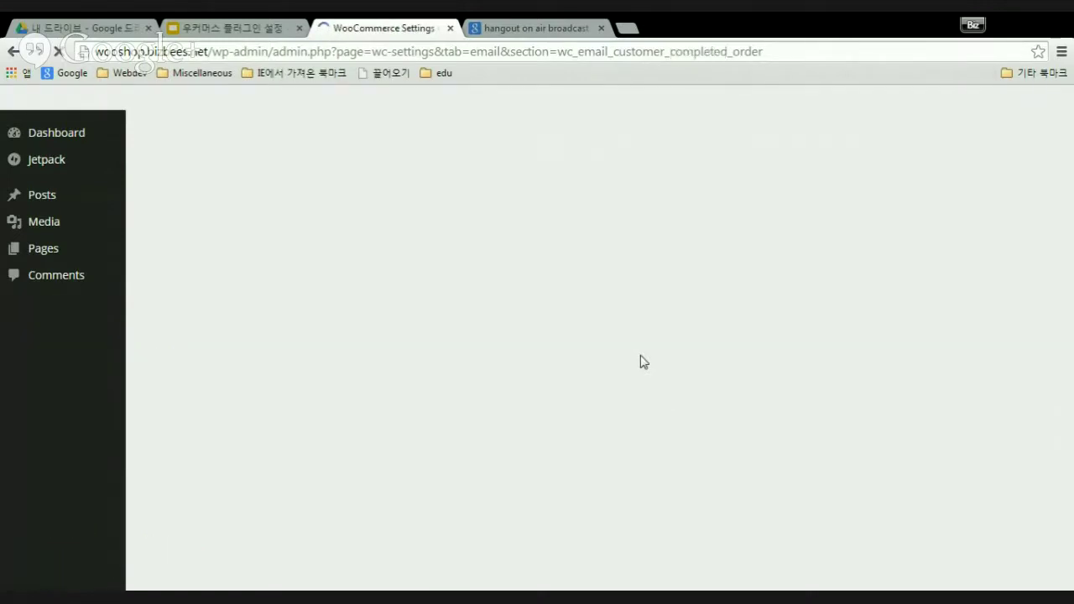
pyautogui.scroll(-1, 542, 419)
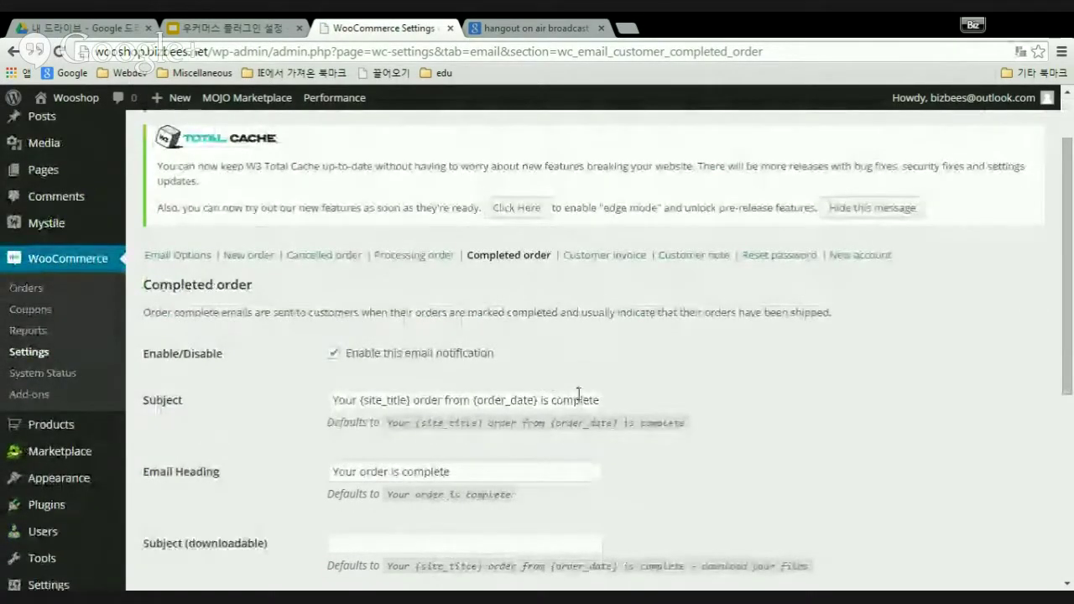
pyautogui.scroll(-1, 545, 395)
pyautogui.moveTo(464, 394); pyautogui.dragTo(273, 396)
pyautogui.scroll(-2, 597, 445)
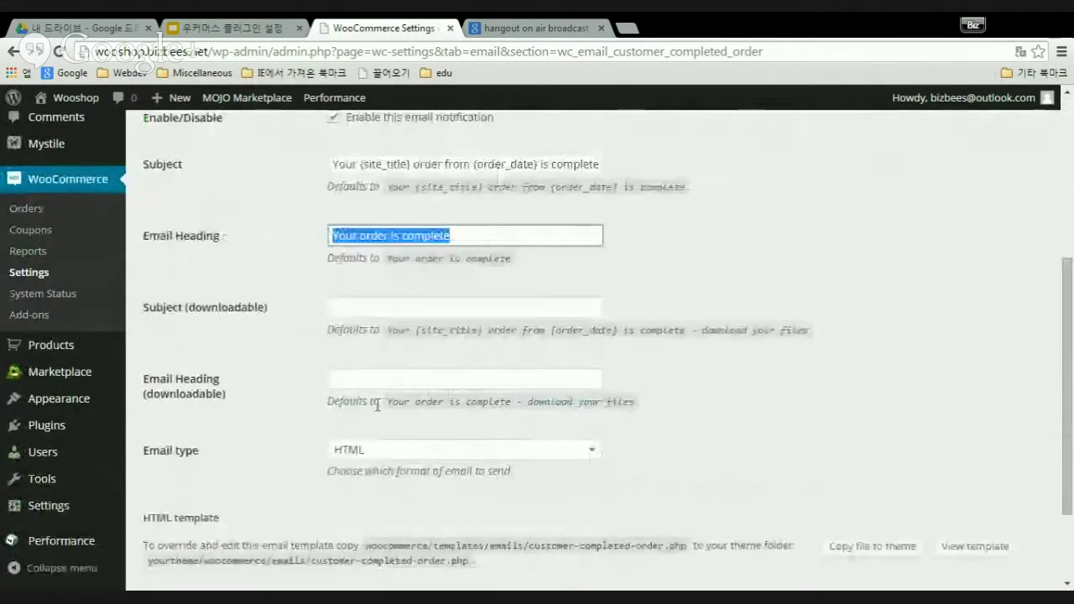
pyautogui.click(356, 307)
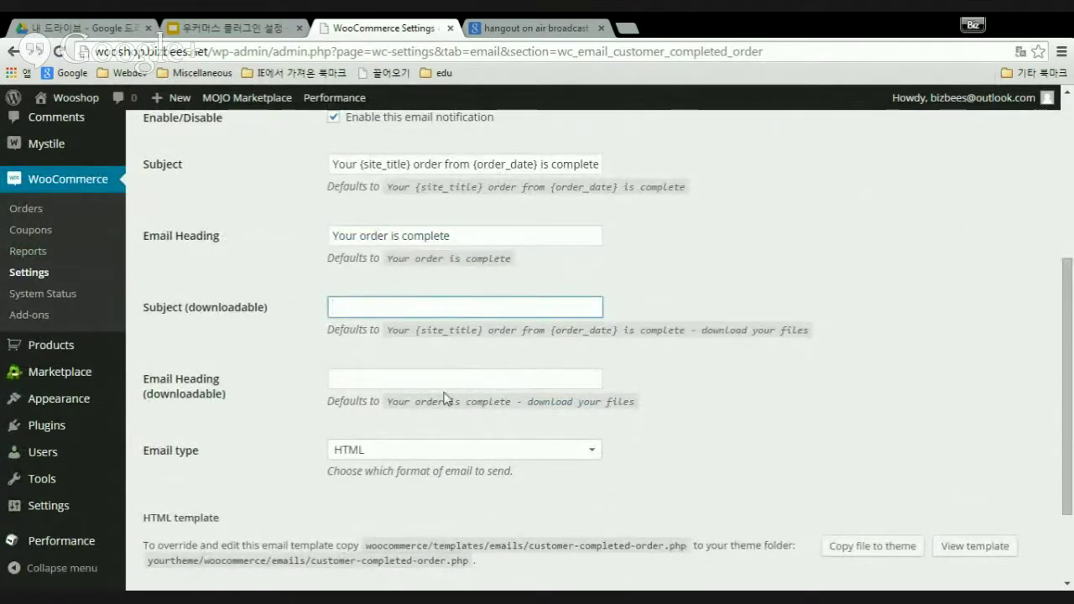
pyautogui.click(381, 378)
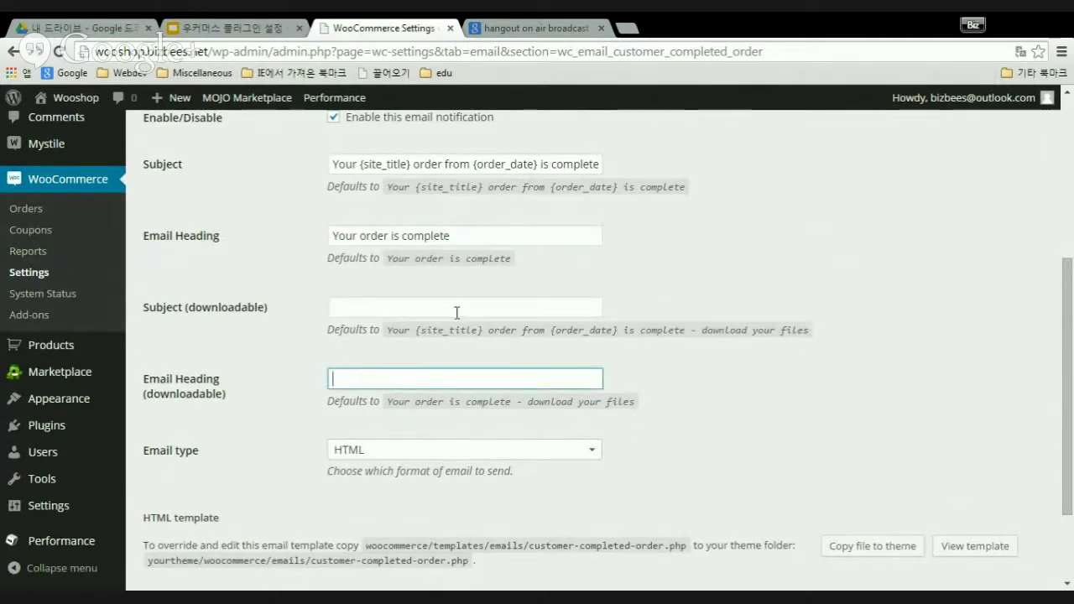
pyautogui.scroll(3, 660, 424)
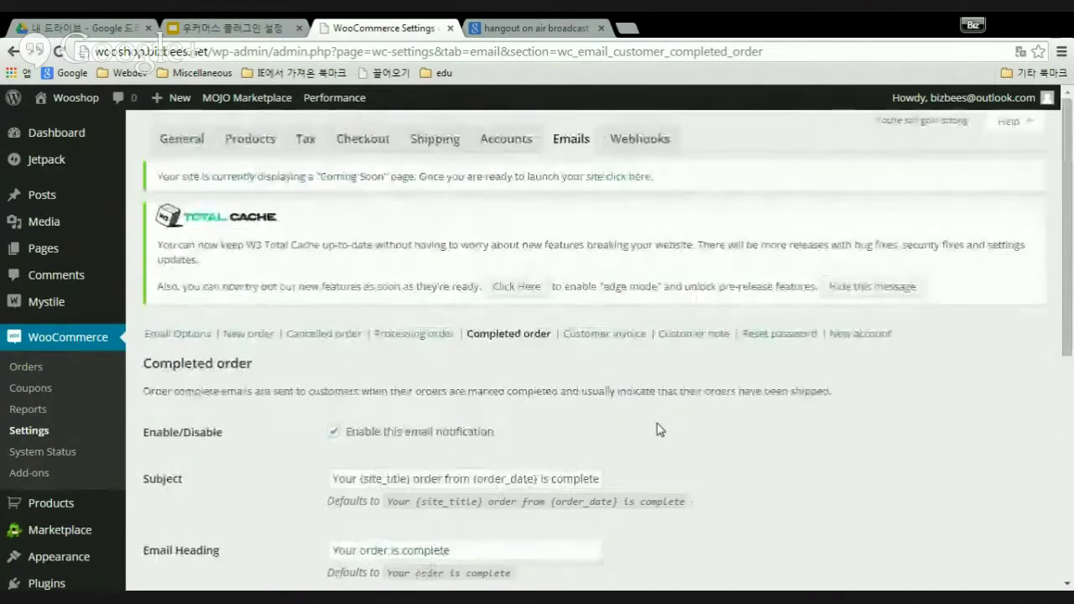
pyautogui.scroll(-2, 657, 422)
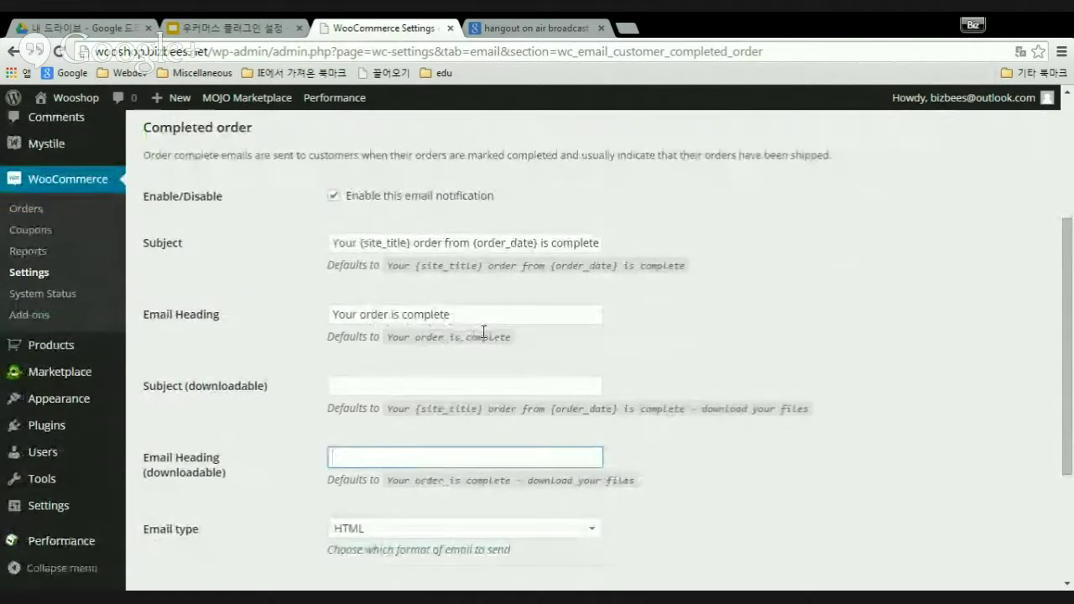
pyautogui.scroll(2, 692, 348)
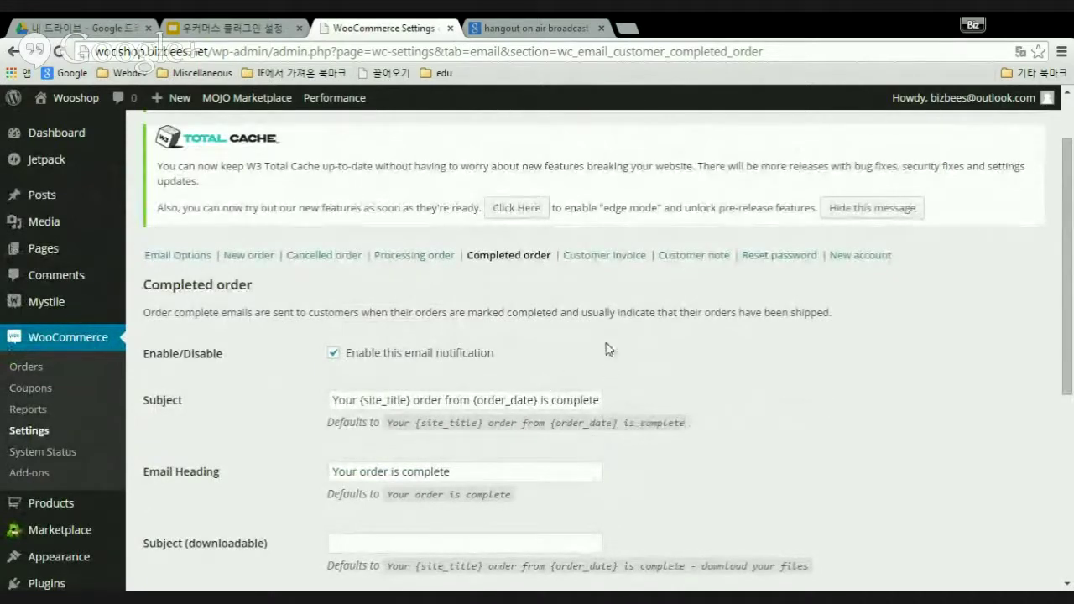
# - Open the Customer invoice email and review its 'Invoice for order {order_number} from {order_date}' subject
pyautogui.click(606, 255)
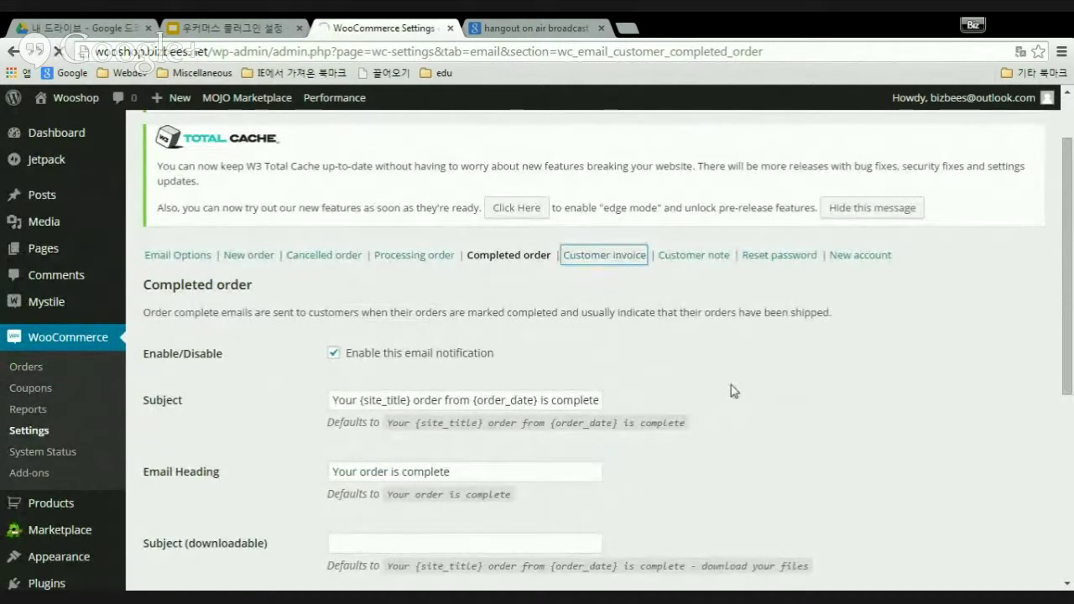
pyautogui.scroll(-2, 732, 390)
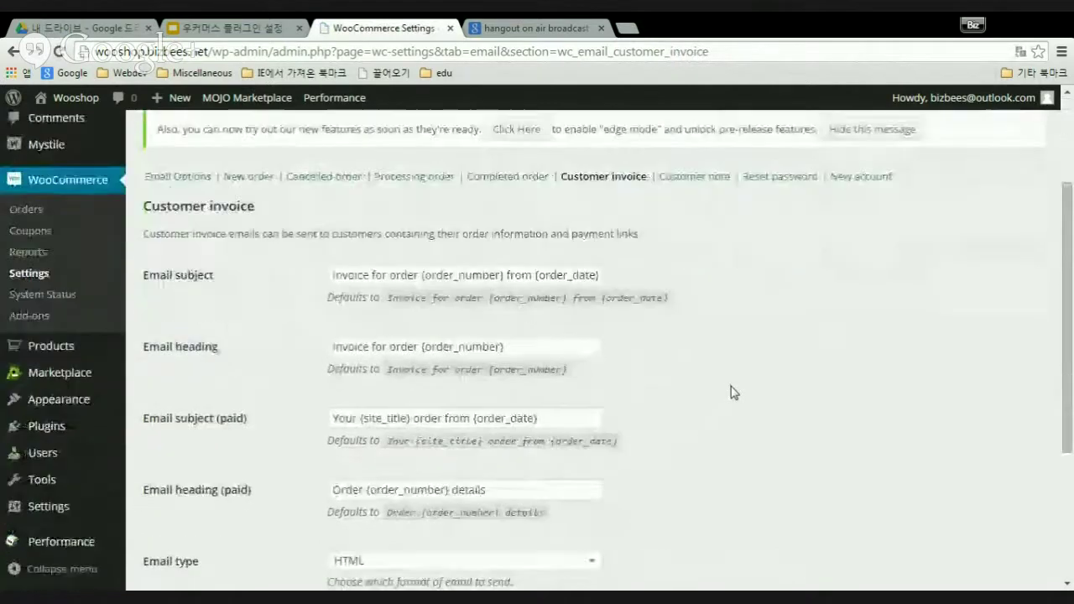
pyautogui.scroll(-2, 732, 392)
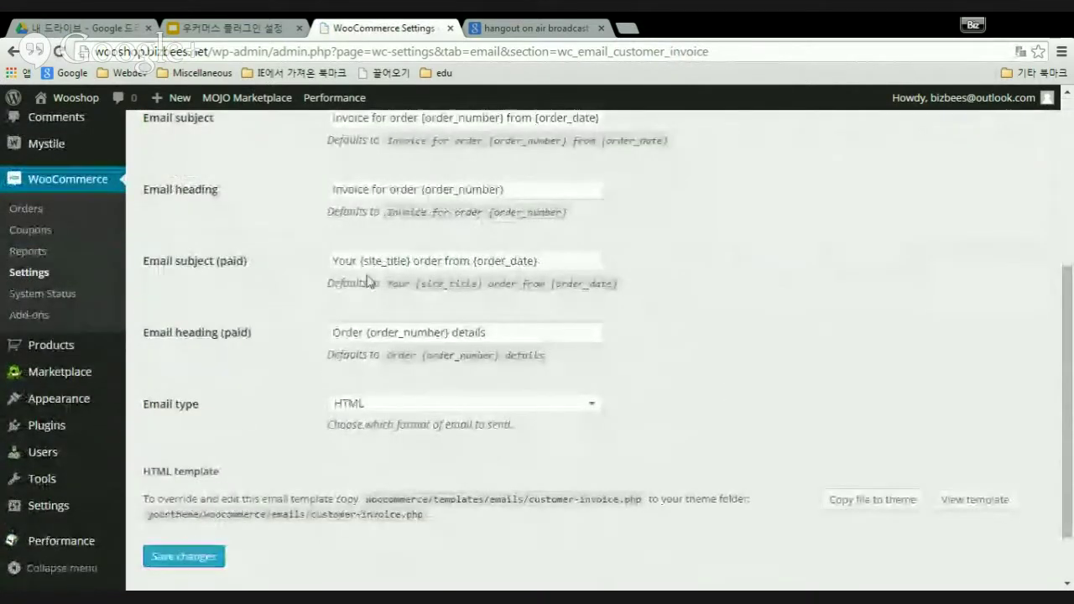
pyautogui.scroll(3, 453, 393)
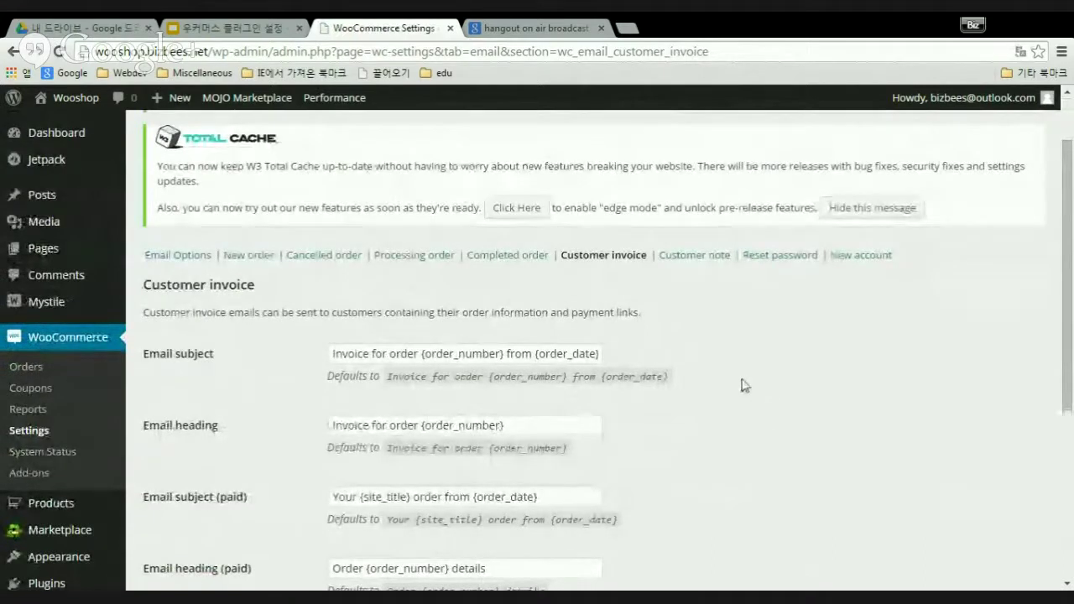
# - Open the Customer note email and review its 'A note has been added to your order' heading
pyautogui.click(709, 256)
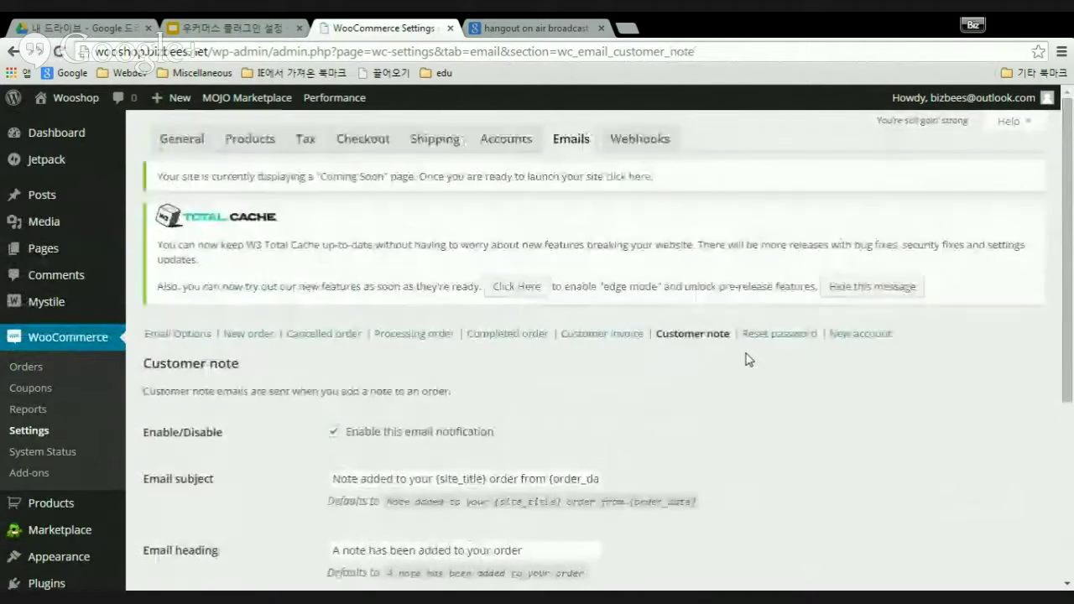
pyautogui.scroll(-2, 768, 384)
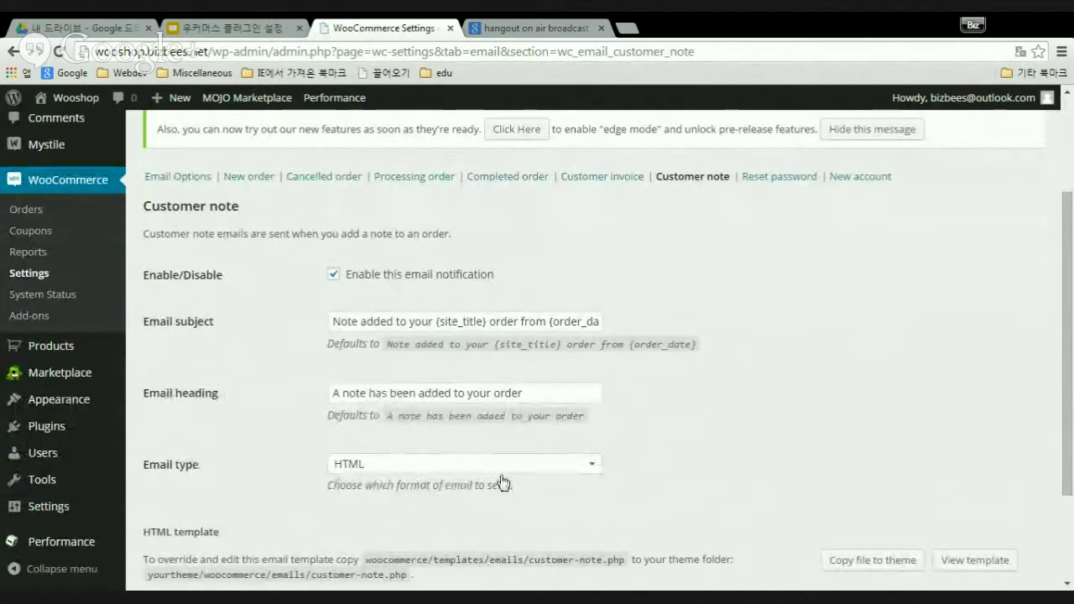
pyautogui.scroll(-2, 717, 437)
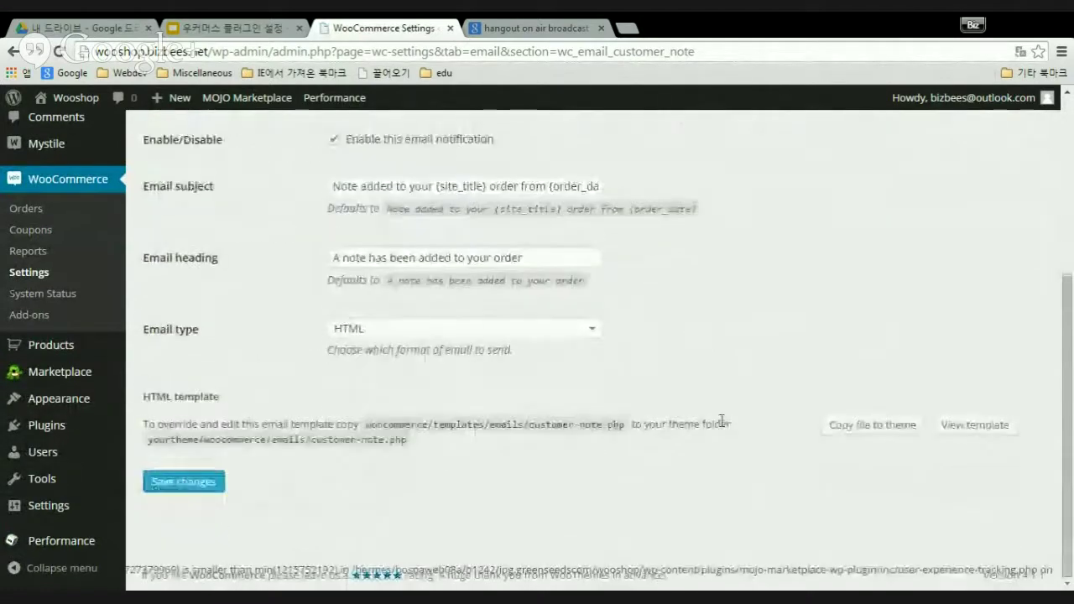
pyautogui.scroll(2, 721, 422)
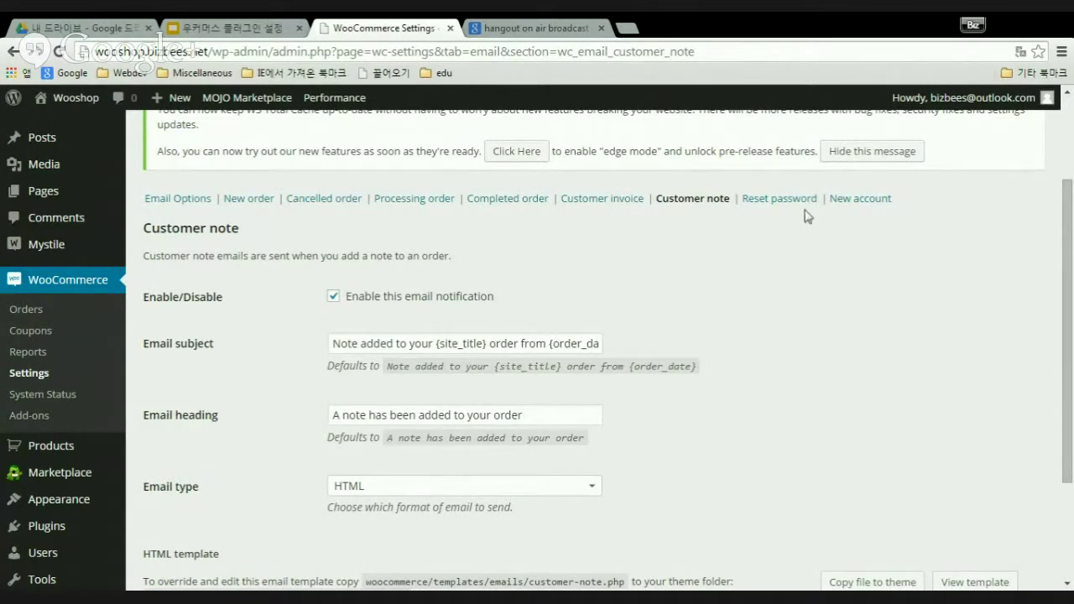
# - Open the Reset password email showing subject 'Password Reset for {site_title}' and heading 'Password Reset Instructions'
pyautogui.click(780, 202)
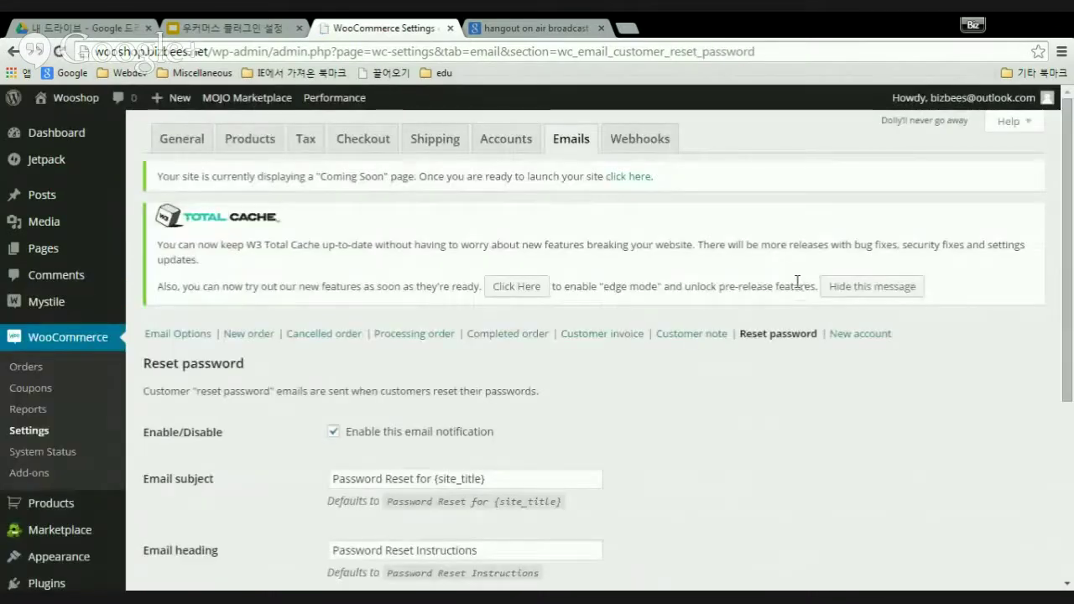
pyautogui.scroll(-2, 680, 388)
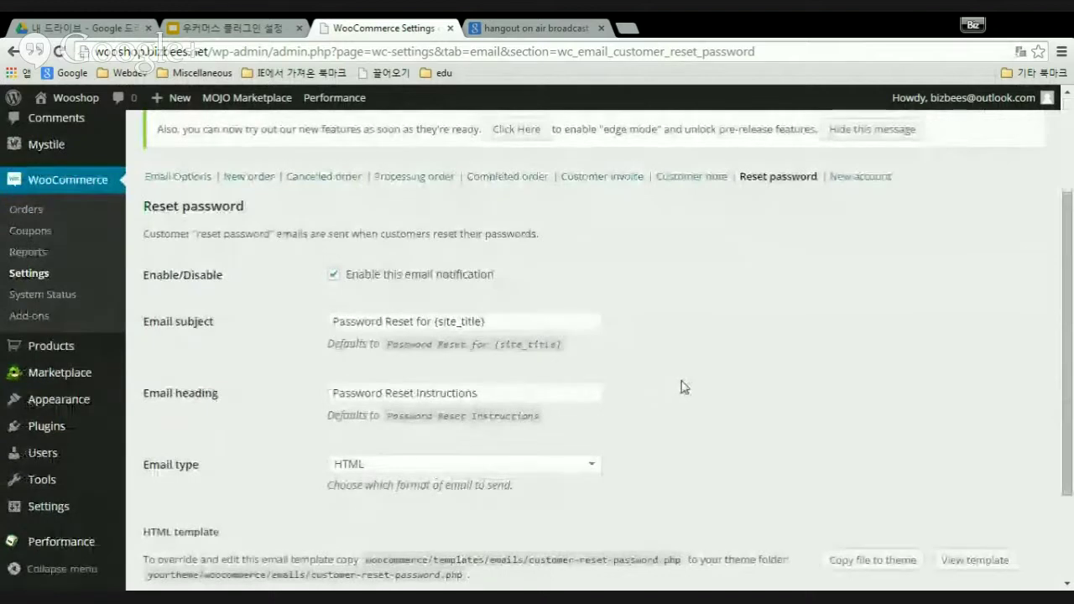
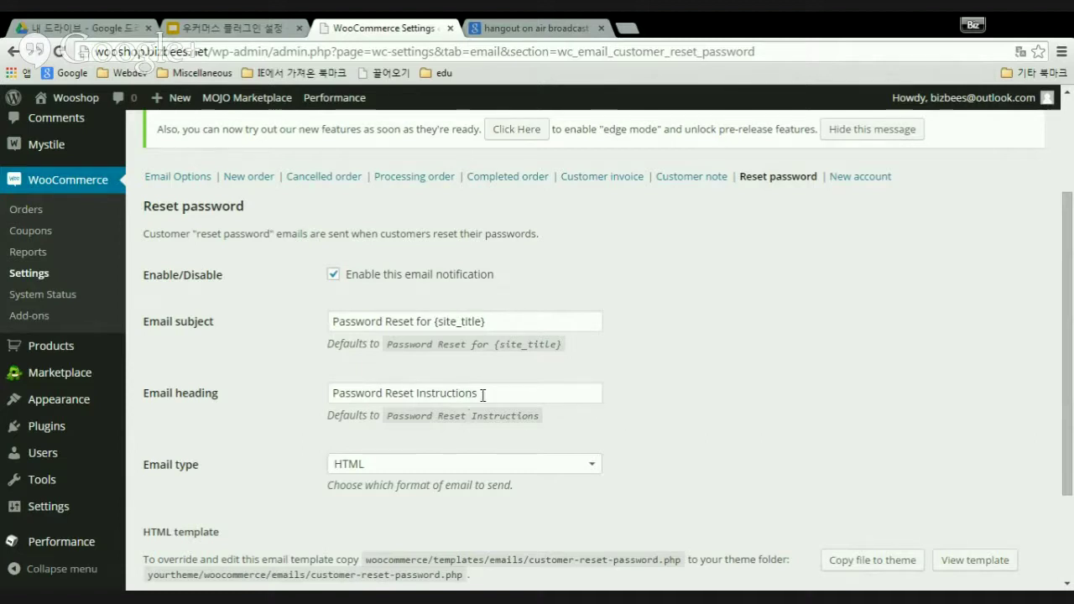
# - Review the enabled New account email: subject 'Your account on {site_title}', heading 'Welcome to {site_title}'
pyautogui.moveTo(488, 392); pyautogui.dragTo(289, 392)
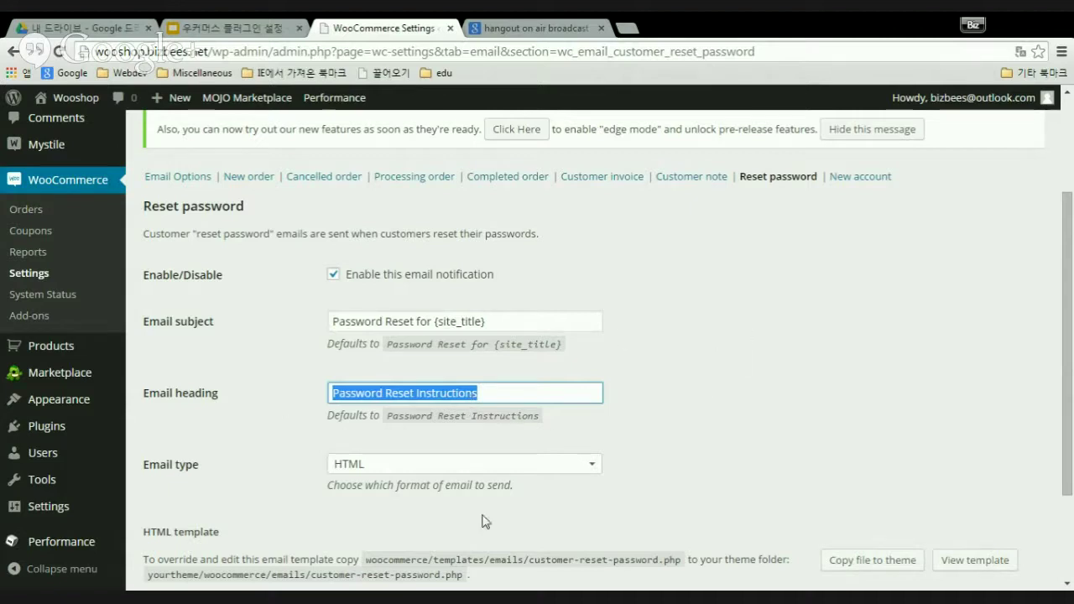
pyautogui.click(865, 178)
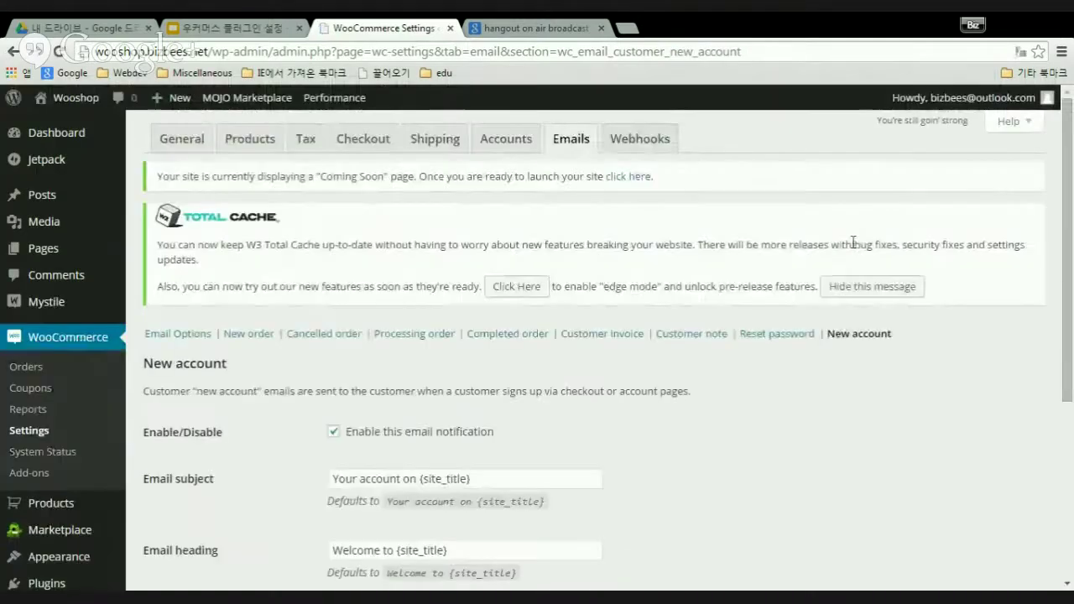
pyautogui.scroll(-1, 669, 378)
pyautogui.scroll(-3, 674, 387)
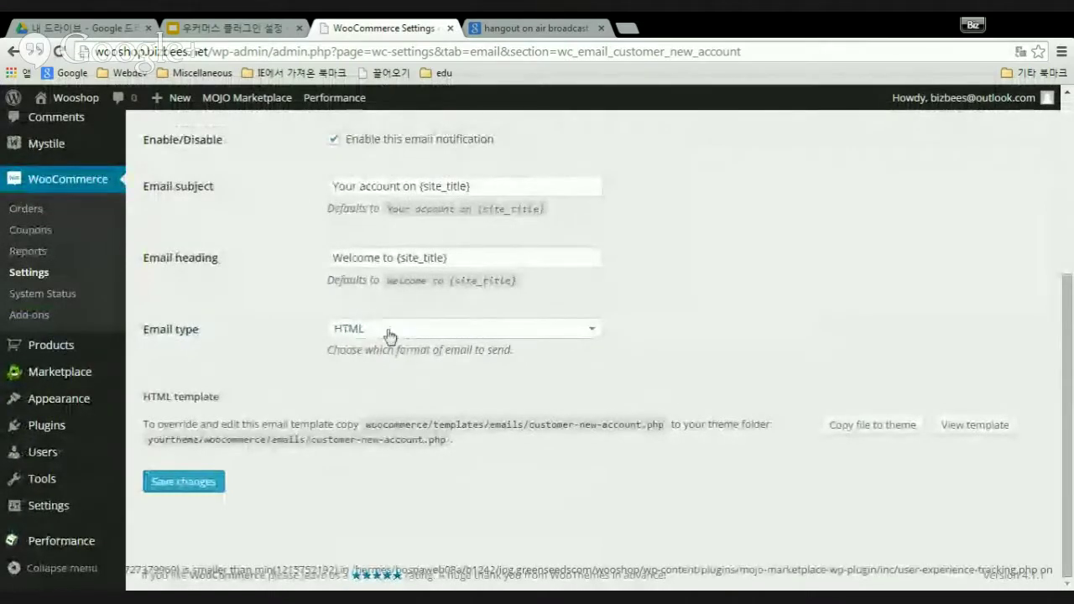
pyautogui.scroll(3, 702, 327)
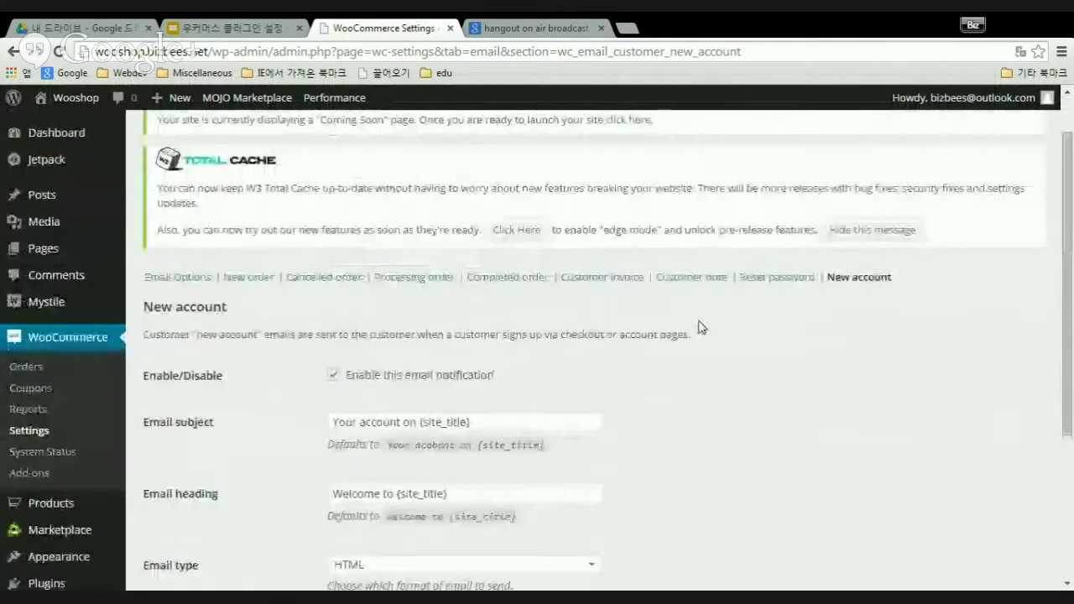
pyautogui.scroll(1, 702, 327)
pyautogui.scroll(-4, 703, 340)
pyautogui.scroll(3, 708, 343)
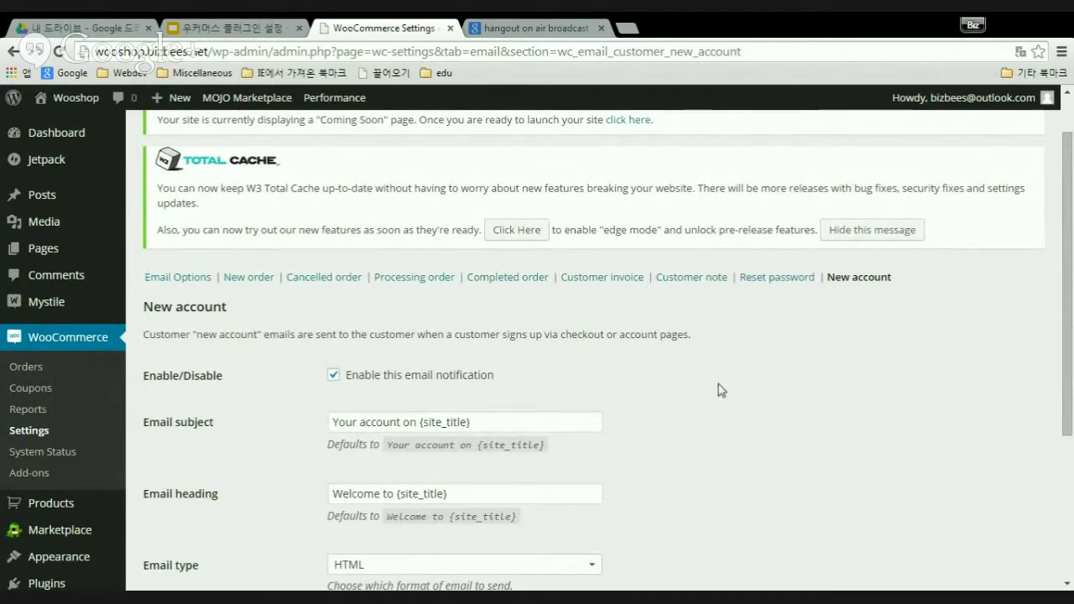
pyautogui.scroll(-1, 706, 407)
pyautogui.scroll(-1, 791, 232)
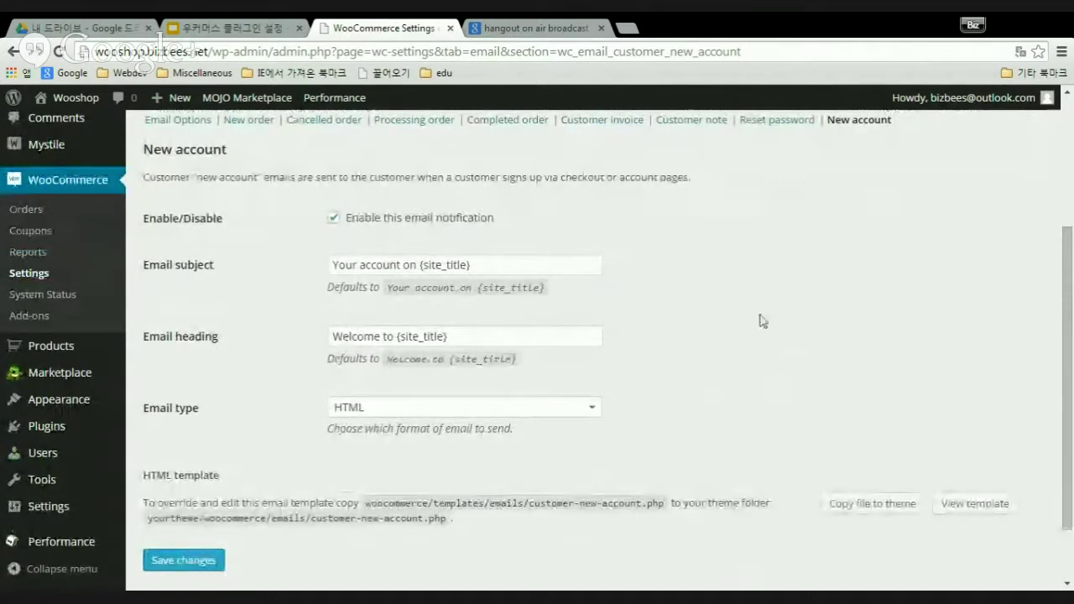
pyautogui.scroll(-1, 761, 320)
pyautogui.scroll(4, 763, 326)
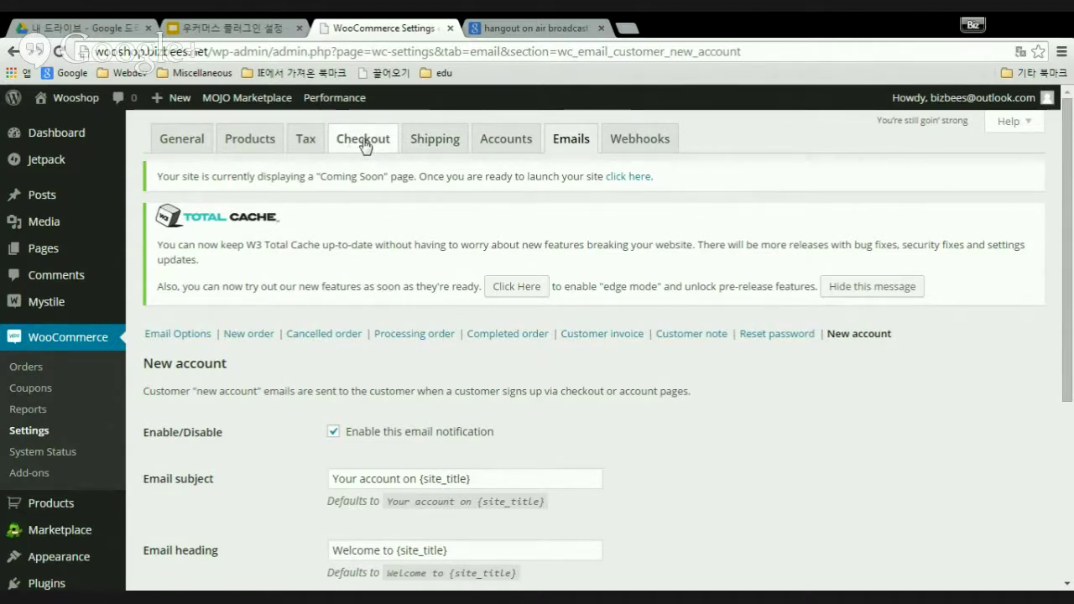
# - Check the Shipping settings: shipping enabled and Free Shipping the only active method
pyautogui.click(453, 141)
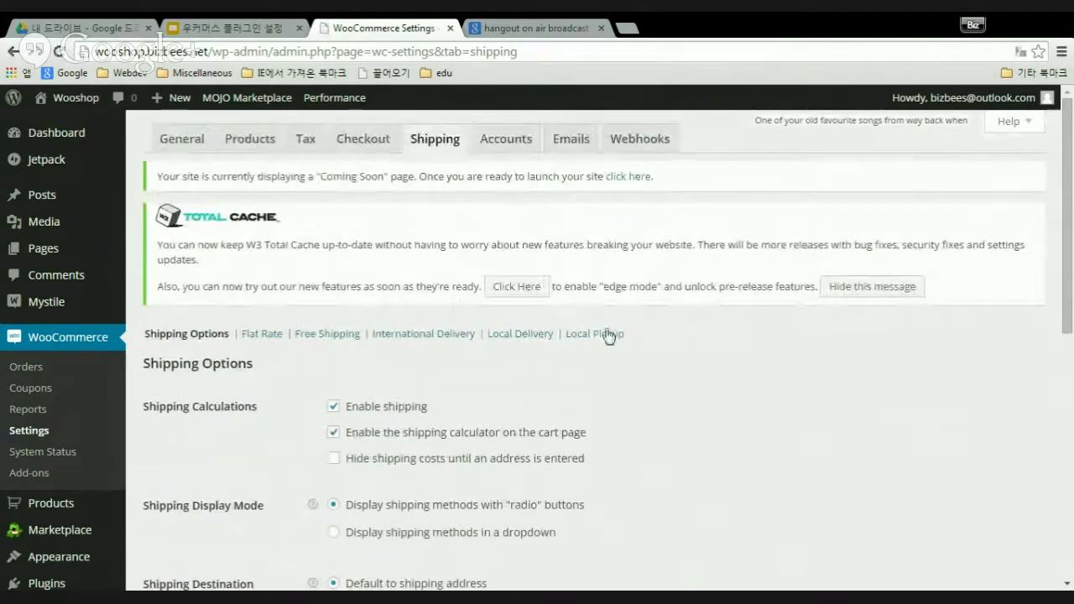
pyautogui.scroll(-6, 608, 336)
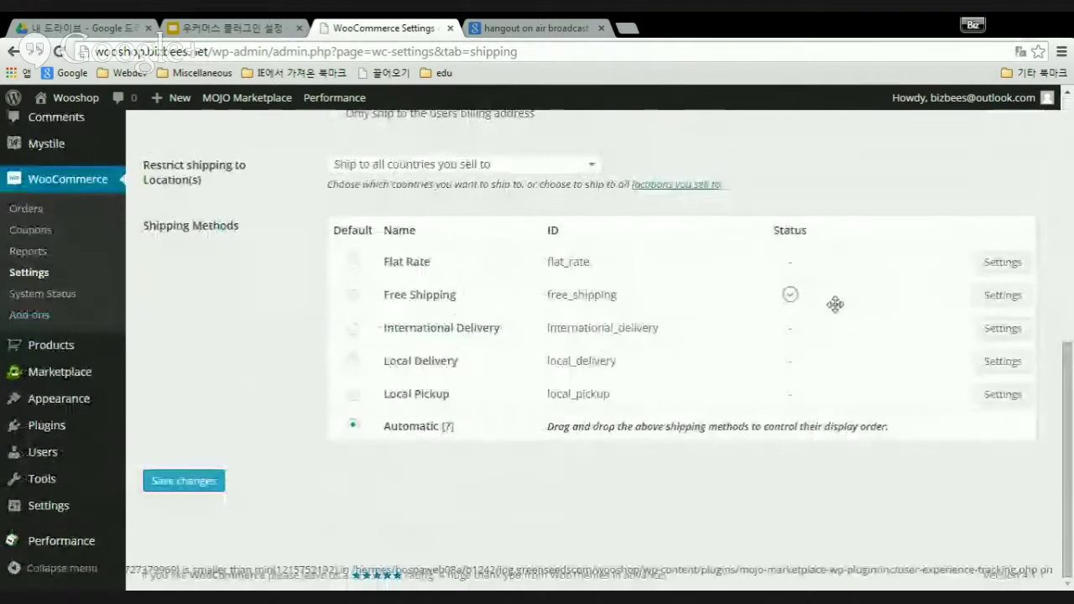
pyautogui.scroll(3, 772, 341)
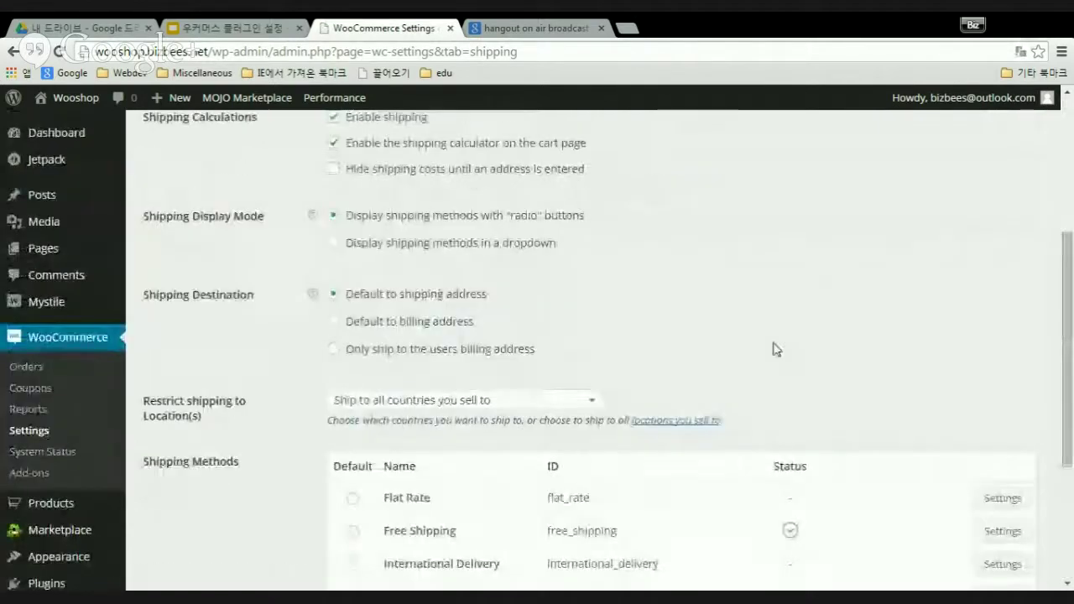
pyautogui.scroll(3, 775, 347)
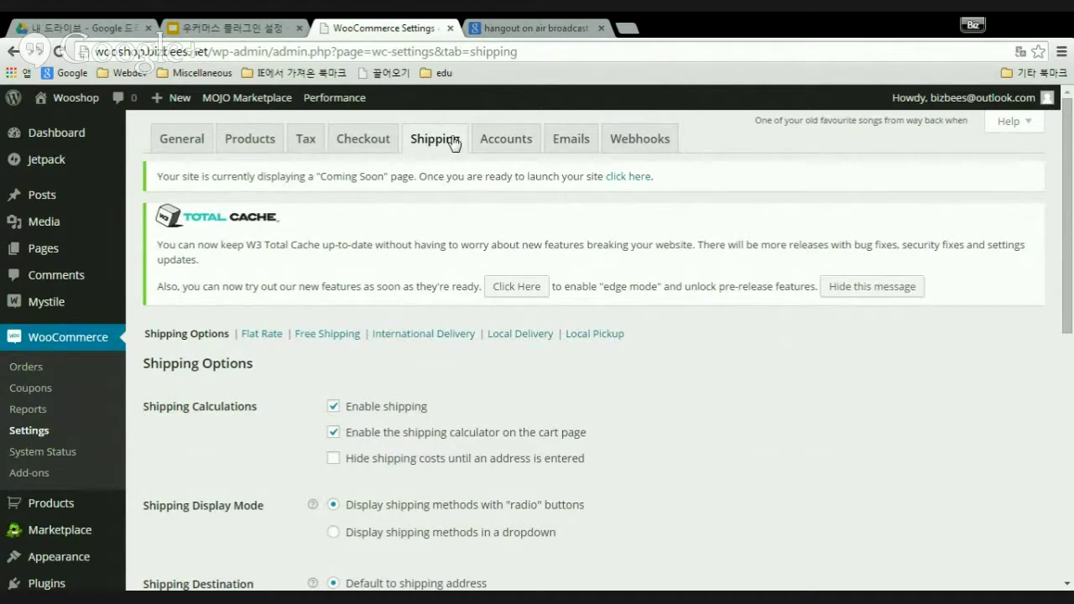
# - Review Accounts settings: My Account page, registration on Checkout and My Account, auto-generated usernames
pyautogui.click(506, 139)
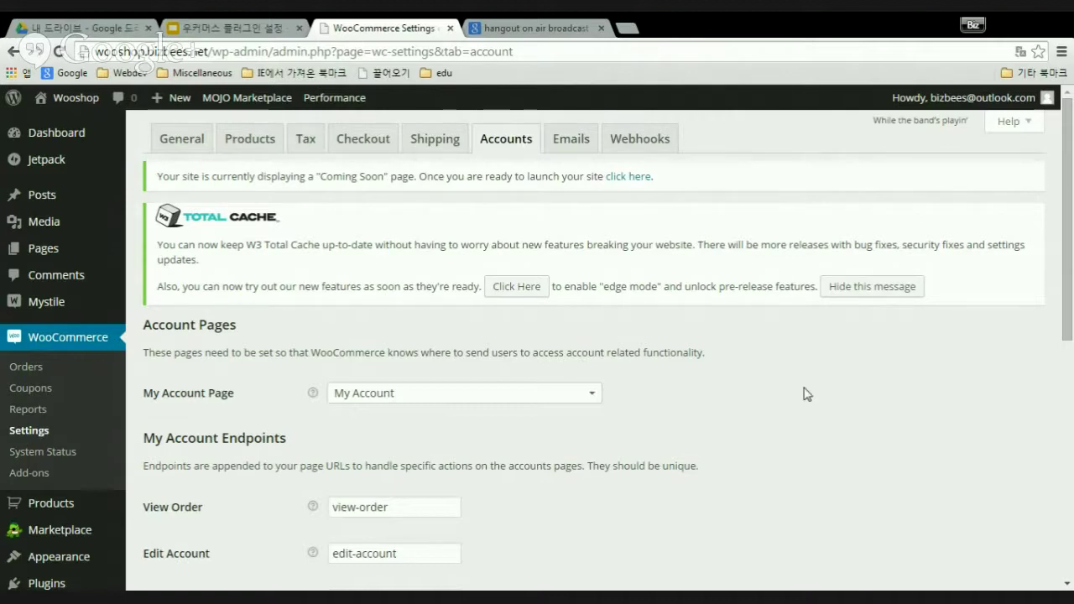
pyautogui.scroll(-5, 808, 392)
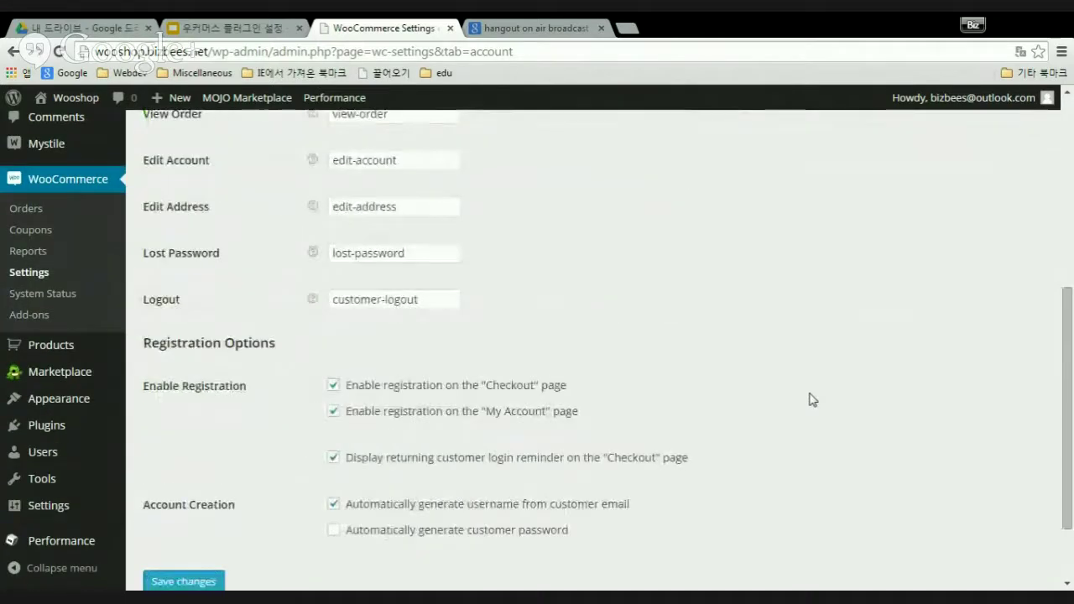
pyautogui.scroll(8, 818, 406)
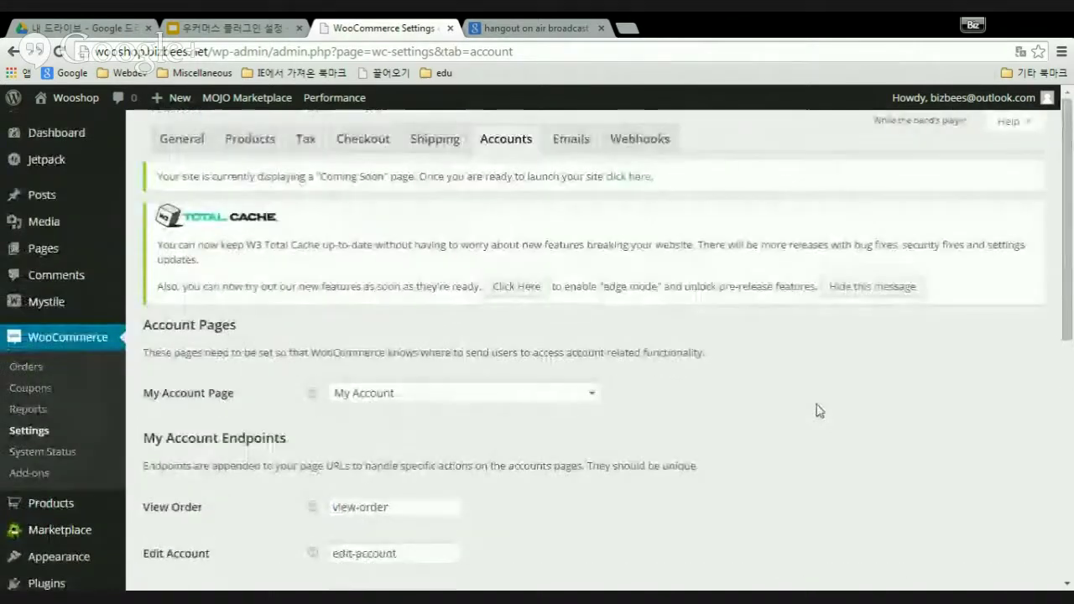